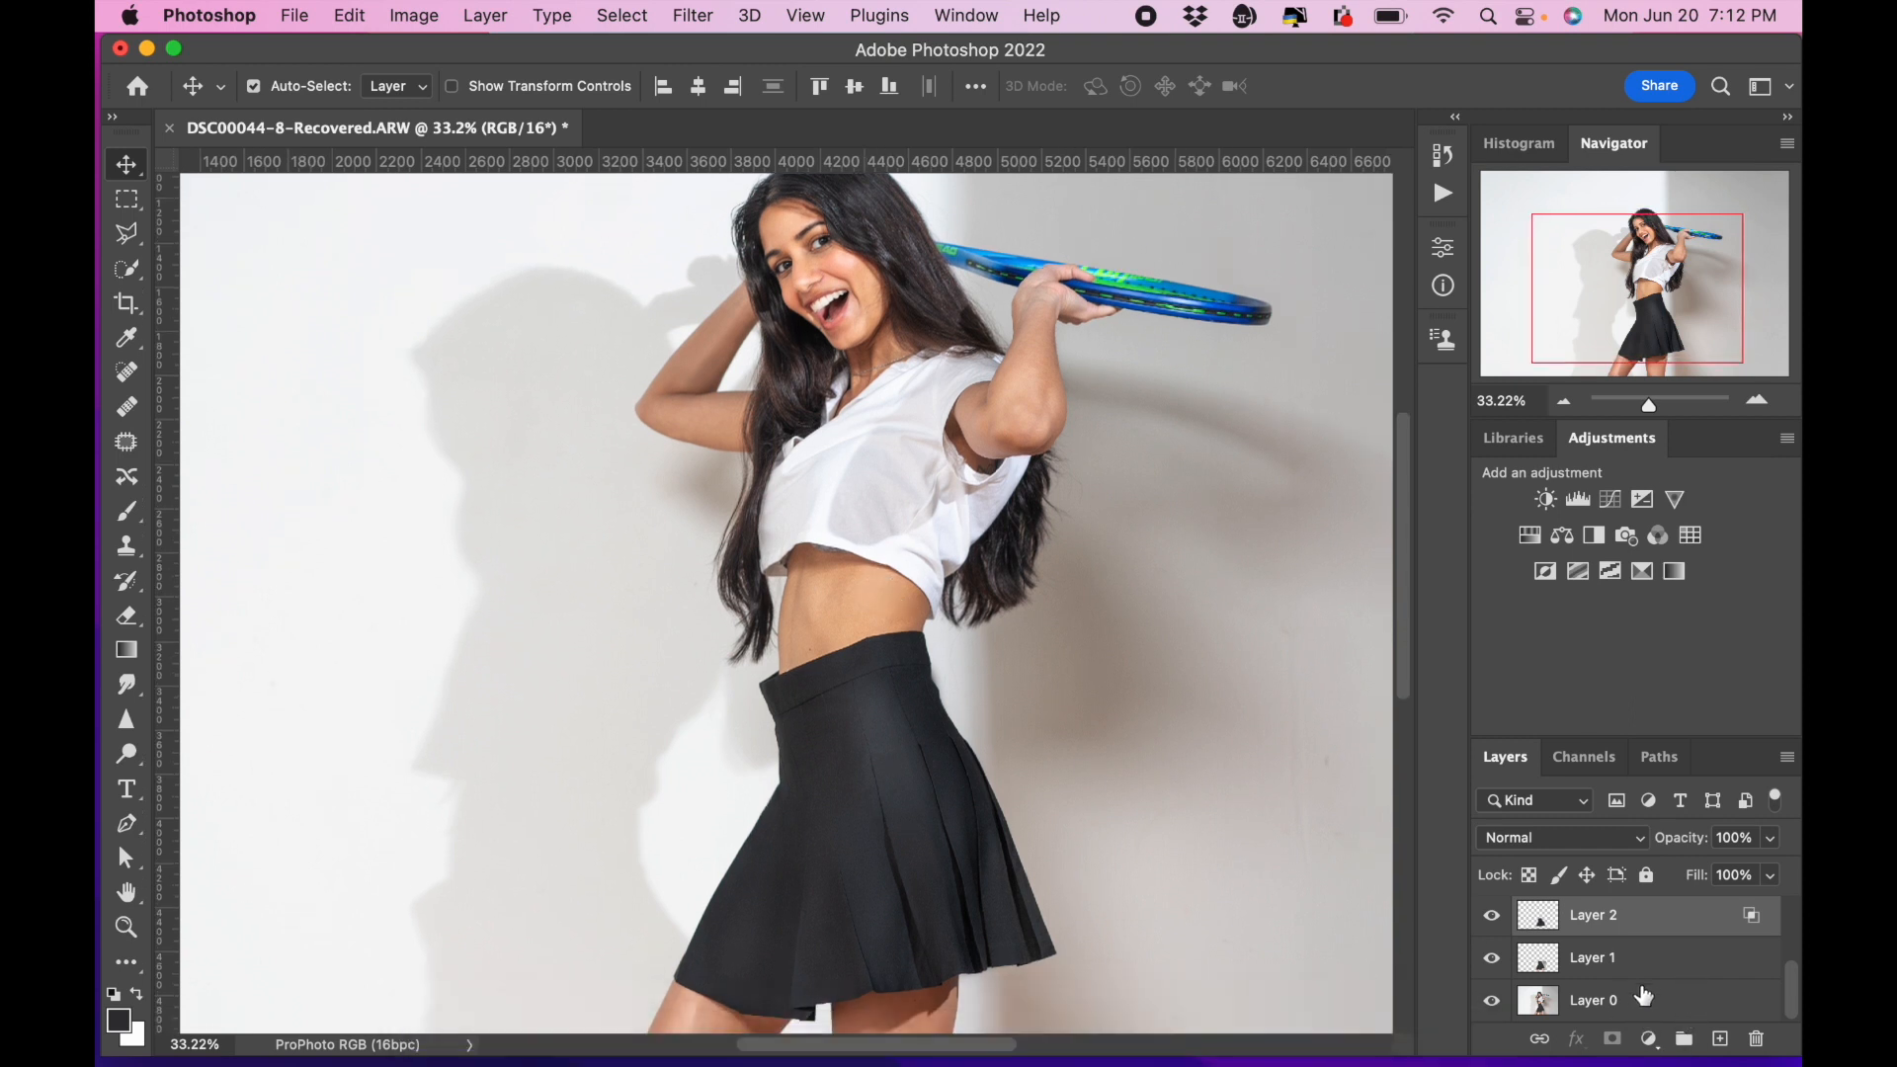
Isolate Layer 0 and examine the unretouched skirt fabric up close.
alt+click(1492, 1001)
scroll(968, 700, up, 2)
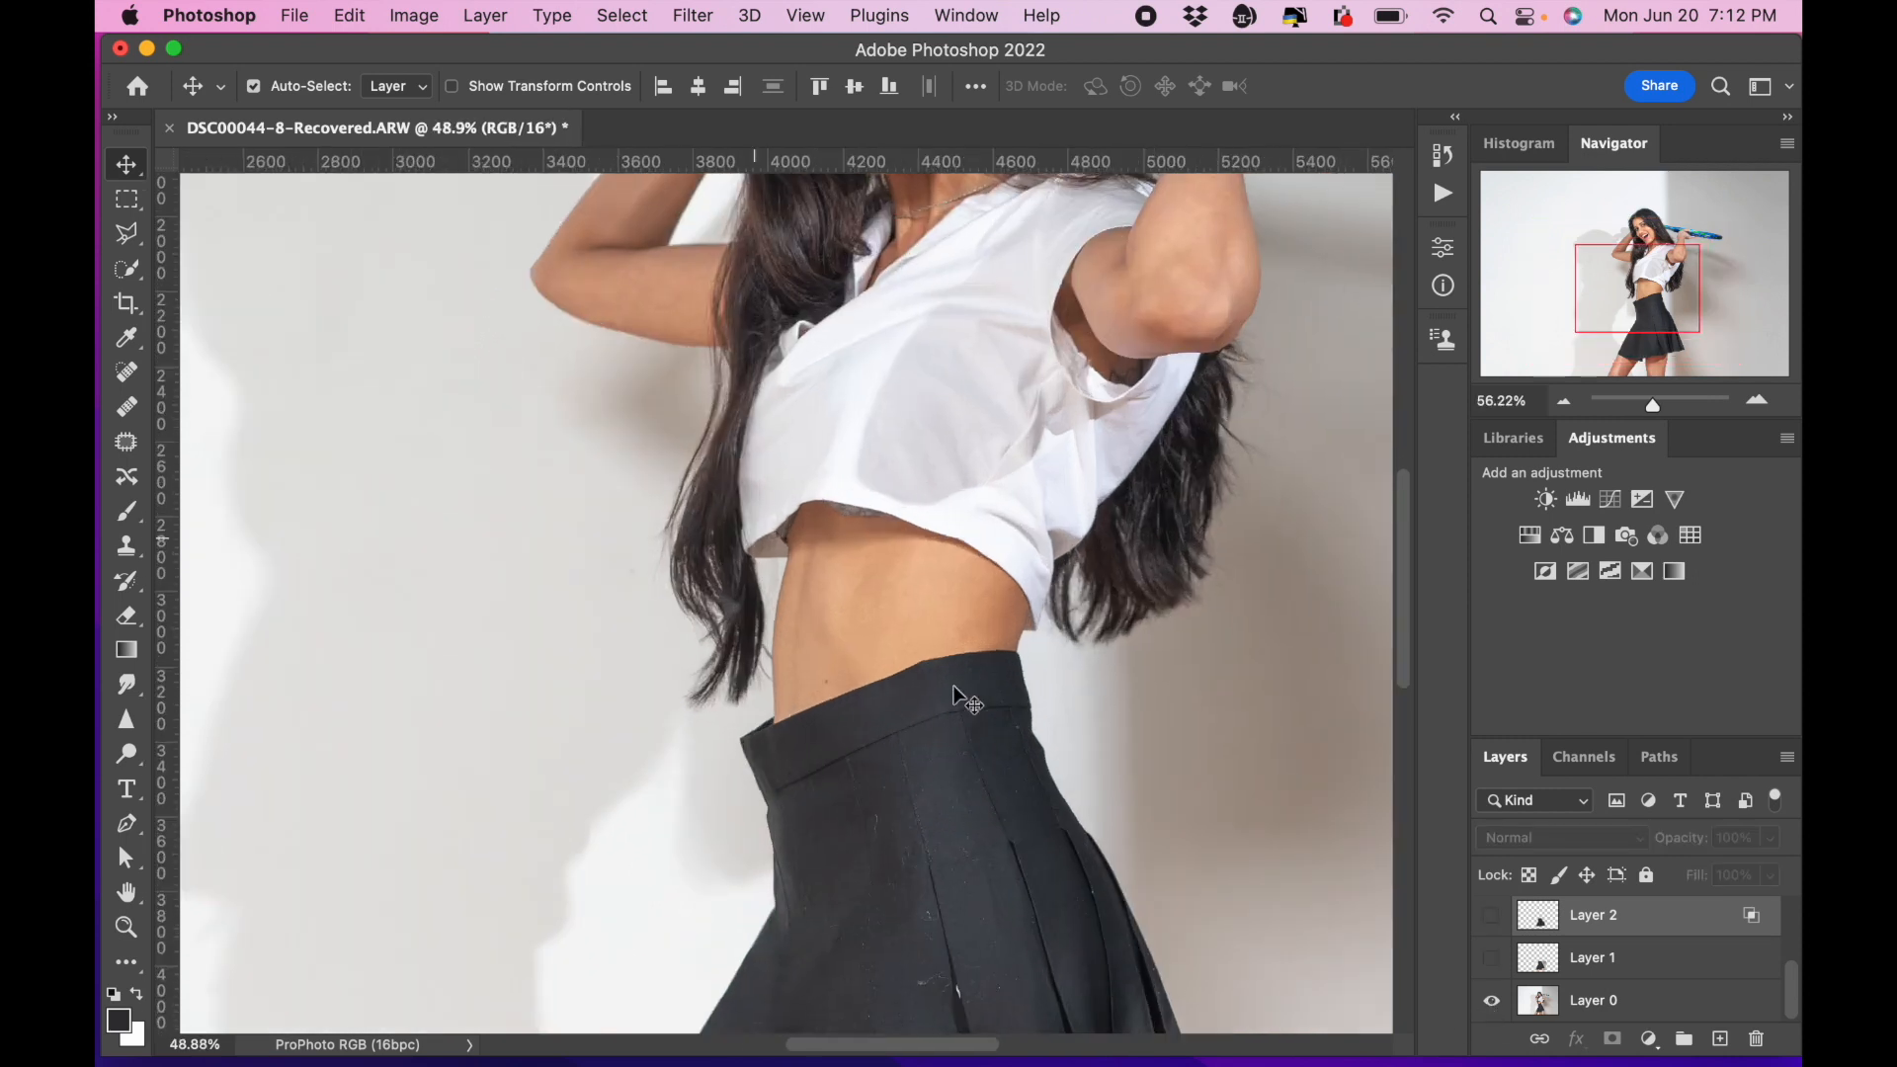
scroll(968, 700, up, 4)
scroll(968, 700, down, 3)
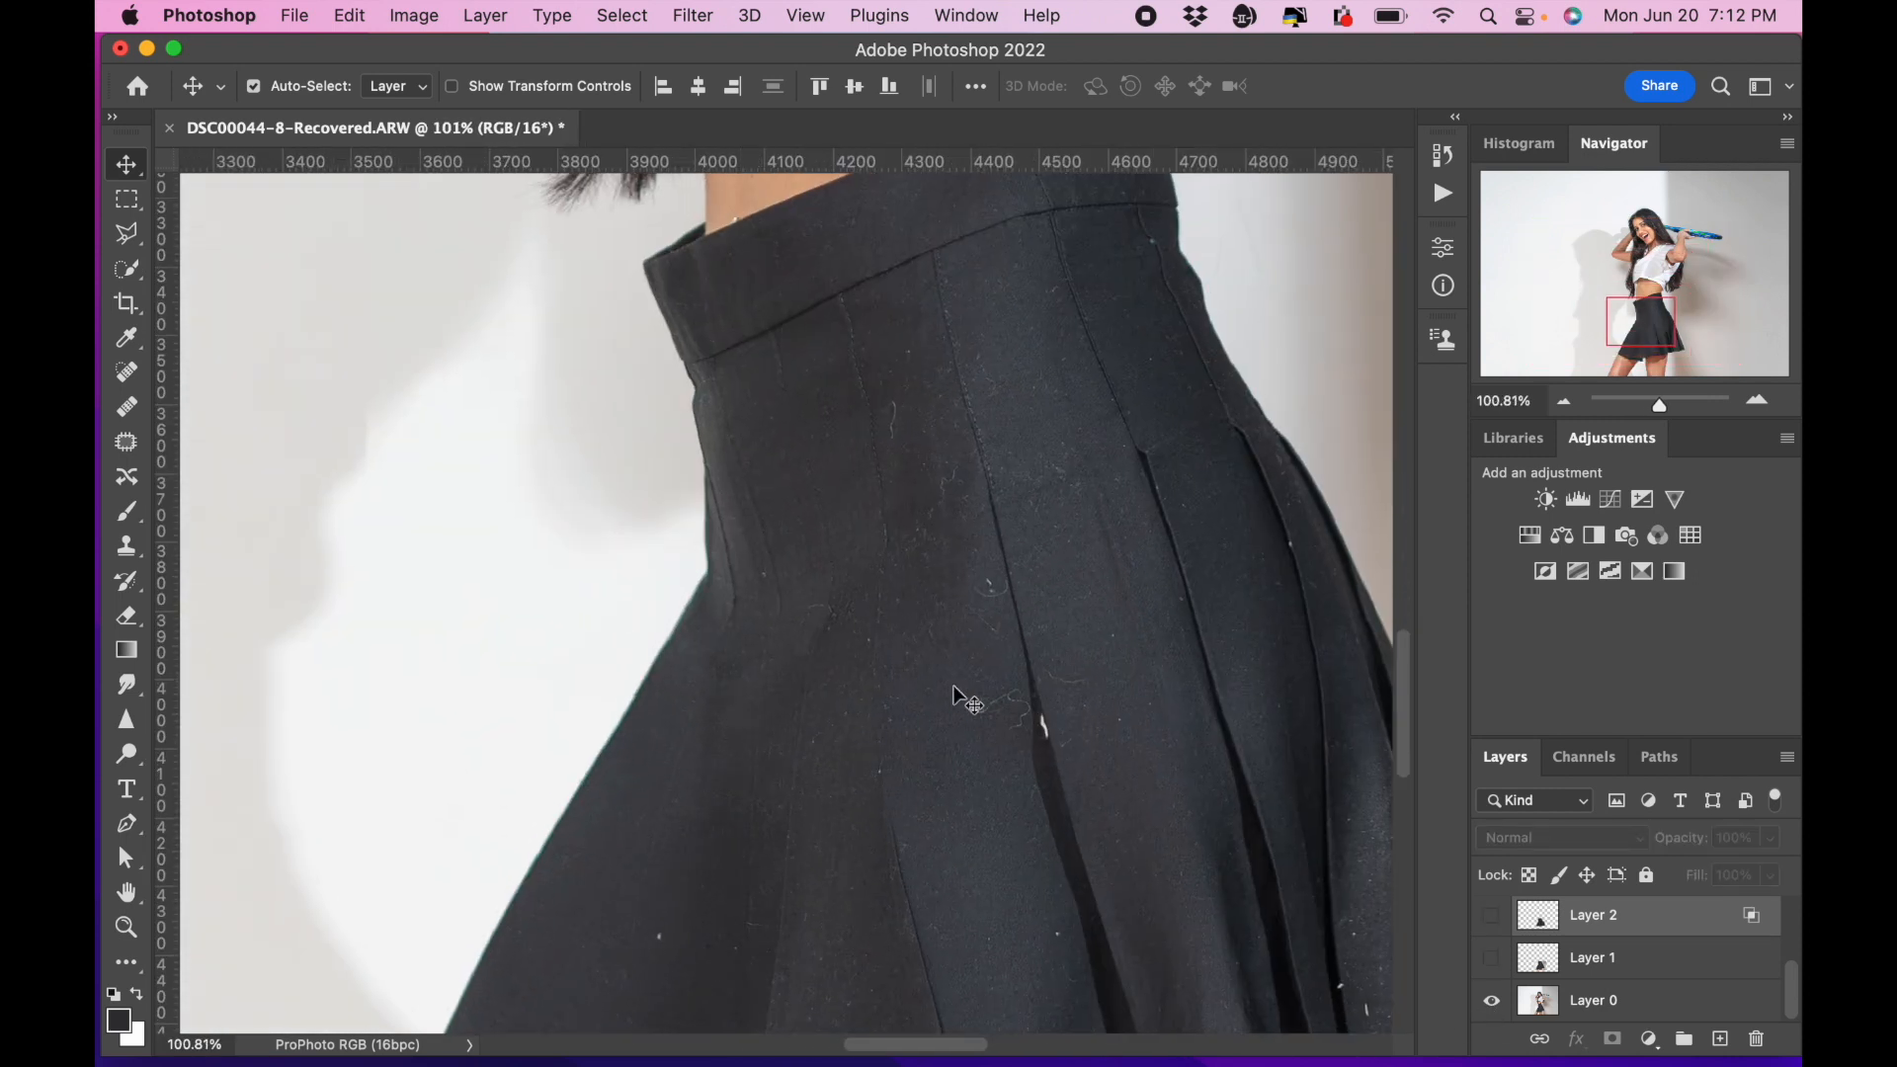
scroll(968, 700, right, 5)
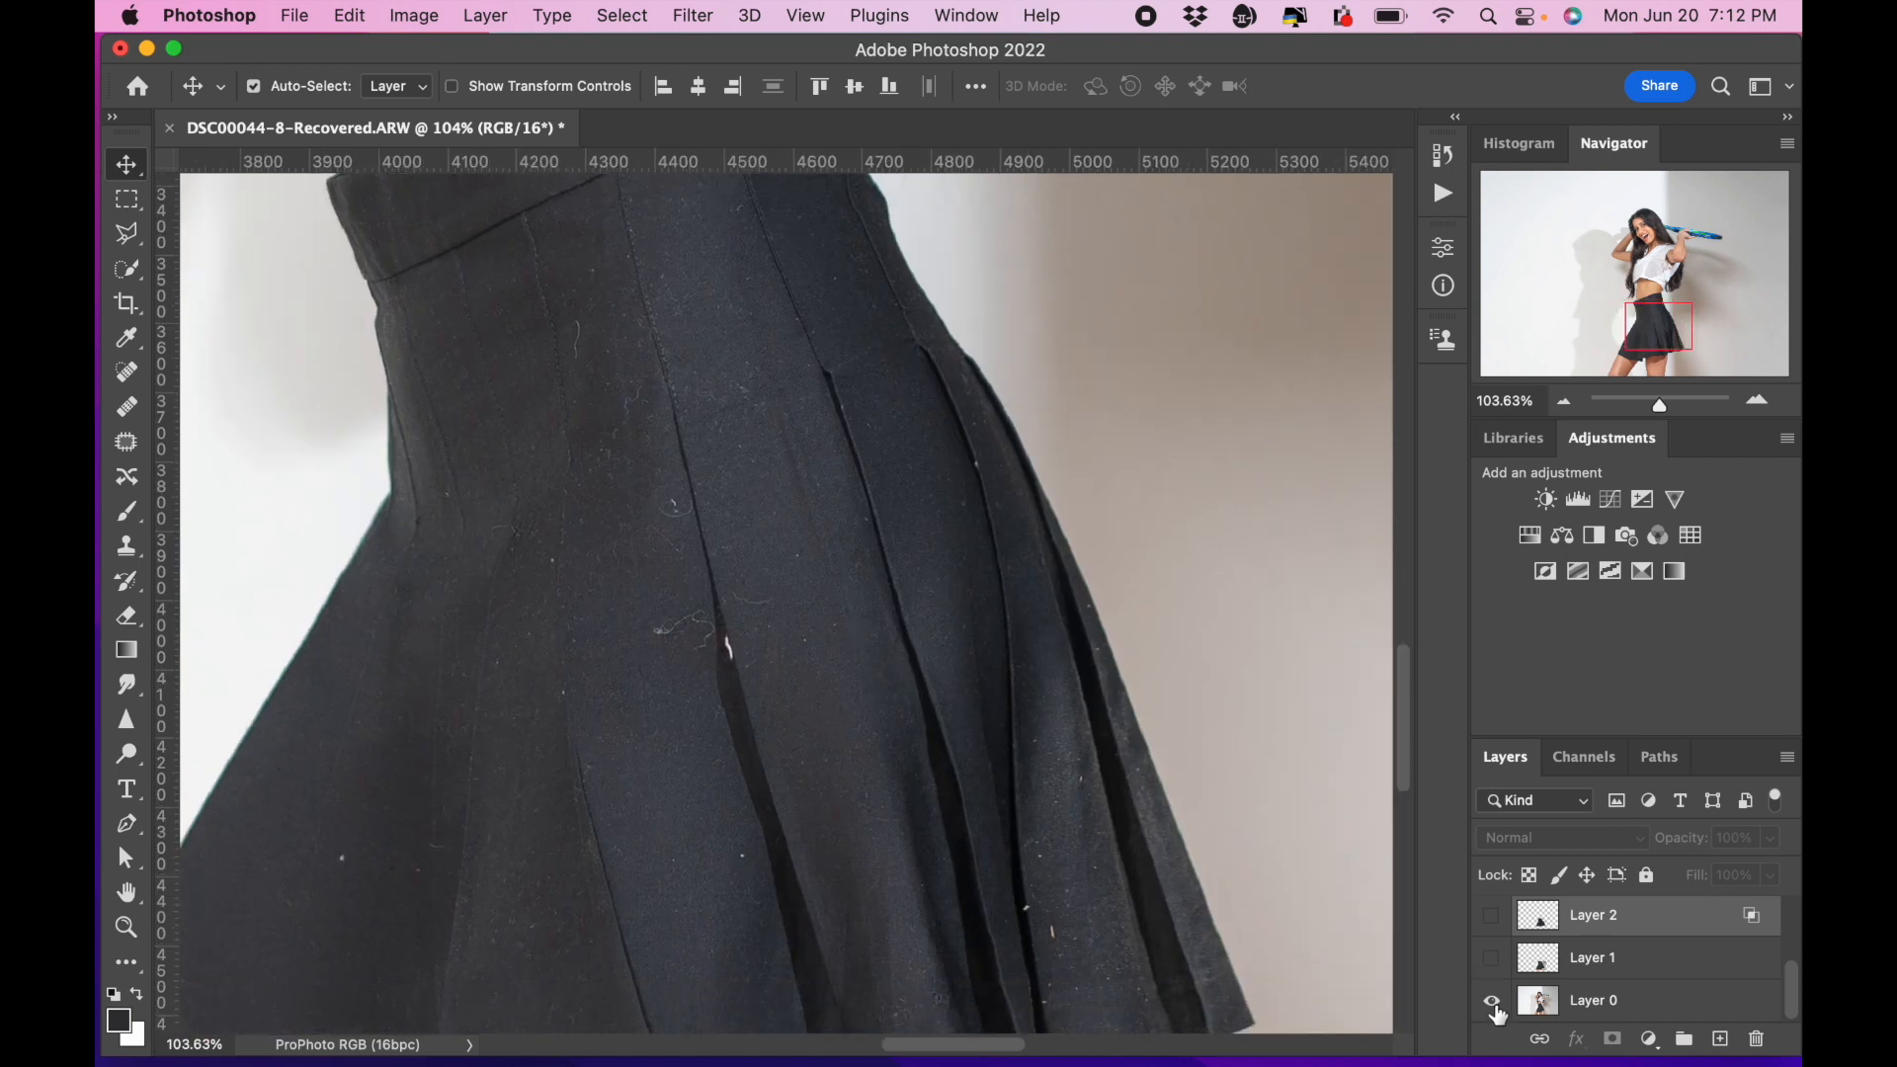
Compare the skirt with only Layer 0 shown against the view with all retouching layers shown.
alt+click(1493, 1004)
alt+click(1493, 1004)
alt+click(1492, 1004)
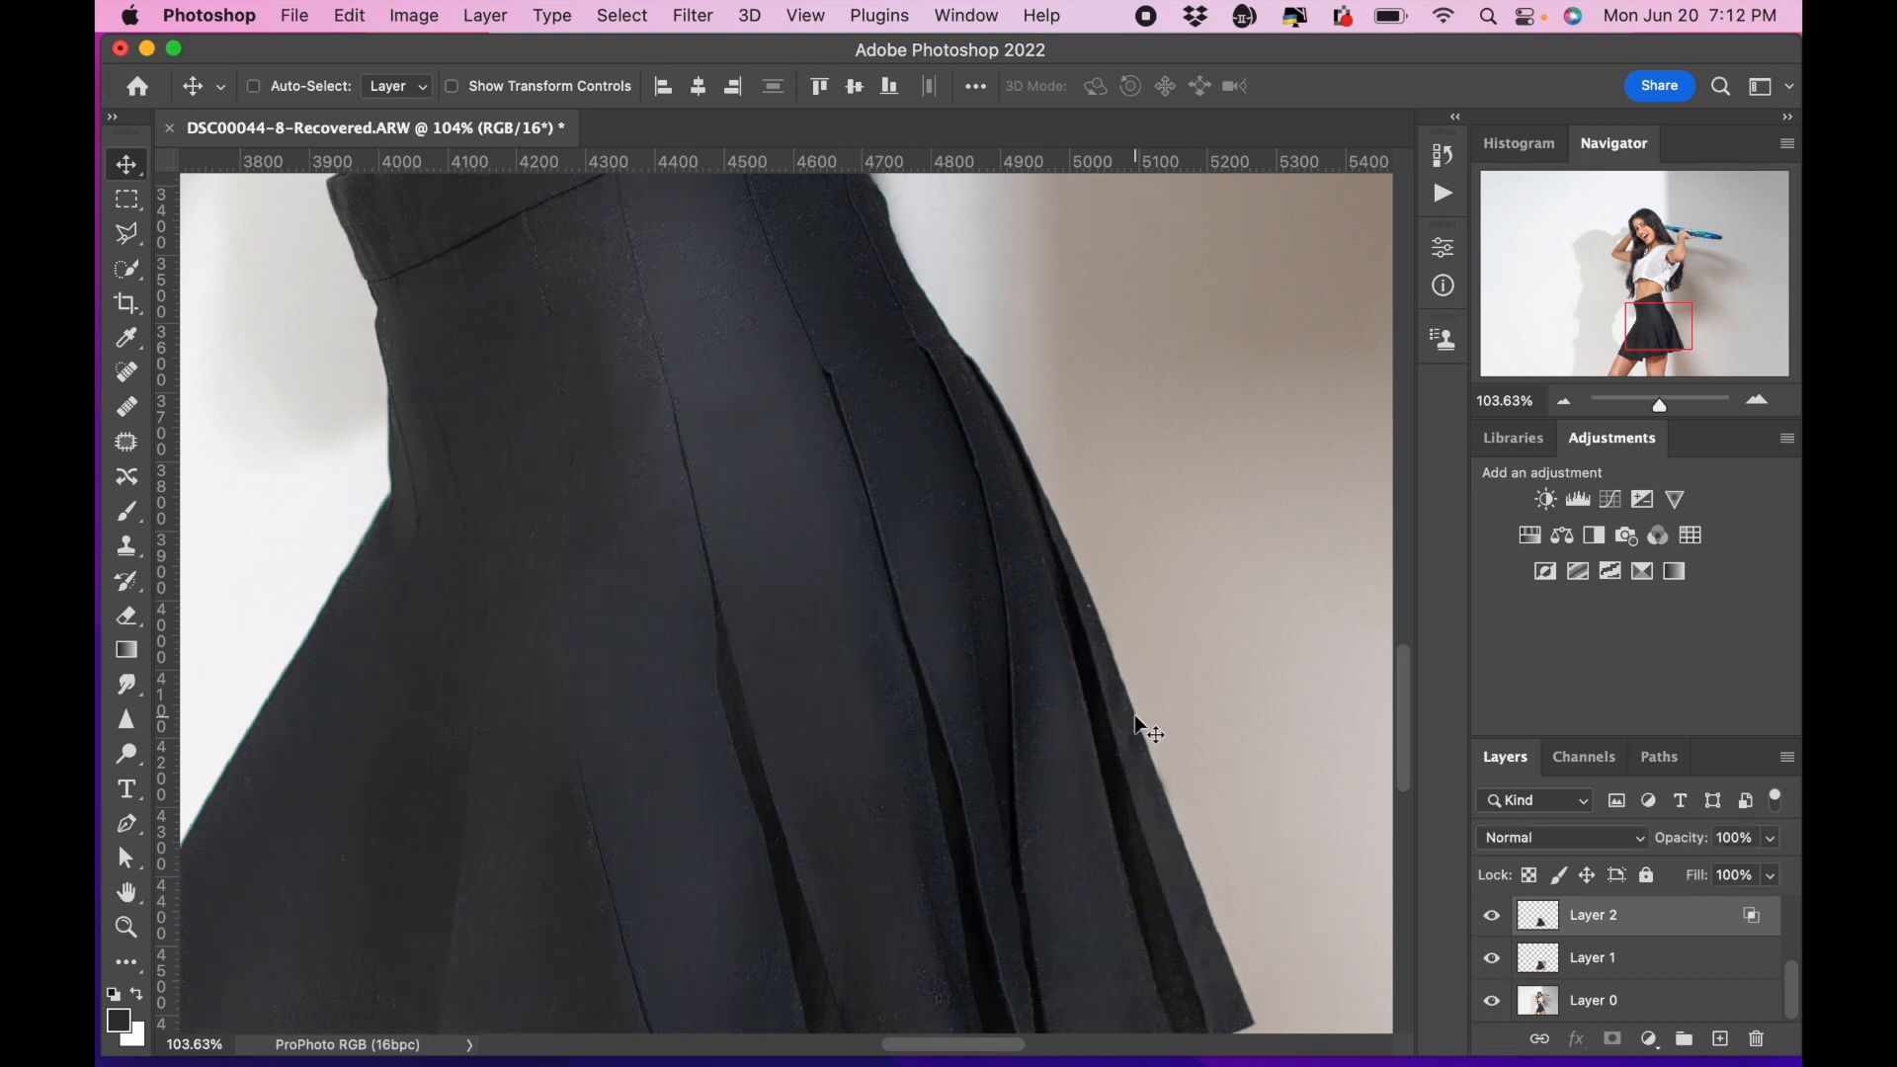
key(super+minus)
key(super+minus)
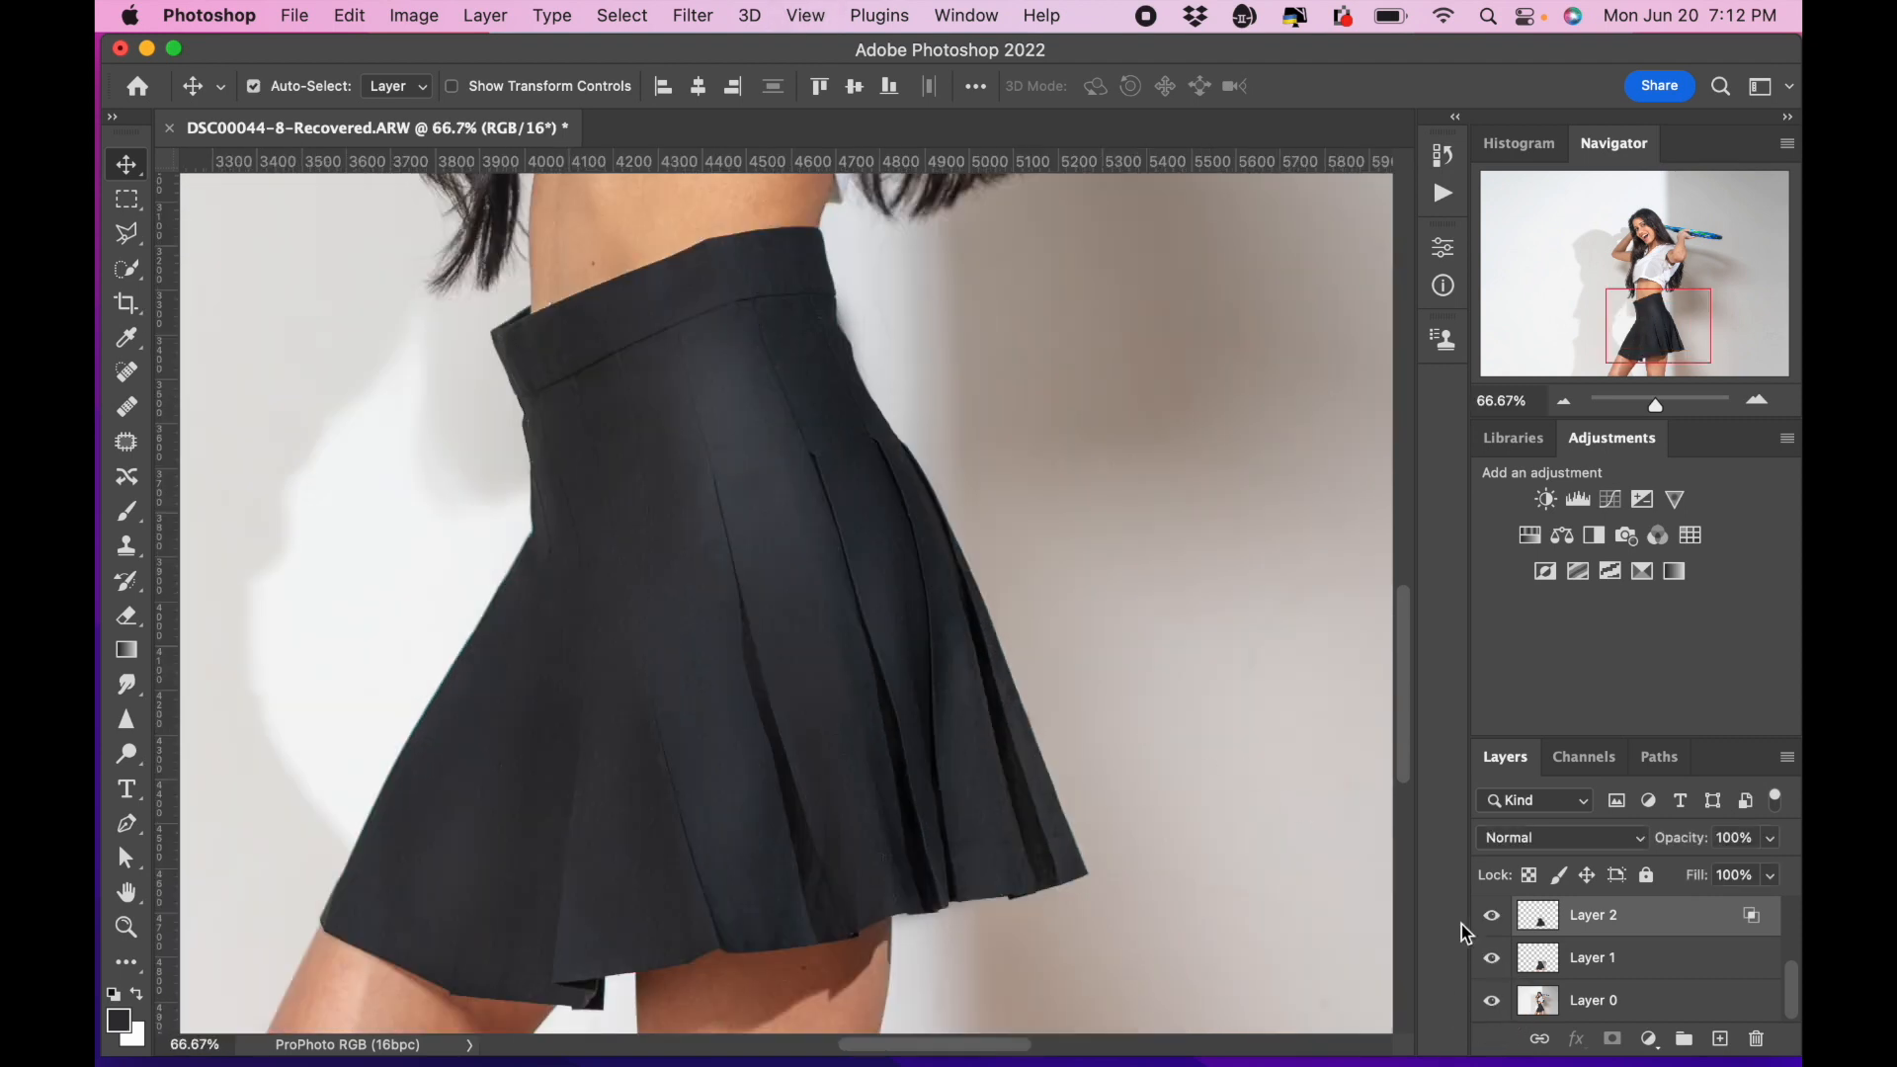
alt+click(1492, 1004)
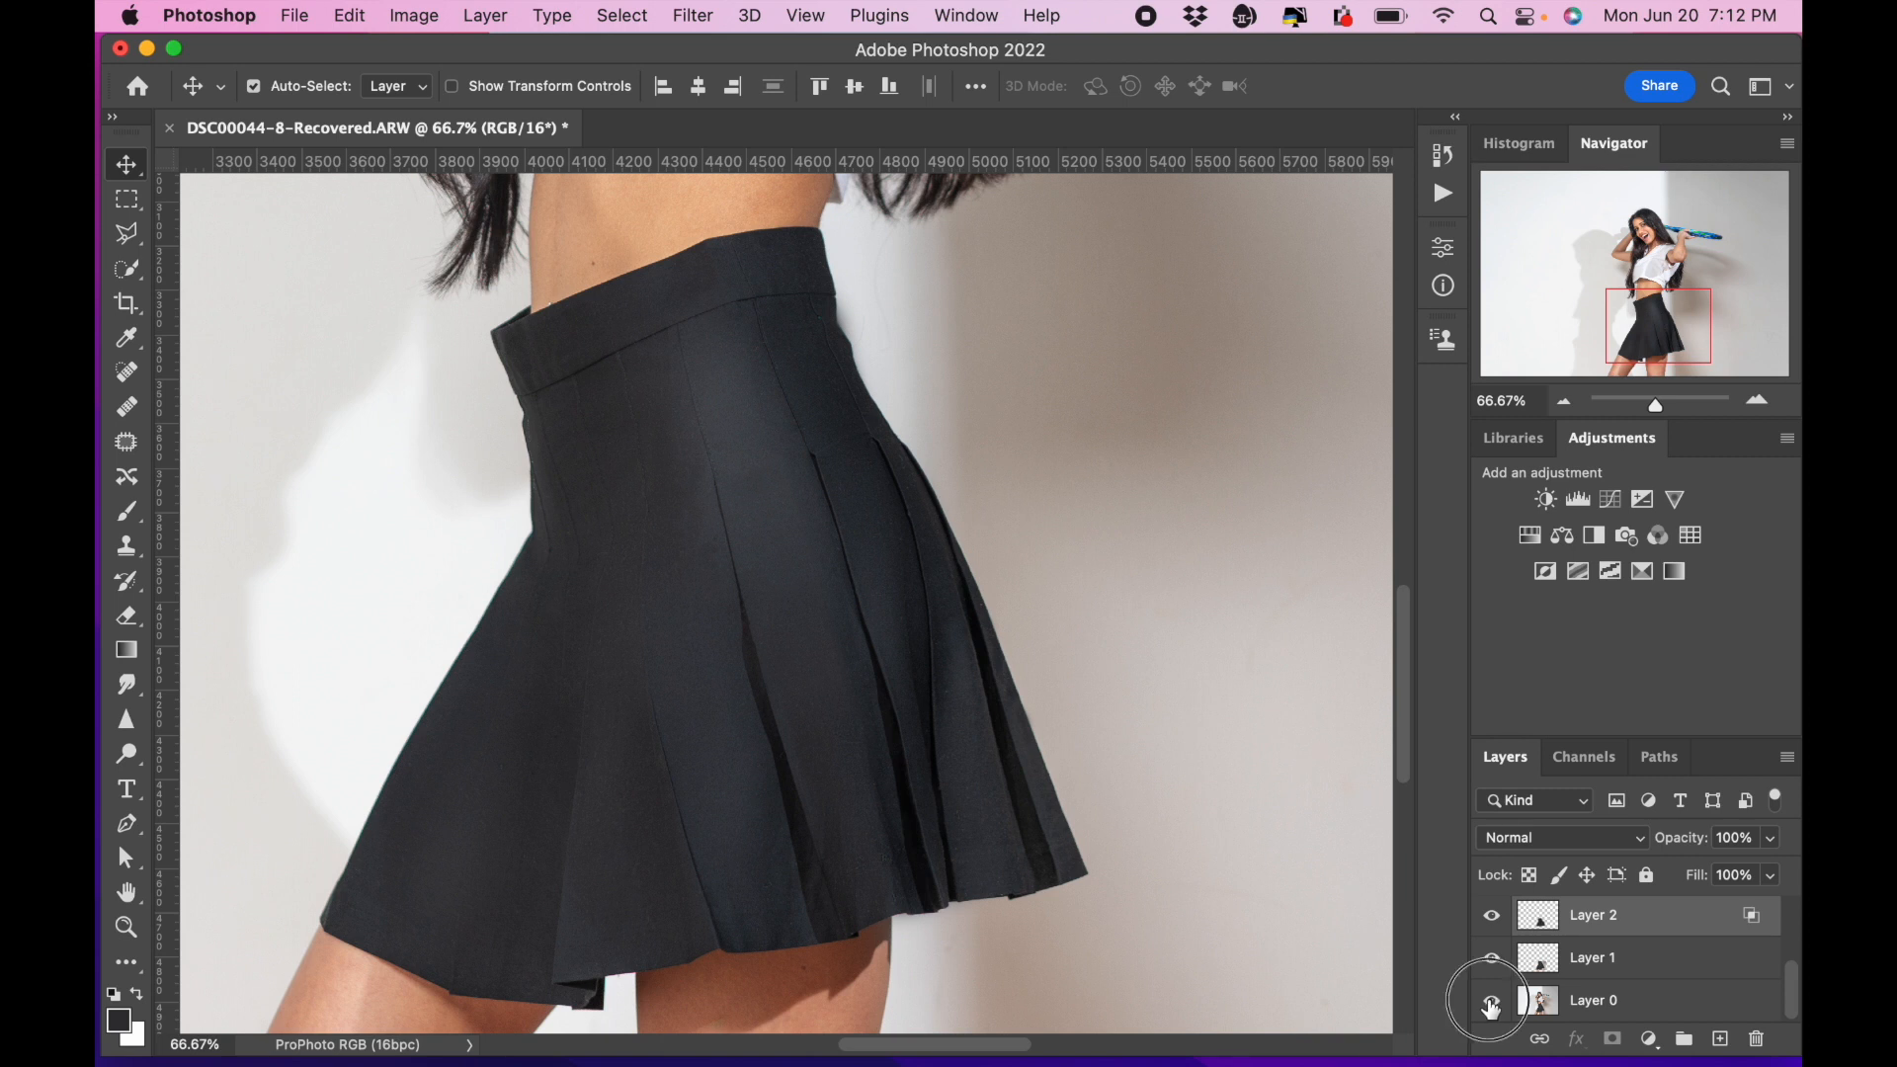
alt+click(1492, 1004)
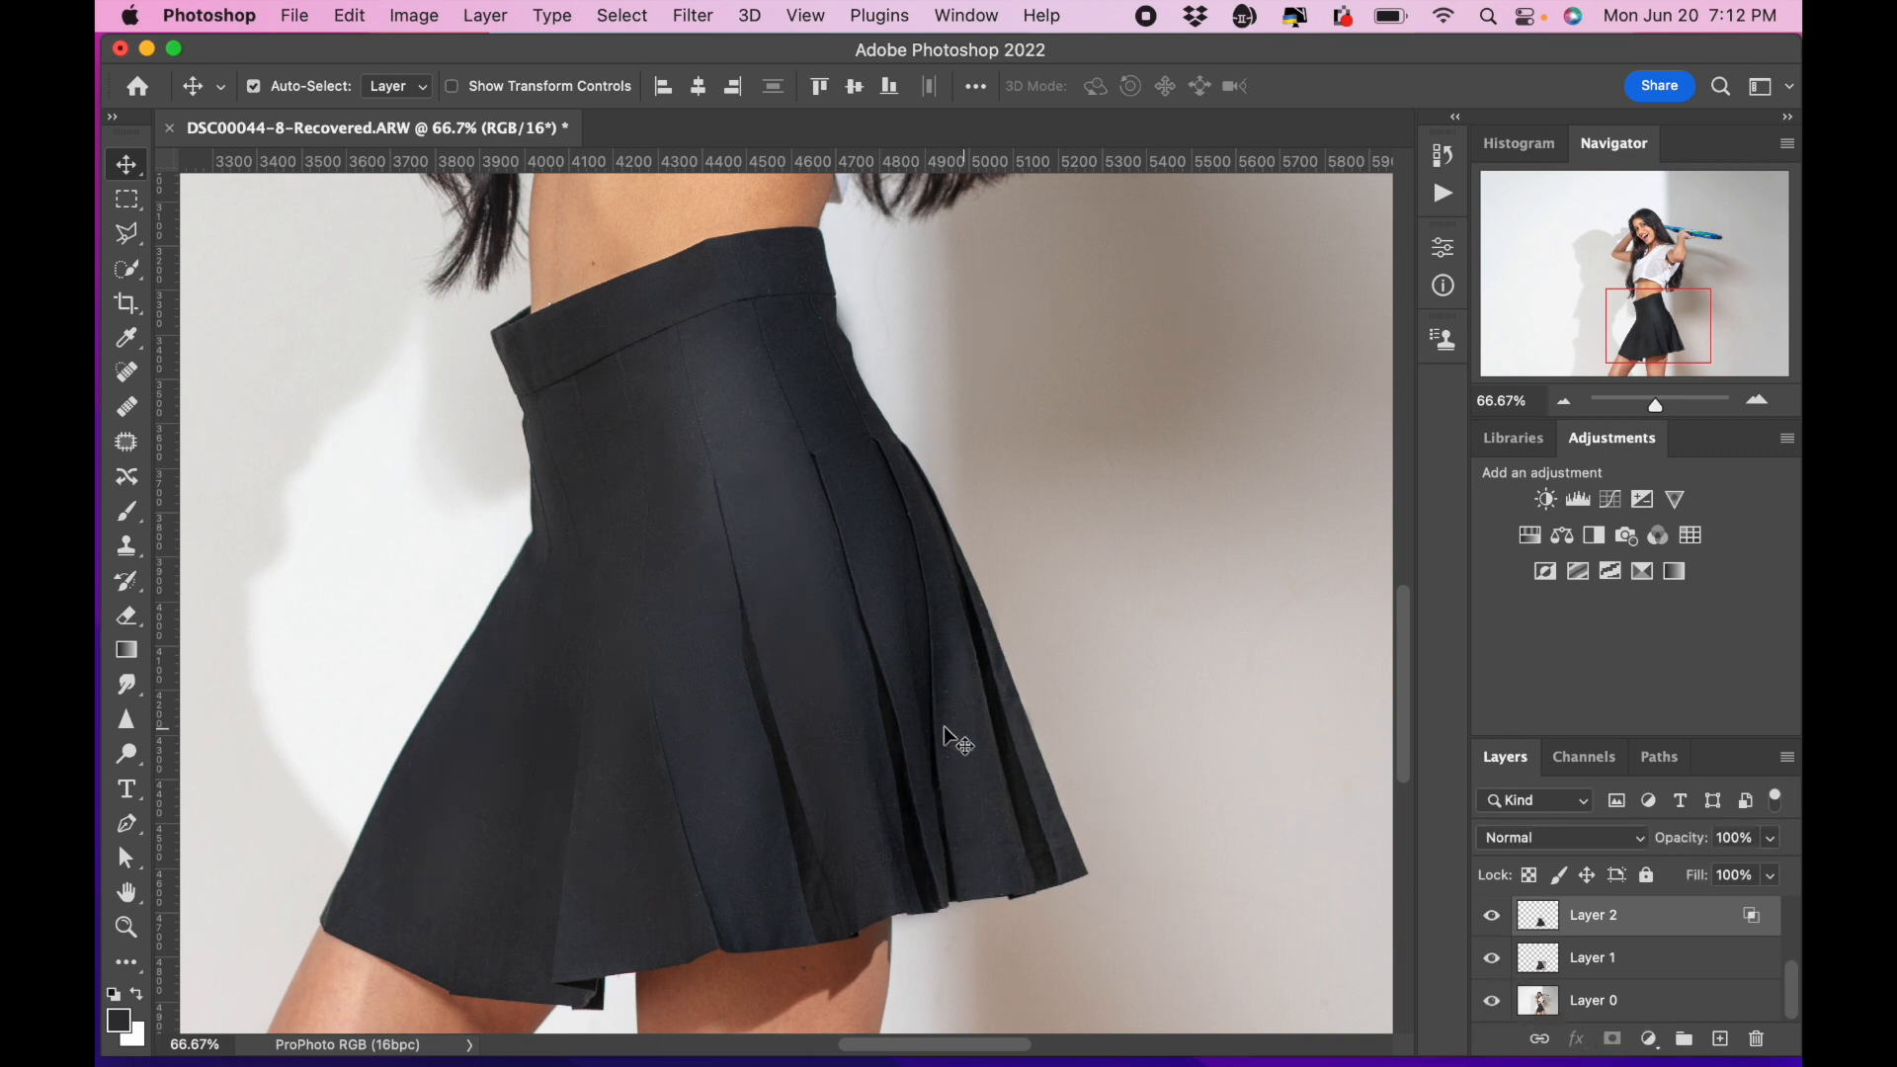
Hide all layers above Layer 1, checking Layer 1 off and on and leaving it shown above Layer 0.
scroll(1558, 979, up, 3)
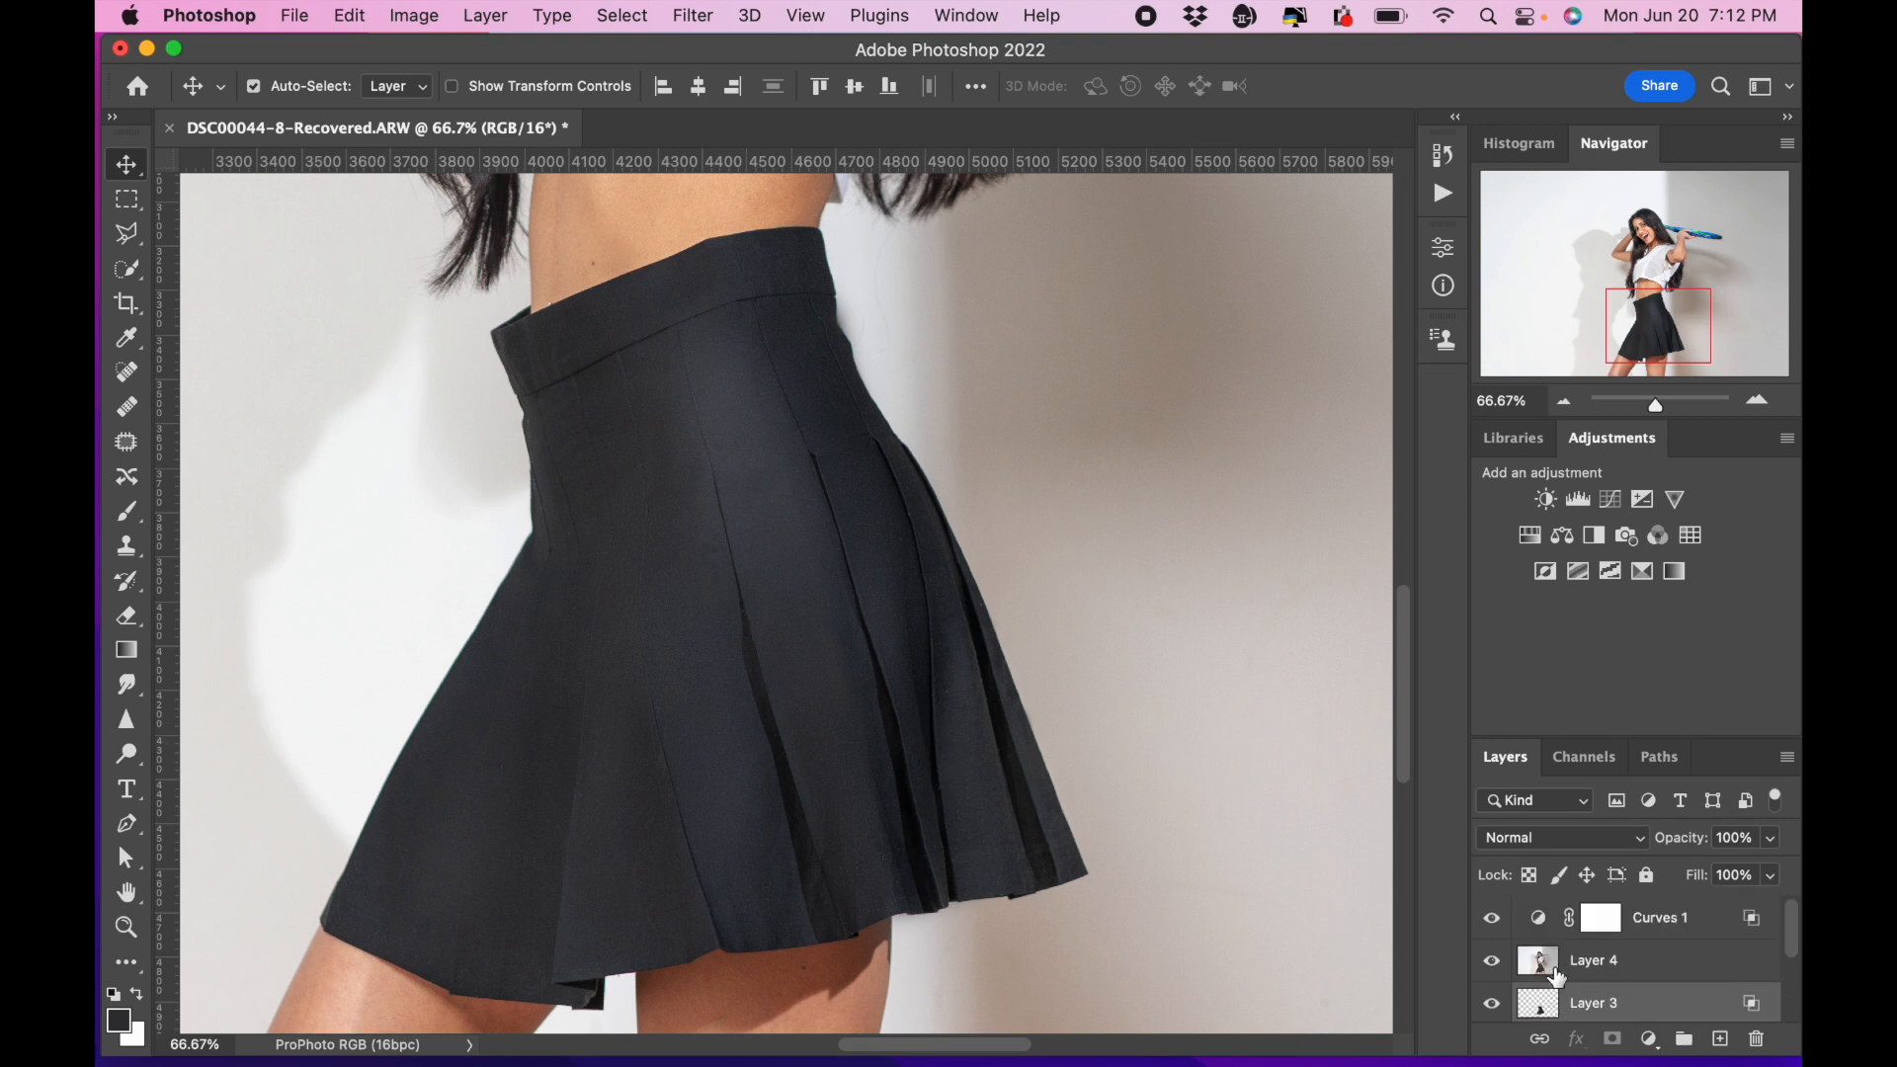
scroll(1526, 948, down, 1)
scroll(1512, 934, up, 1)
drag(1499, 919, 1499, 984)
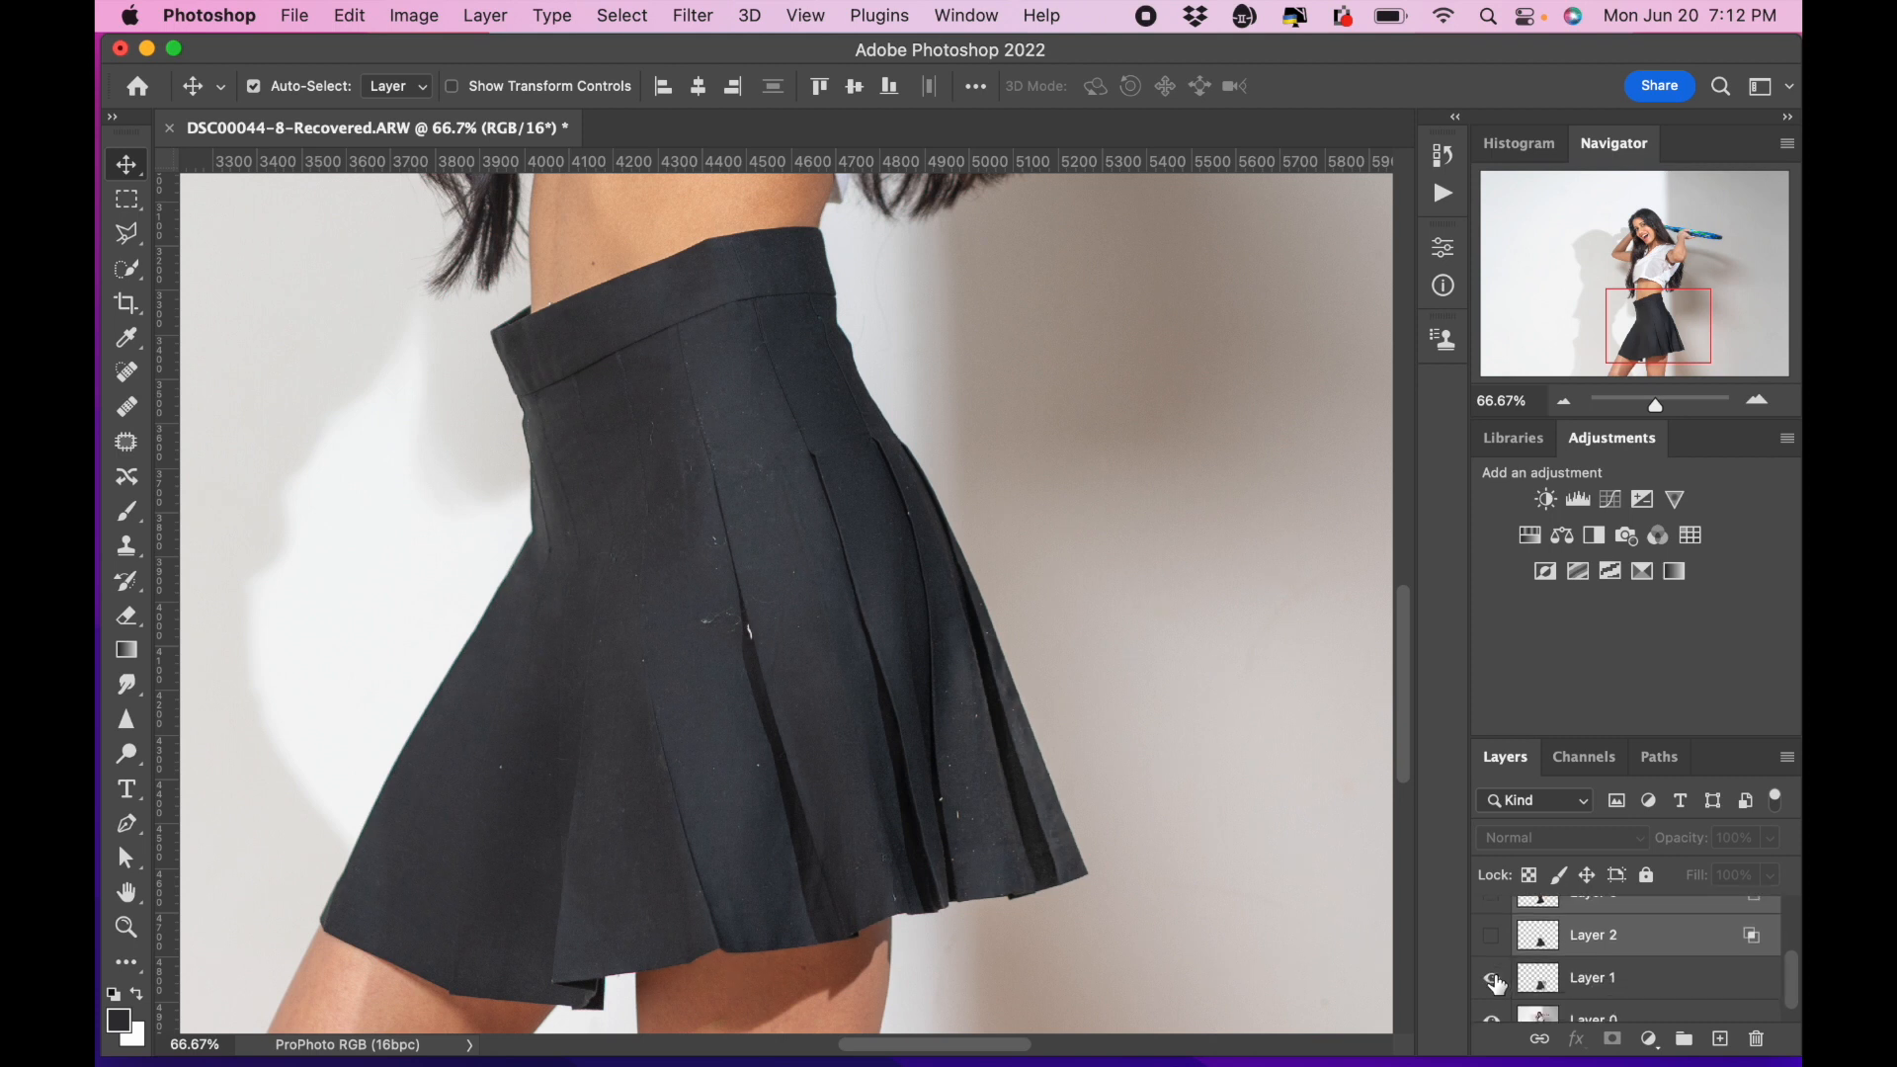
click(1495, 980)
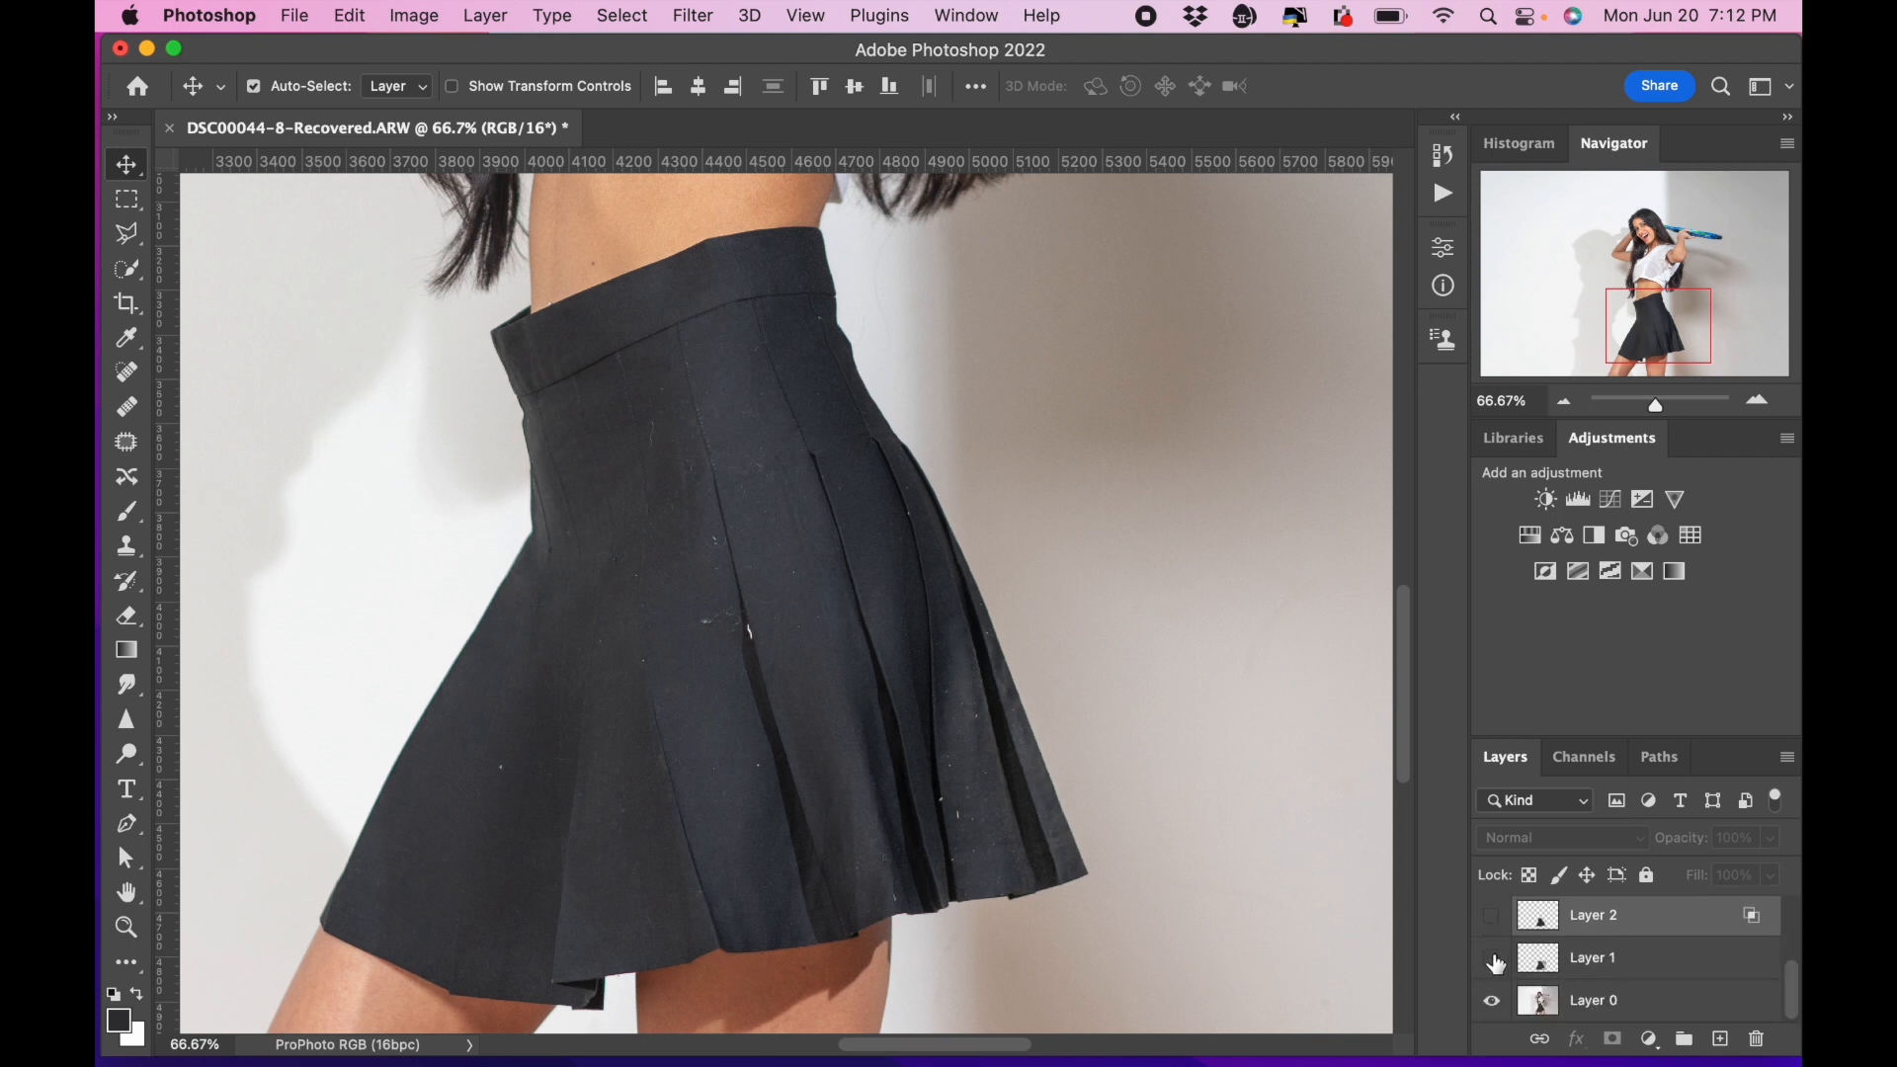
click(1492, 959)
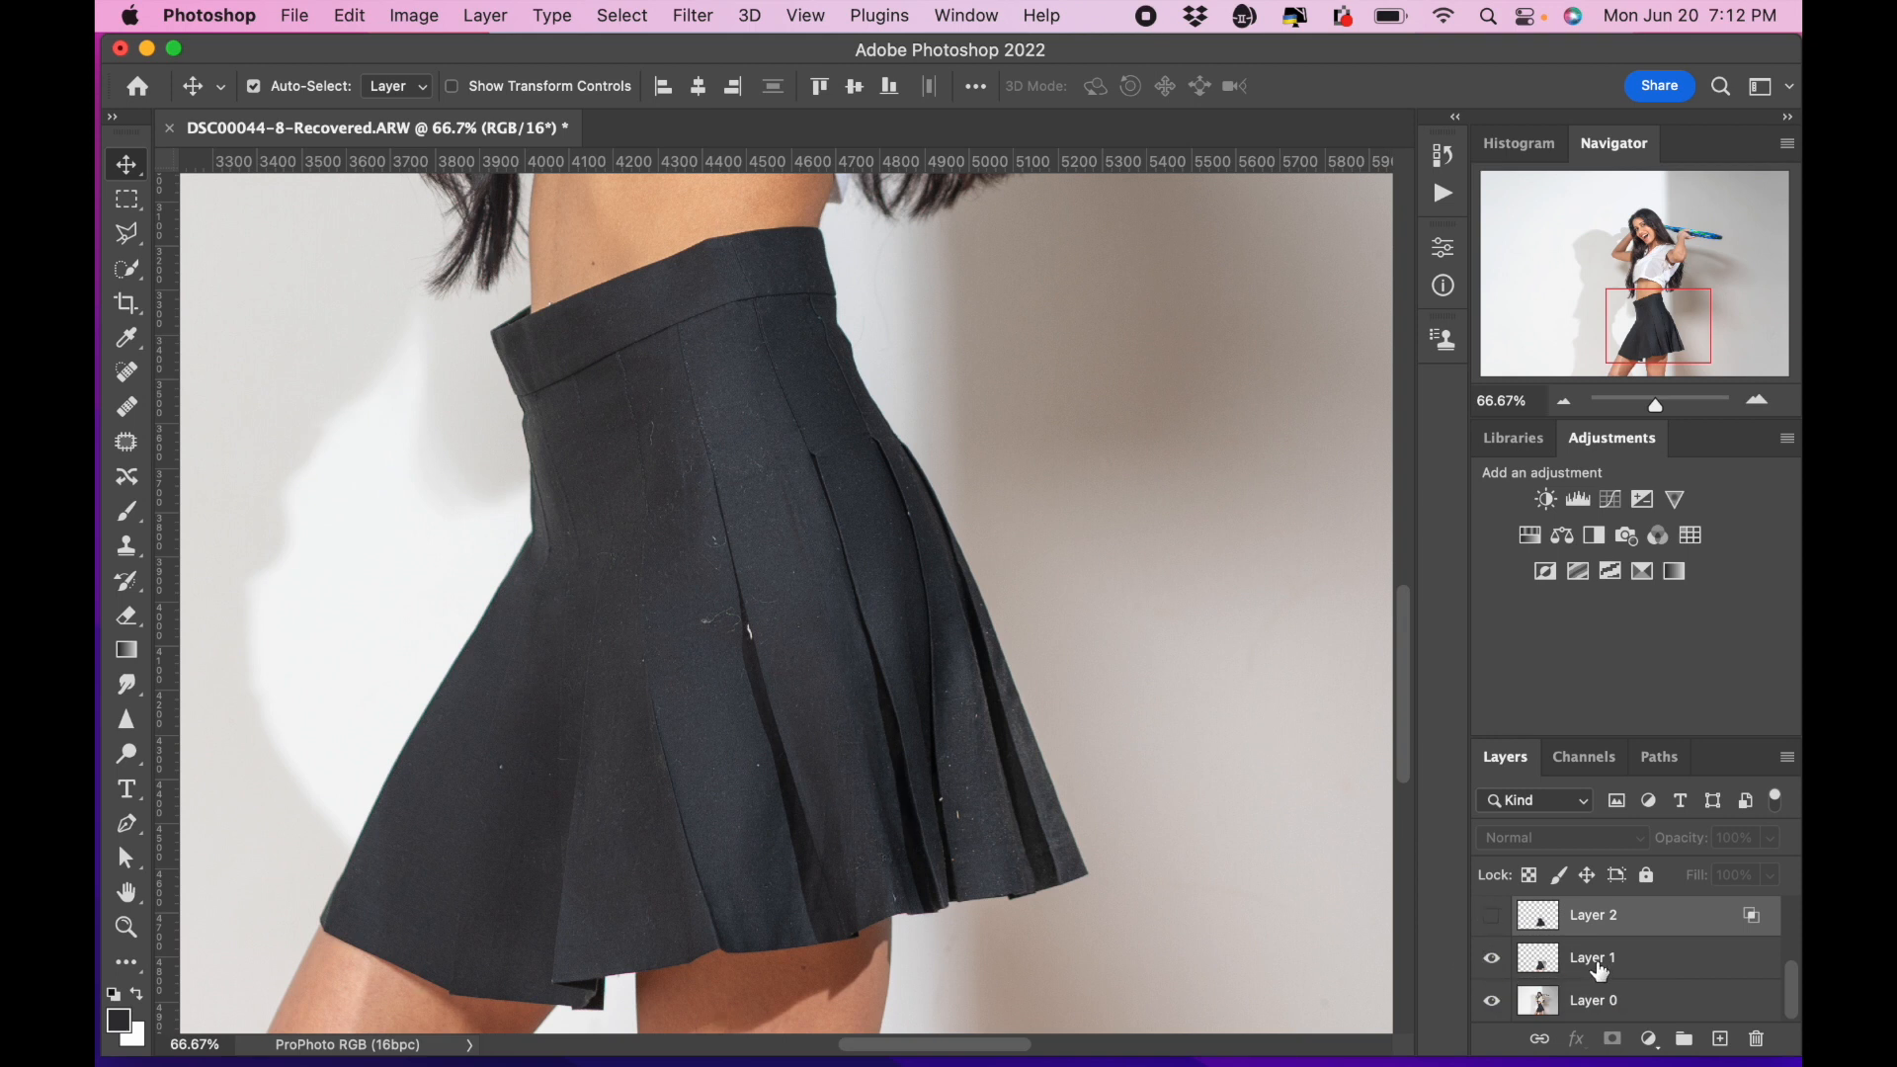
Select and isolate Layer 1, and look through the available Retouch4me filters without applying one.
click(1613, 963)
alt+click(1494, 958)
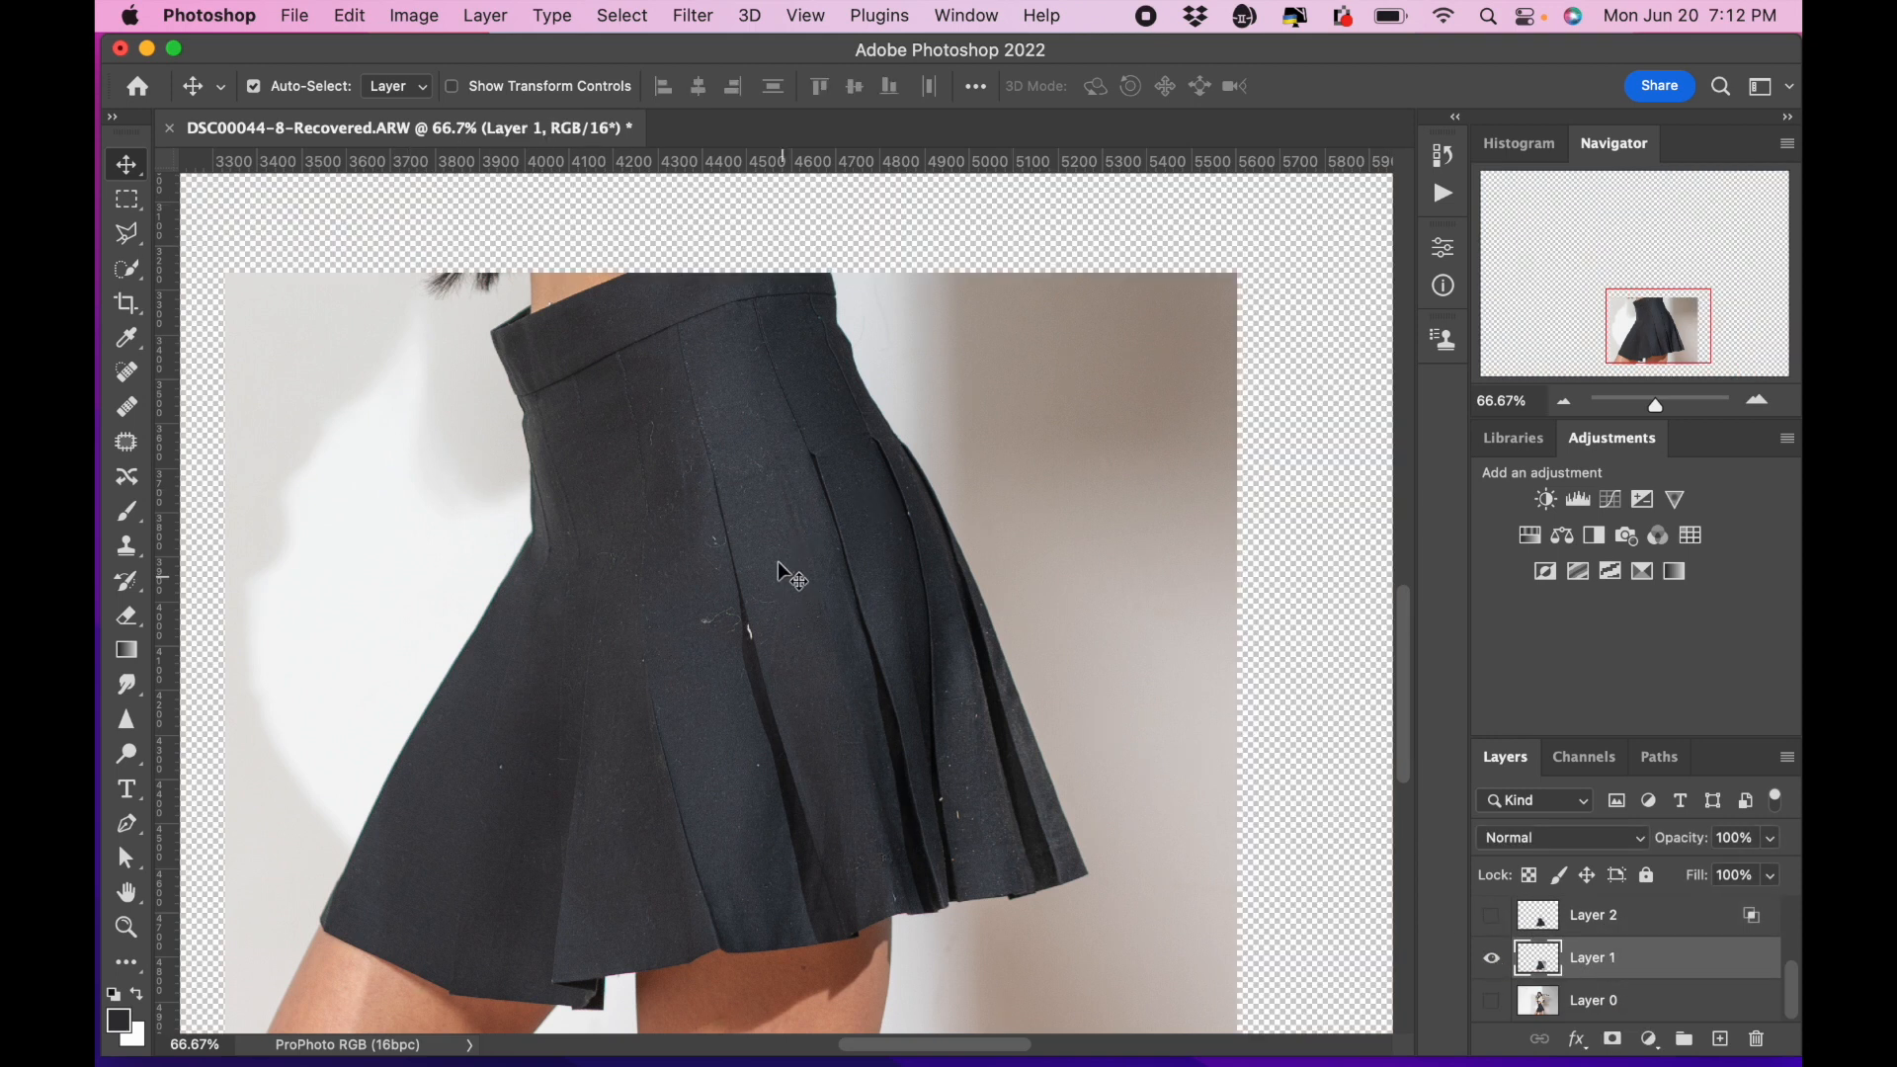
click(677, 22)
mouse_move(724, 745)
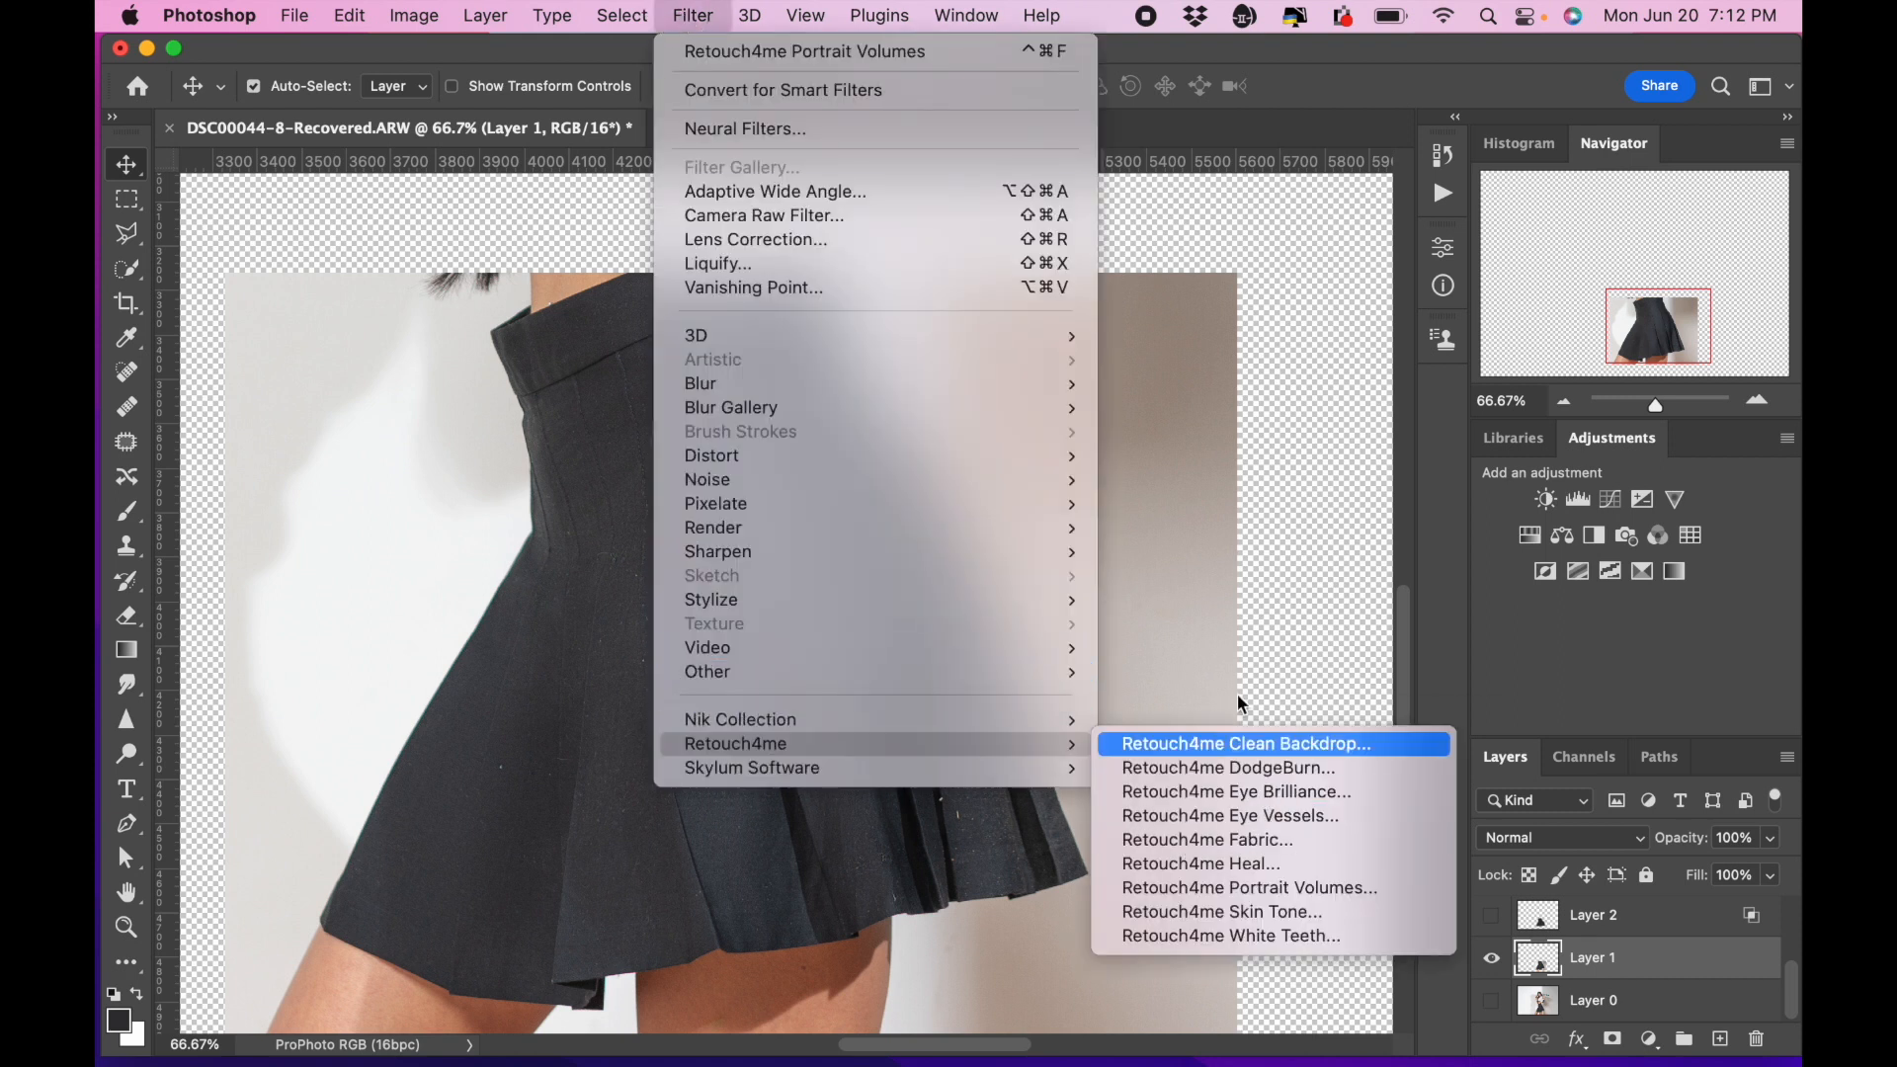
click(1298, 583)
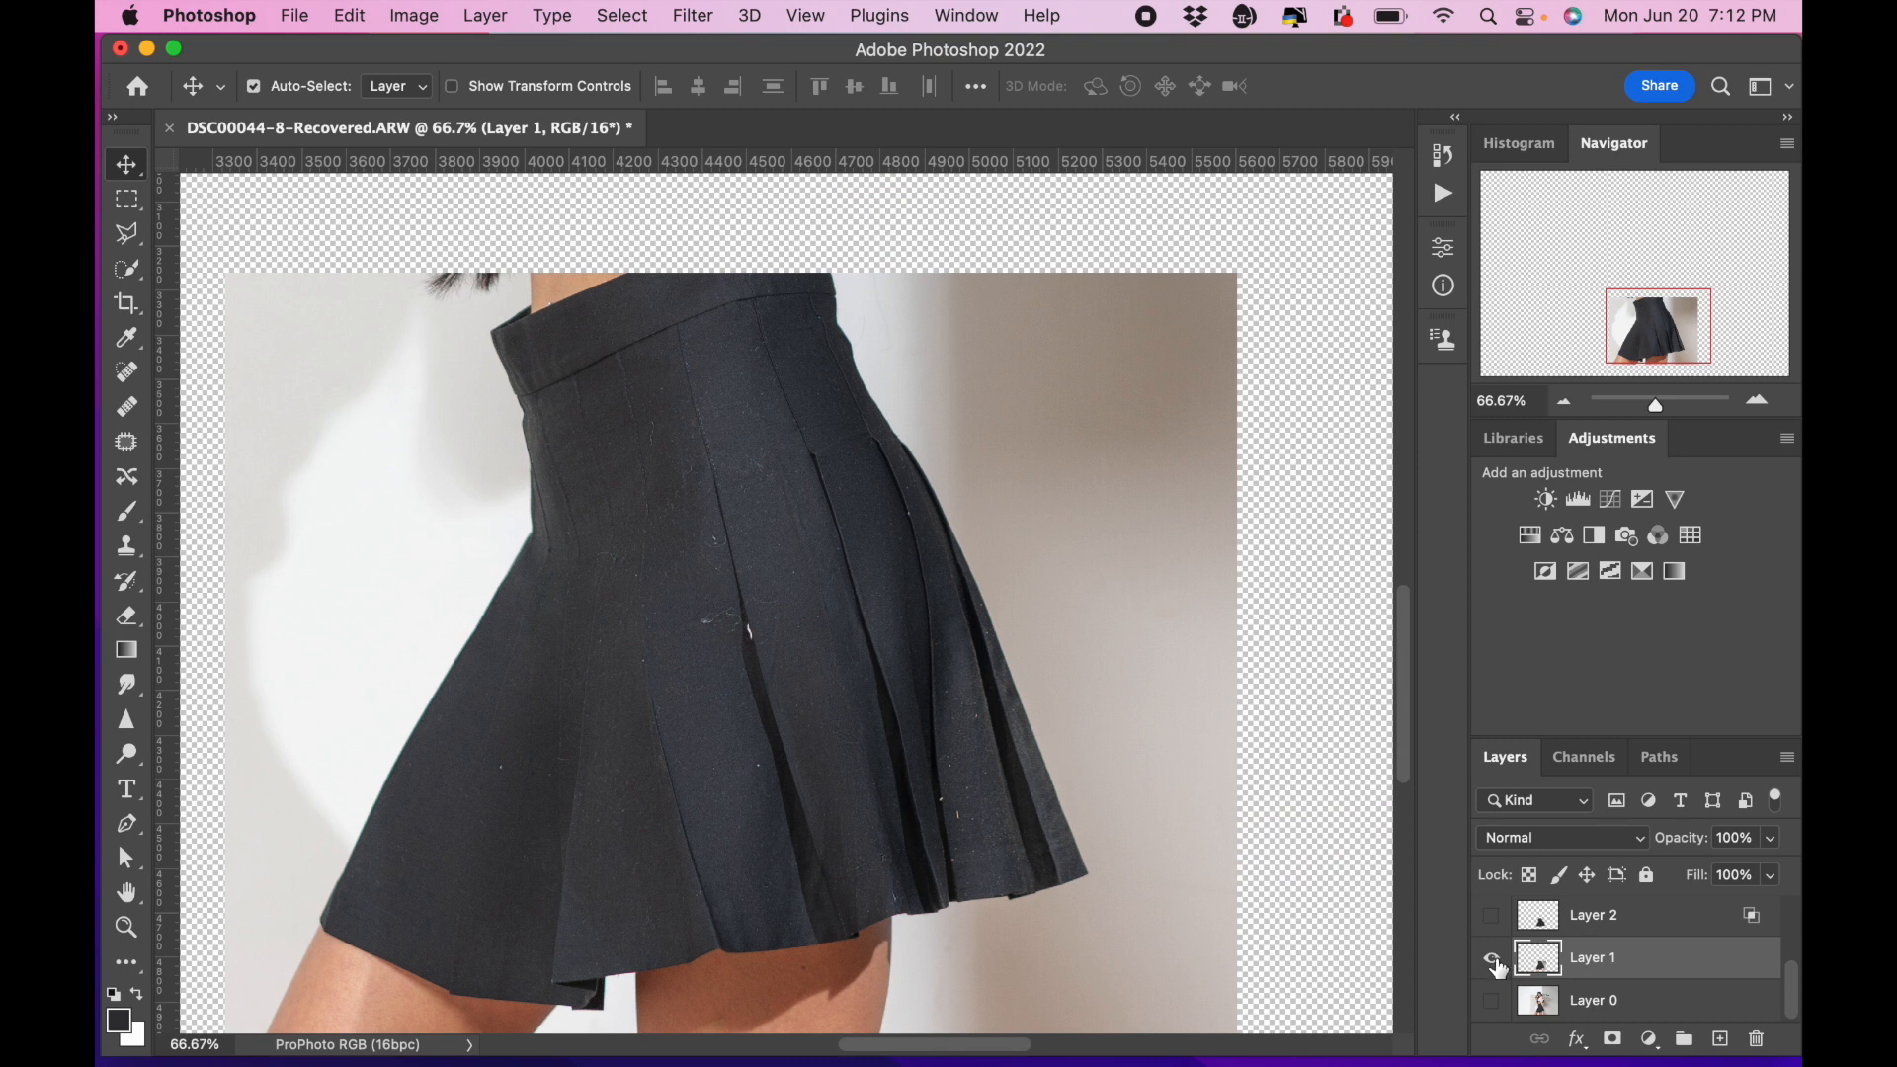
Show Layer 0 again and compare the skirt with and without Layer 1.
click(1491, 1001)
click(1492, 958)
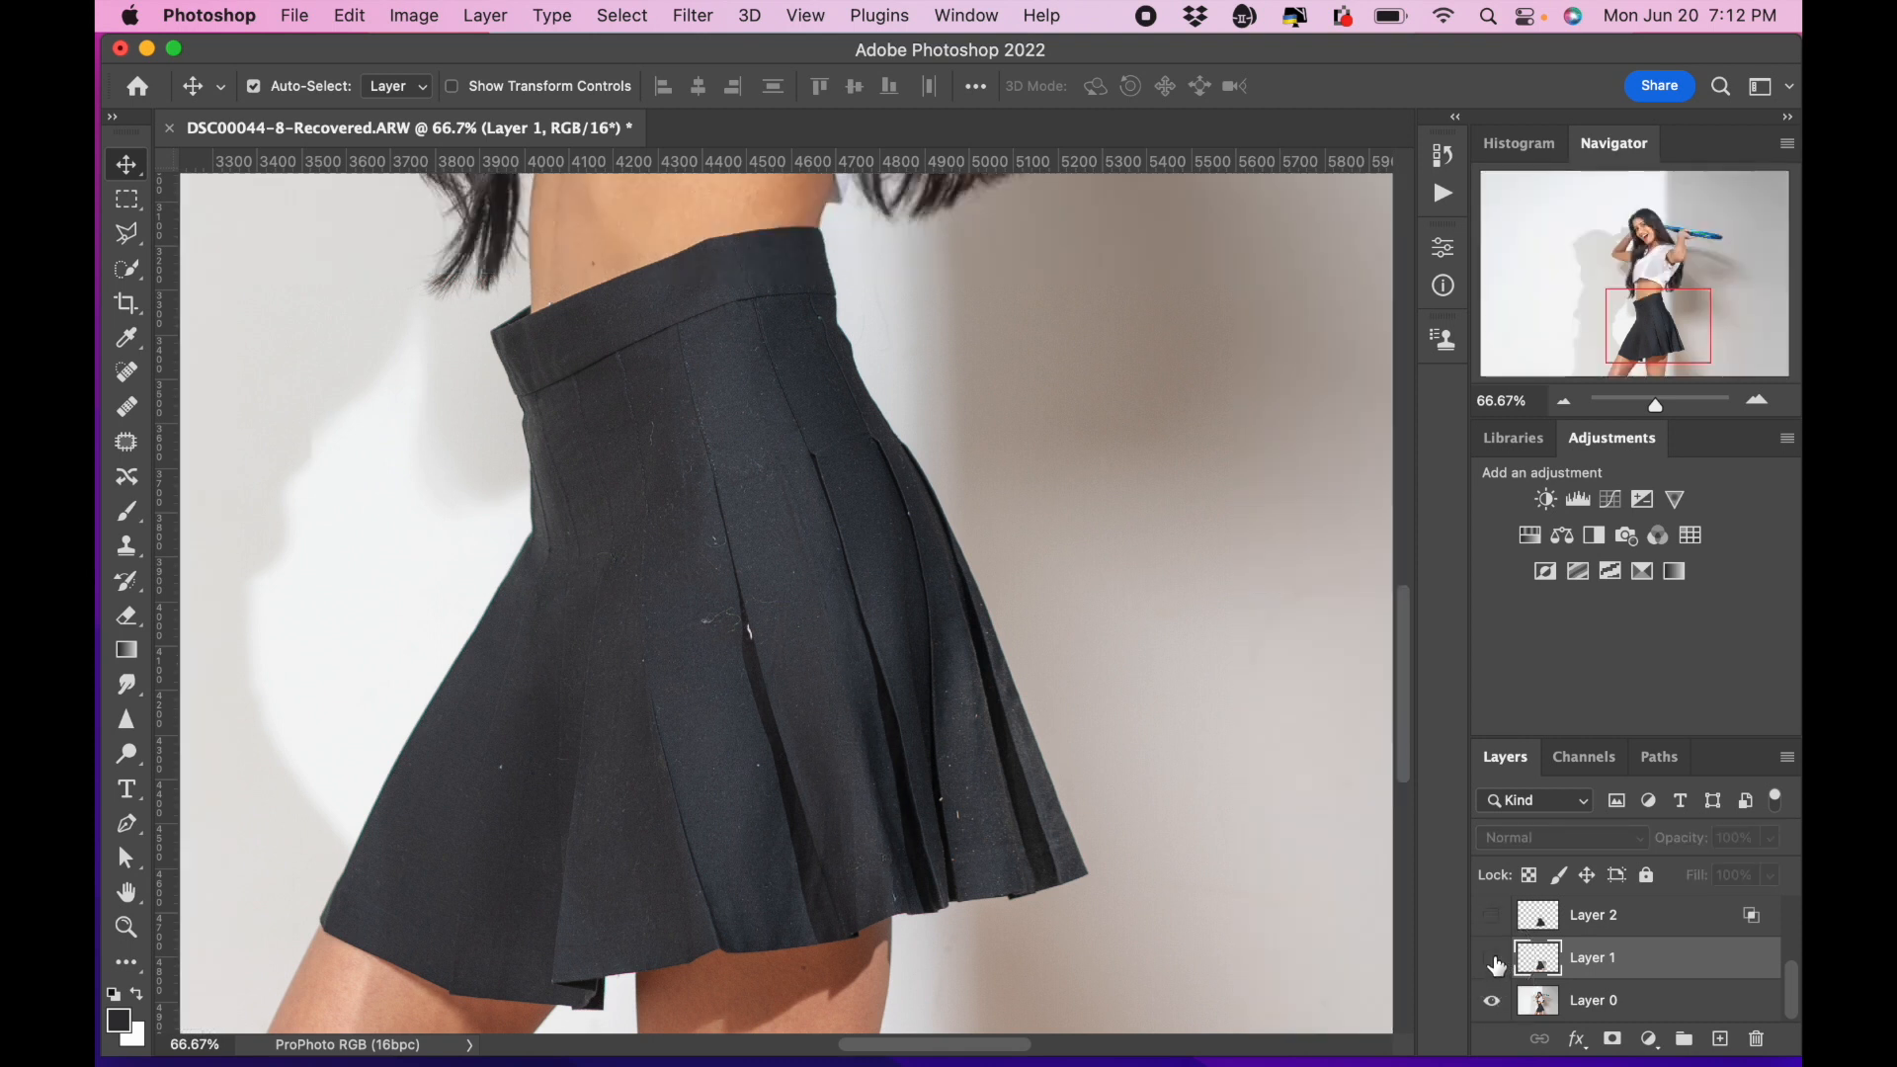
click(1494, 960)
click(1494, 960)
click(1494, 960)
click(1493, 960)
click(1494, 960)
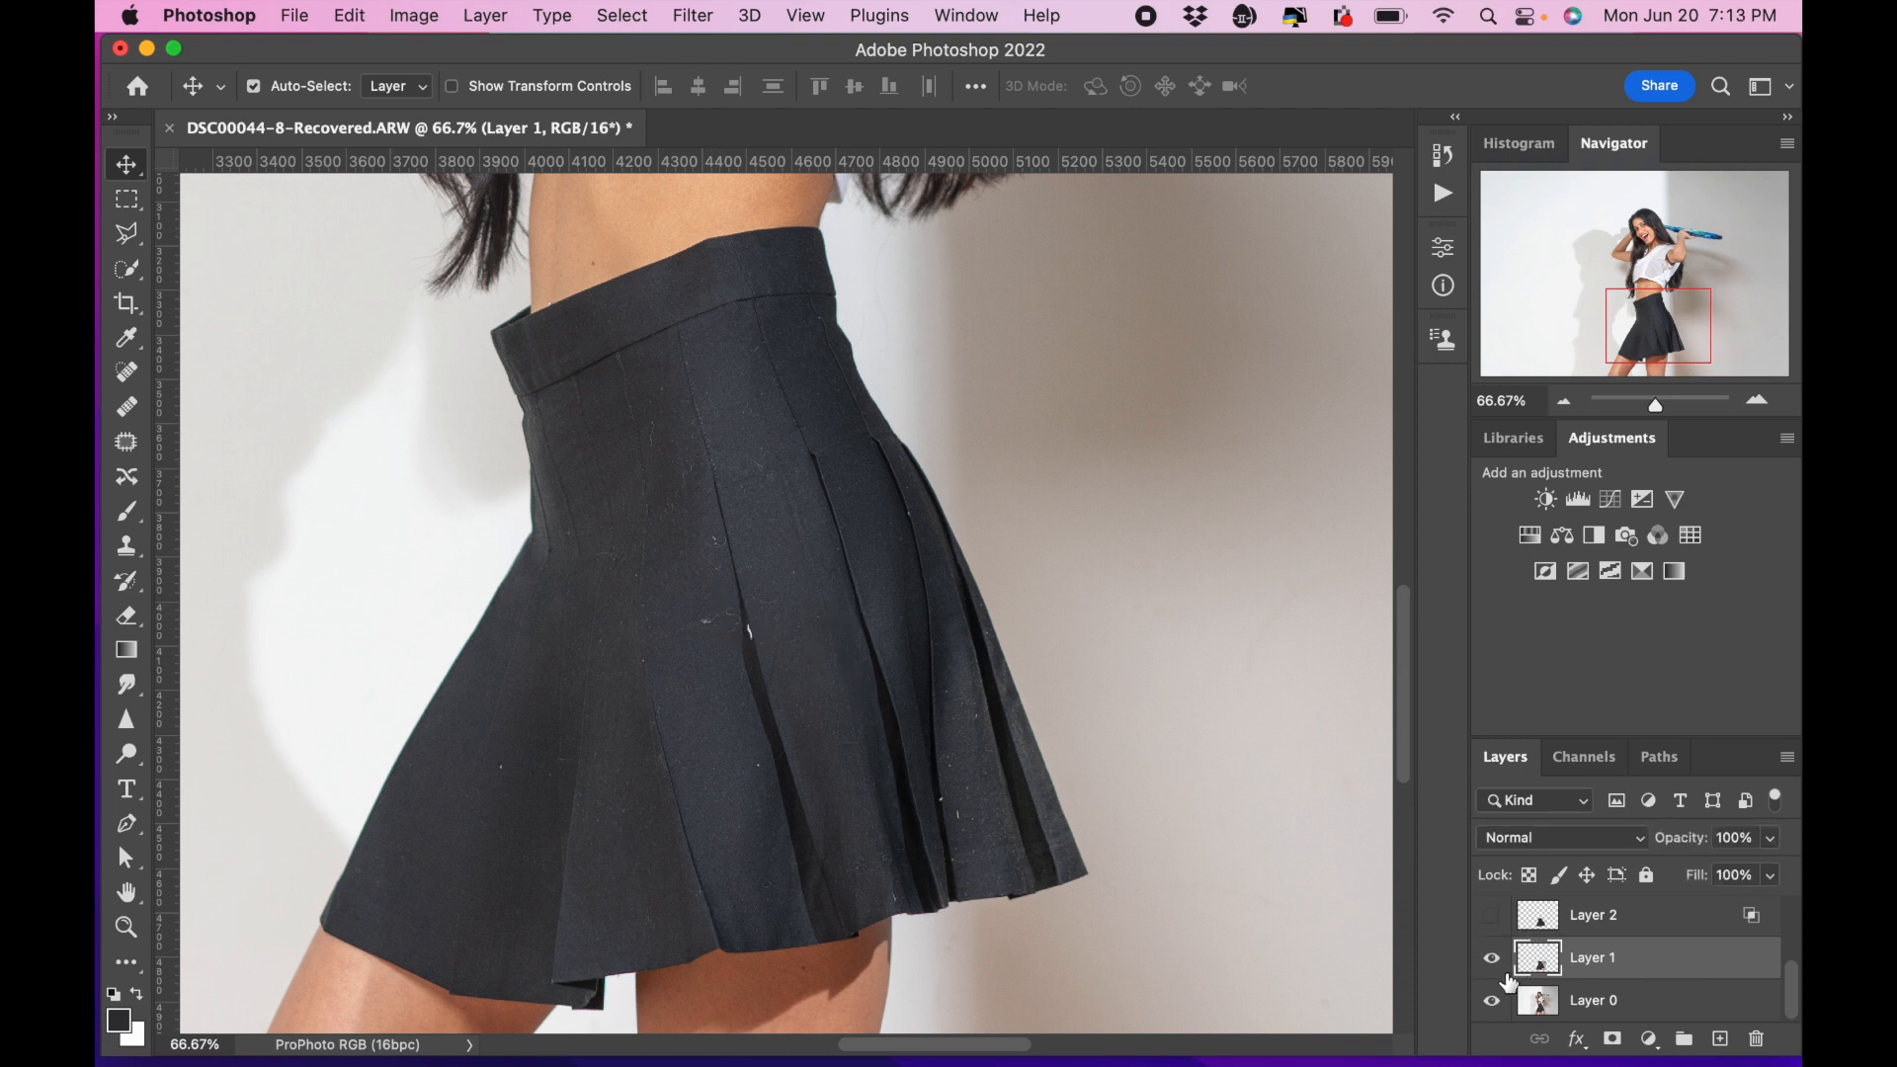
click(1502, 976)
click(1497, 970)
Show Layer 2 and inspect its effect on the skirt up close.
scroll(1605, 985, up, 1)
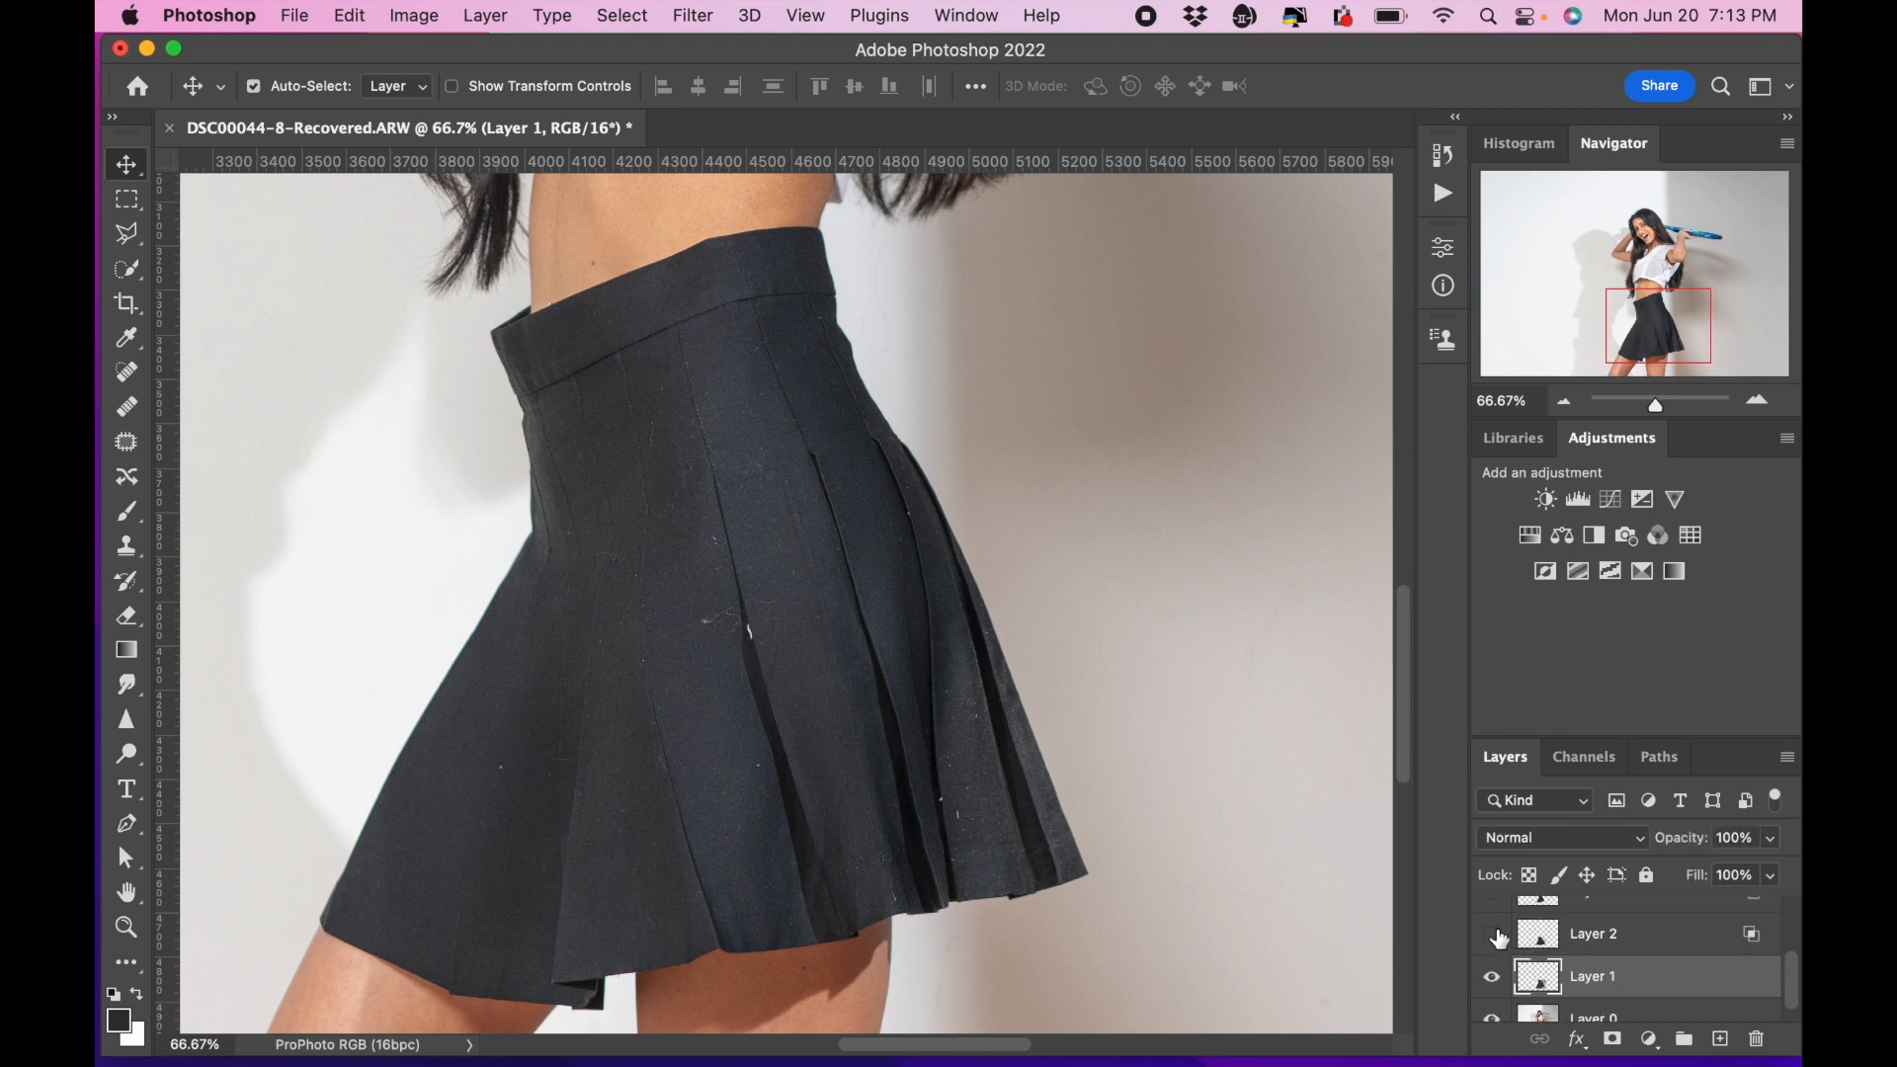
click(1496, 934)
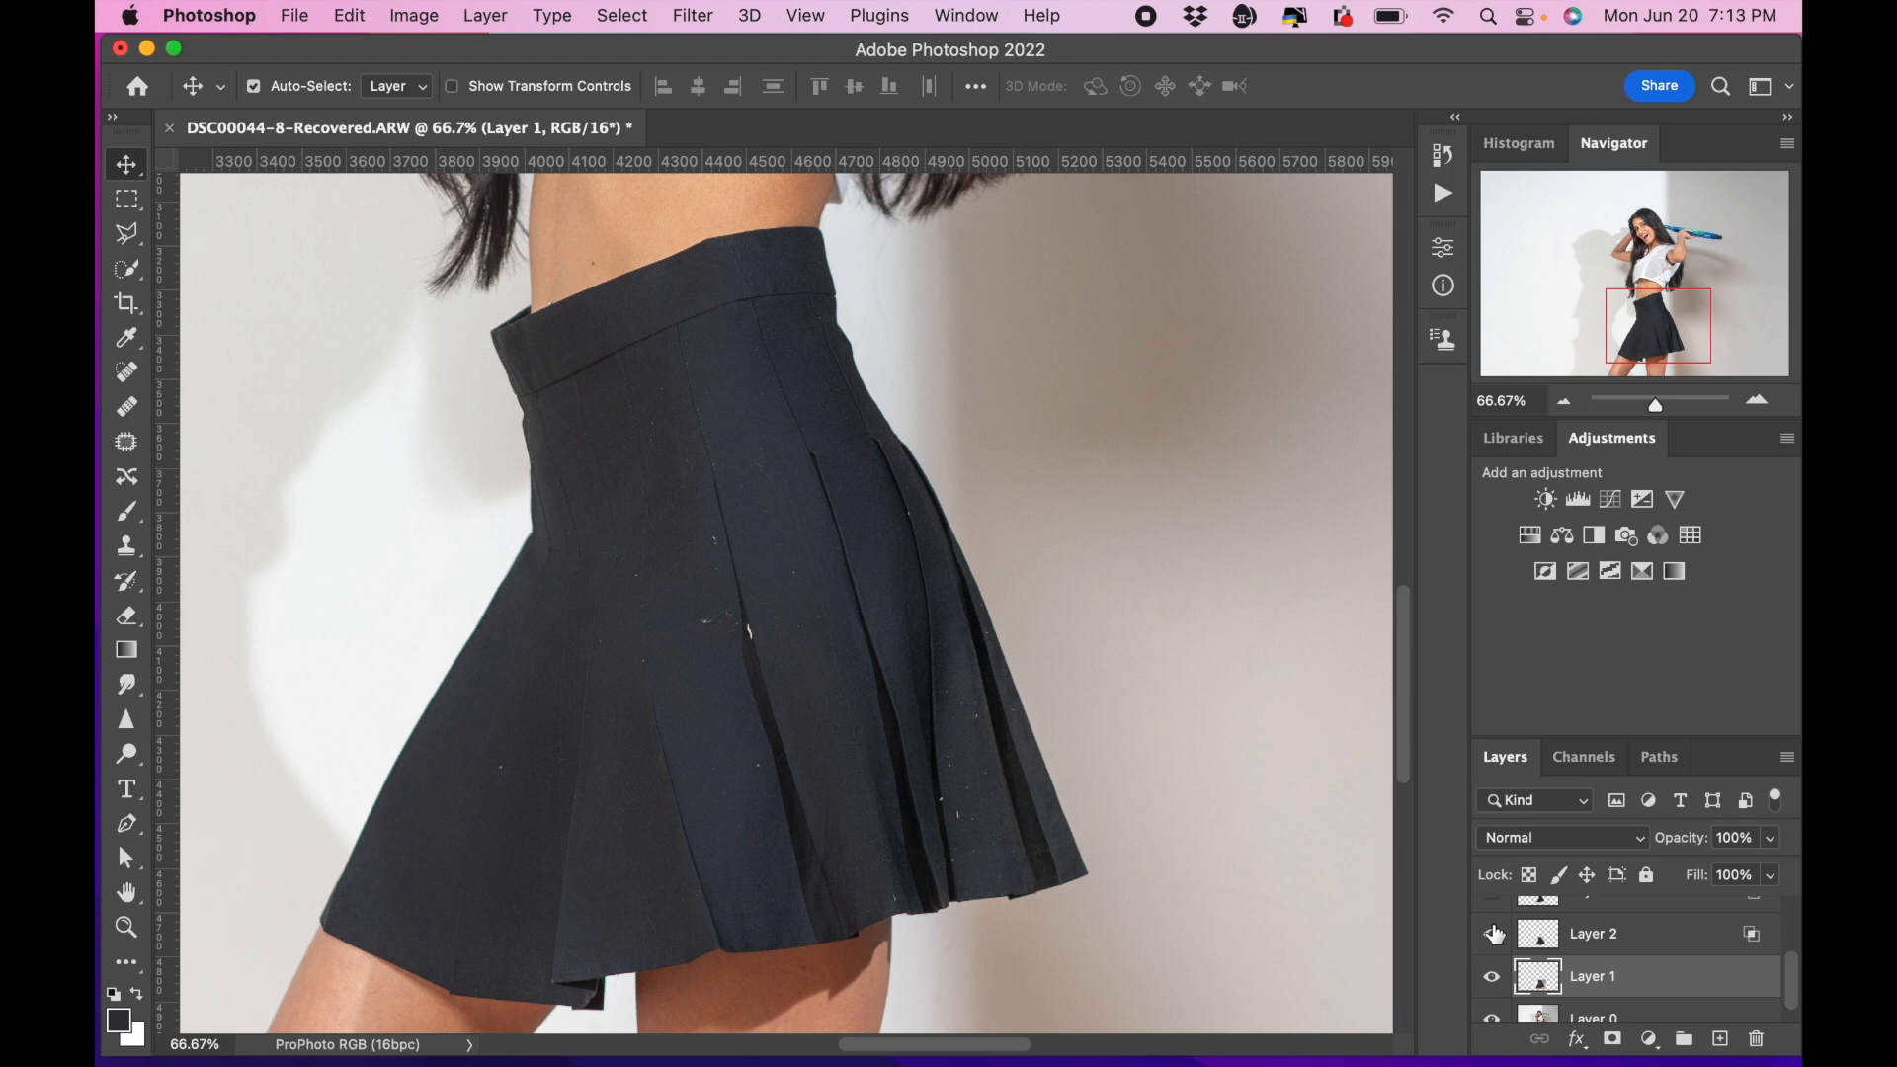
scroll(593, 389, up, 5)
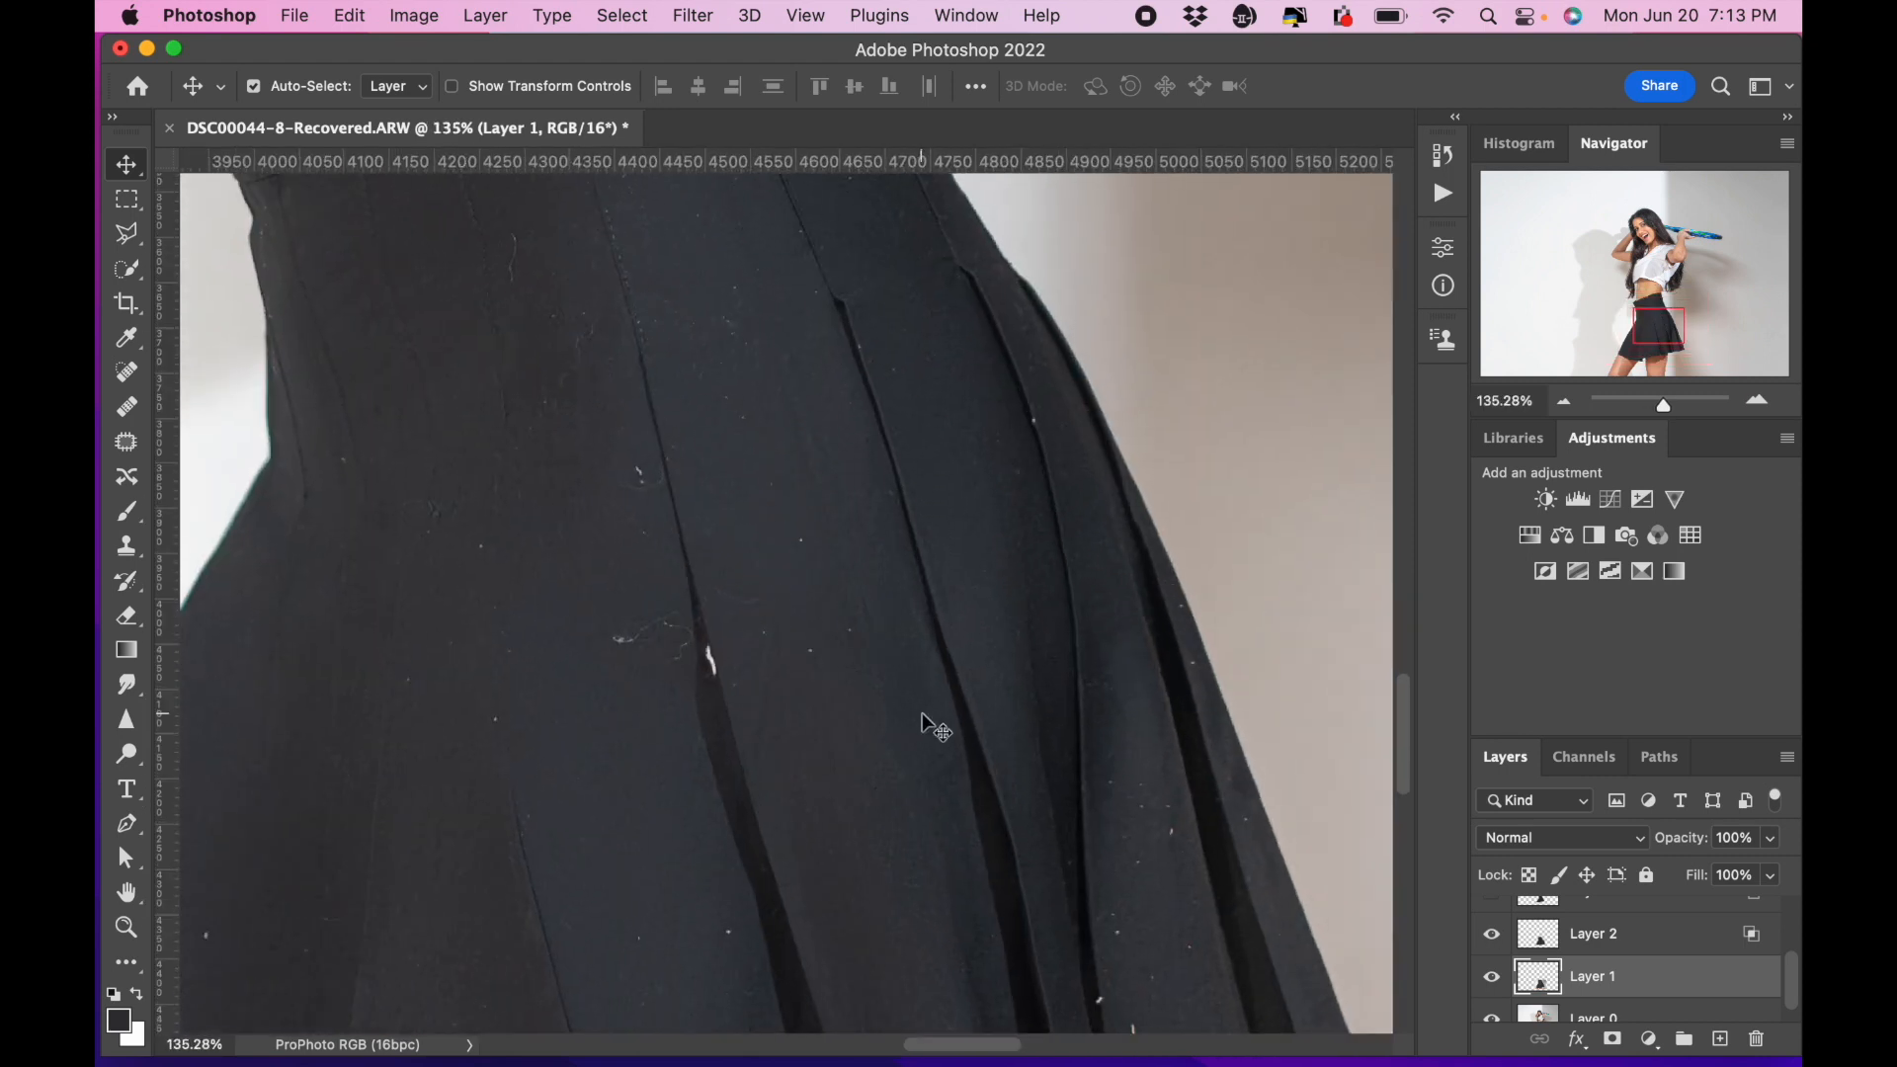
scroll(934, 729, down, 4)
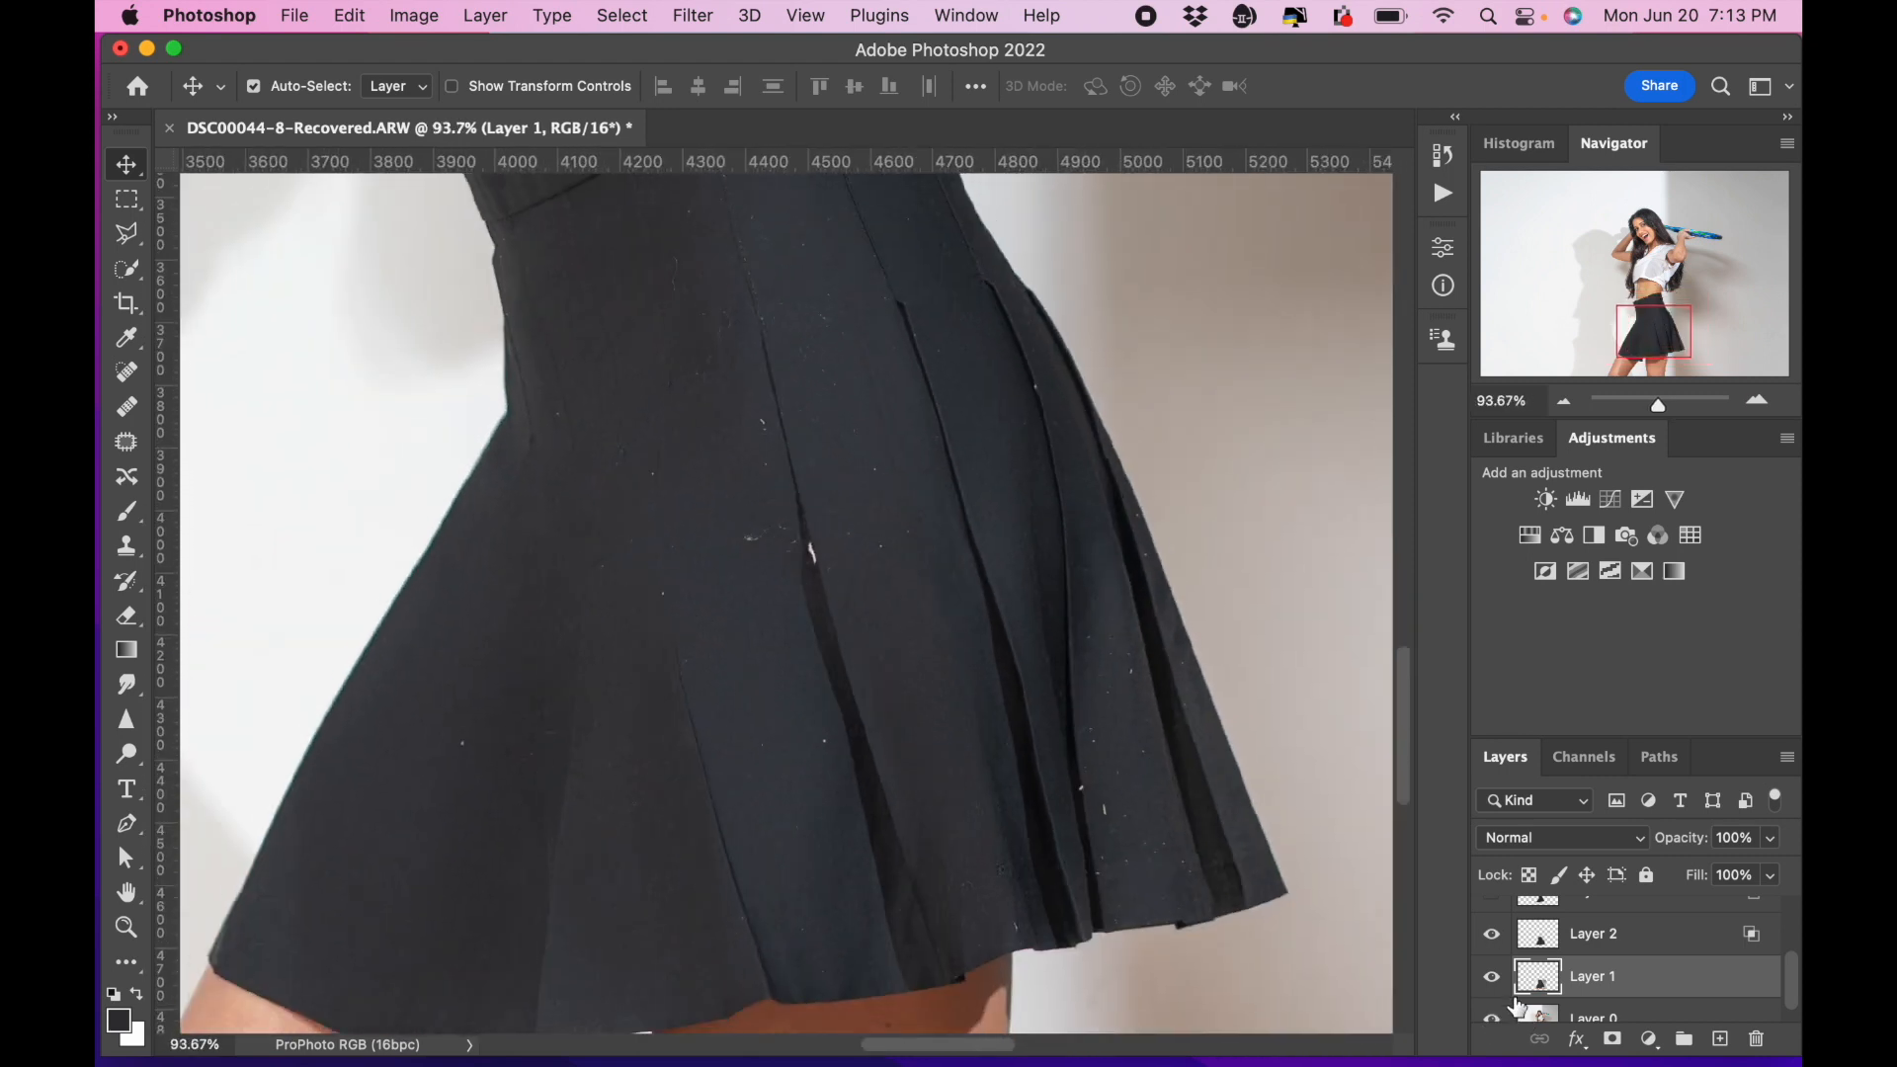
Compare the skirt with and without Layer 1 while Layer 2 stays shown.
click(1494, 978)
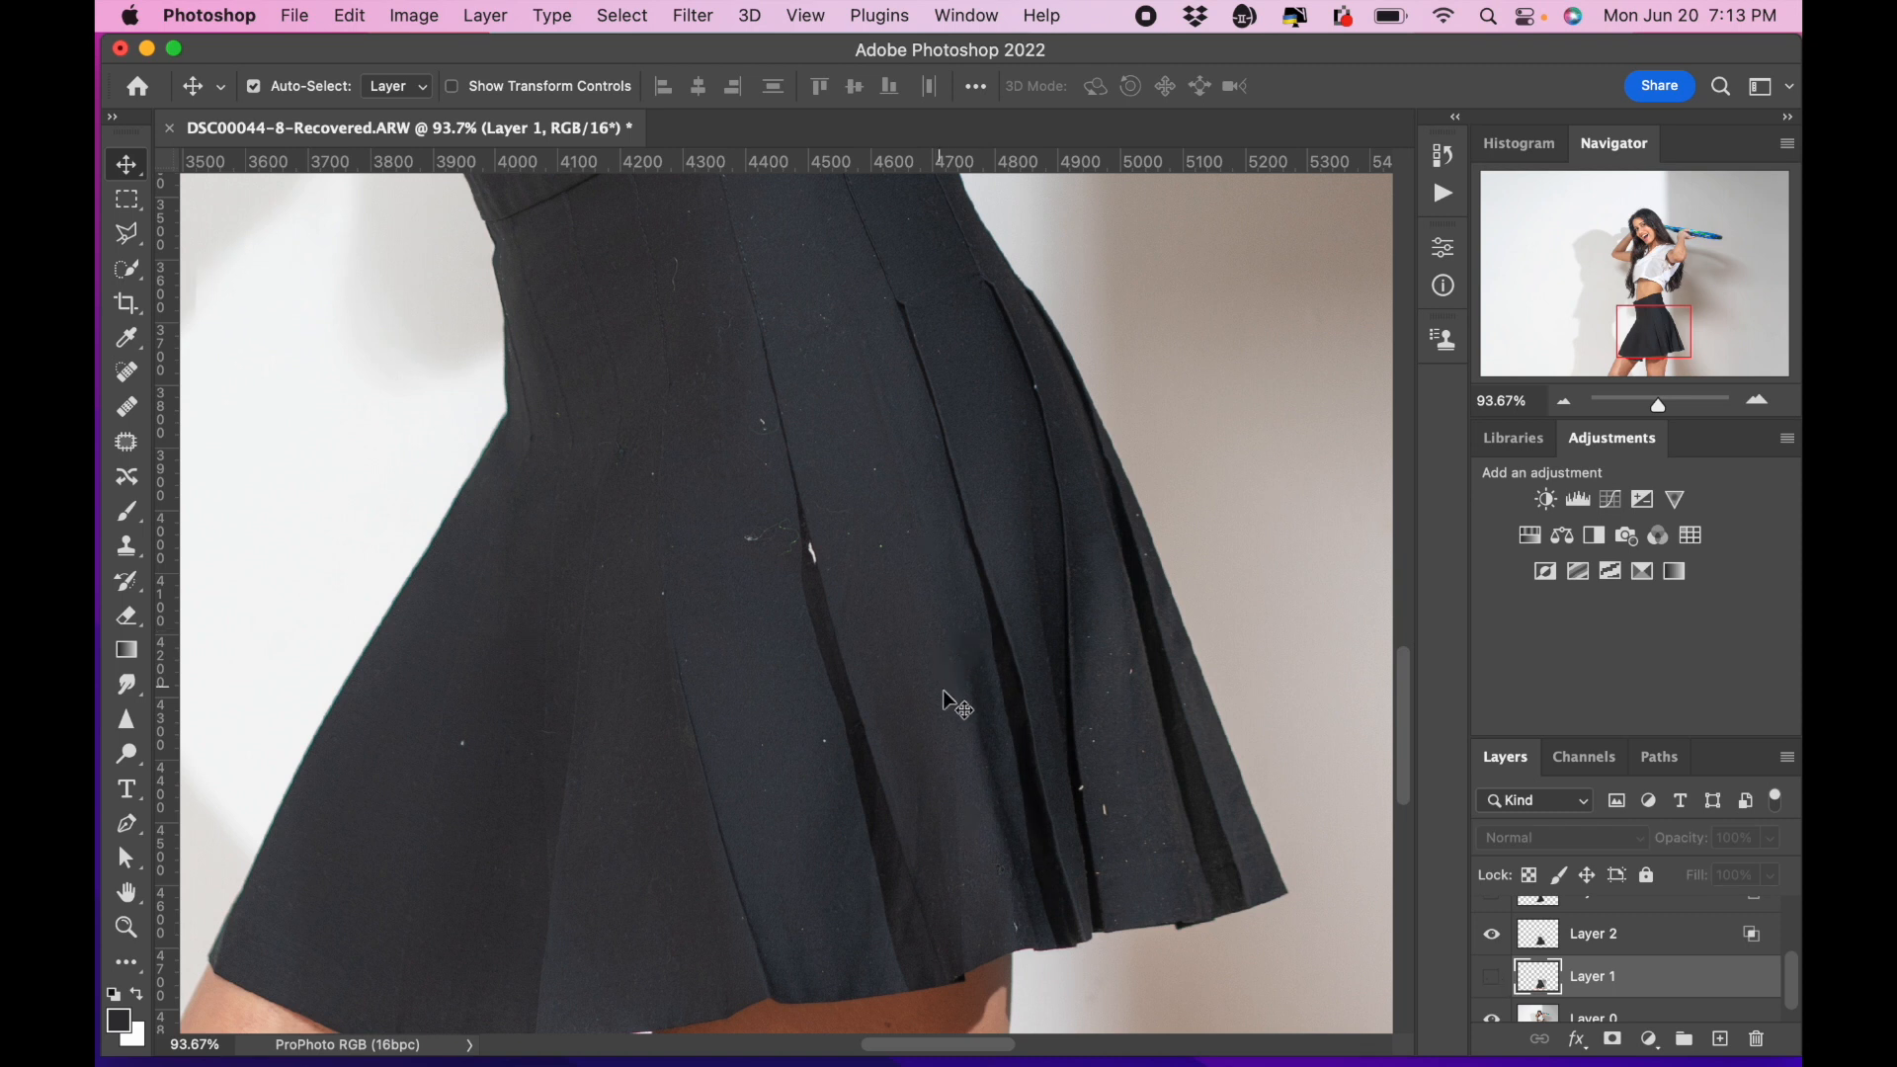
click(1492, 978)
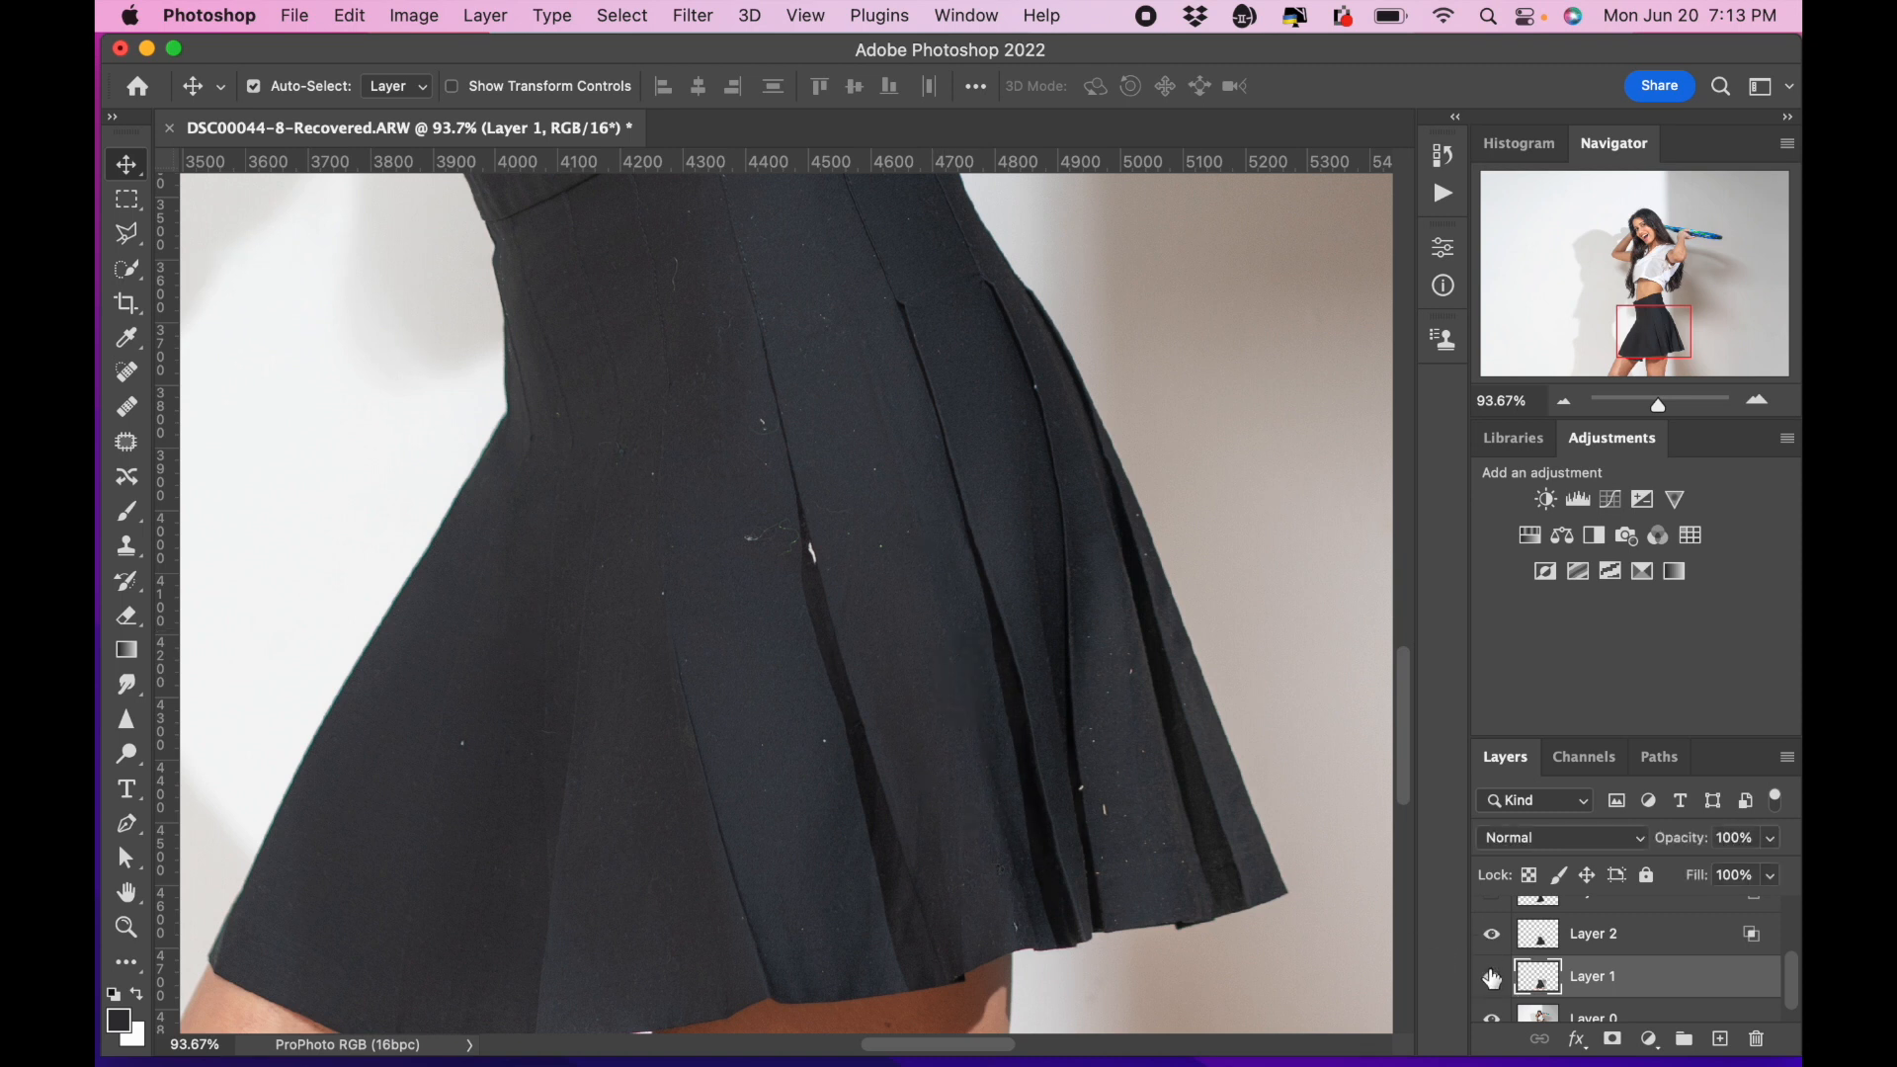
click(1492, 978)
click(1492, 978)
Compare the skirt fabric with and without Layer 2, including a close-up of the pleats.
click(1493, 936)
click(1493, 935)
click(1493, 935)
click(1493, 936)
scroll(902, 492, up, 5)
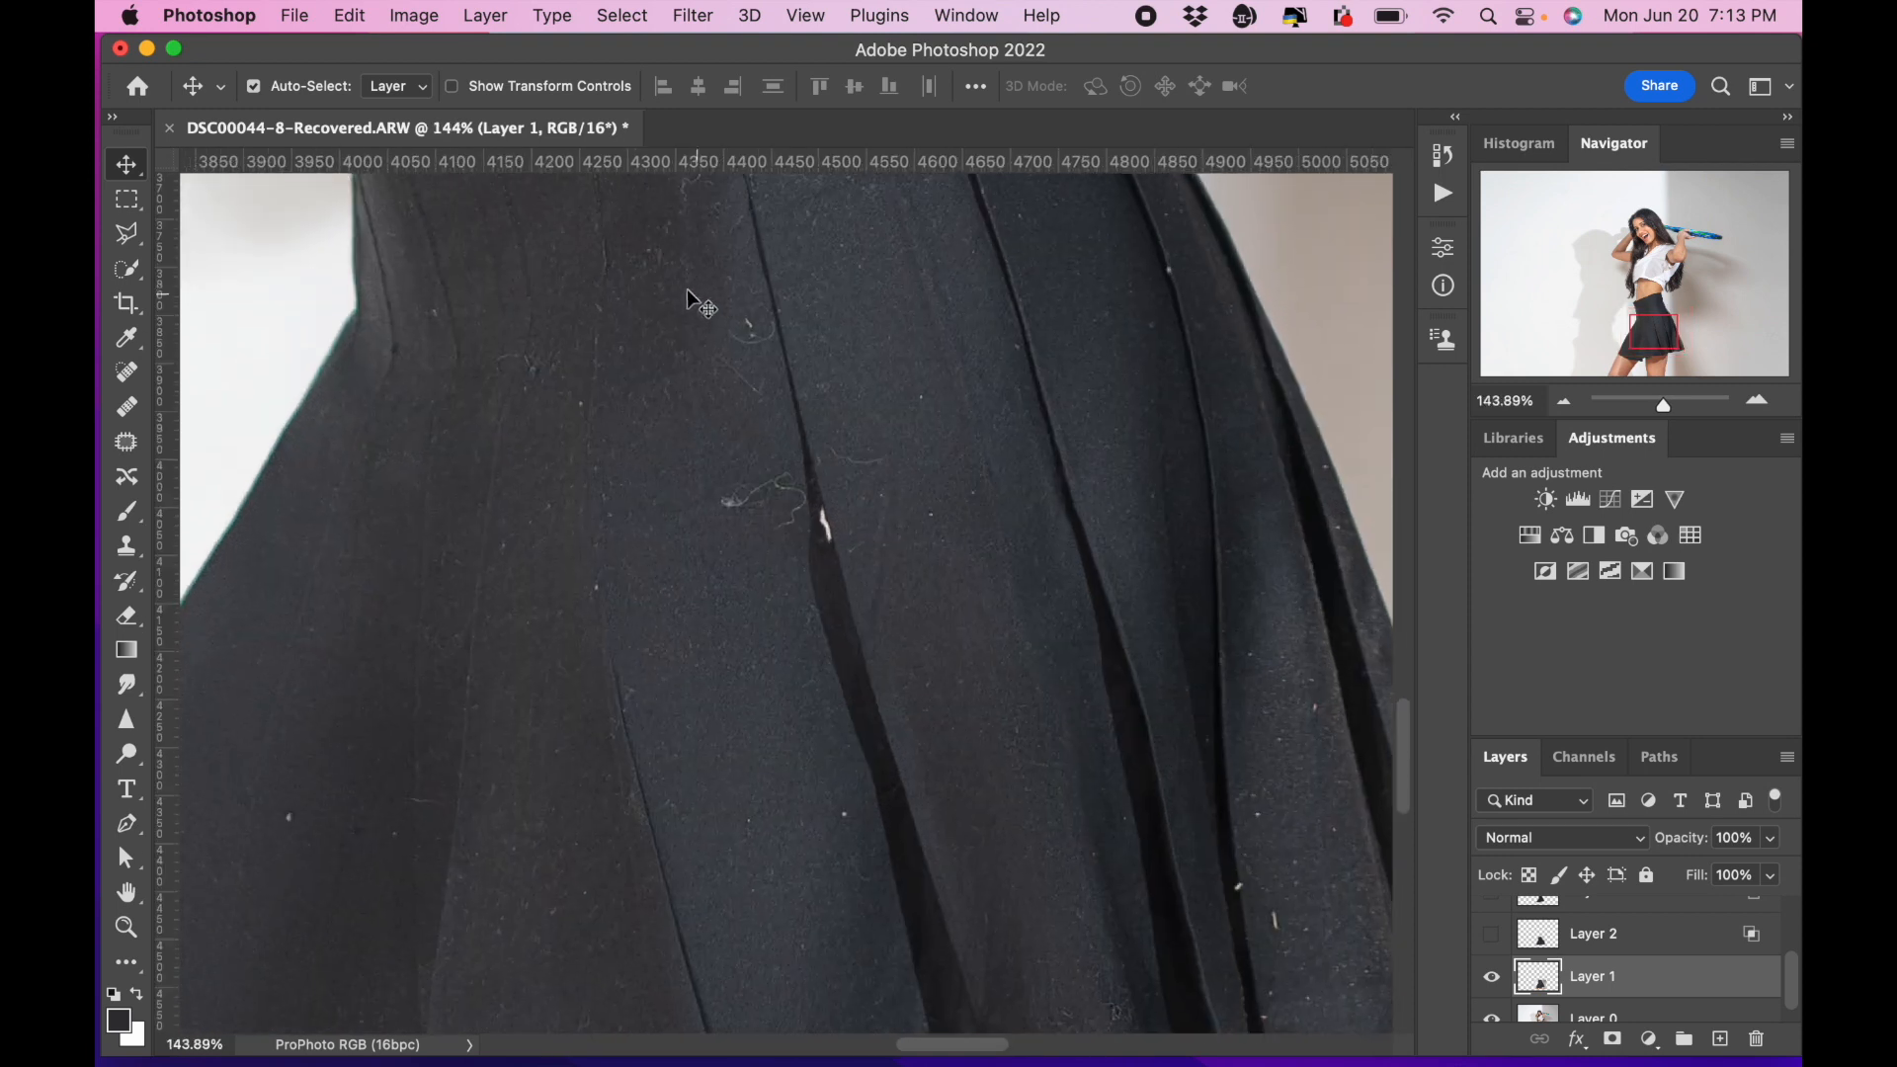
click(1494, 936)
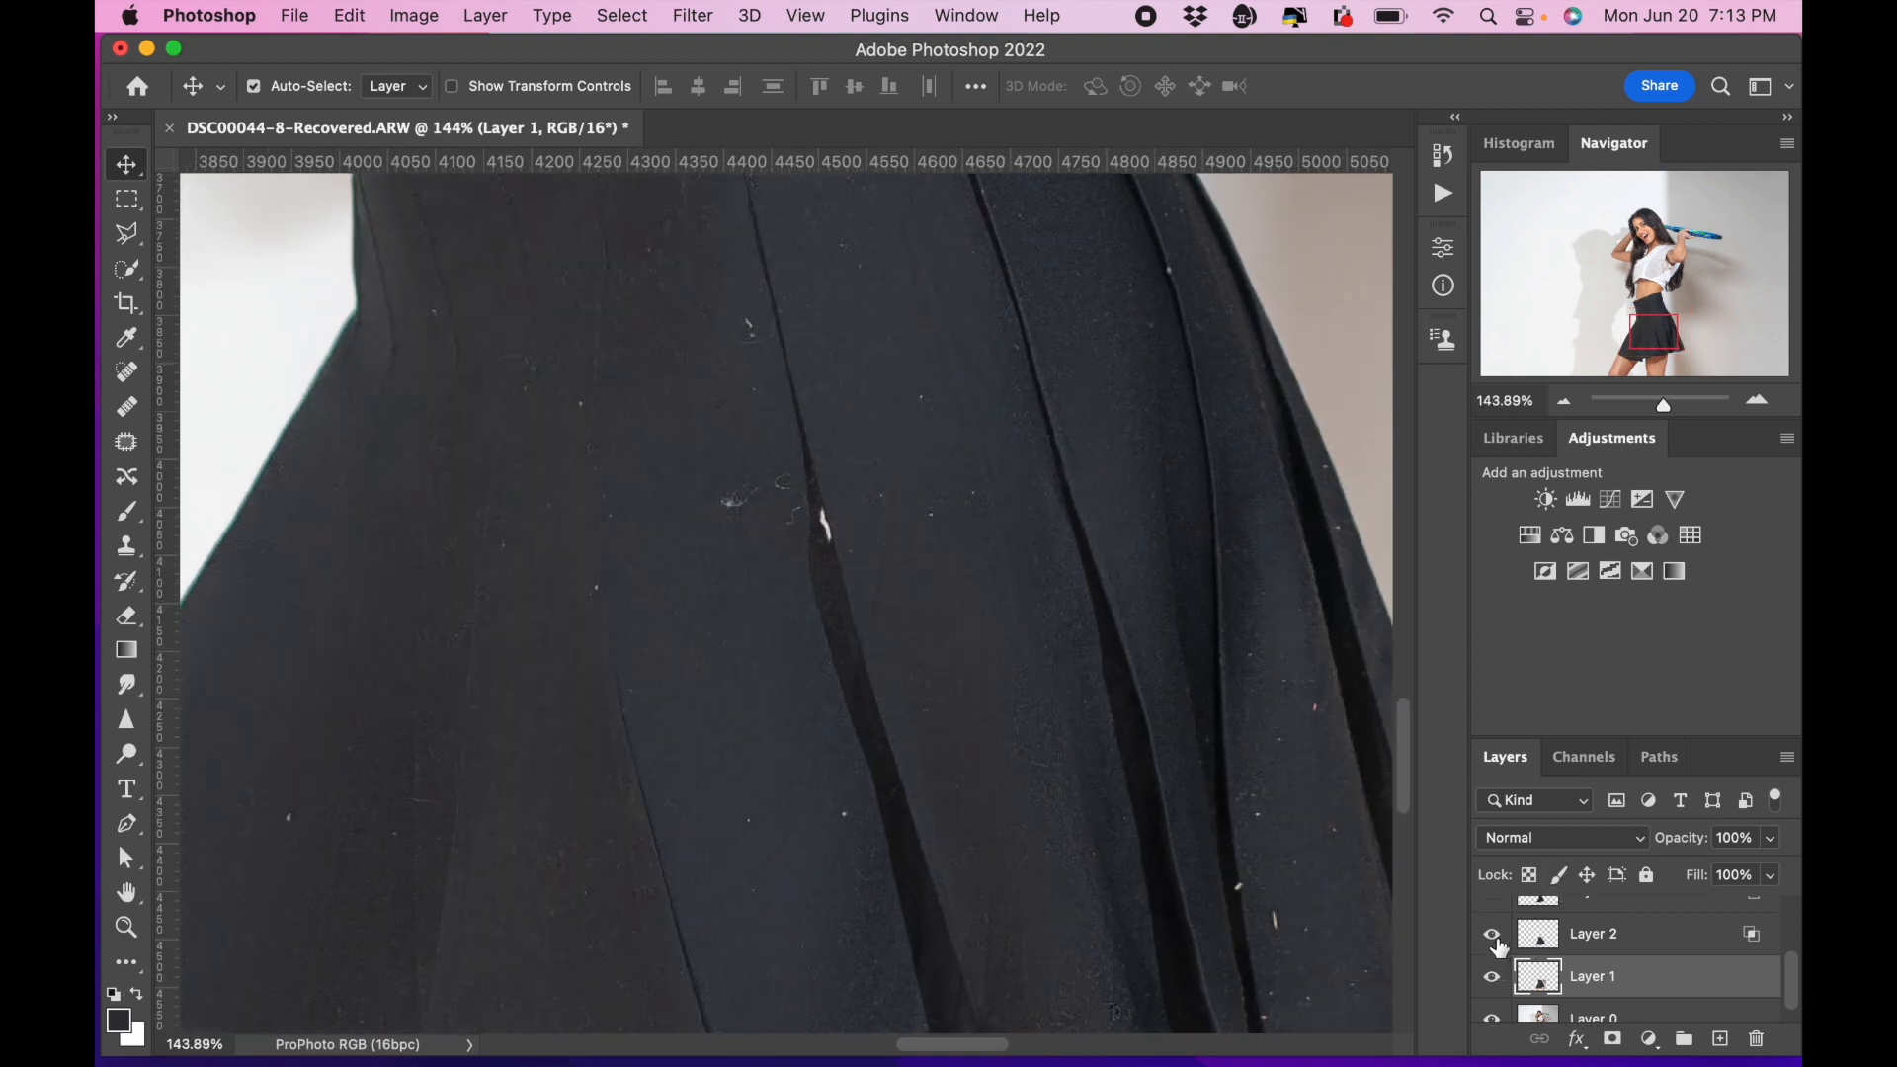
click(1493, 937)
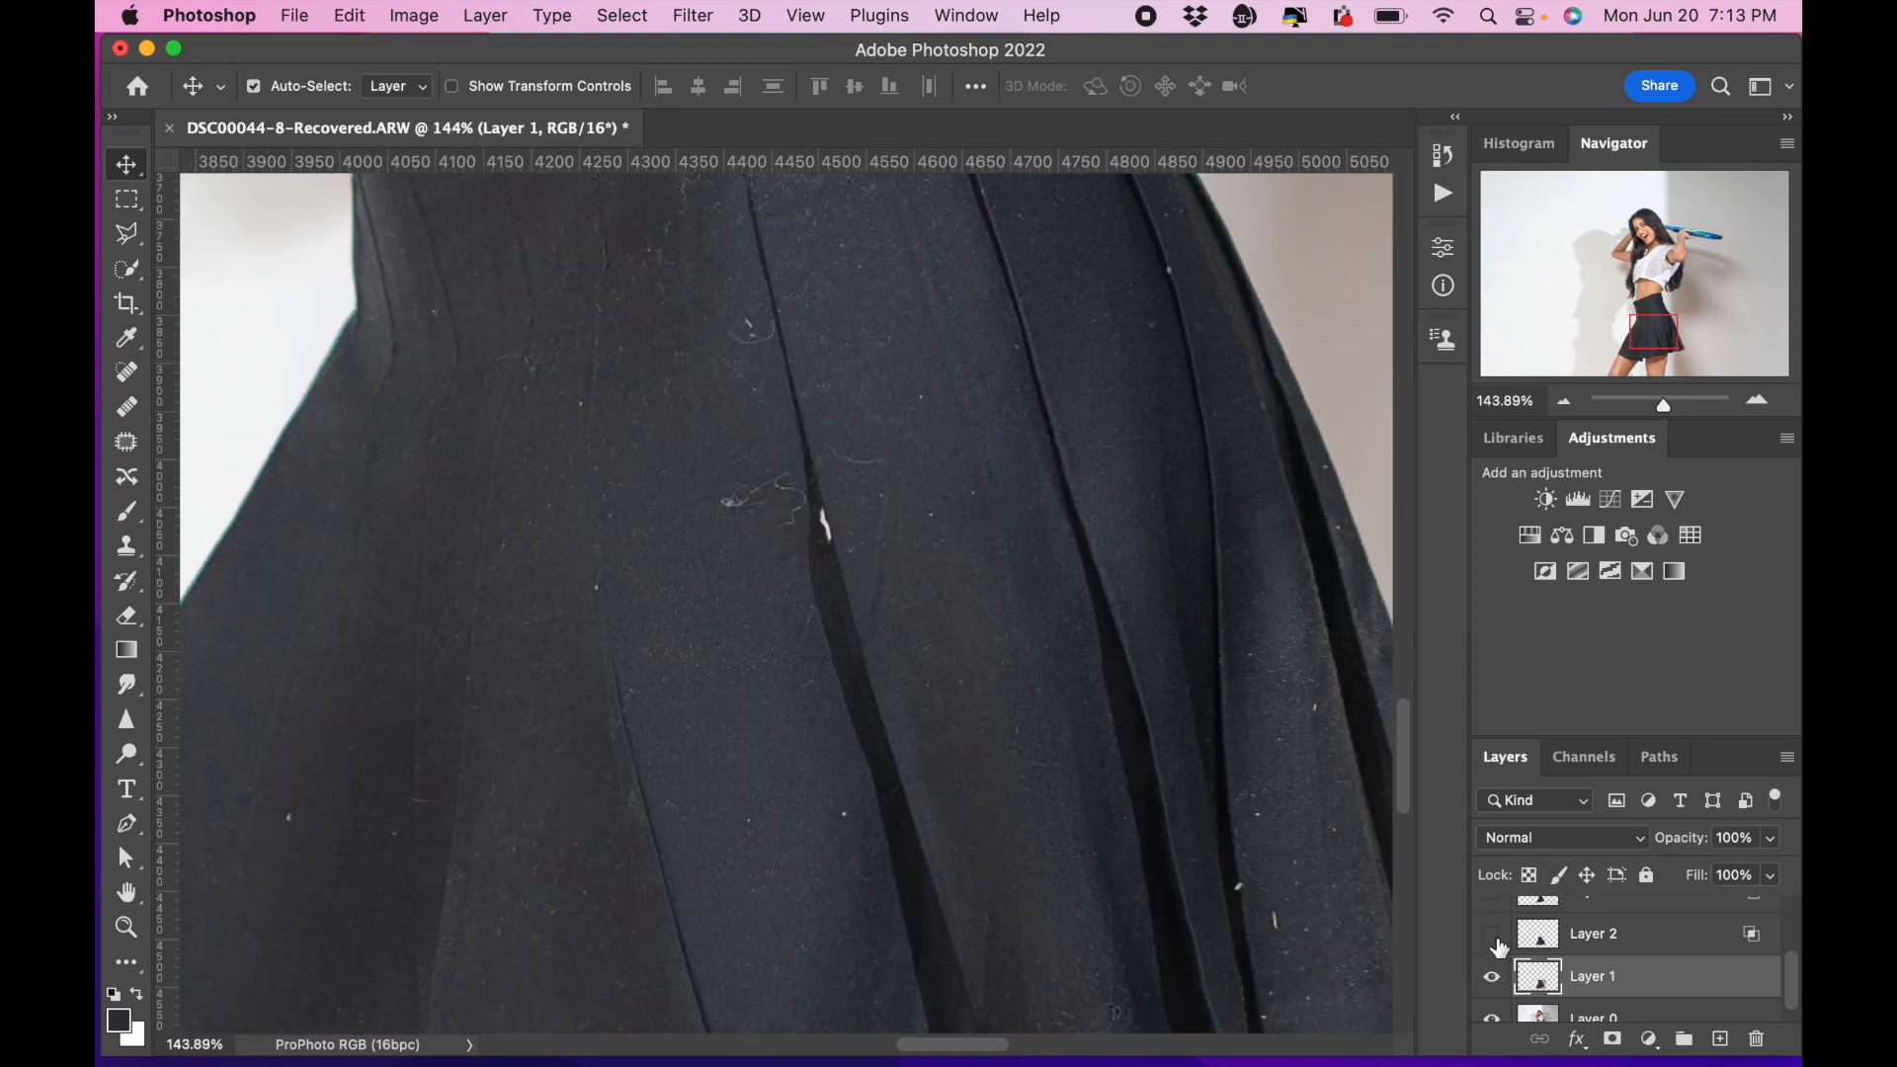
click(1494, 939)
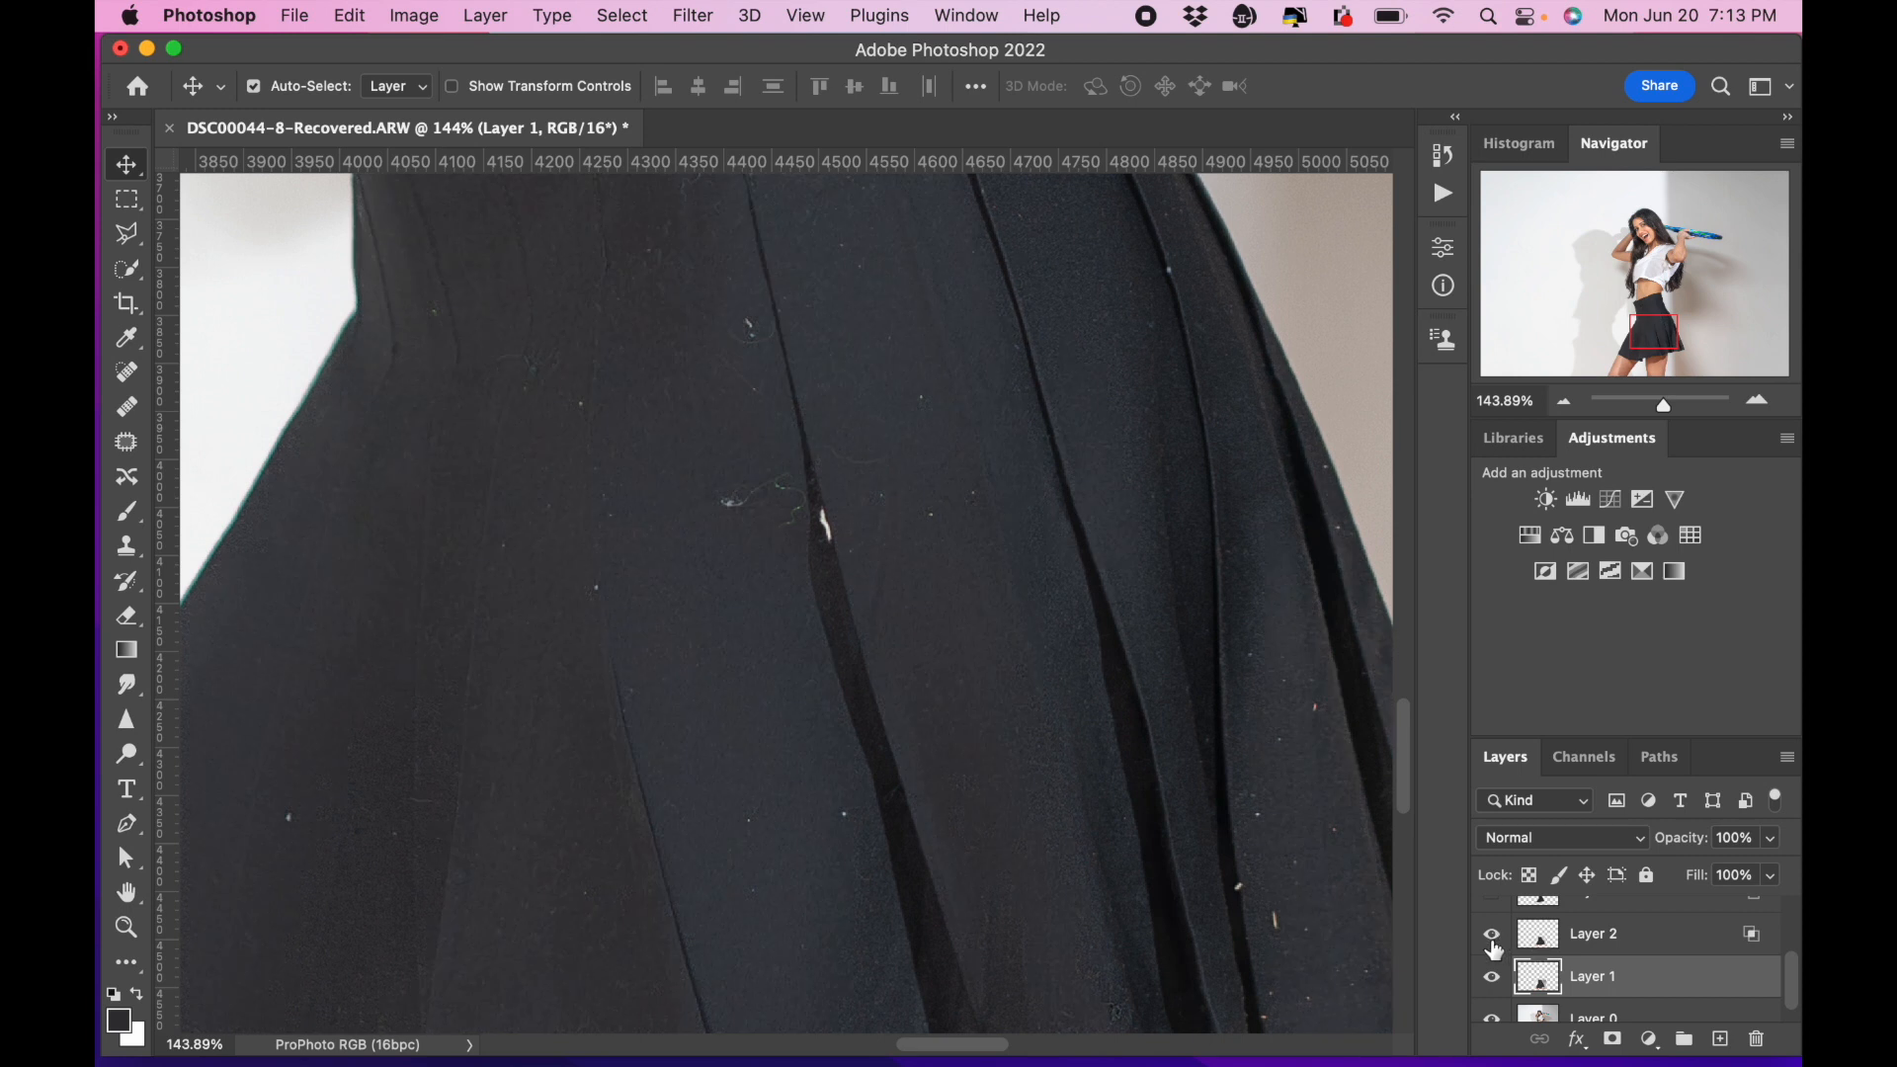
Isolate Layer 2 to examine its painted content, restore the other shown layers, and recheck its effect.
alt+click(1494, 939)
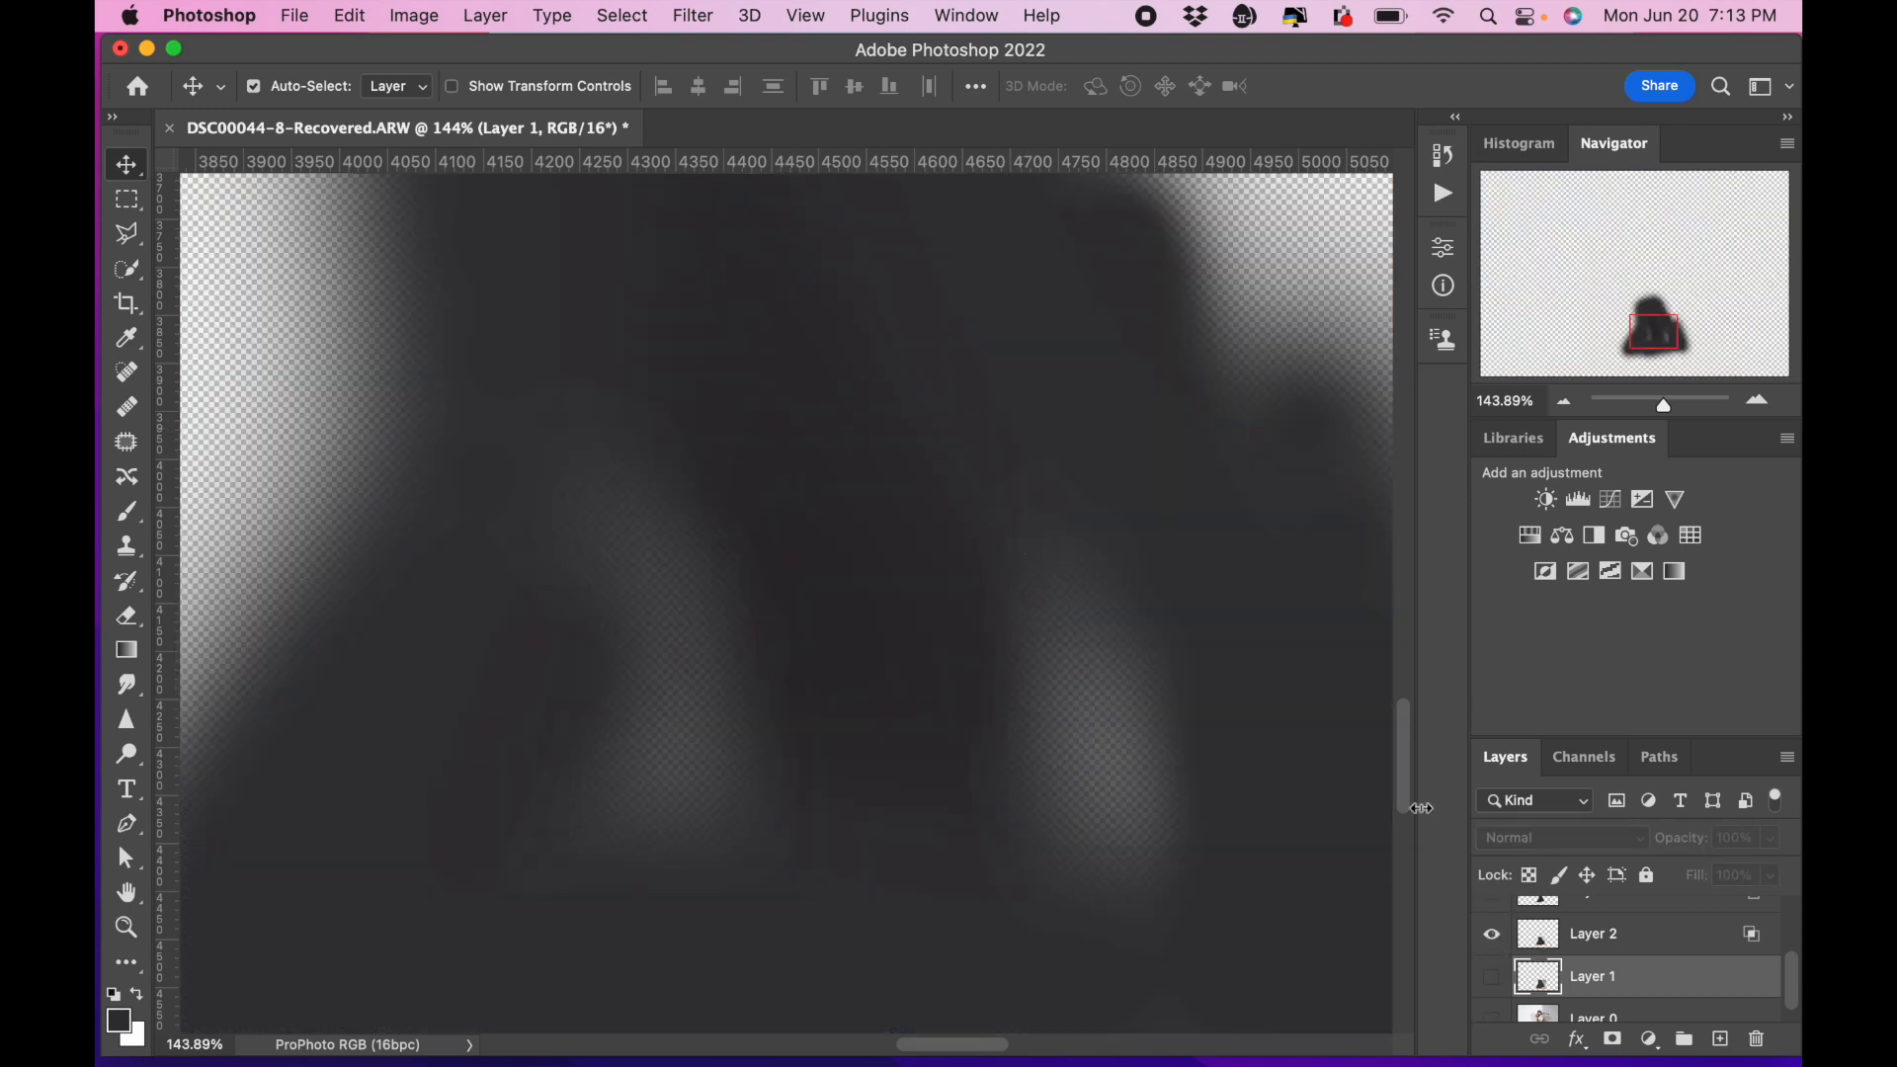
key(b)
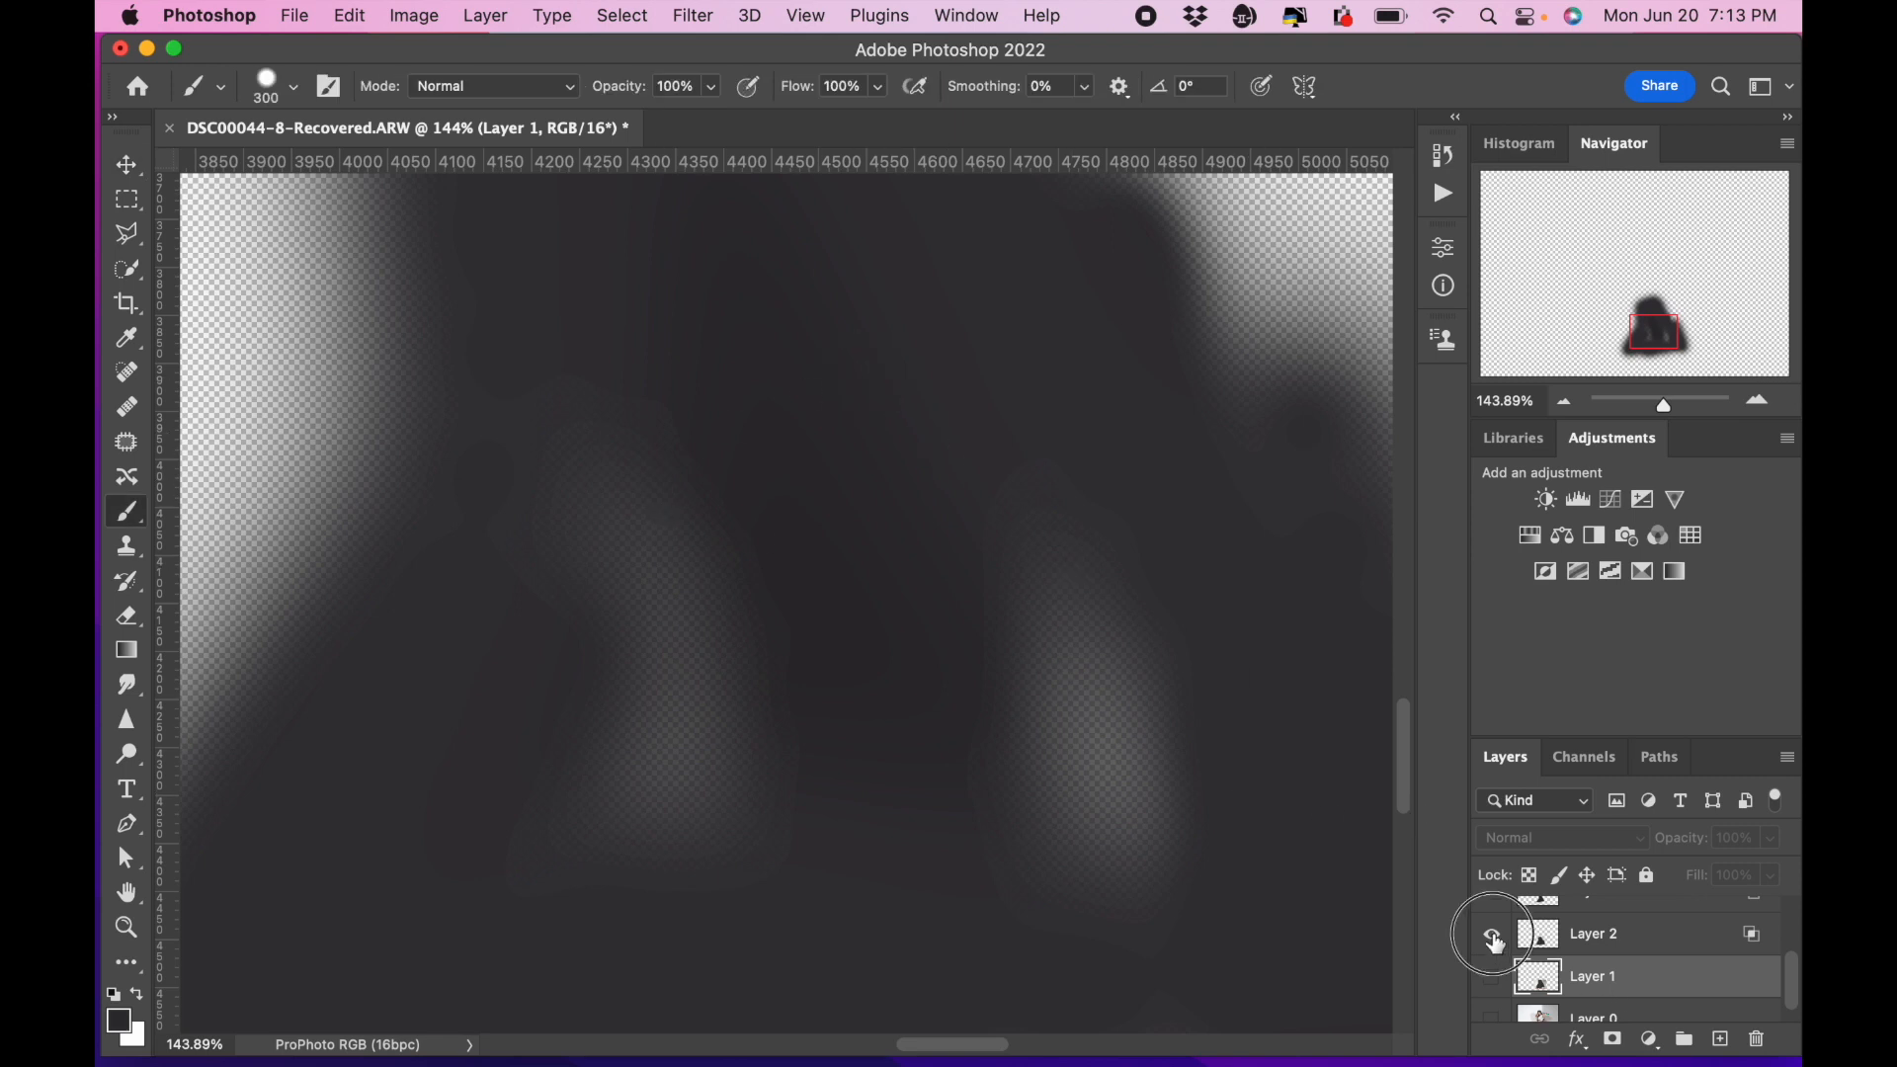
alt+click(1492, 934)
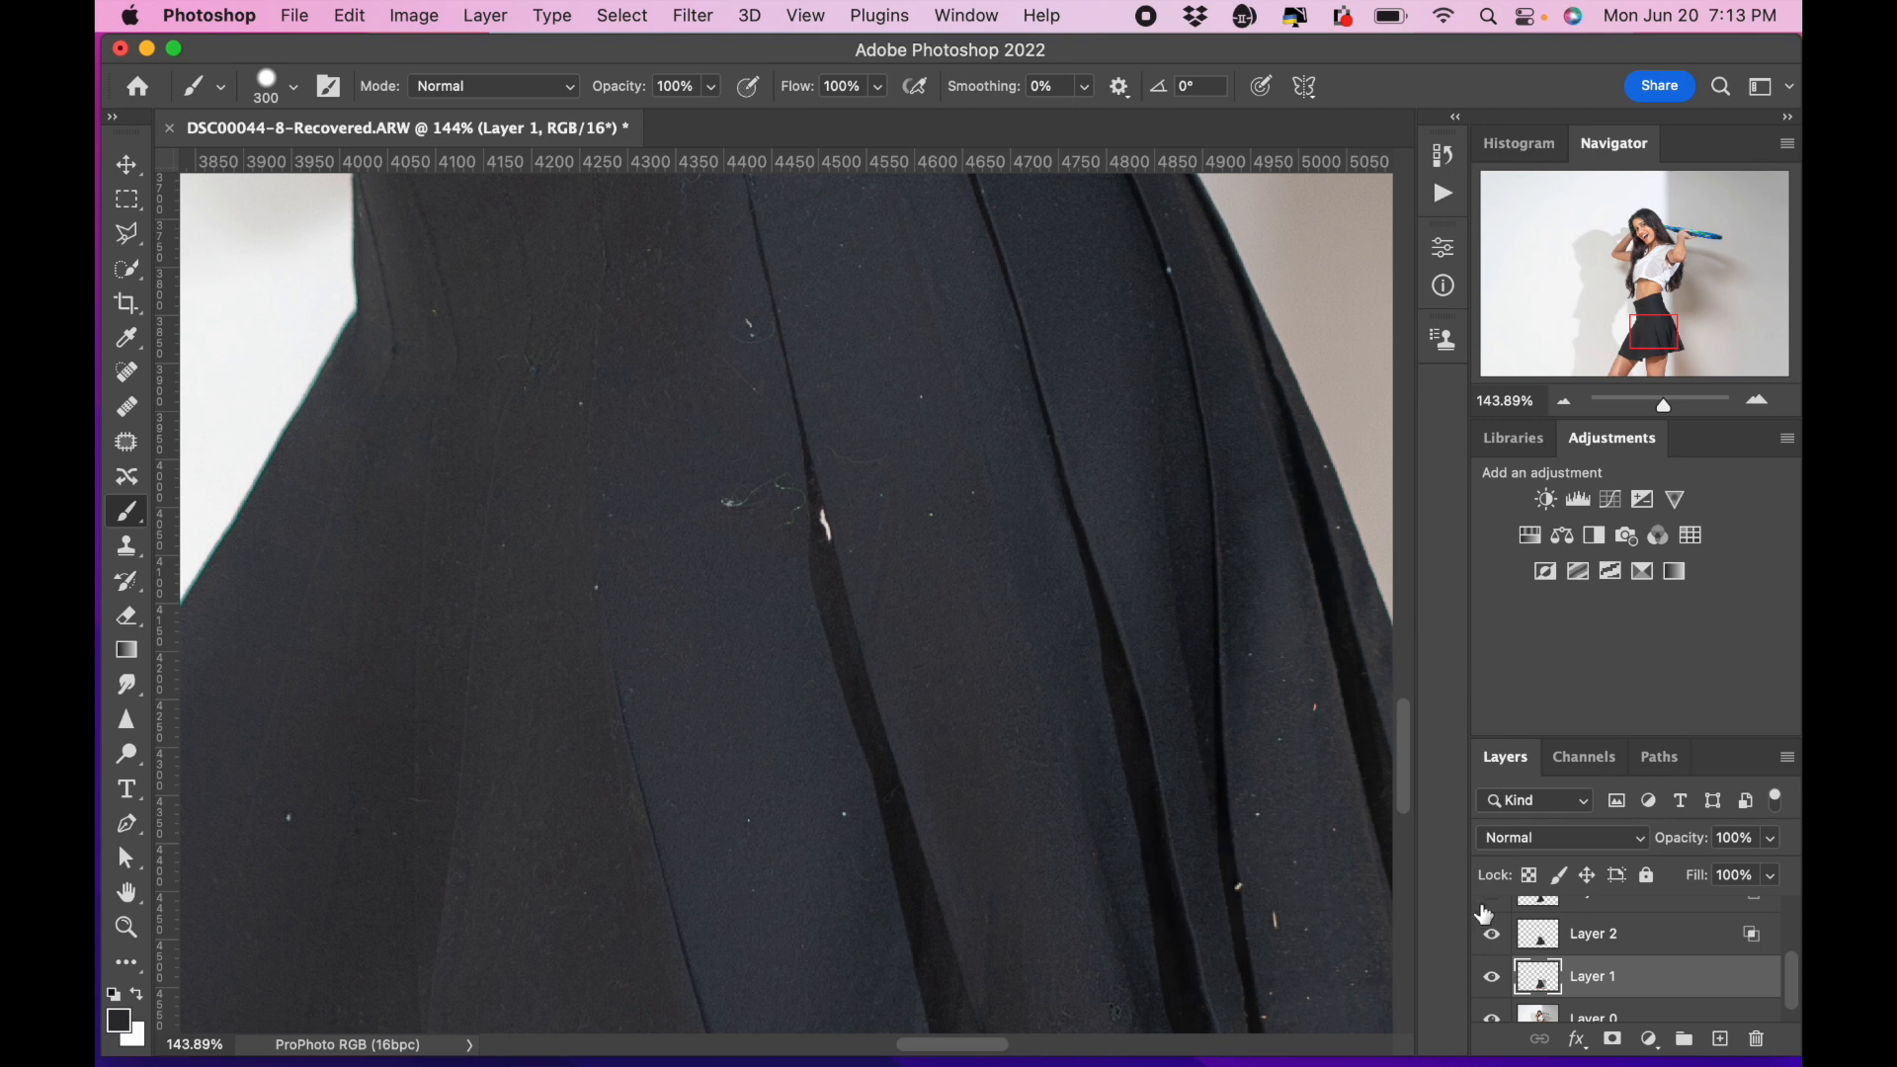
click(1496, 934)
click(1496, 934)
Open Layer 2's blending options and arrange the dialog and document window so the skirt stays in view.
scroll(1152, 761, down, 5)
scroll(1200, 753, down, 1)
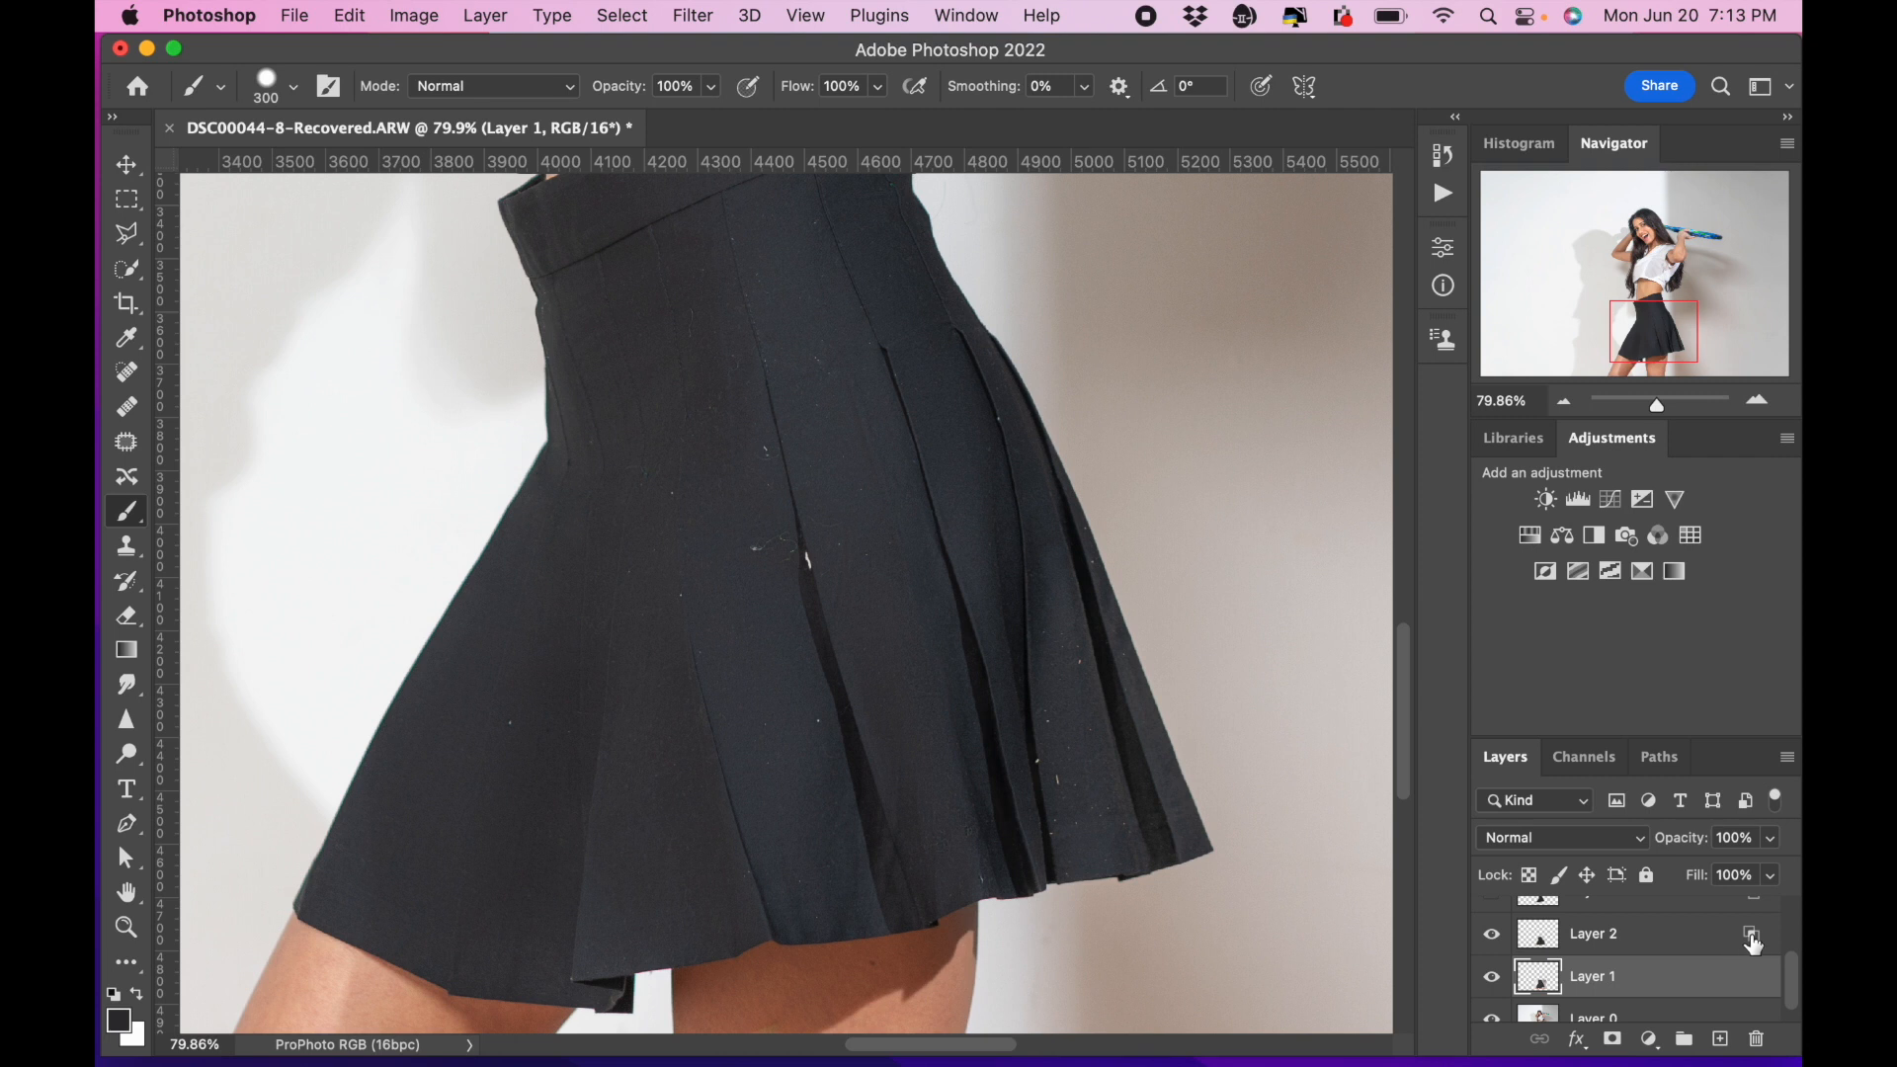
double_click(1754, 943)
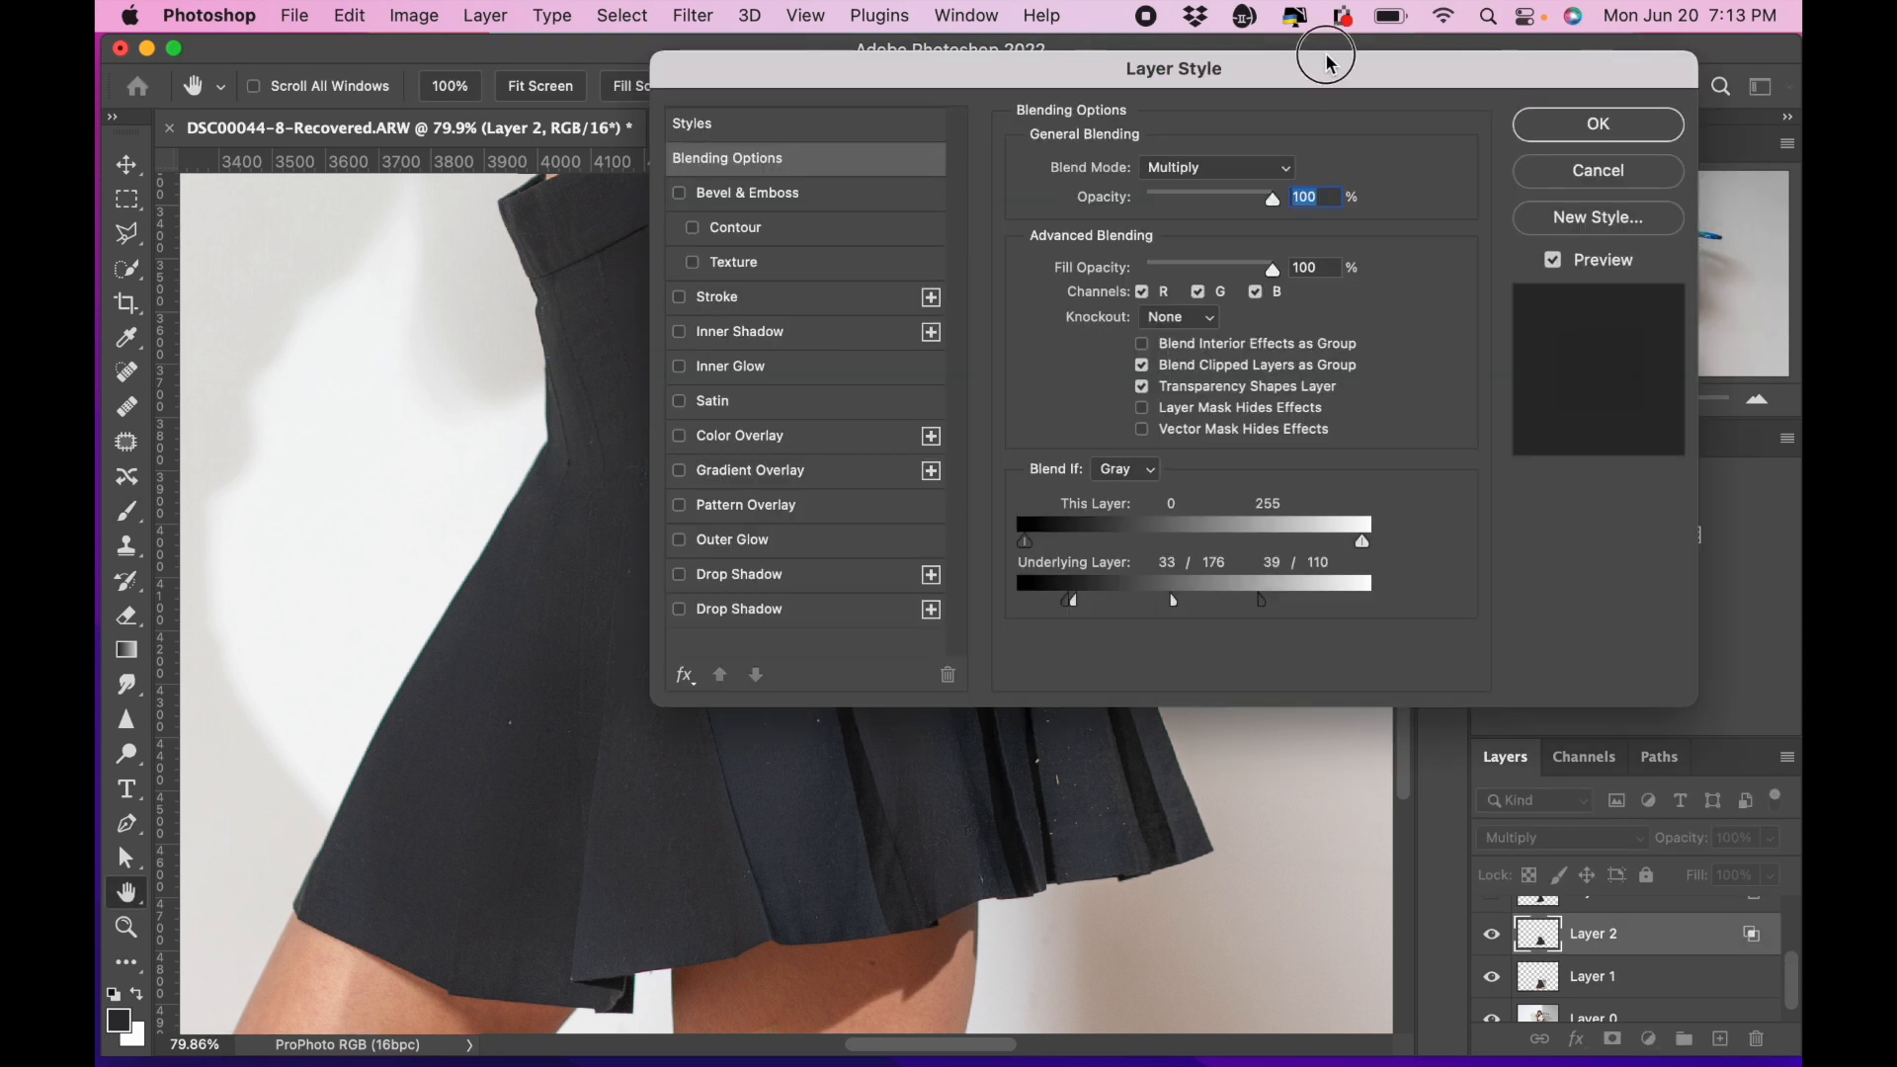
drag(1328, 64, 1714, 56)
drag(877, 49, 605, 21)
drag(1324, 53, 1041, 44)
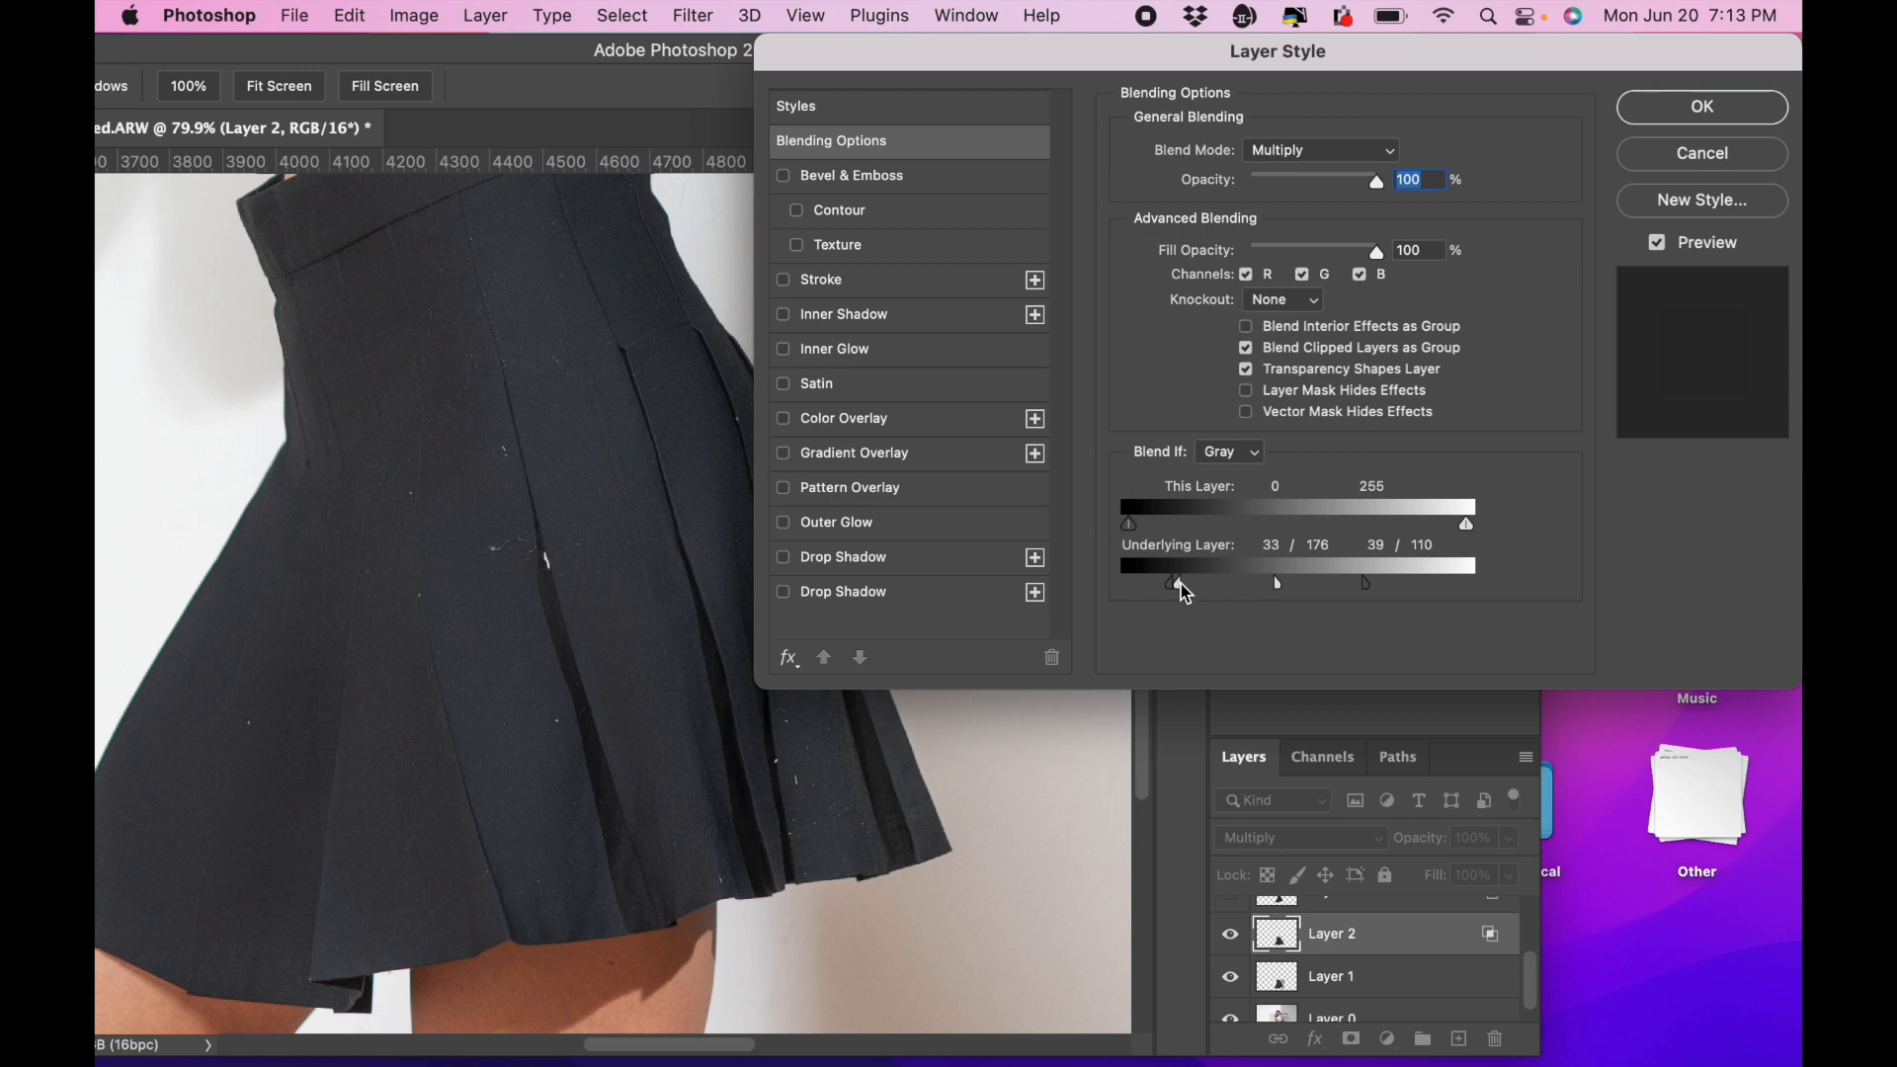
Try Layer 2's Blend If underlying-layer white slider at 255, and set its split to 33 / 111.
drag(1185, 593, 1527, 578)
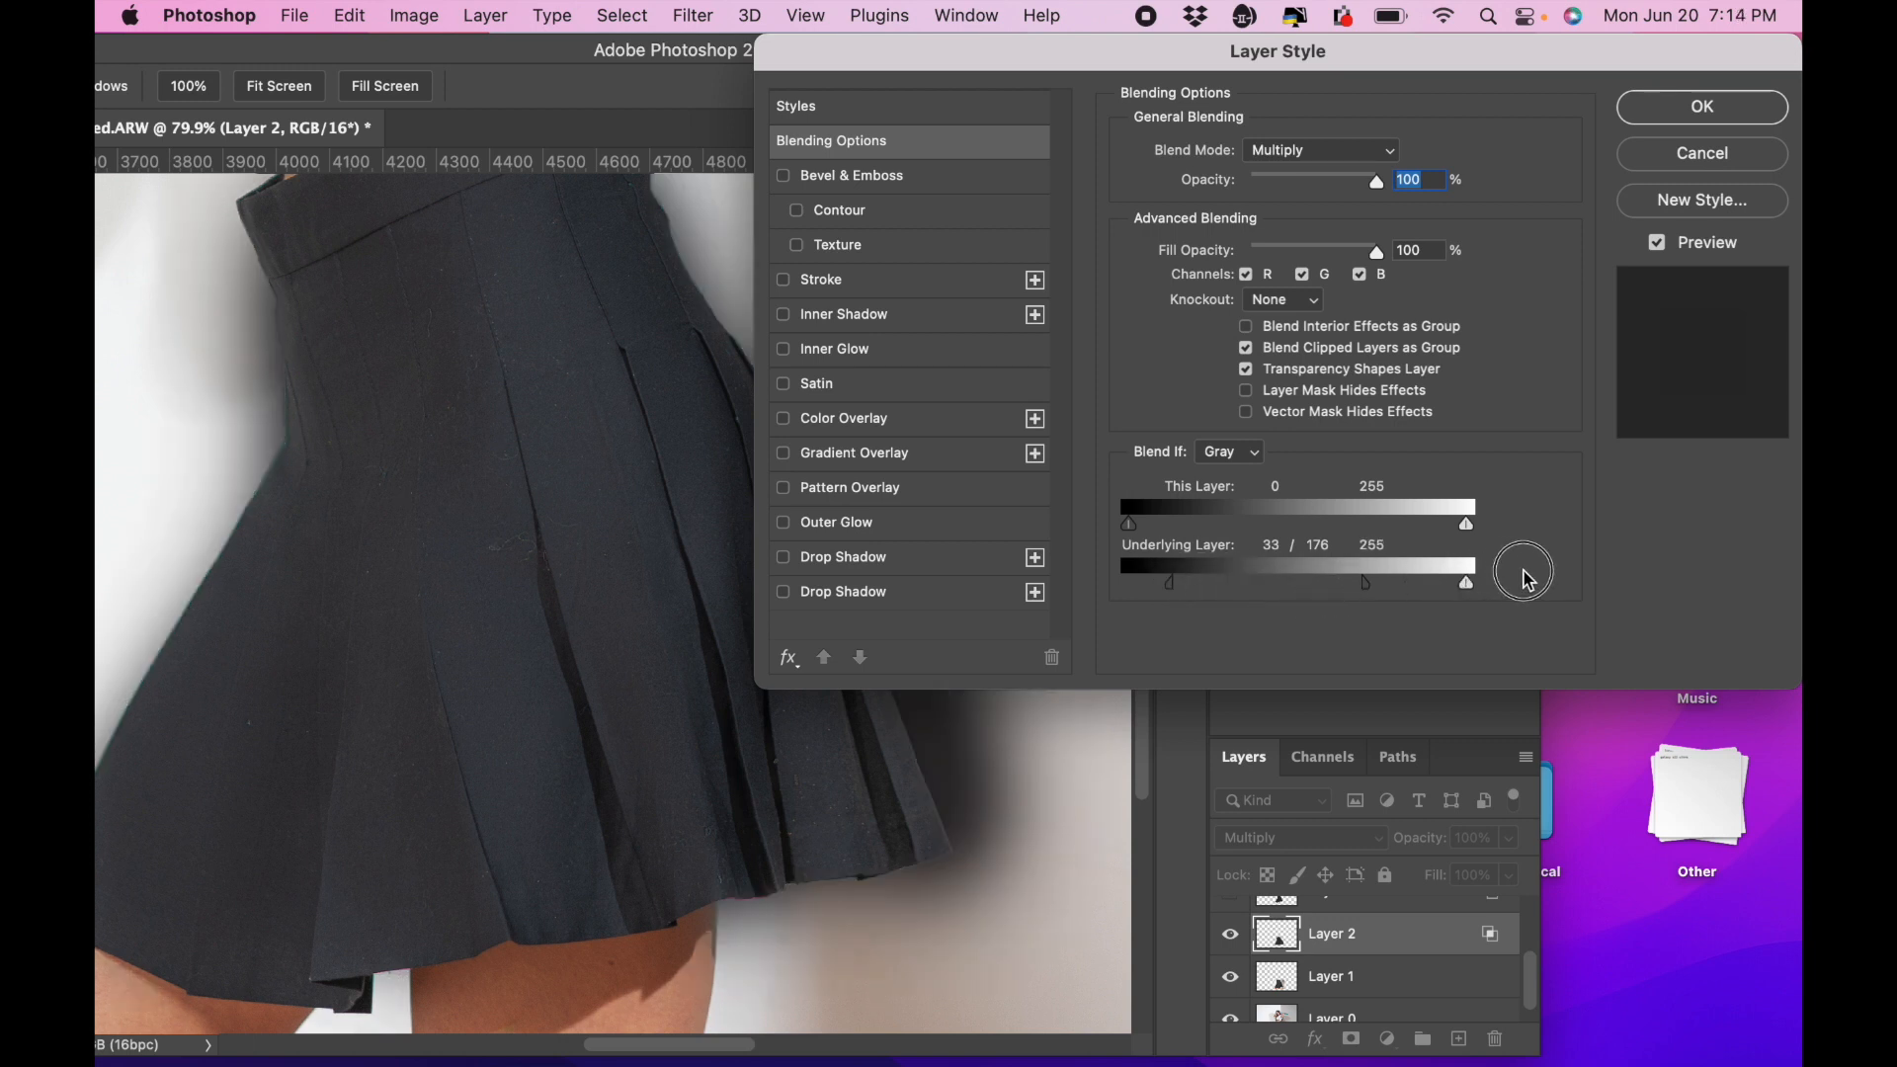
drag(1104, 50, 1317, 50)
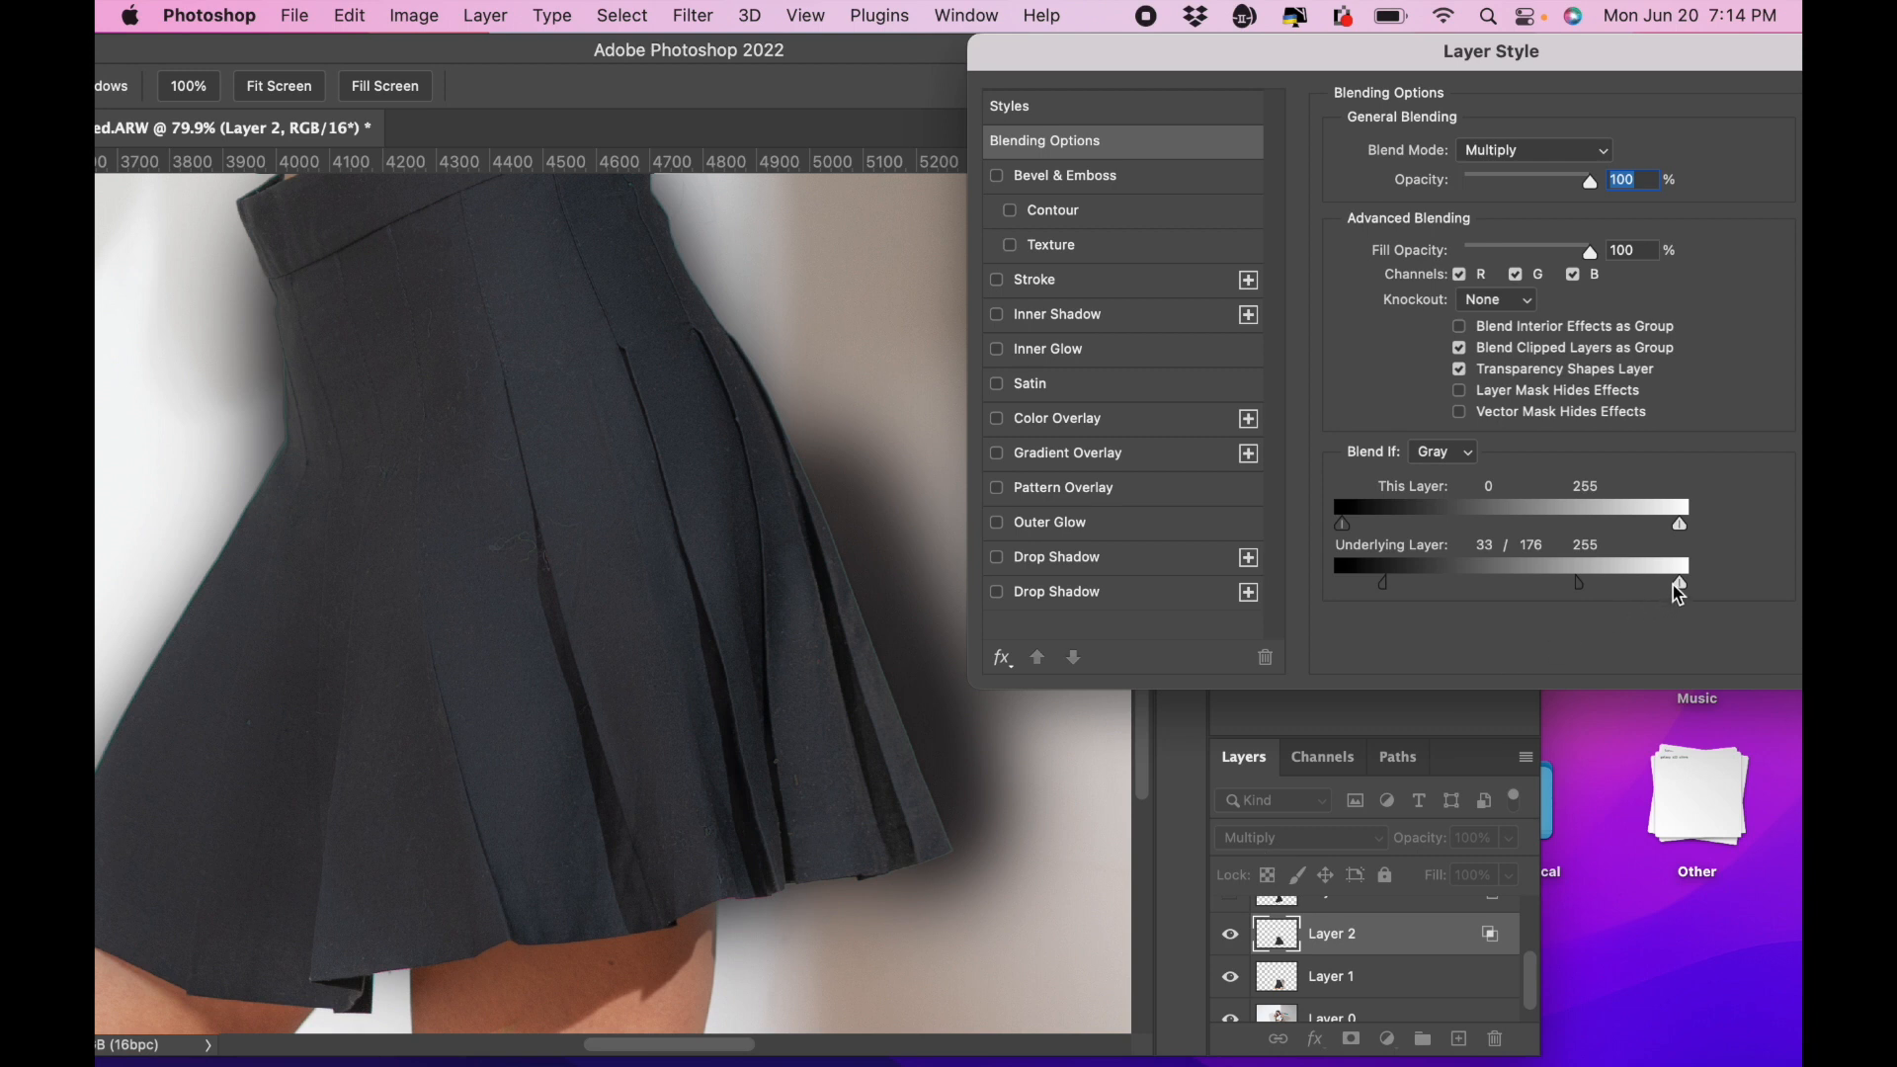
drag(1679, 593, 1384, 593)
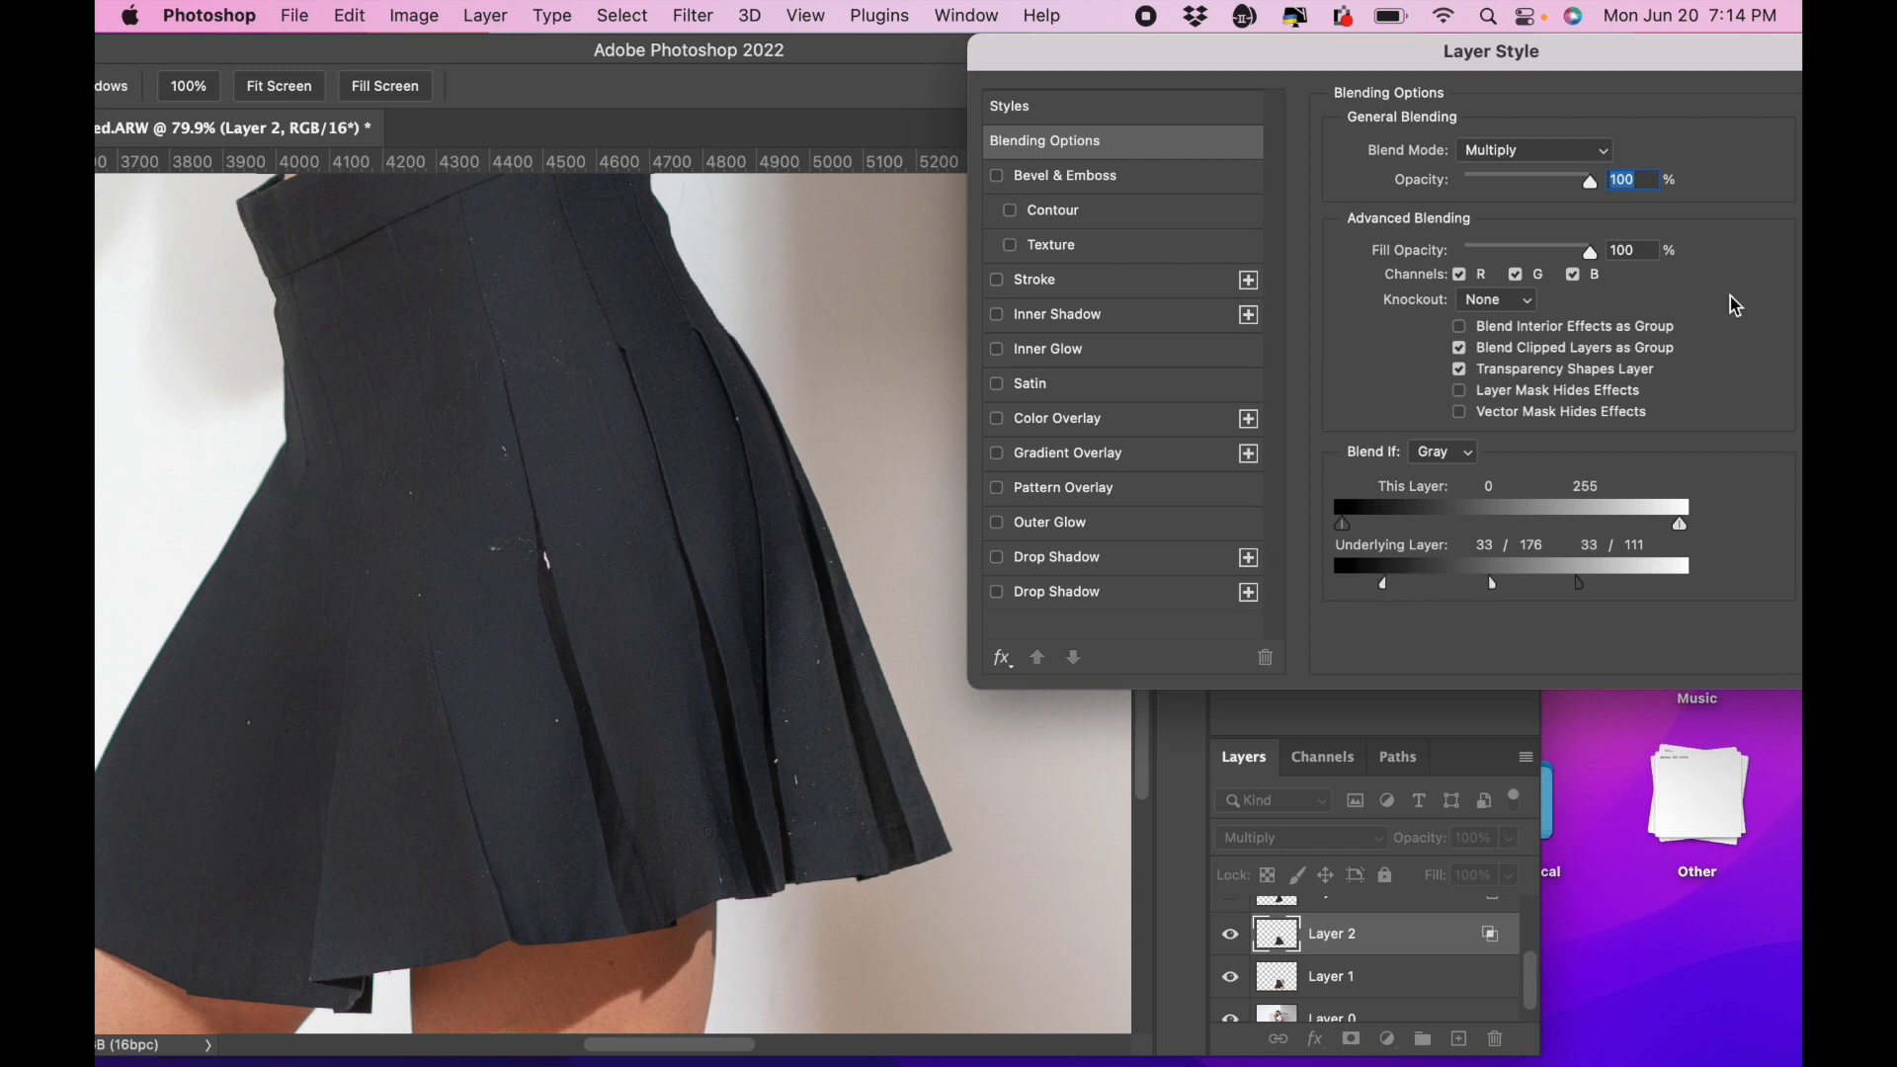
Apply Layer 2's blending options and compare the skirt with and without the layer.
drag(1761, 56, 1570, 57)
click(1706, 106)
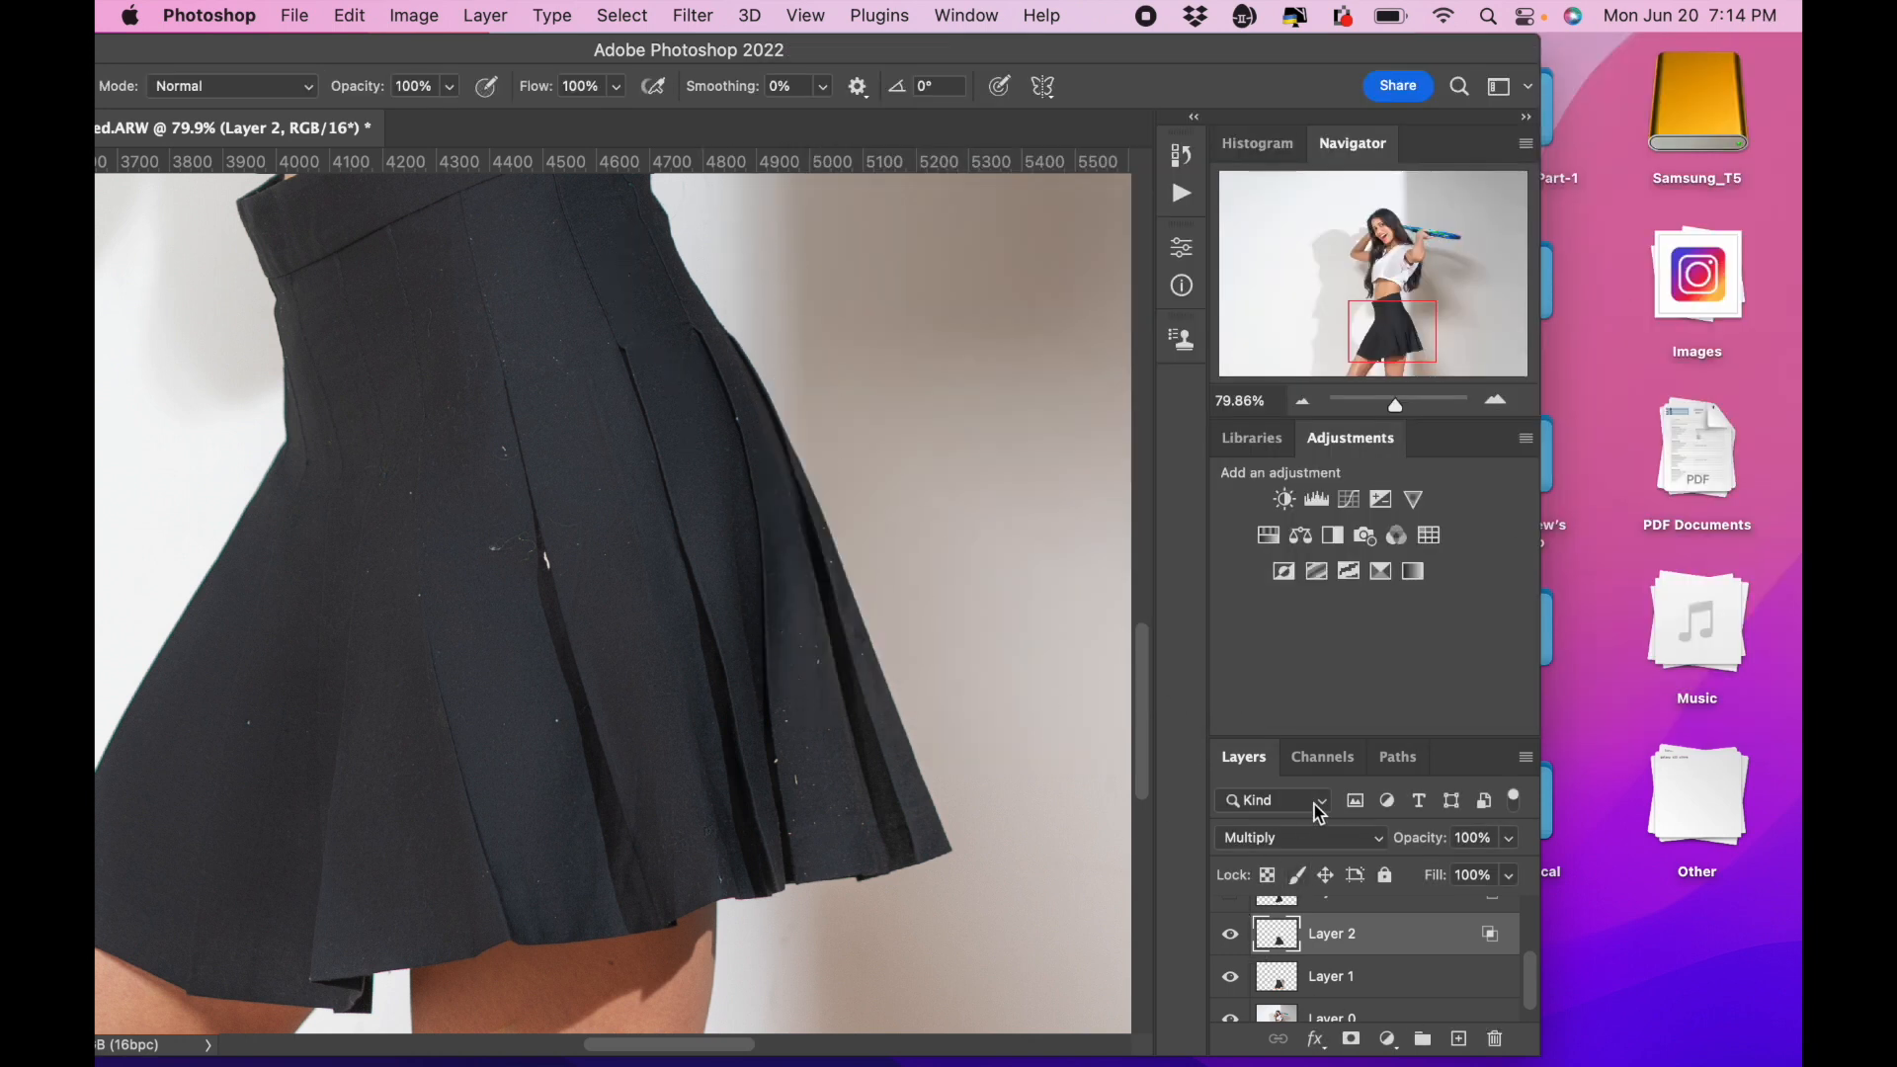
click(1230, 935)
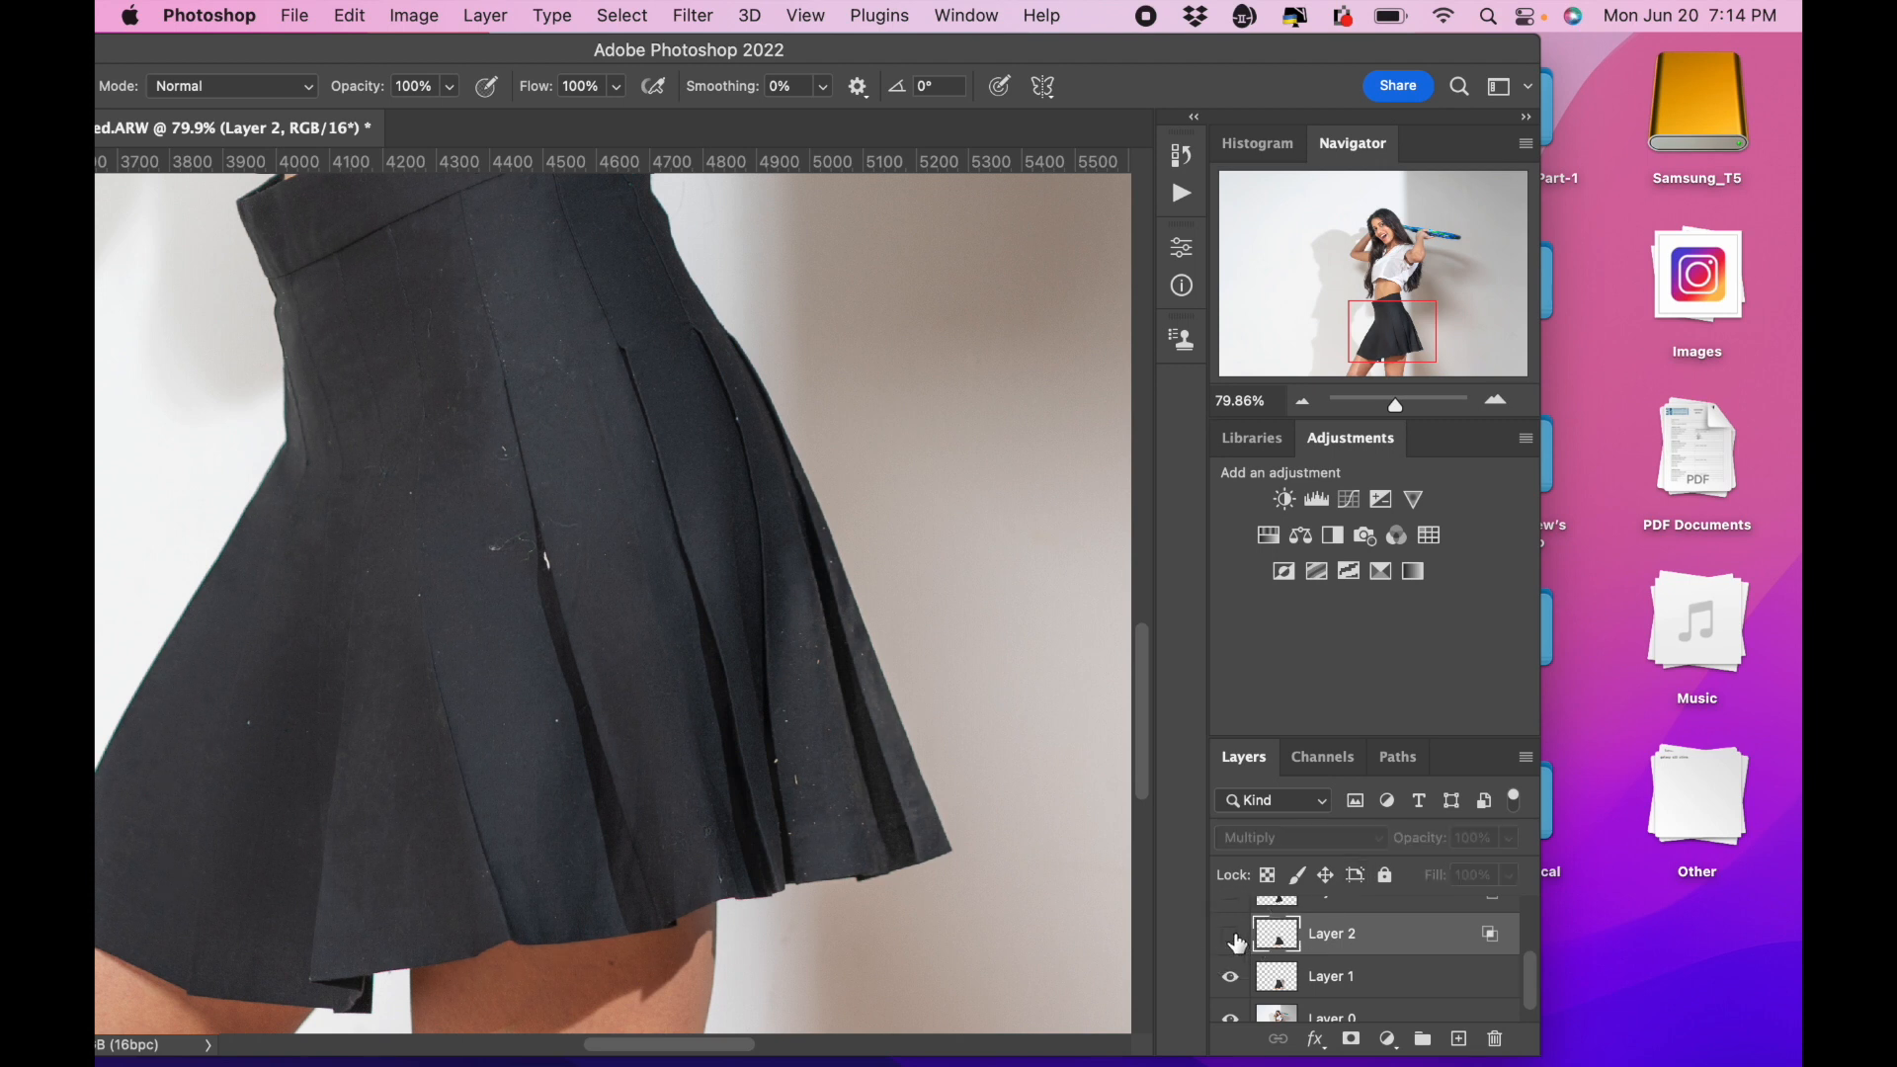
click(1230, 934)
click(1230, 935)
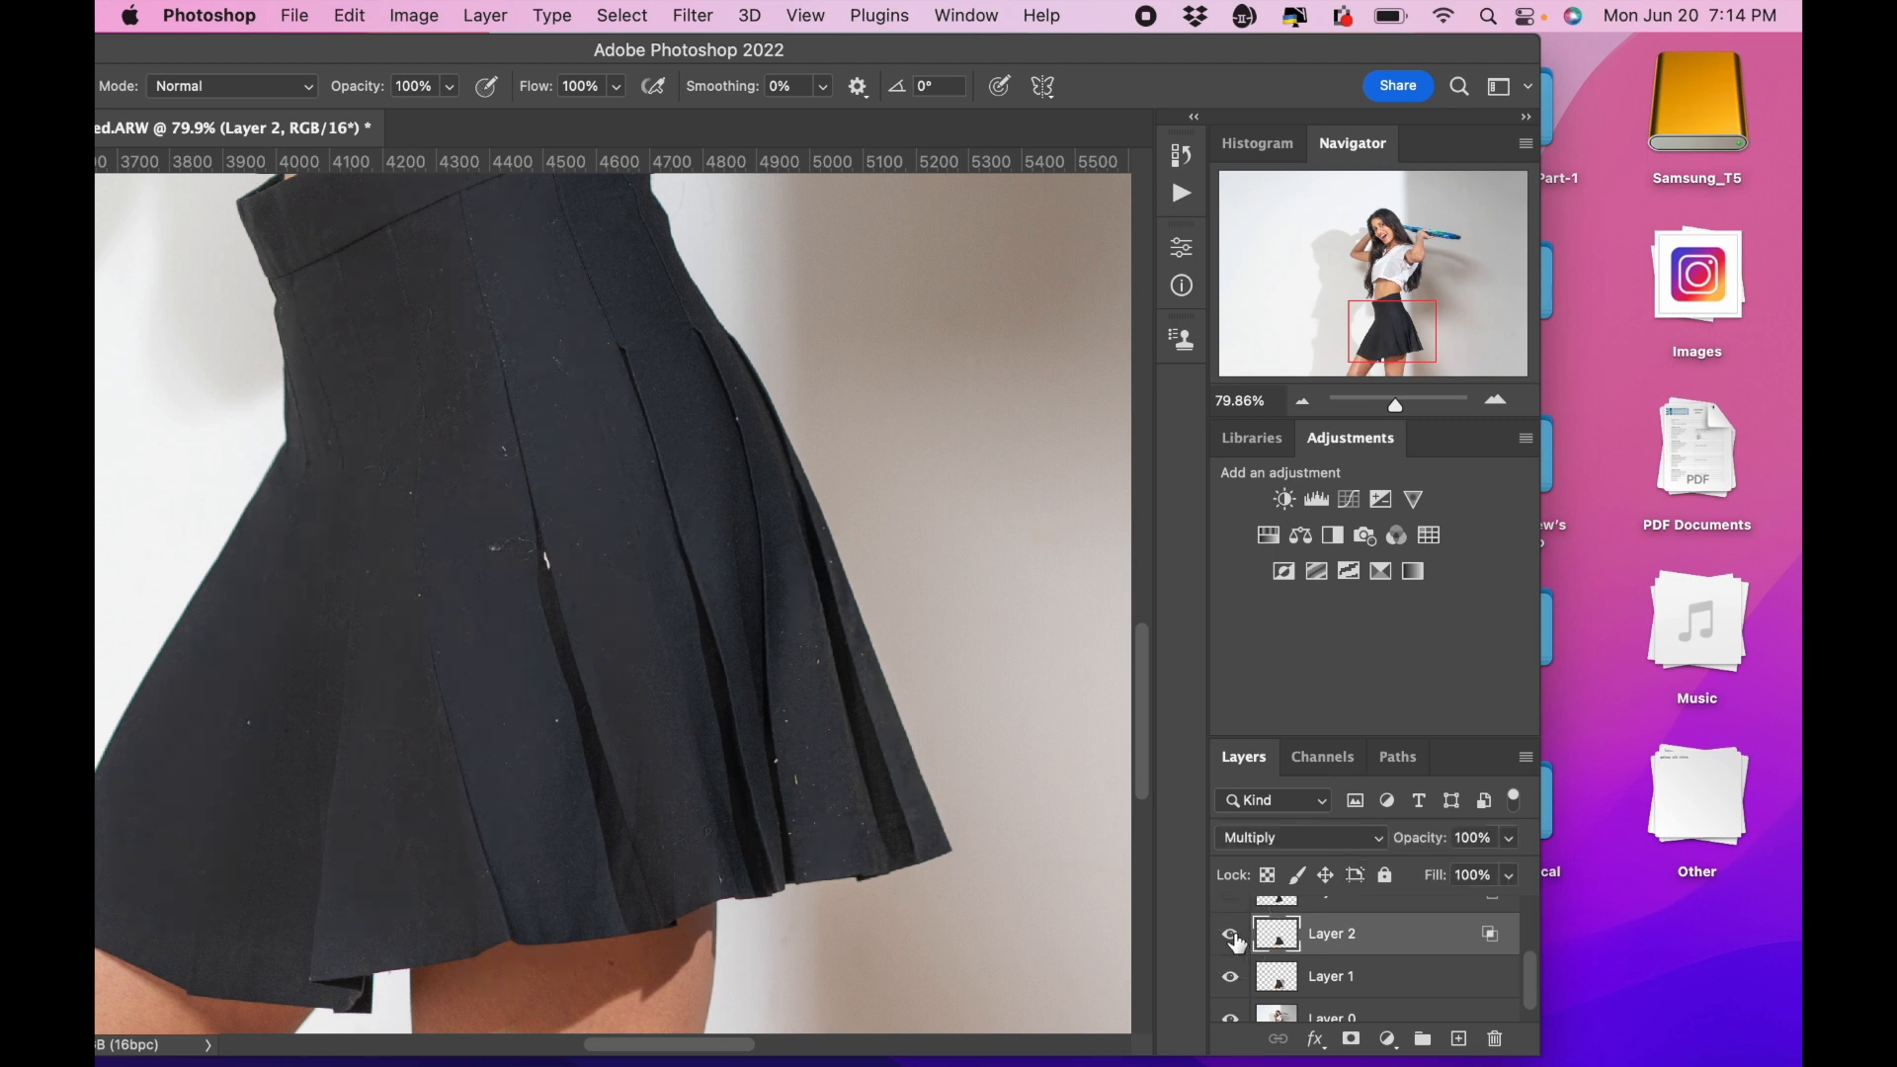
Reposition the document window and compare the skirt with Layers 1 and 2 hidden and shown.
drag(985, 55, 1074, 54)
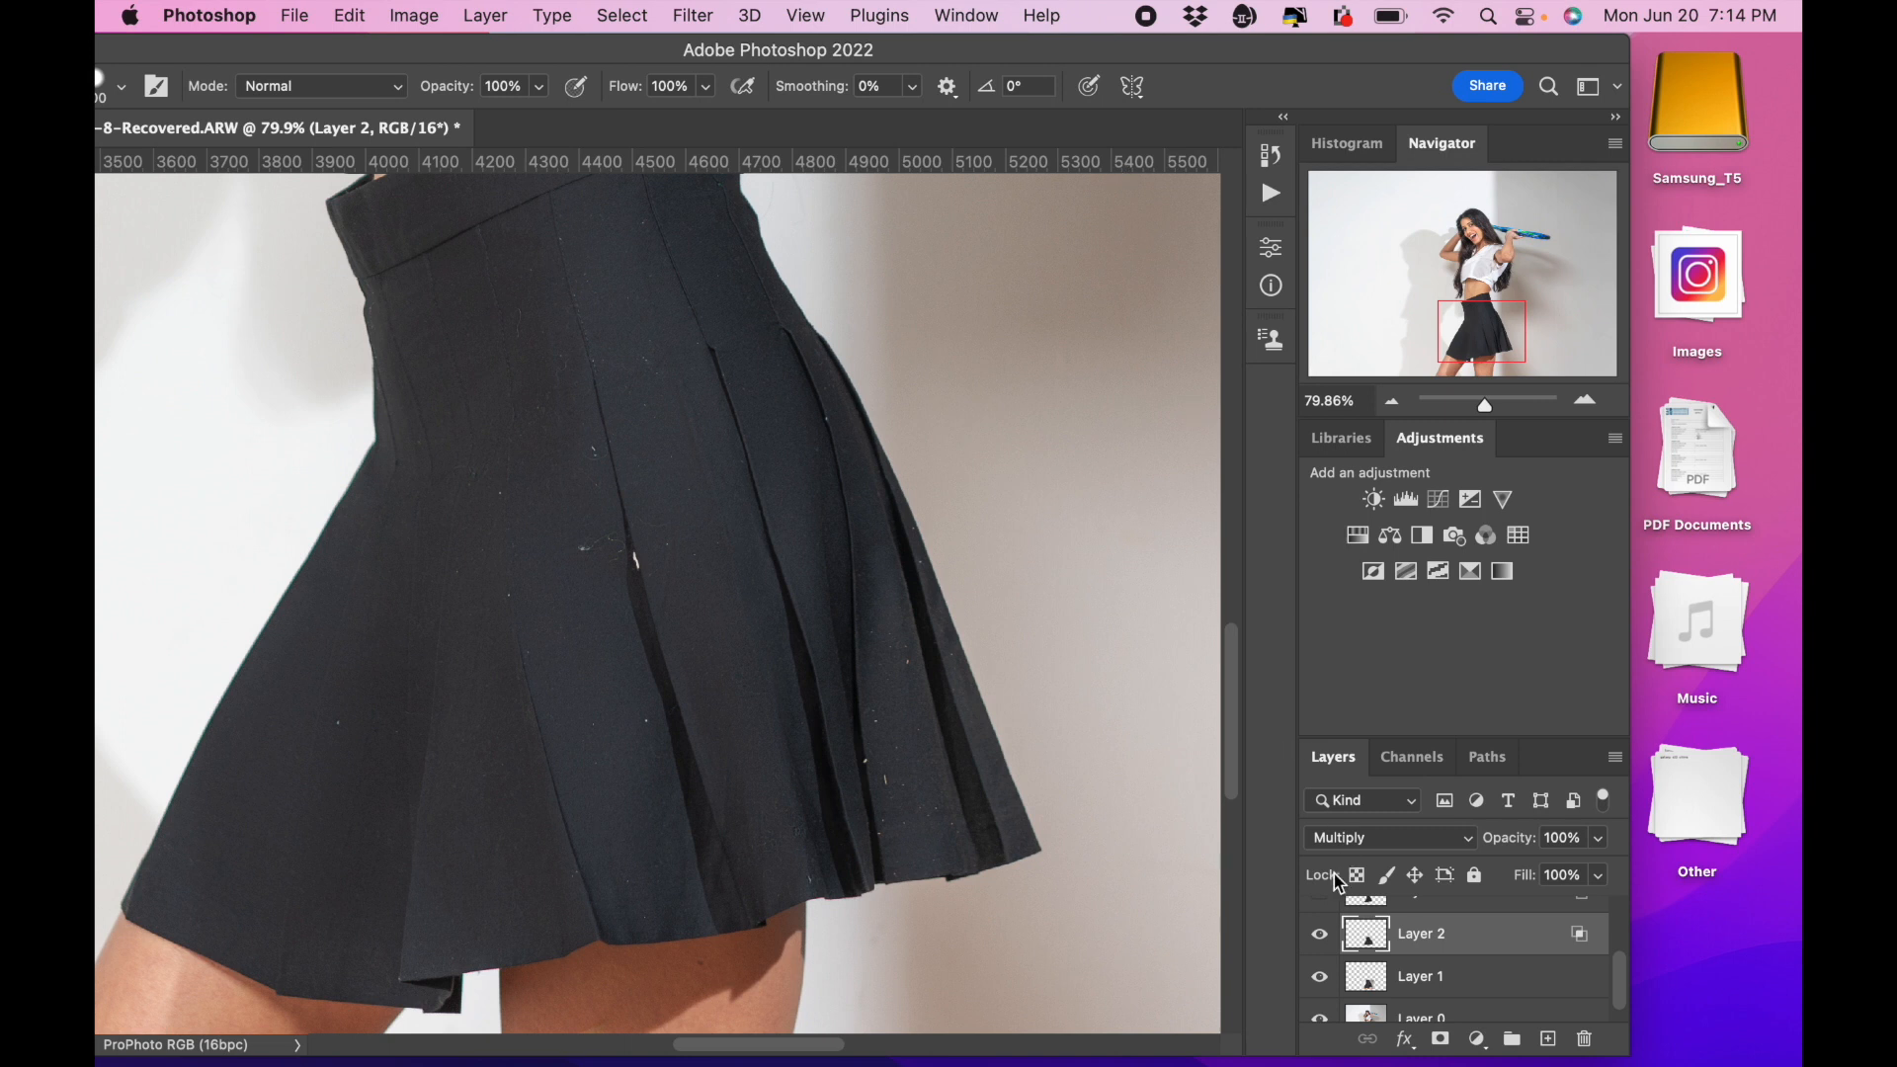
click(1322, 976)
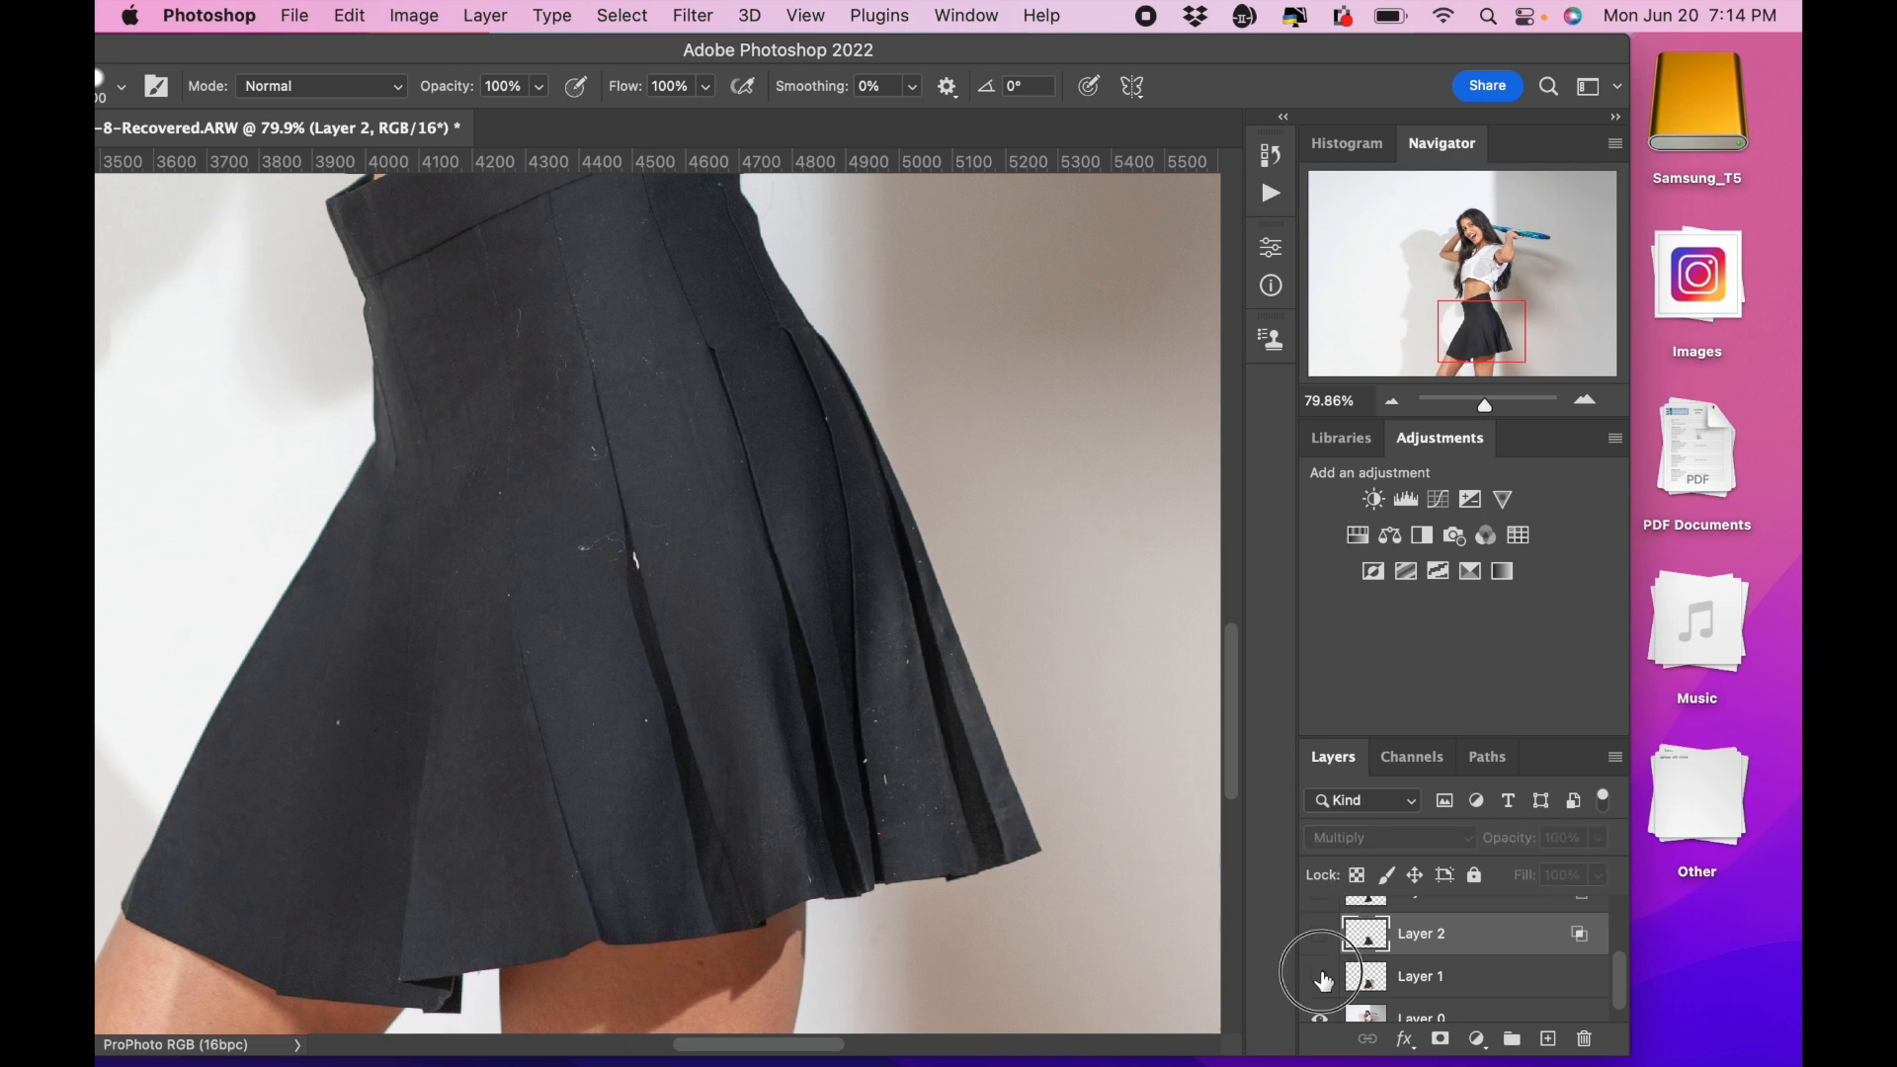
click(1322, 977)
click(1321, 936)
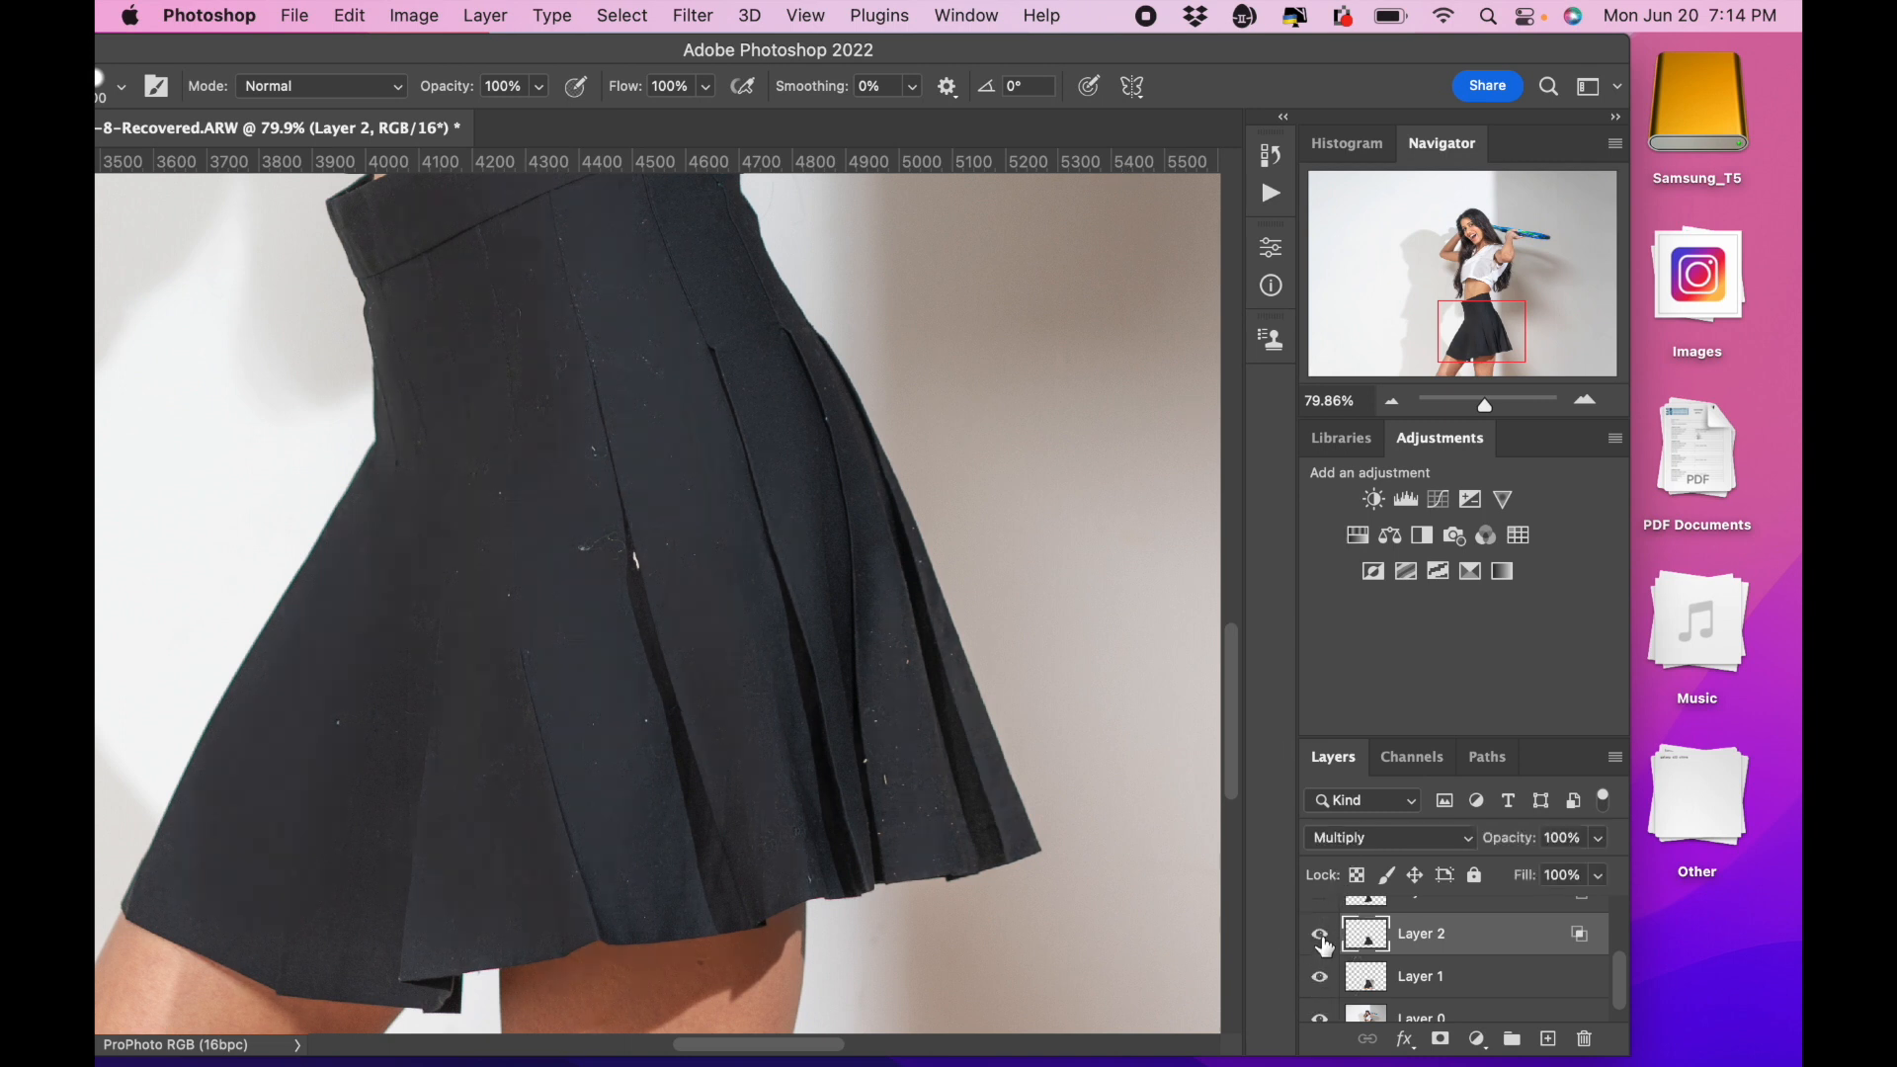
Compare the skirt fabric with and without Layer 3.
scroll(1323, 948, up, 3)
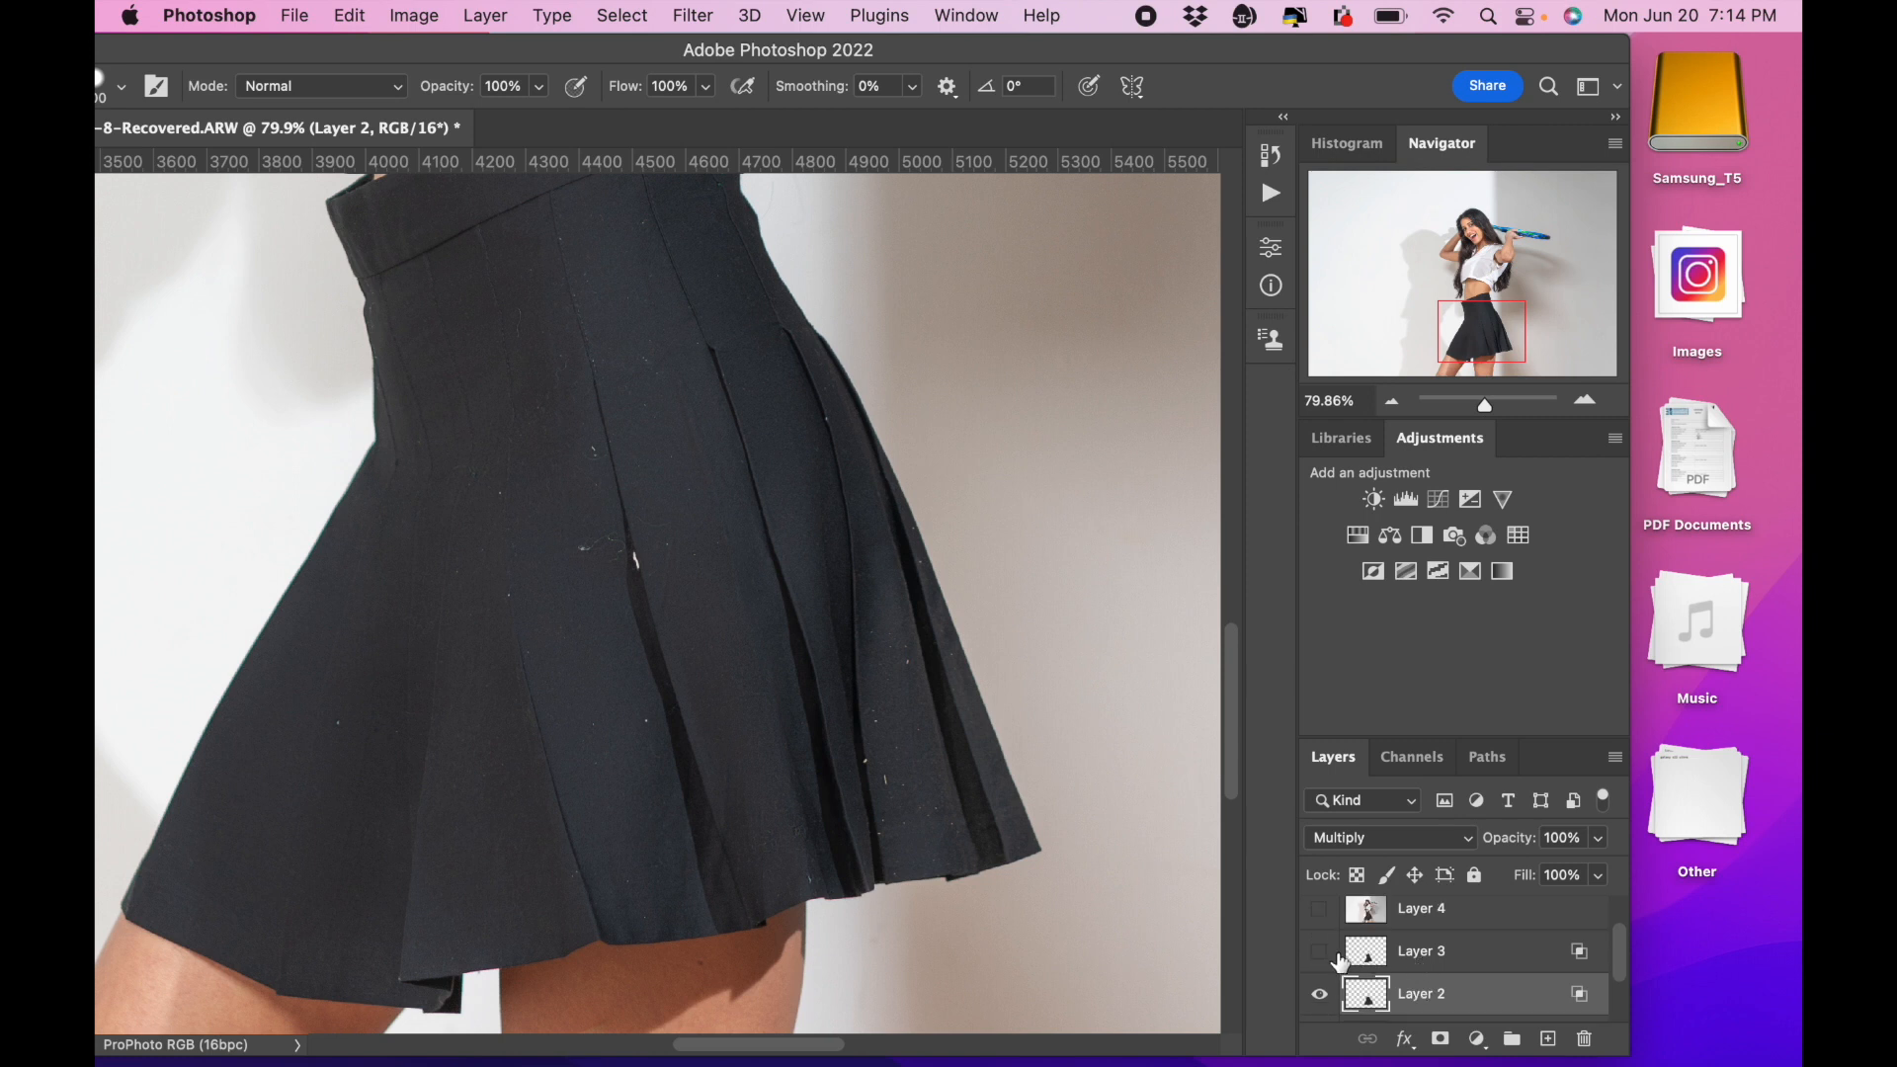
click(1321, 952)
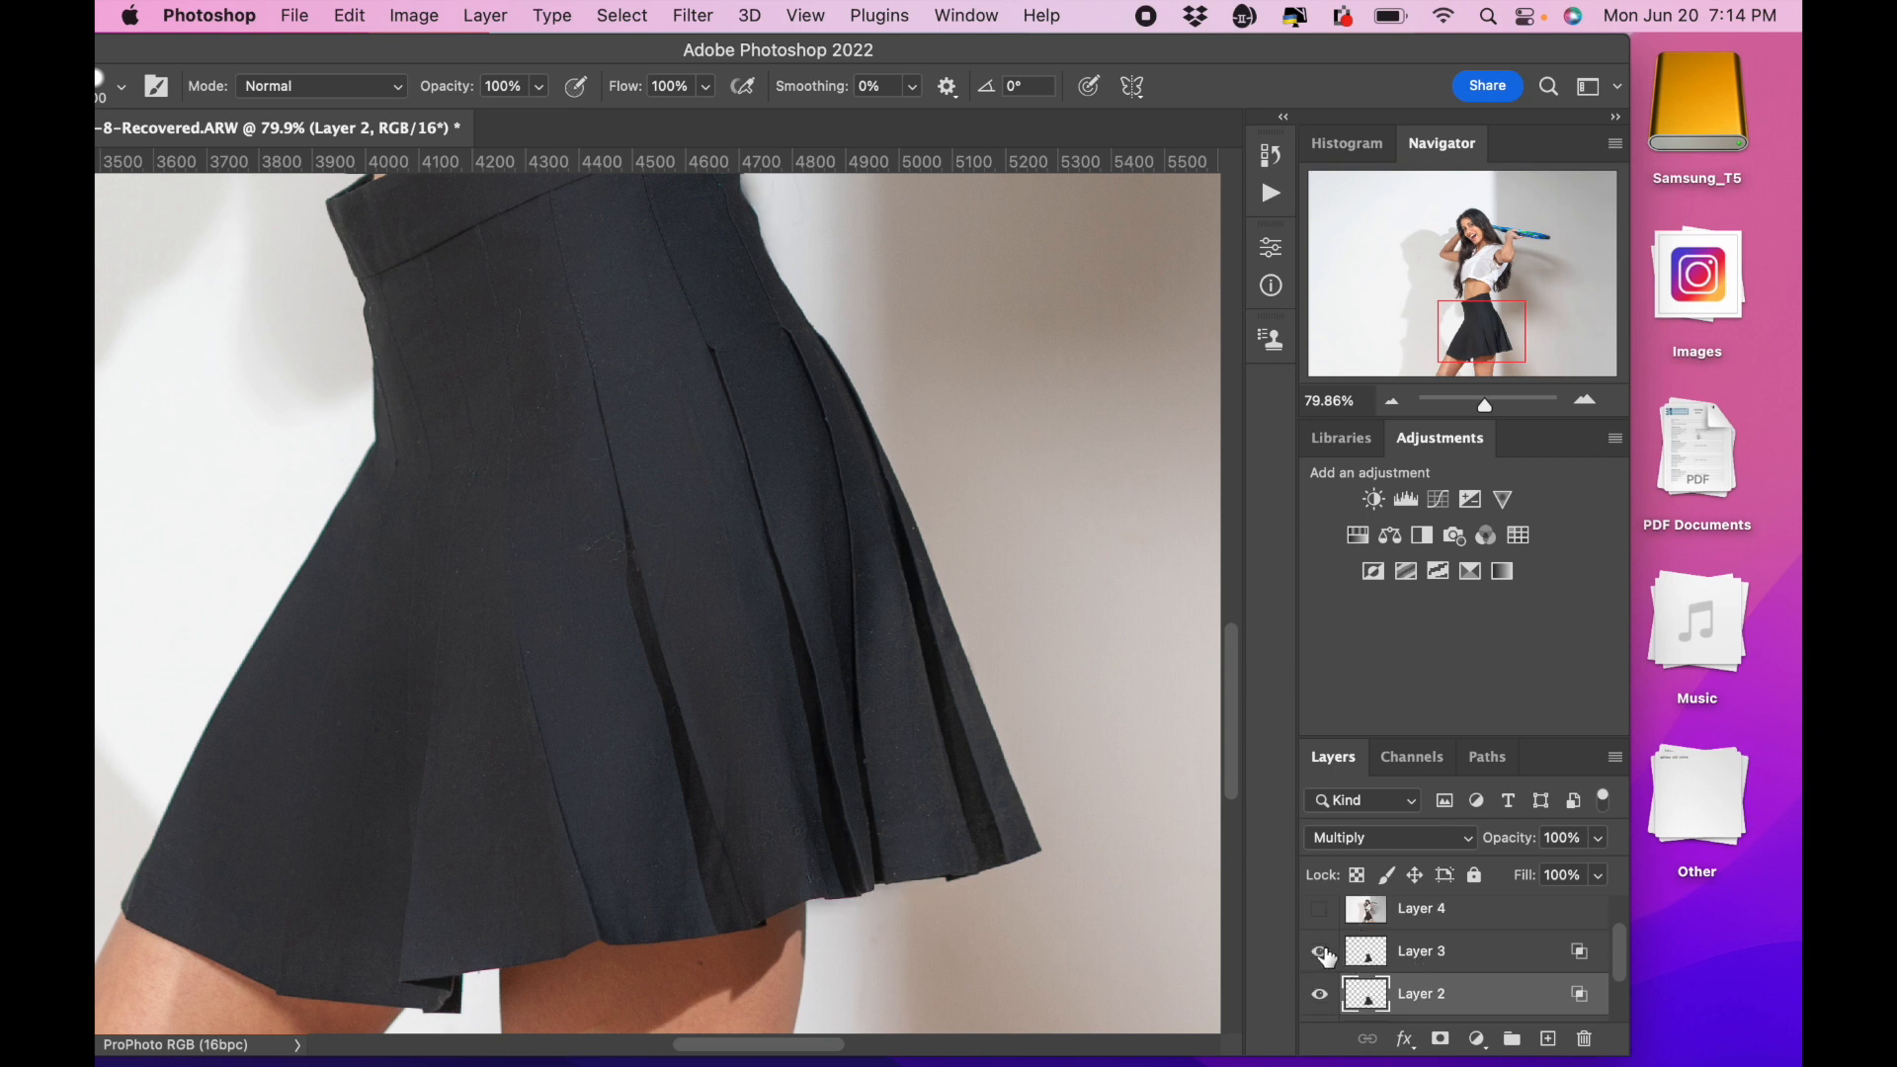
click(1321, 952)
click(1321, 952)
click(1321, 953)
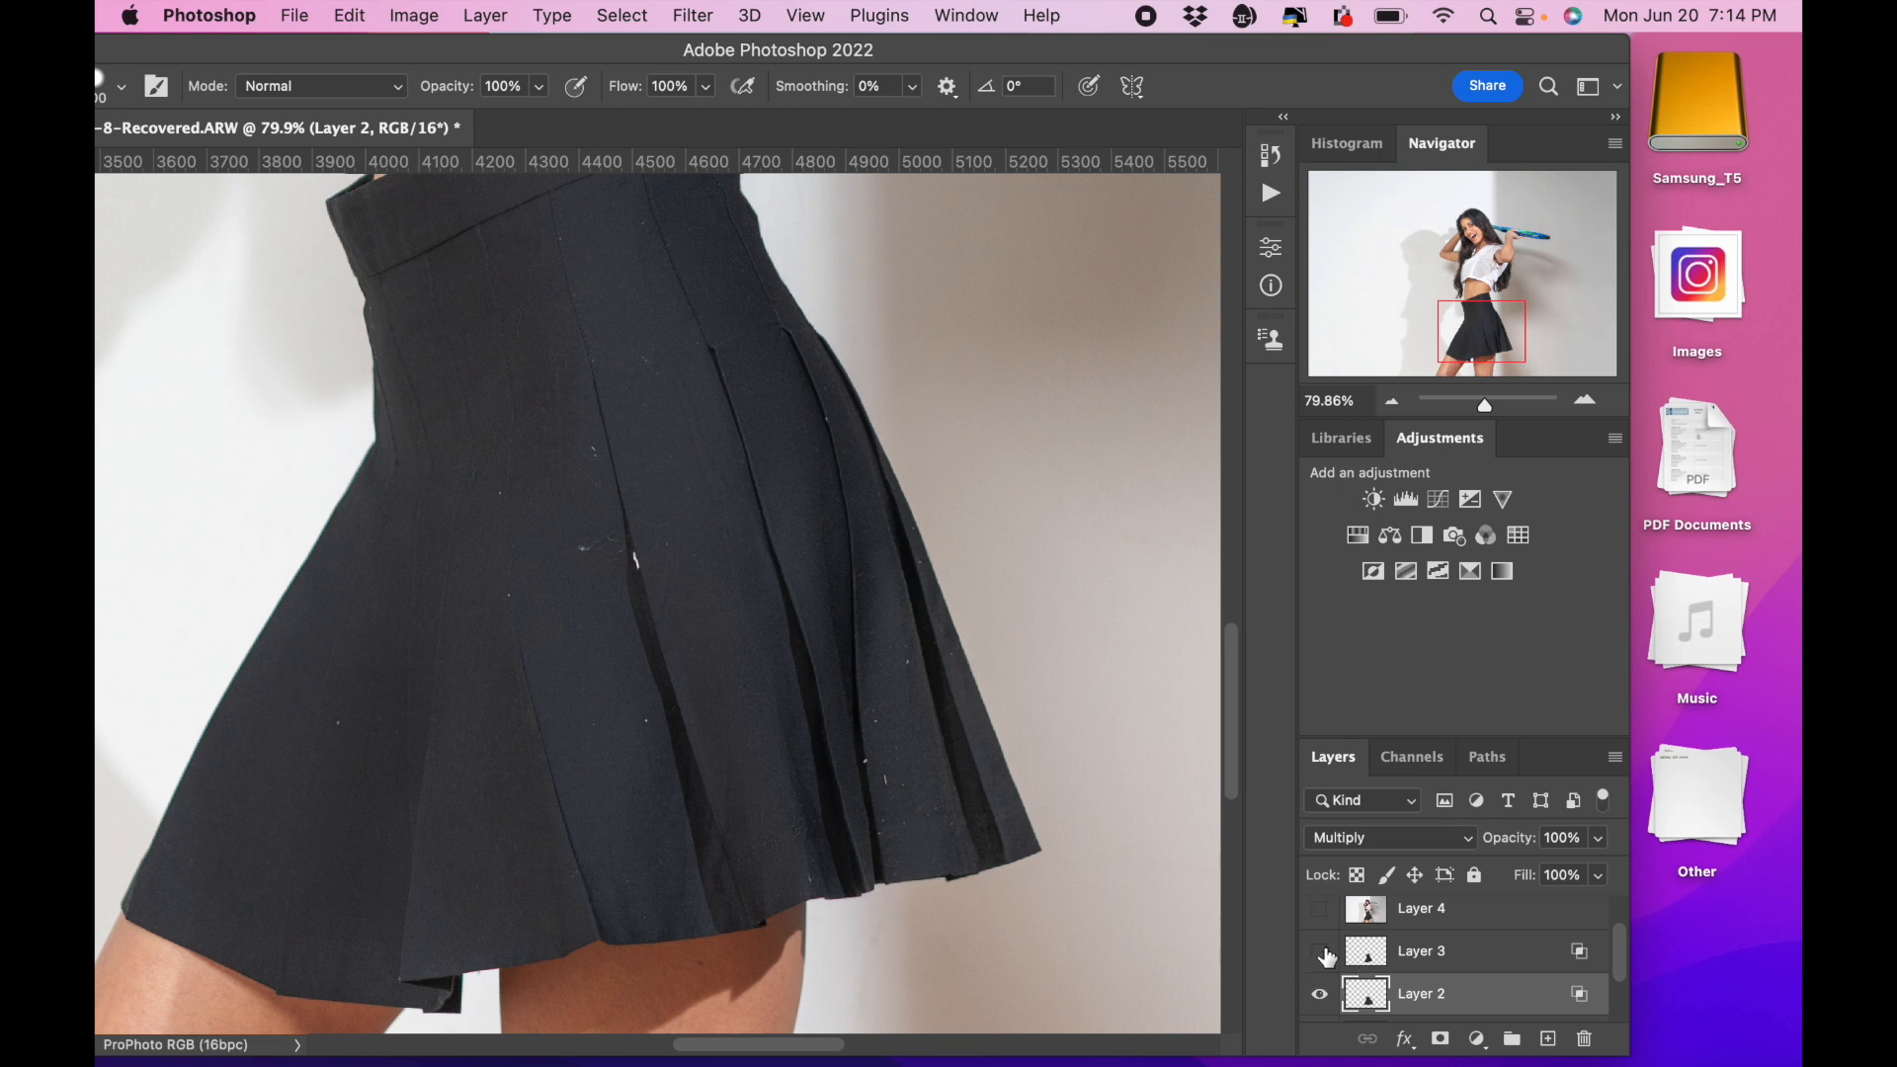
Show Layer 3 over a close-up of the pleats, isolate it to examine its painted content, and restore the other shown layers.
scroll(612, 628, up, 5)
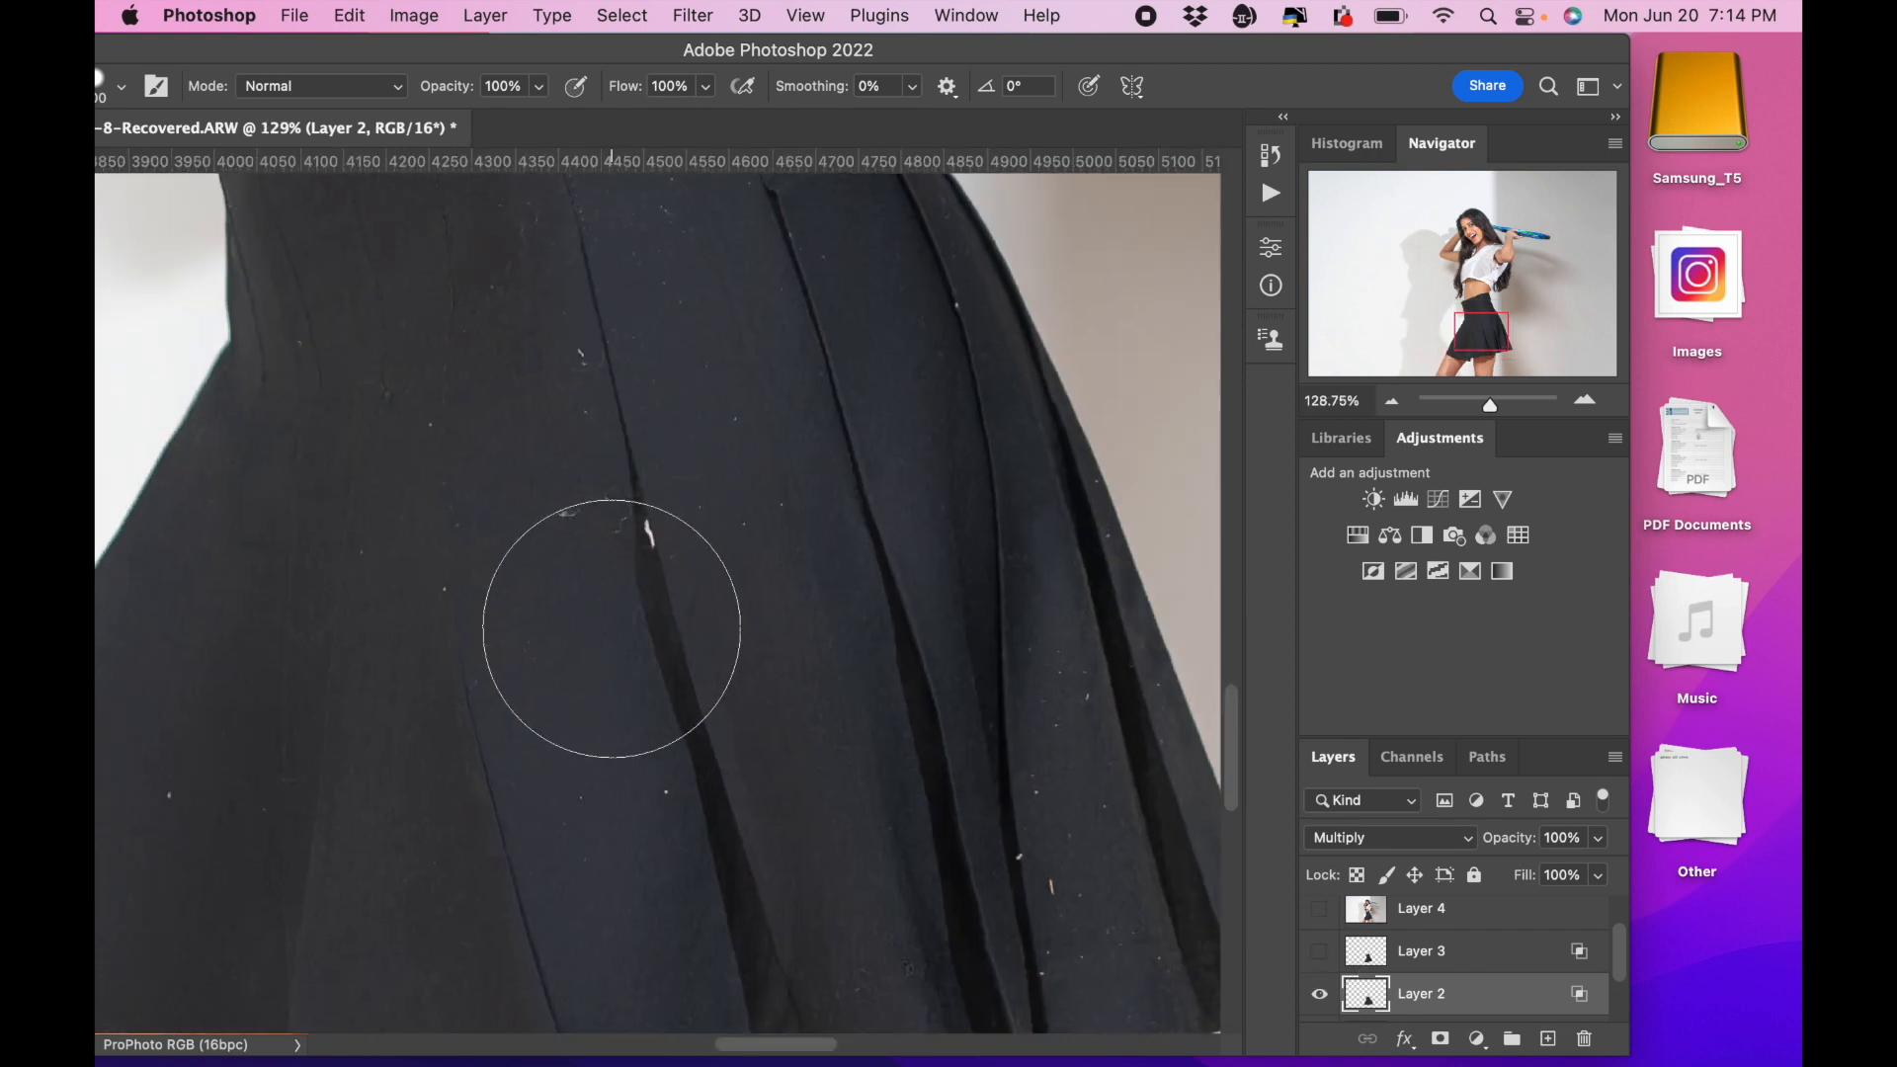
key(v)
scroll(677, 487, up, 1)
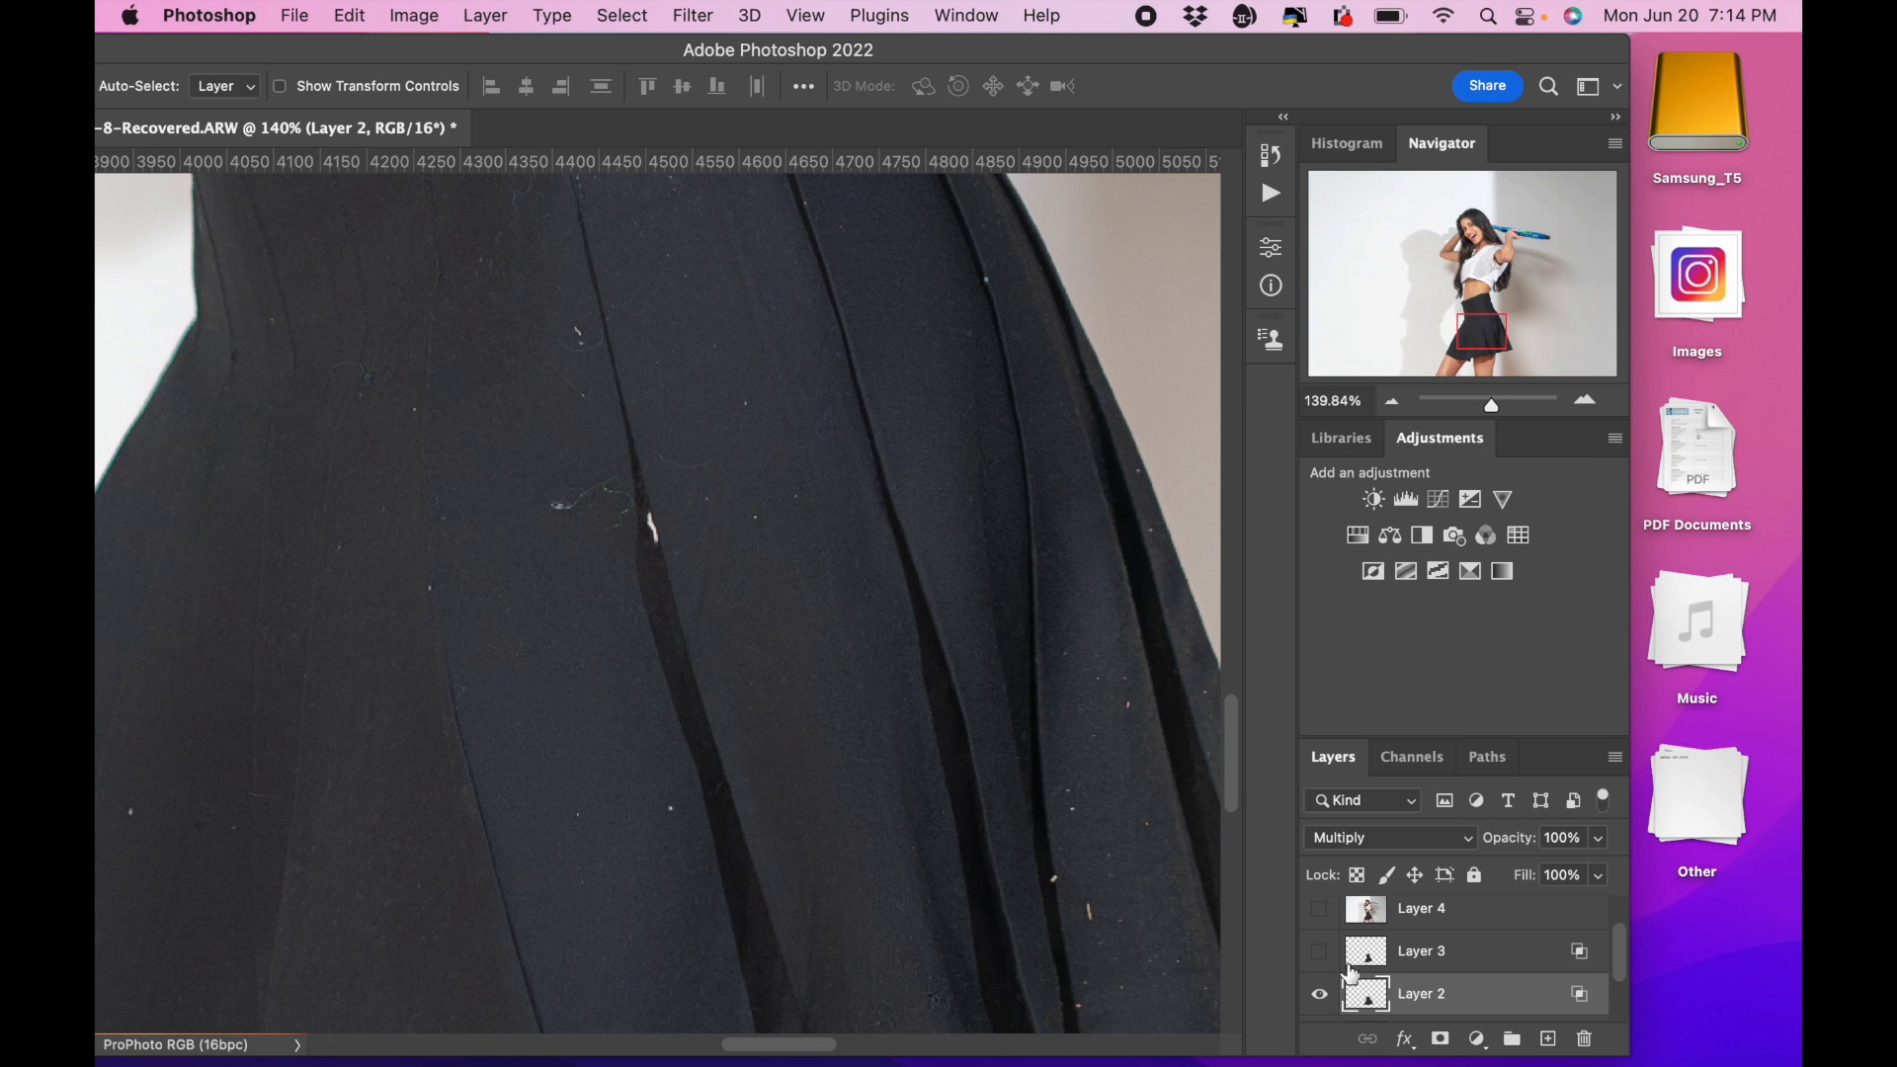
click(1320, 952)
alt+click(1320, 954)
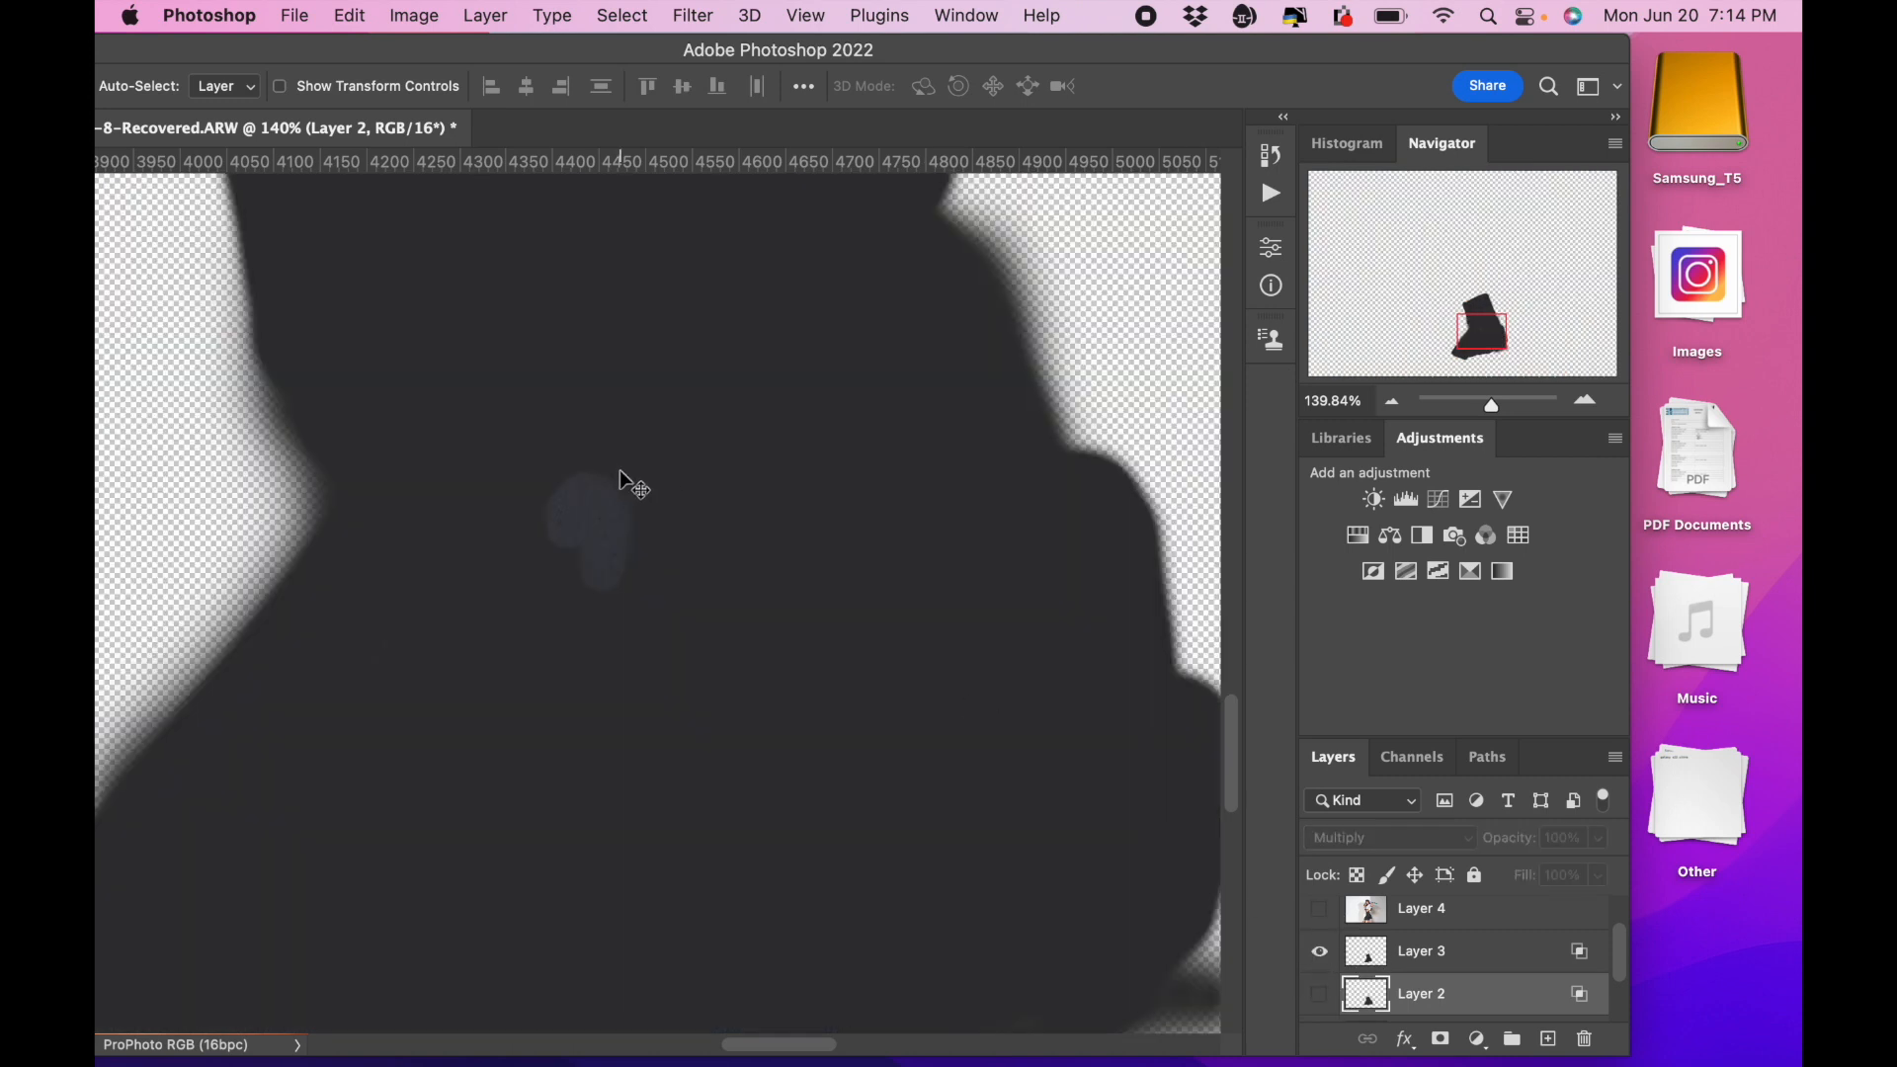
alt+click(1322, 955)
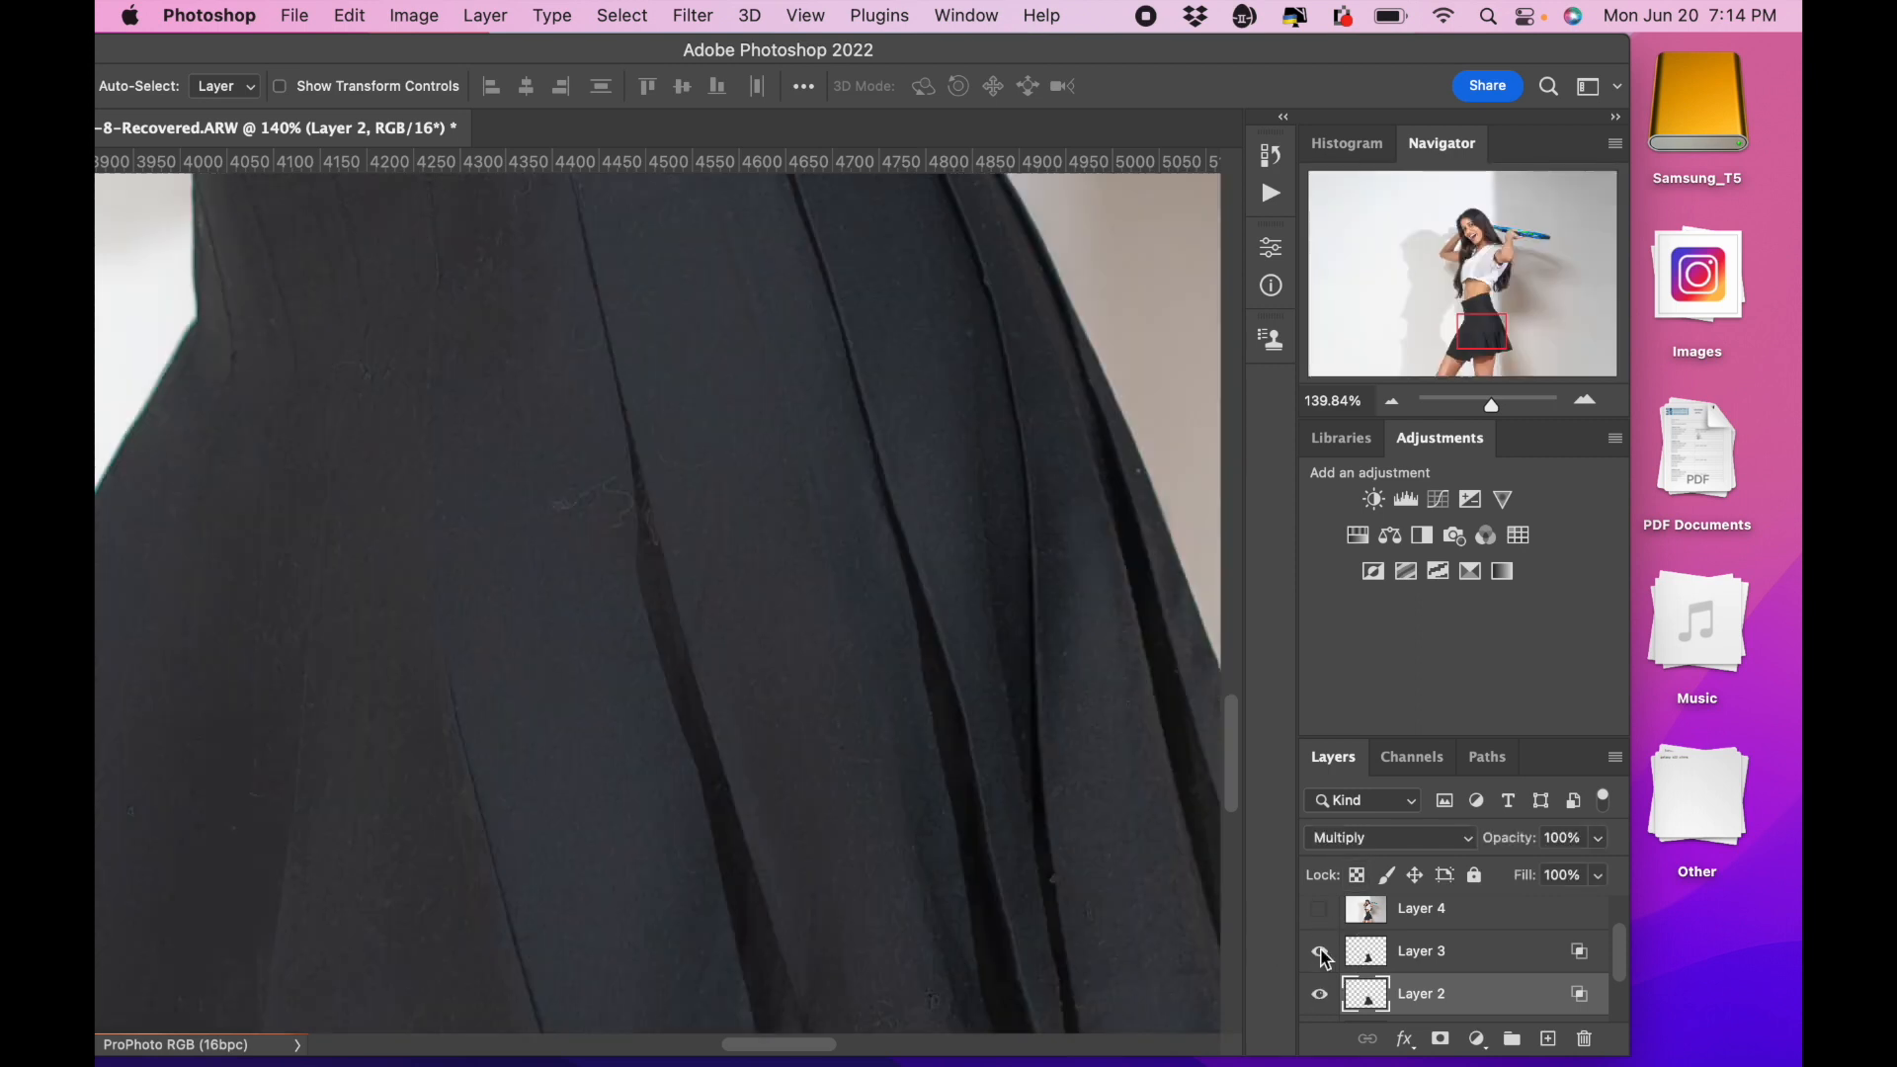
Set Layer 3's Blend If underlying-layer black slider split to 46 / 114, keeping the skirt in view, and apply it.
double_click(1579, 956)
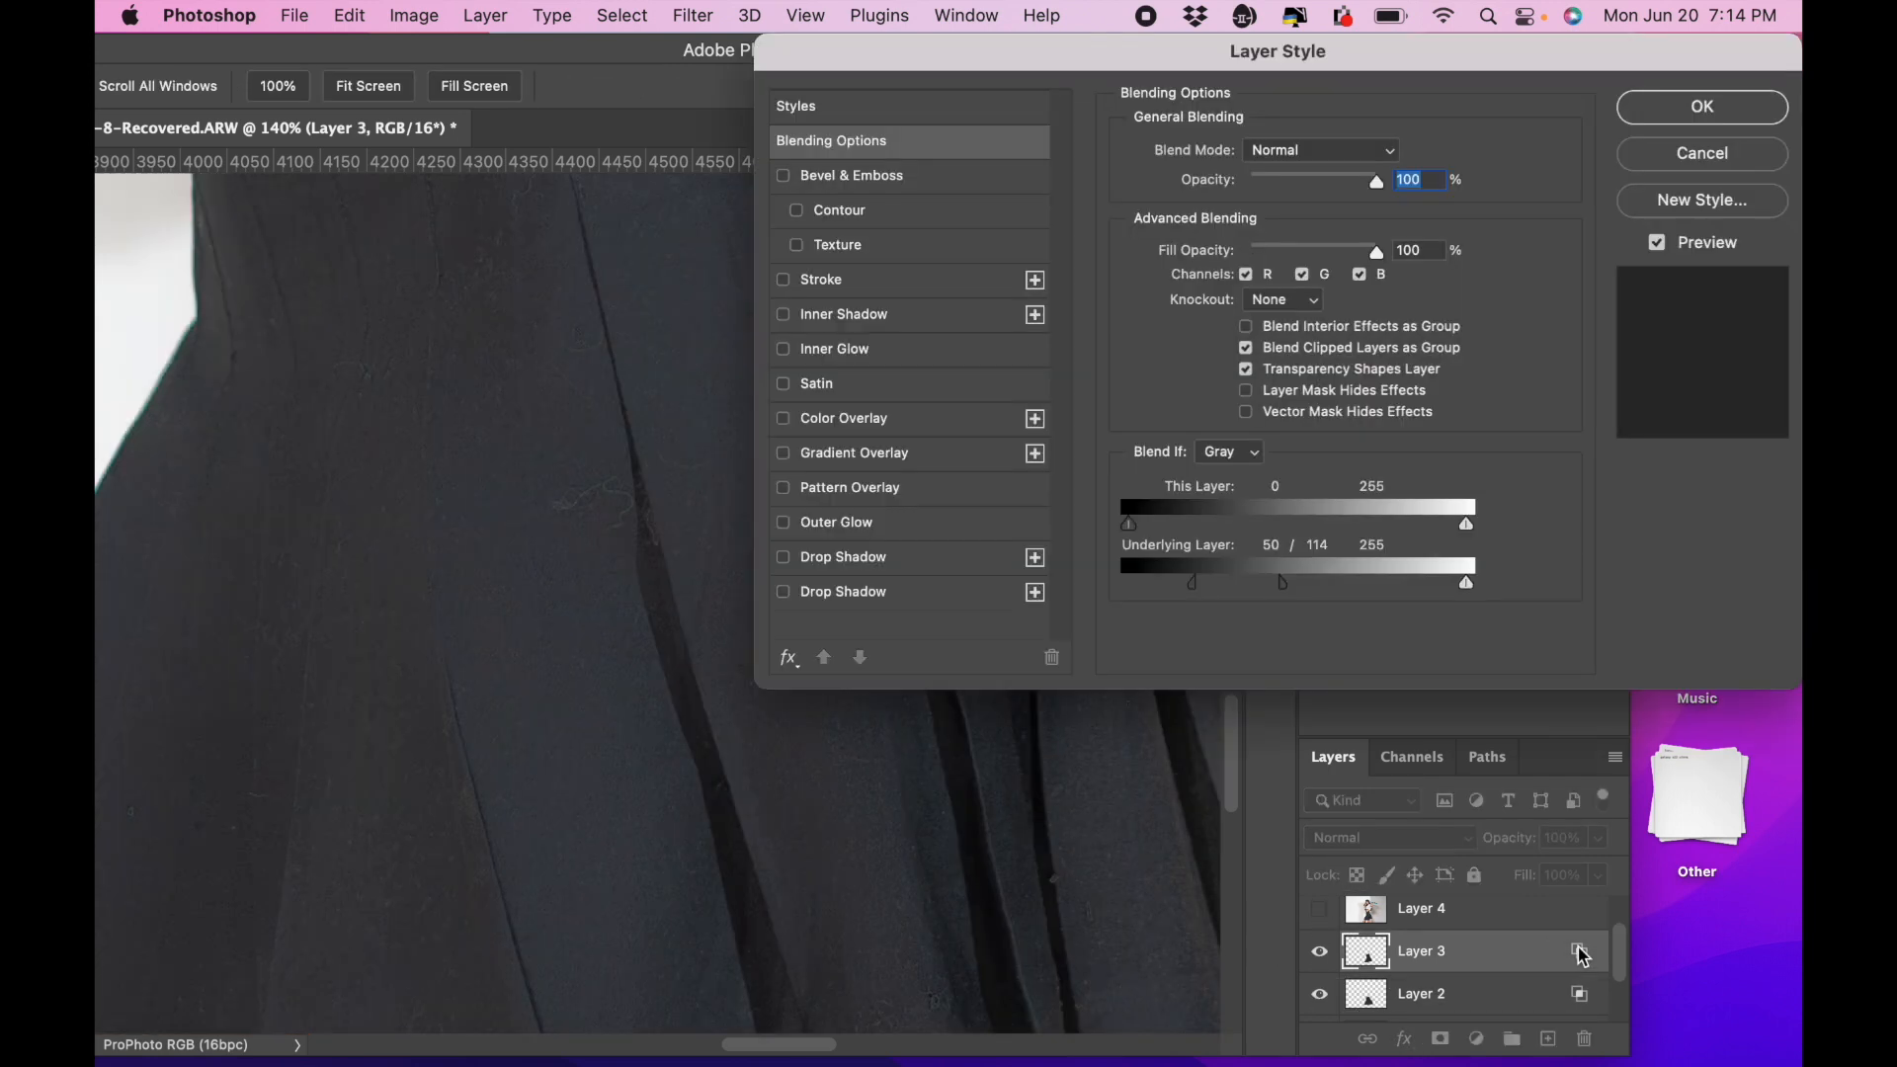
drag(1188, 581, 1191, 583)
drag(1263, 27, 1408, 27)
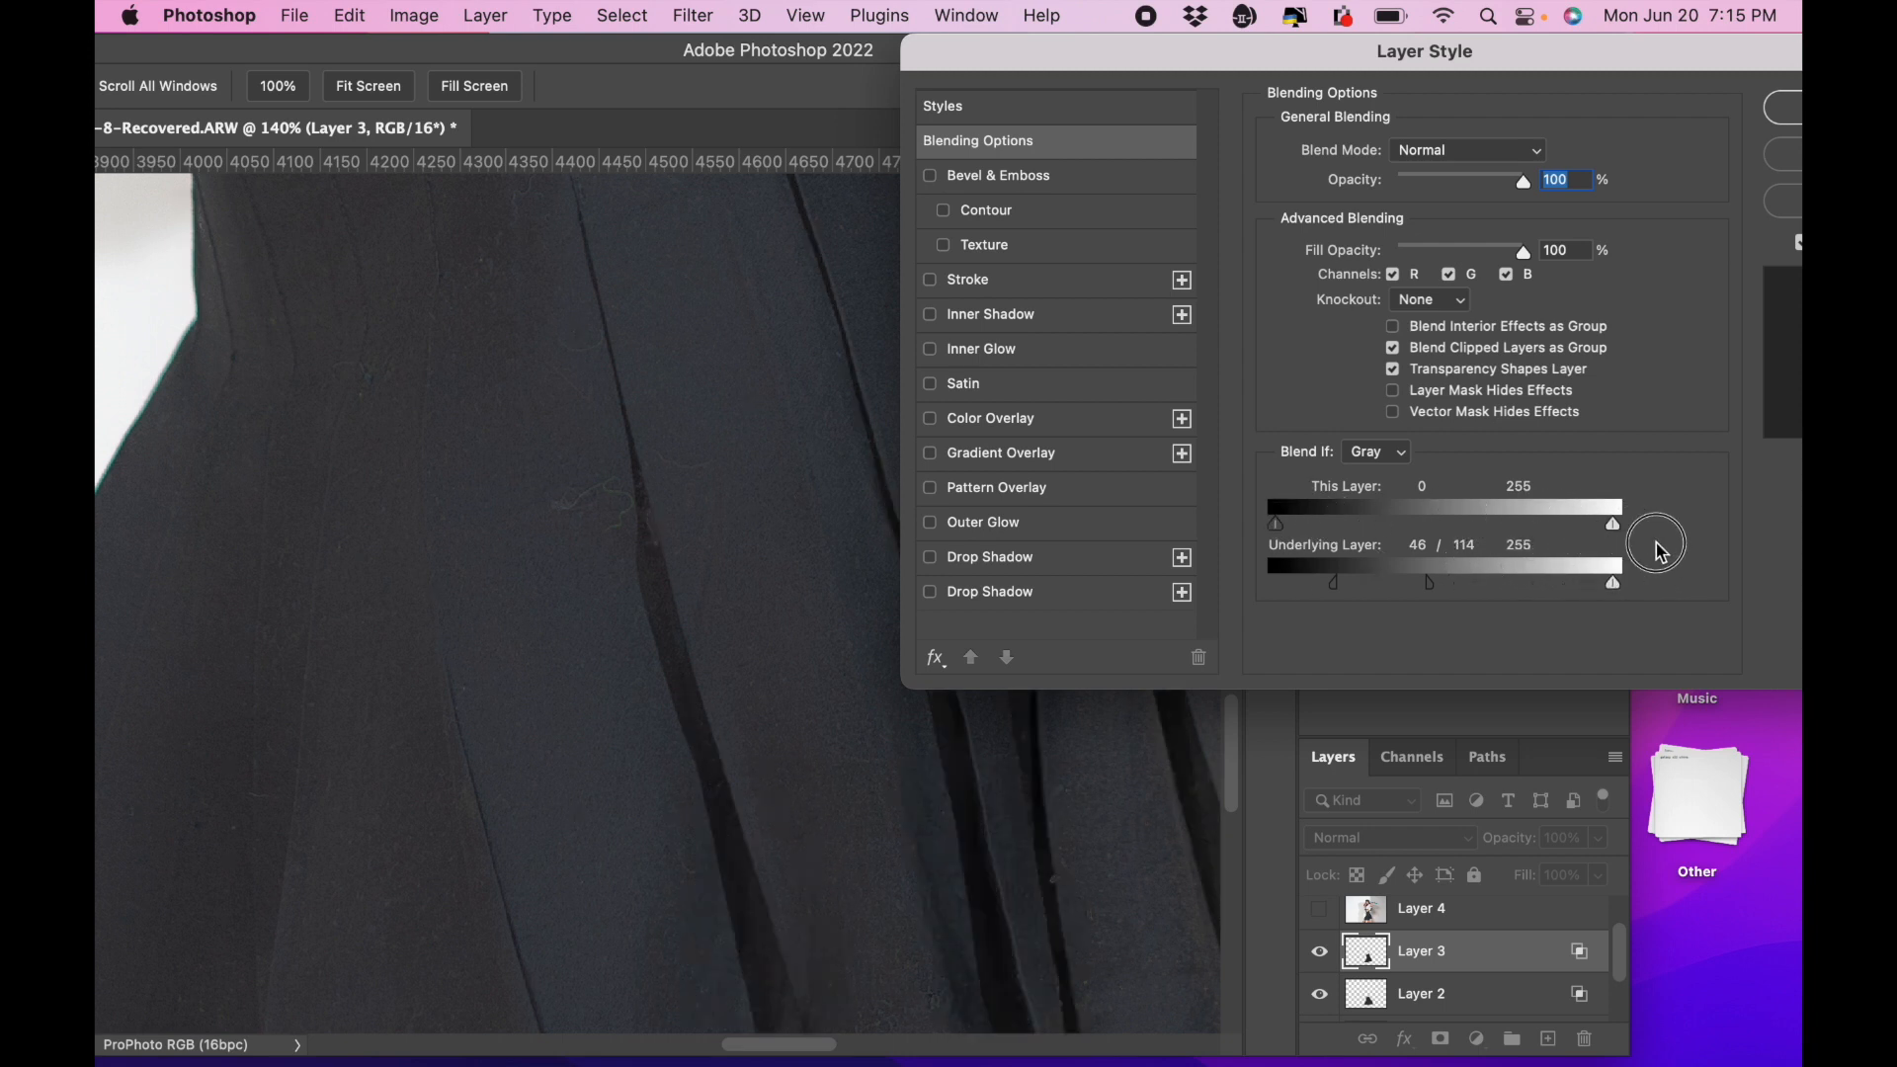
click(1795, 109)
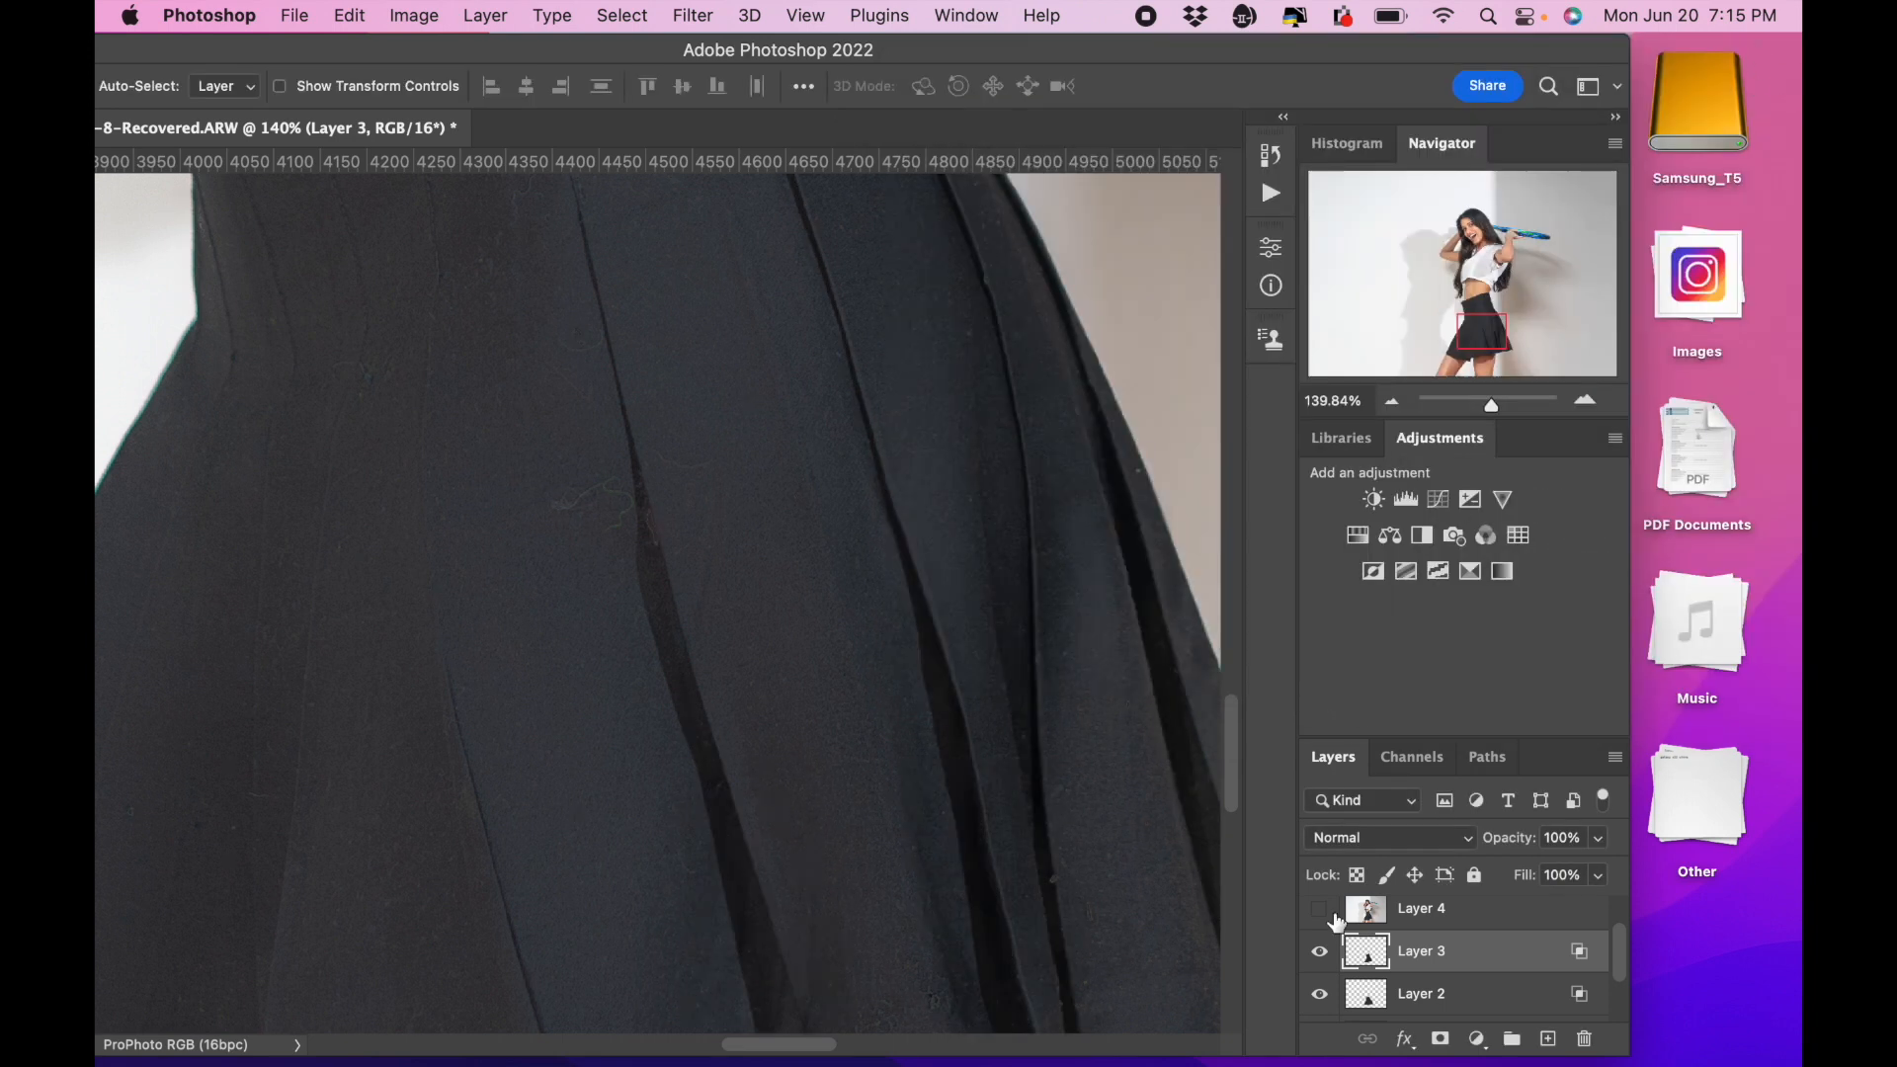
Compare the pleats with and without Layer 3, and examine the retouched fabric up close from the upper skirt to the hem.
click(1321, 953)
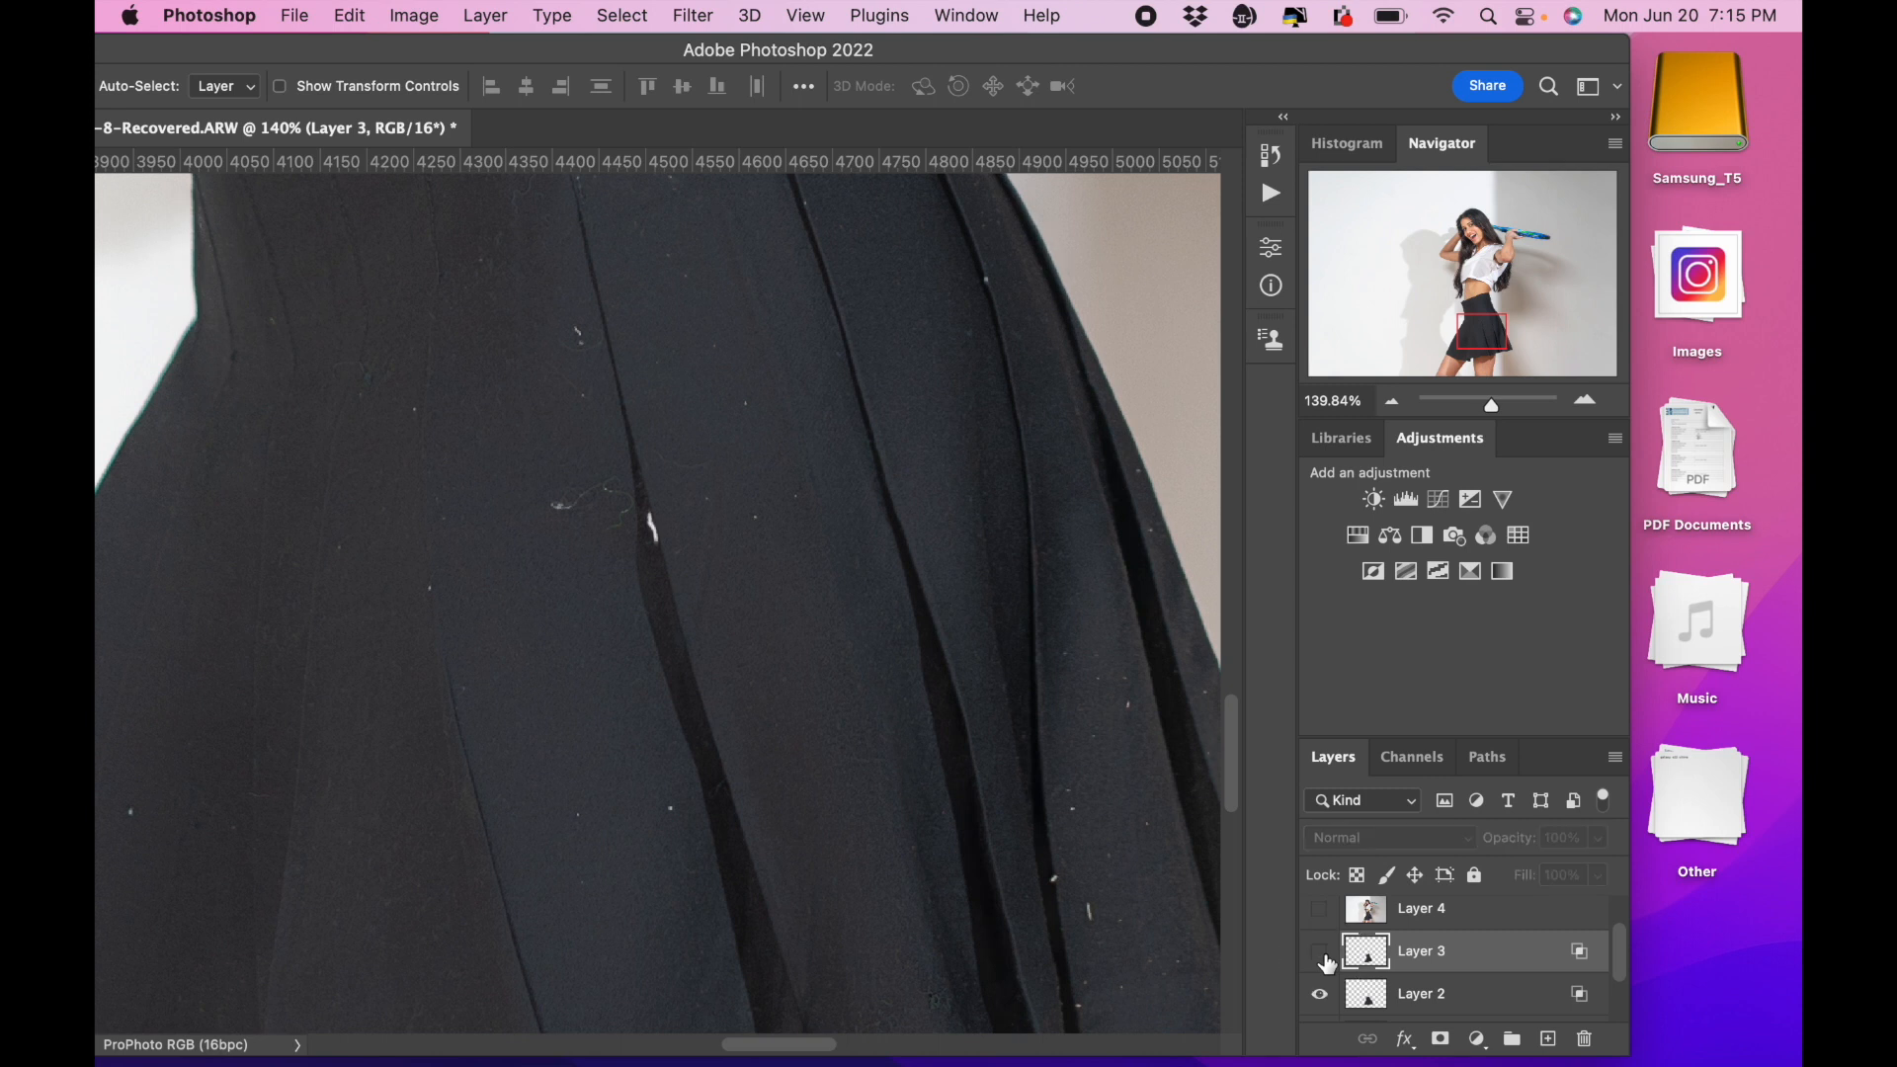
click(1321, 954)
scroll(946, 778, down, 3)
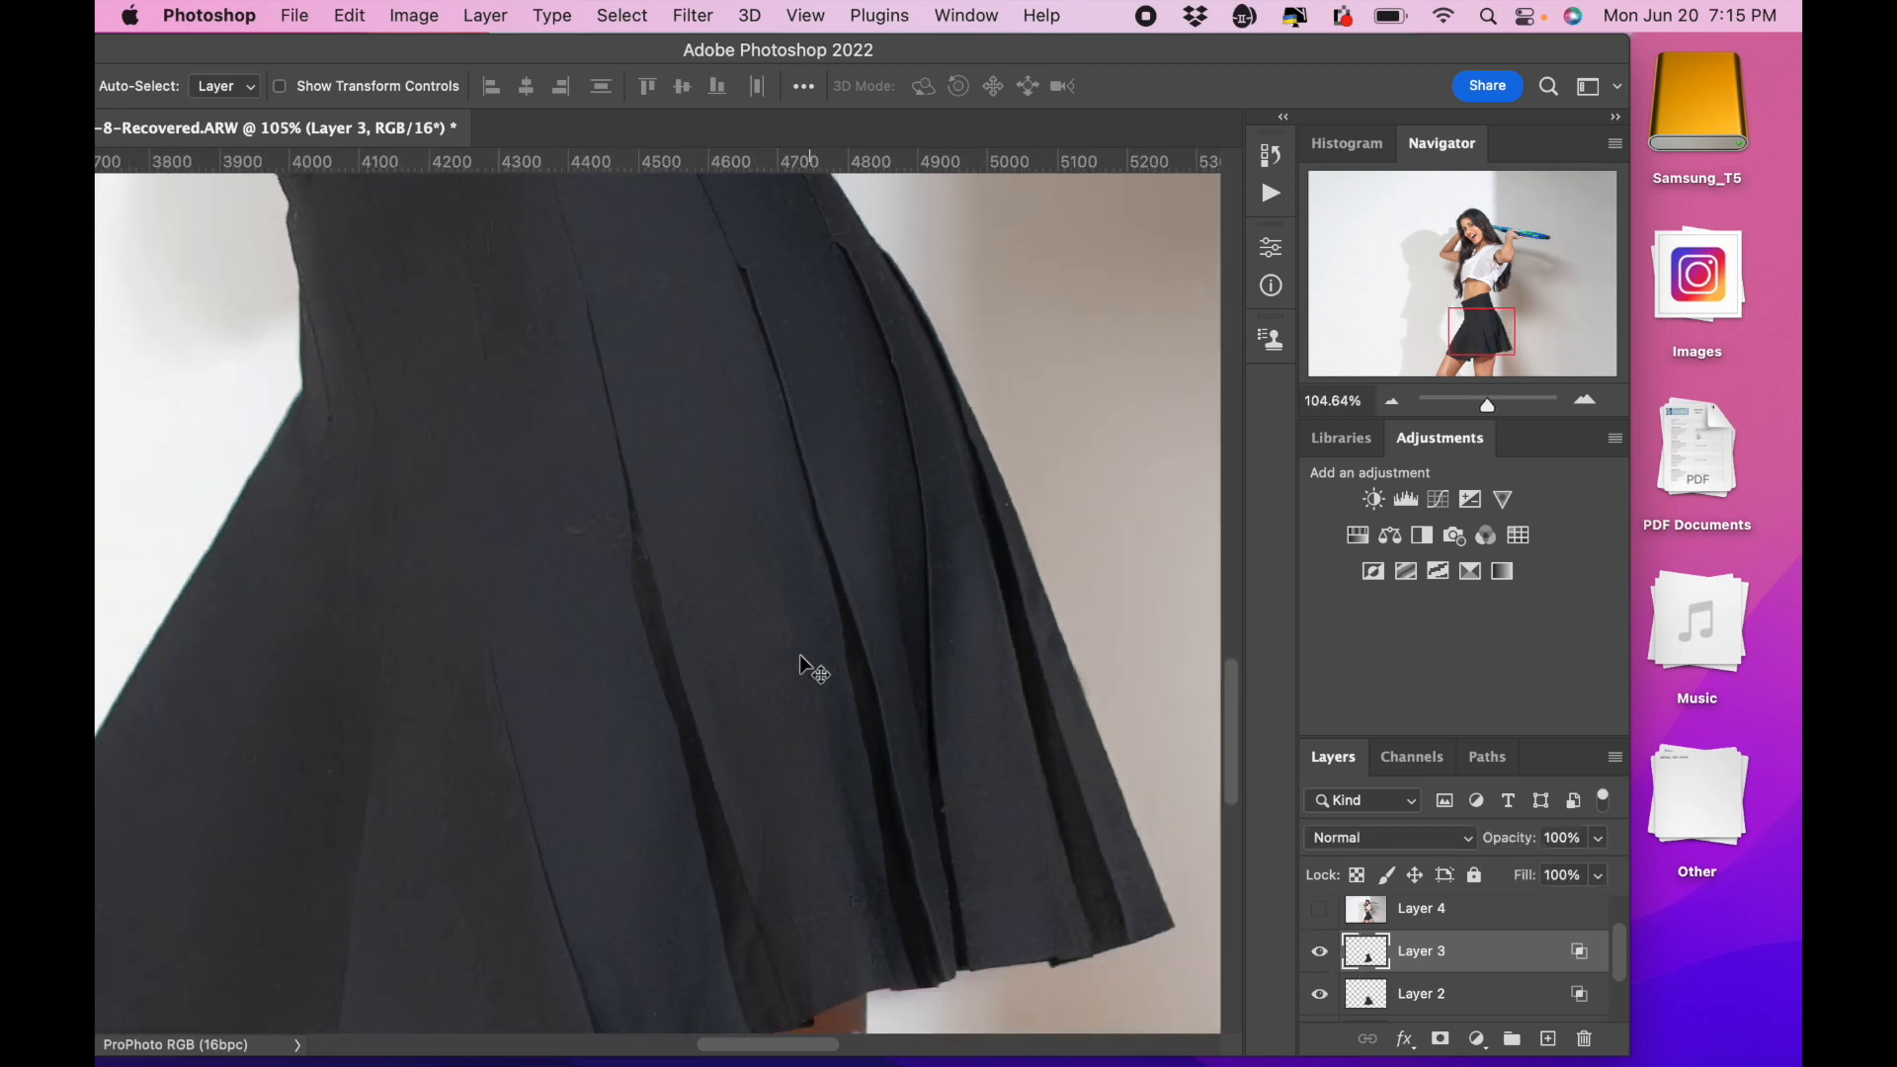
scroll(813, 670, up, 4)
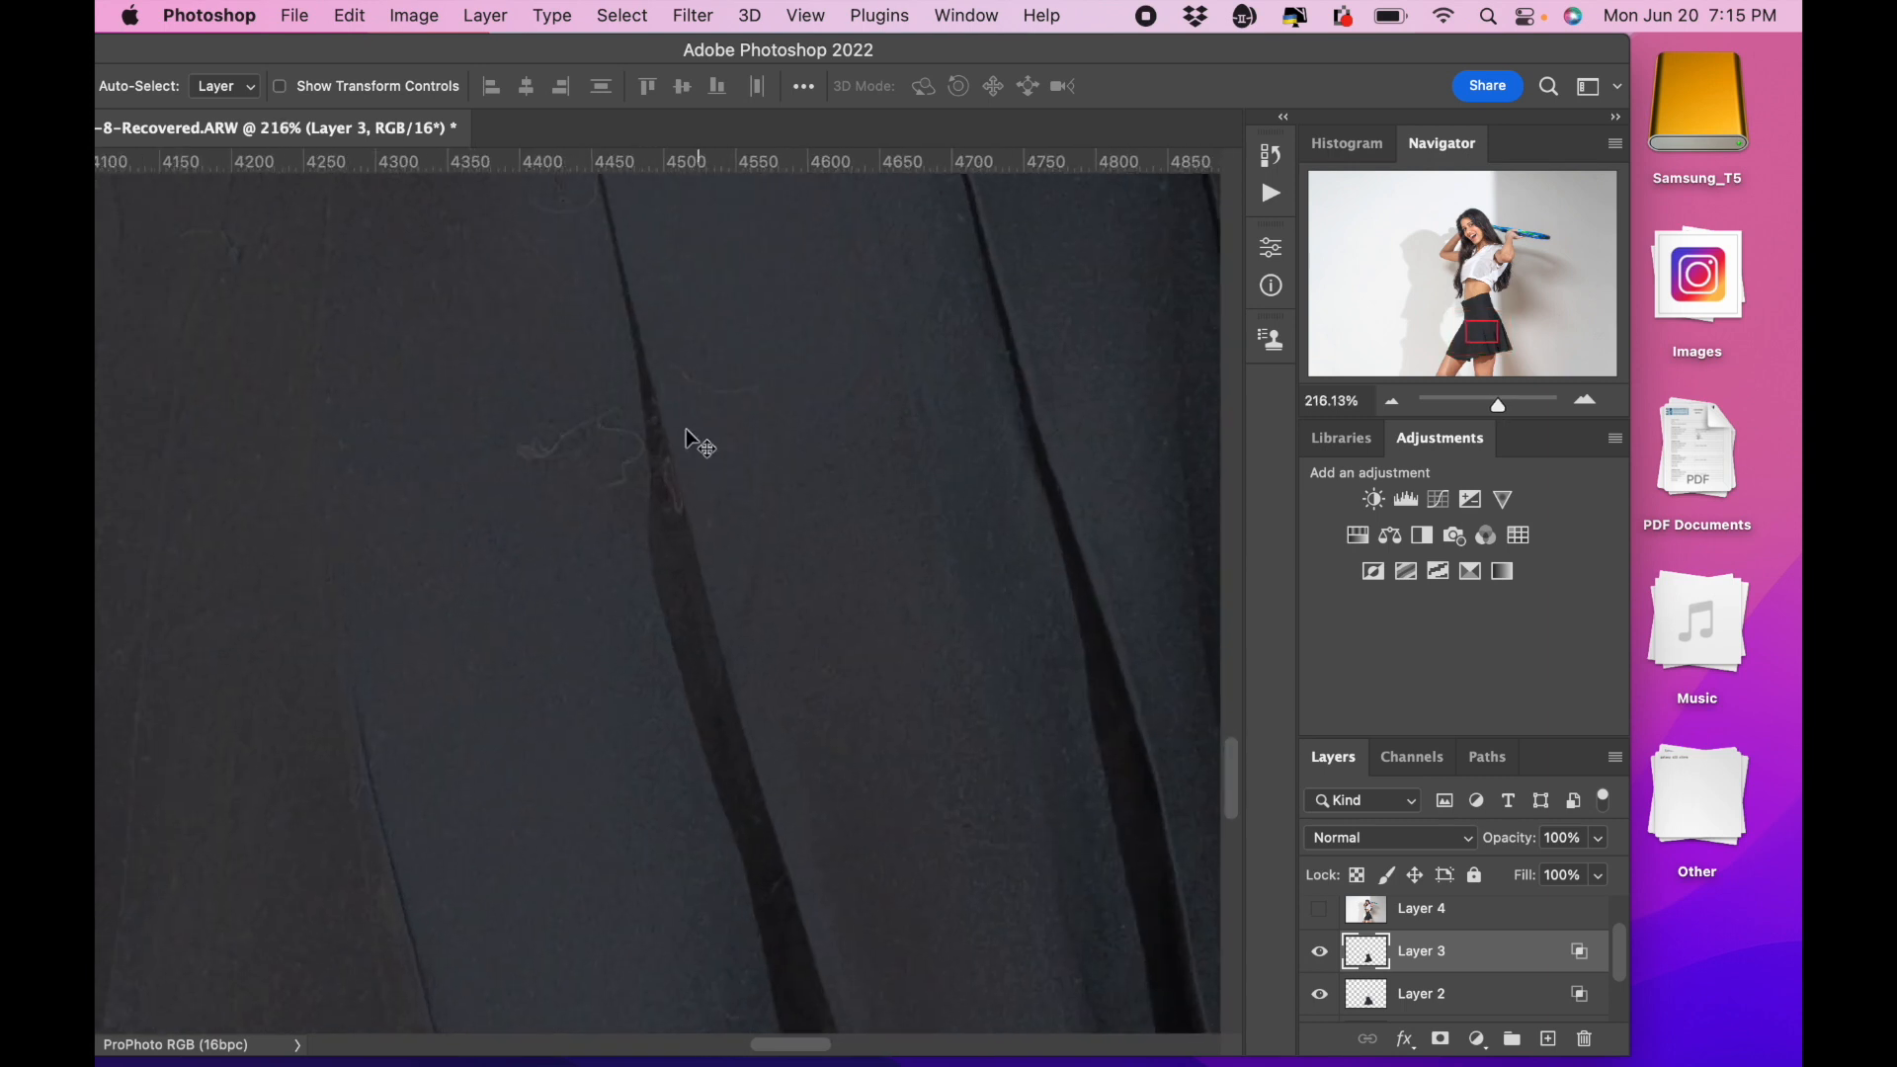
scroll(550, 435, up, 10)
scroll(550, 435, left, 2)
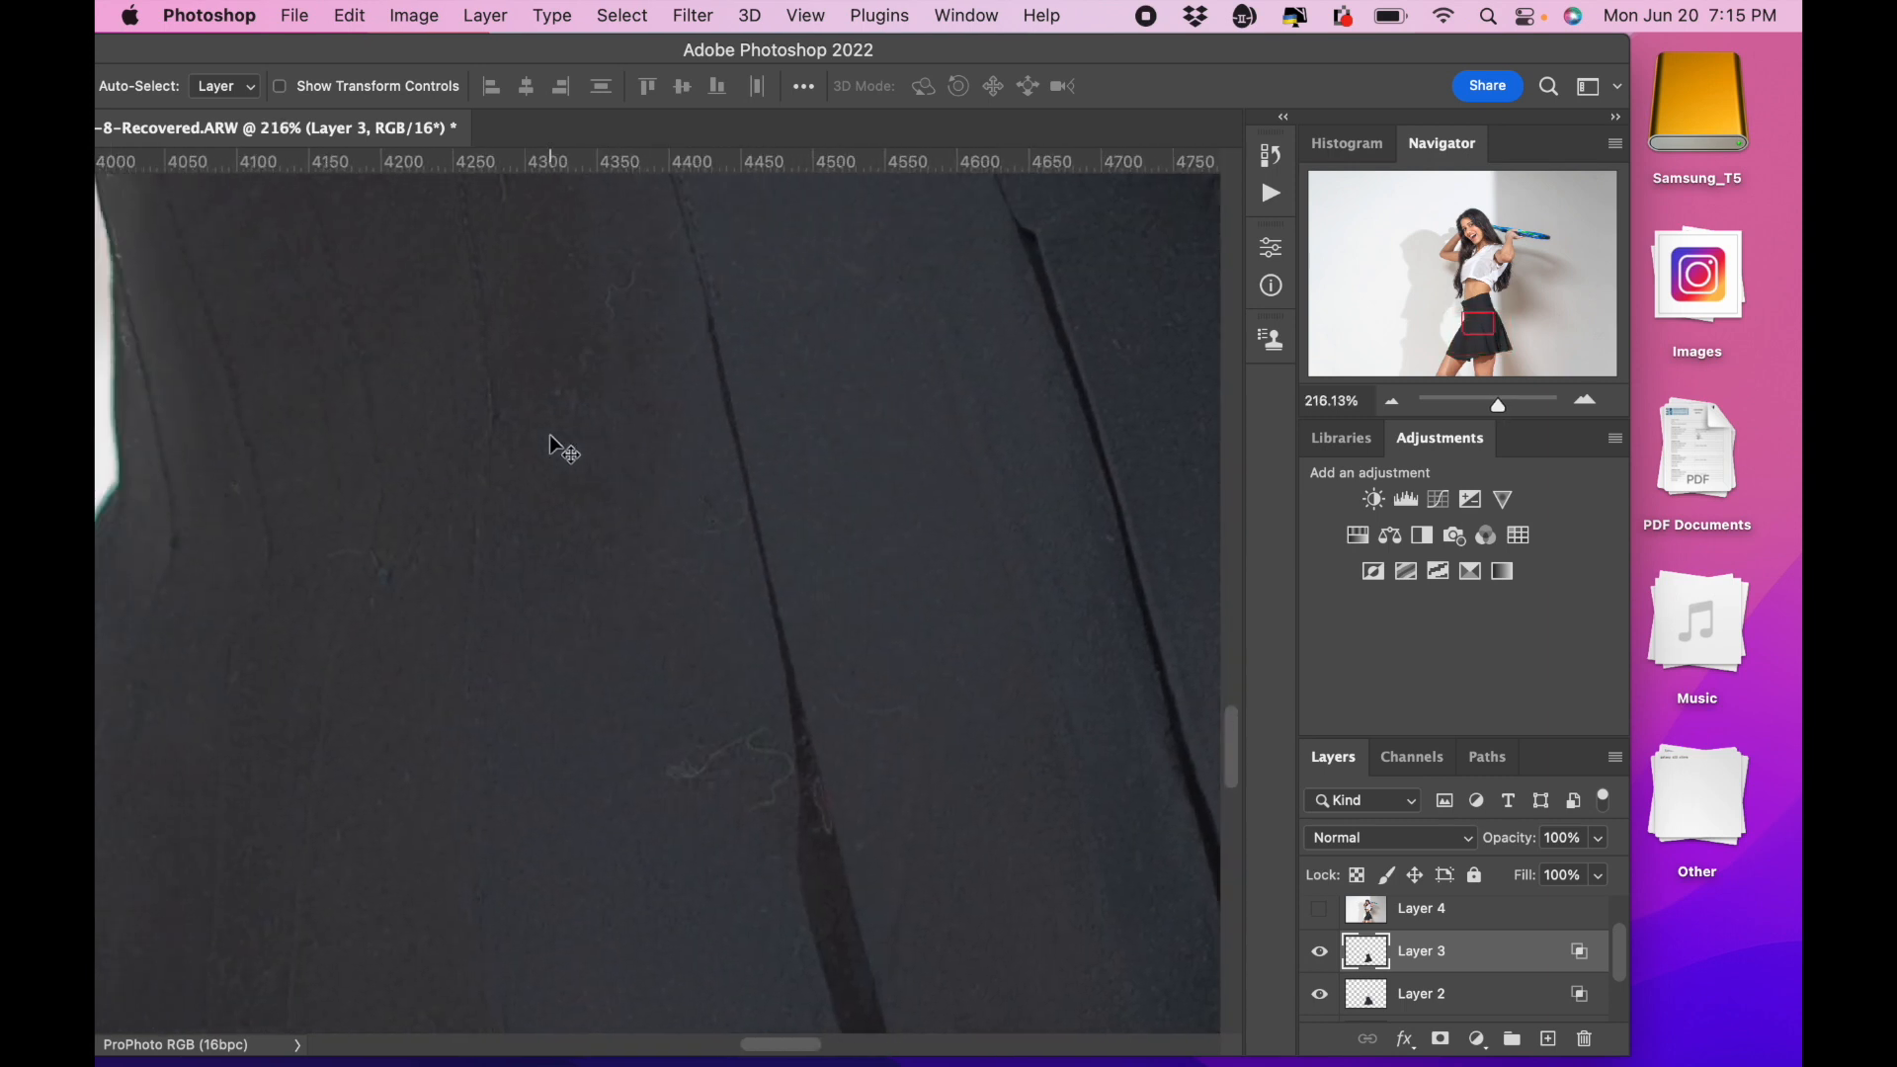
scroll(549, 434, down, 10)
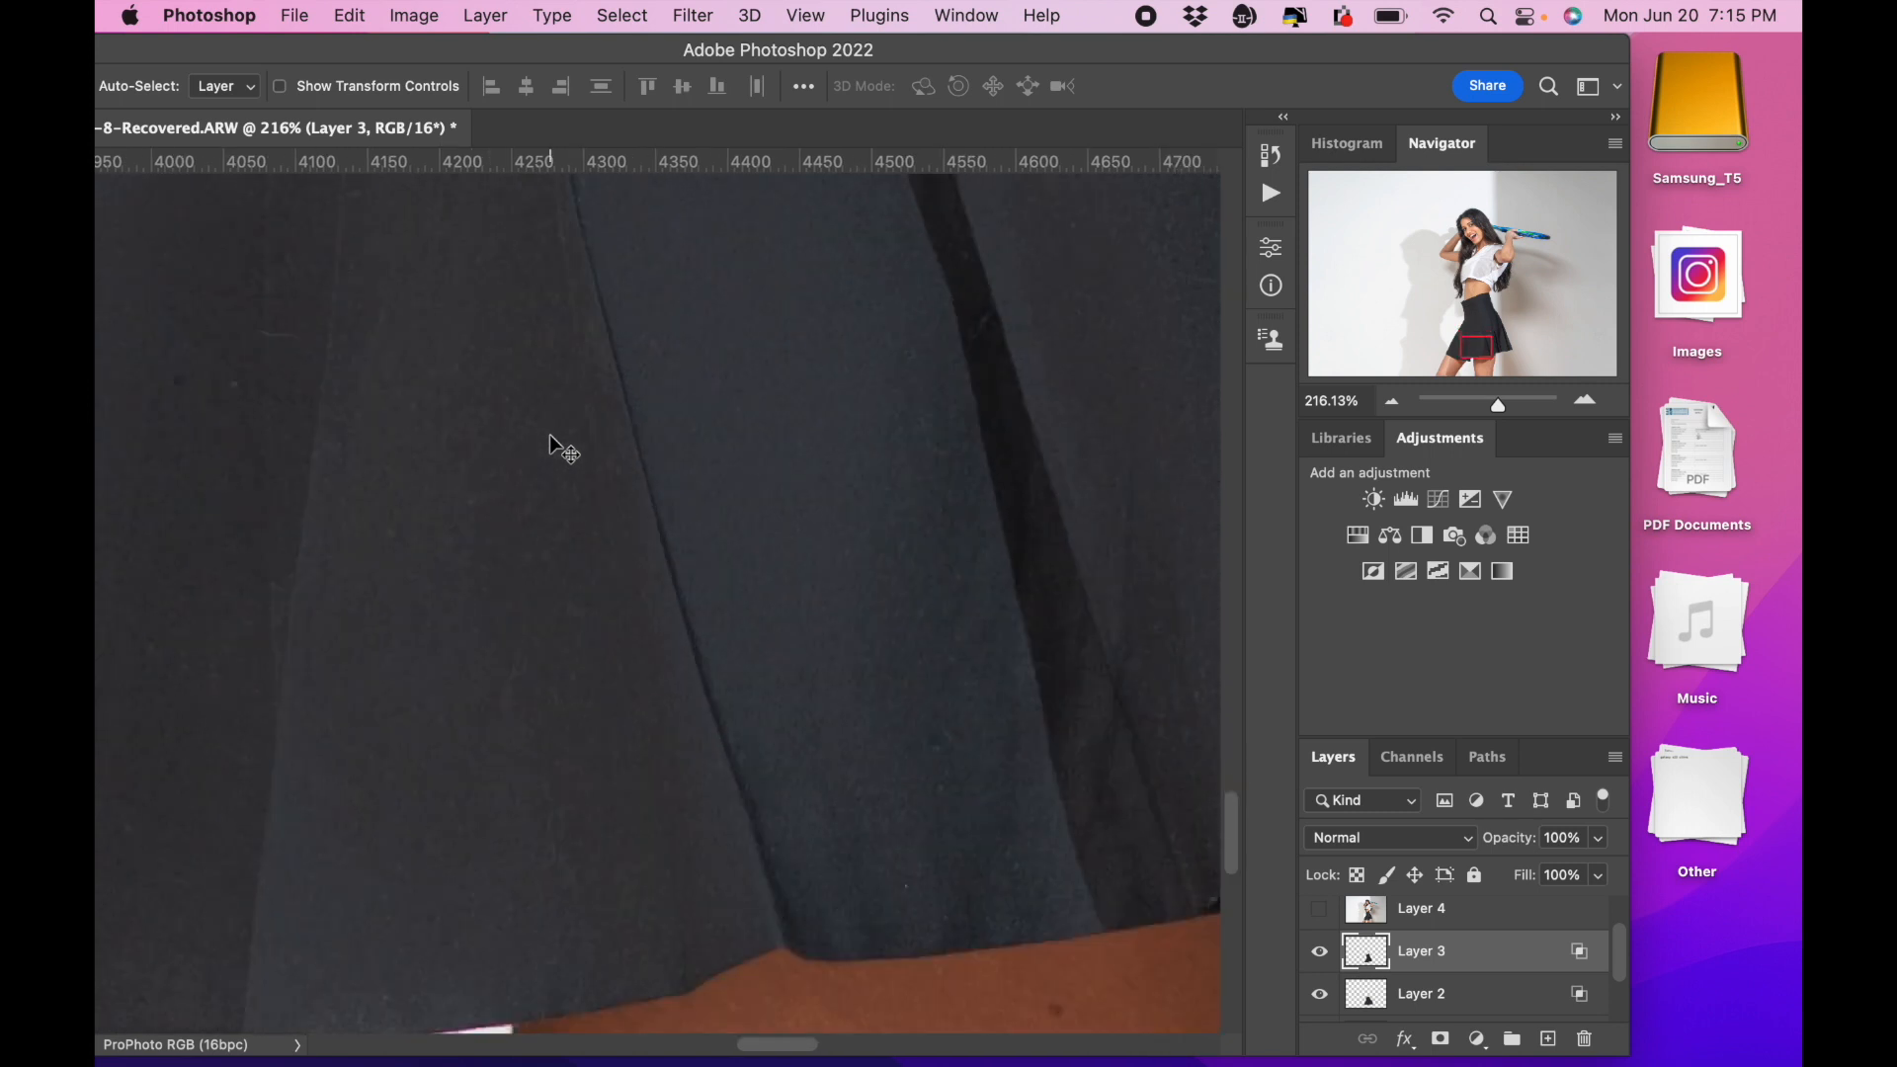
scroll(550, 435, right, 3)
scroll(550, 435, up, 2)
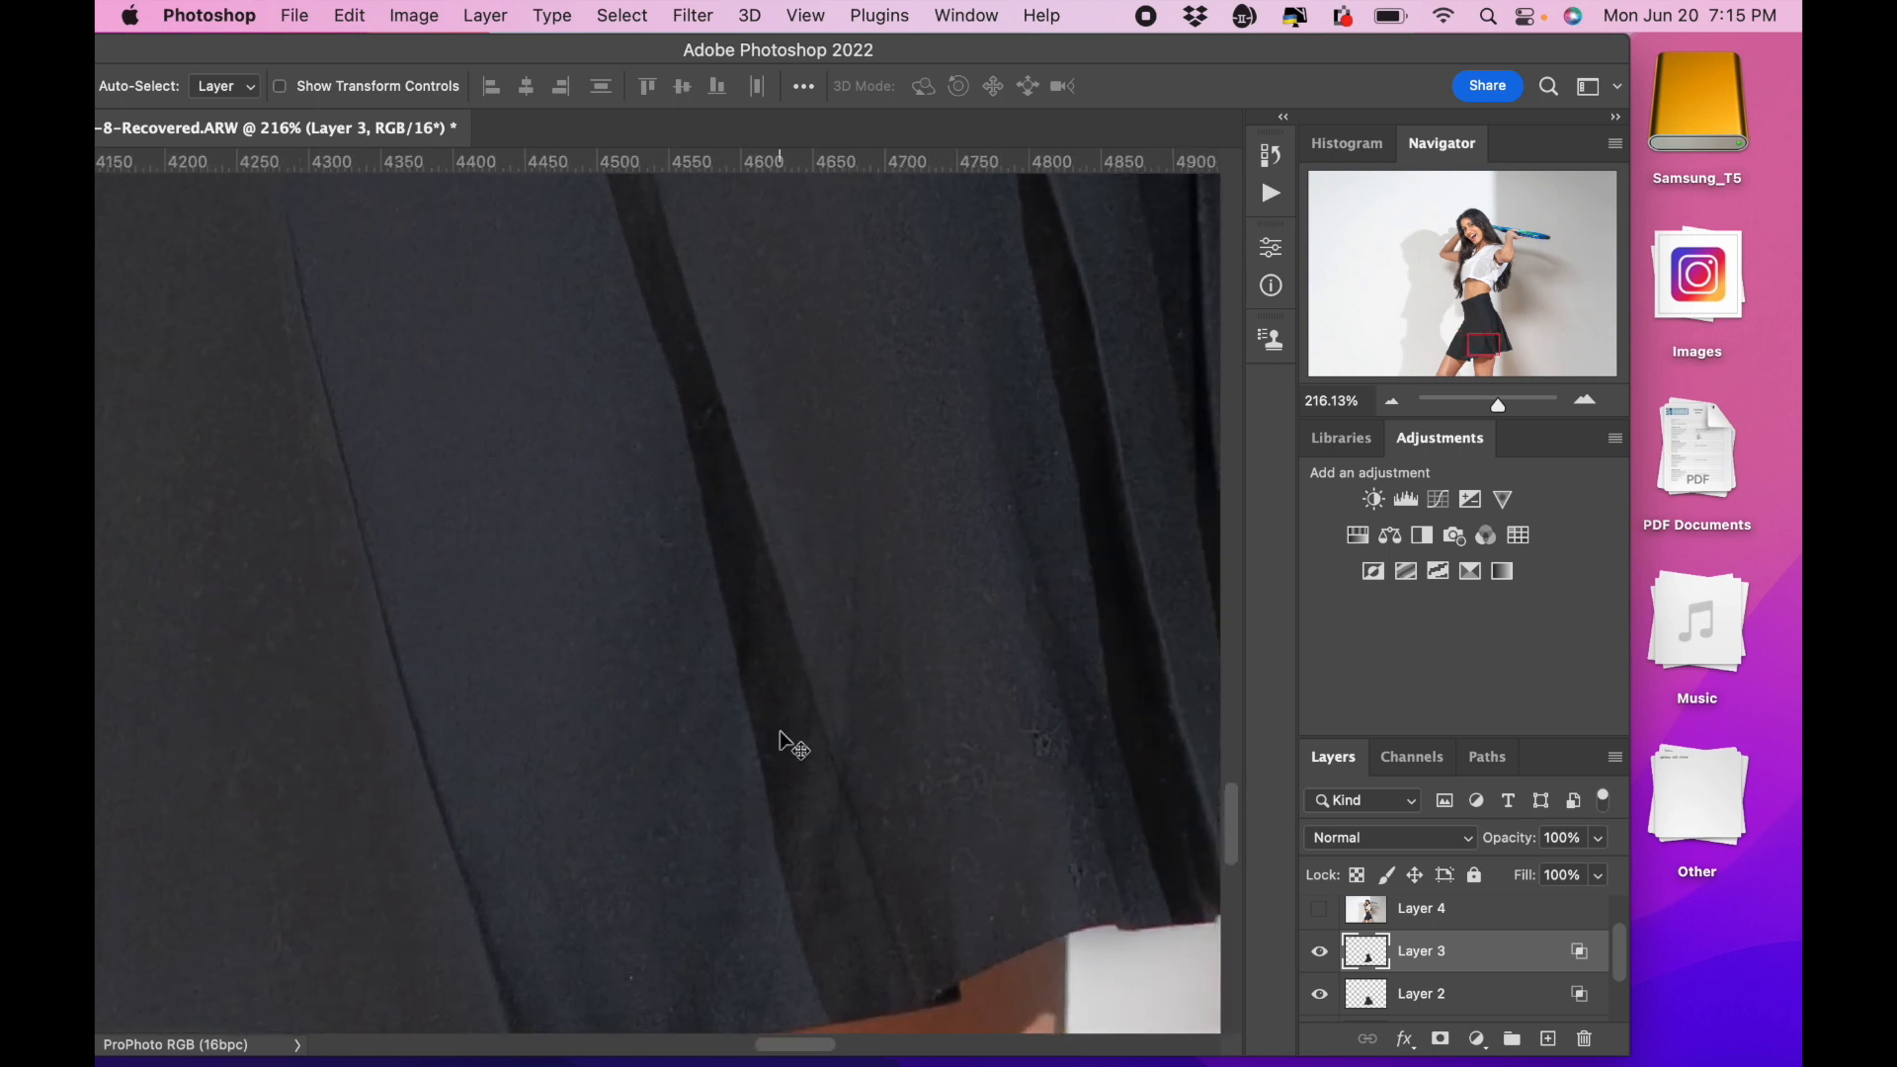
scroll(779, 731, down, 8)
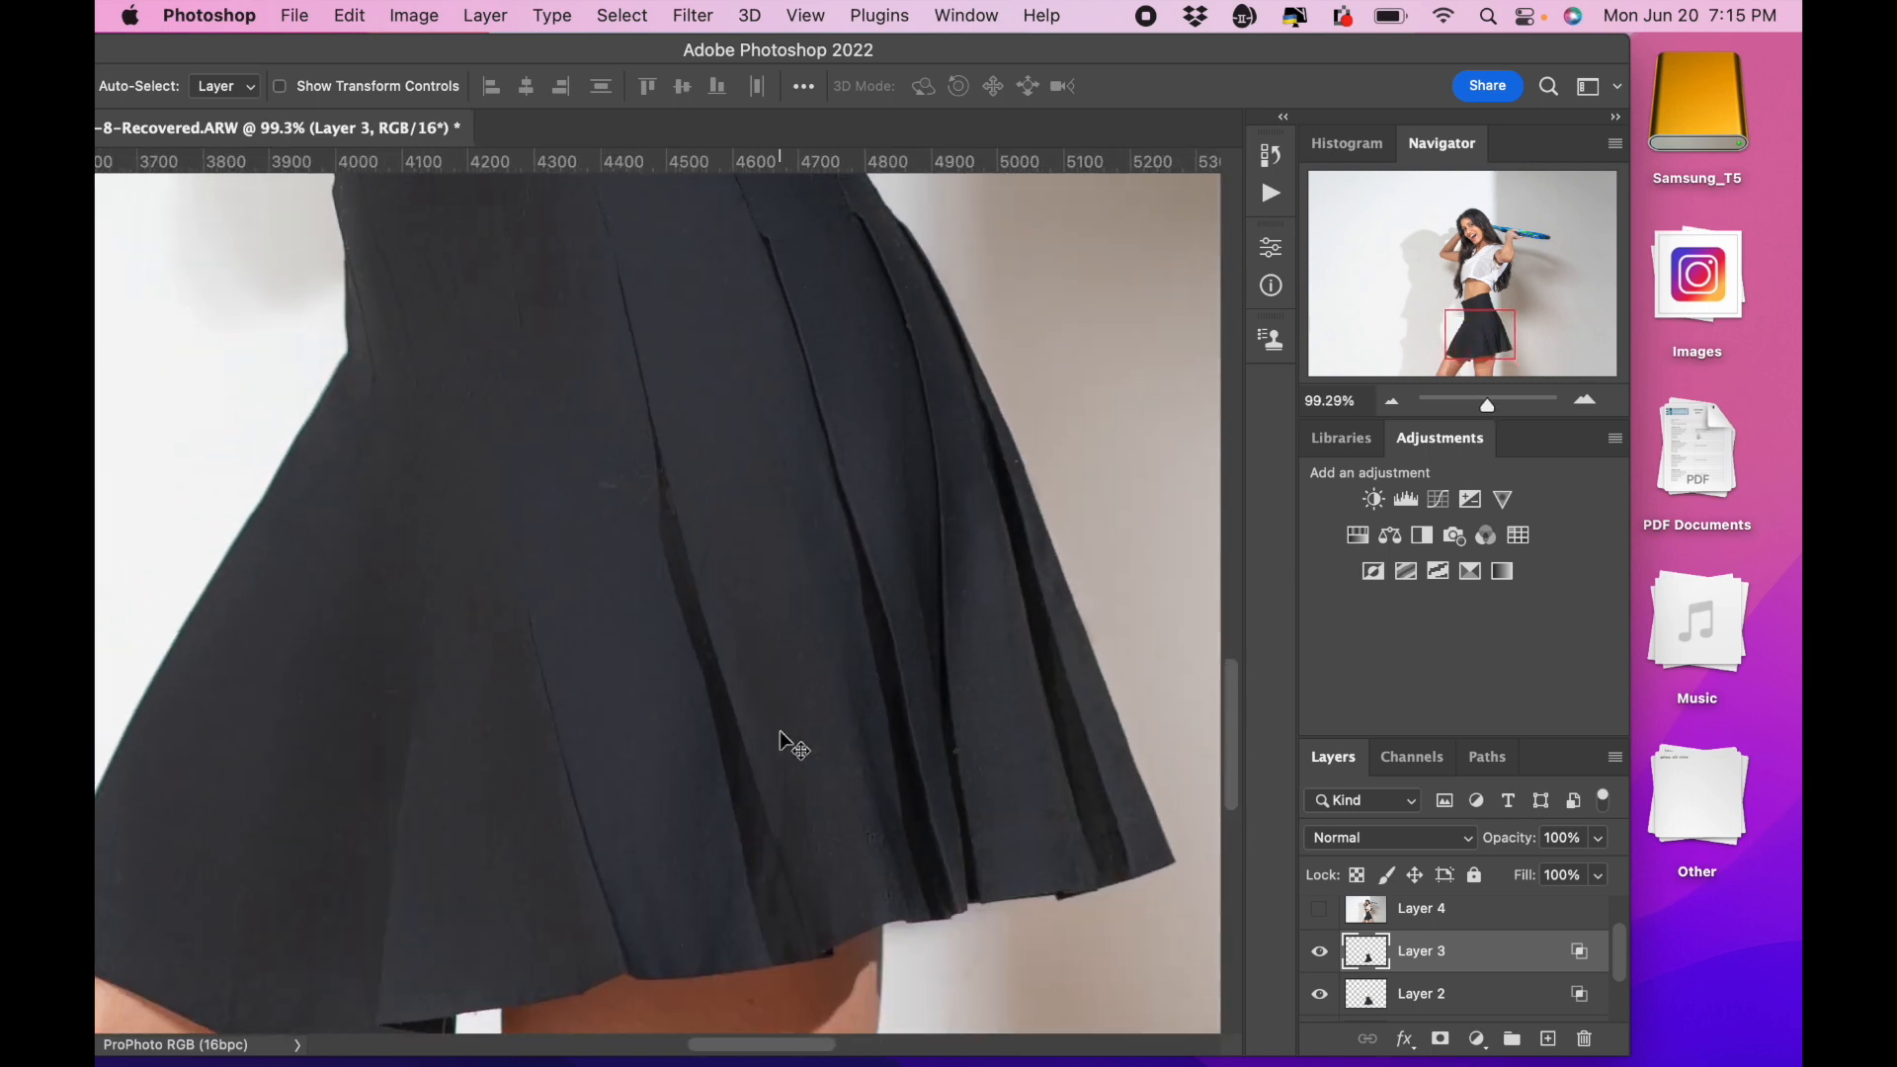
Isolate Layer 0 to view the original skirt, and restore Layers 1, 2 and 3 one by one to review the progression.
scroll(1339, 964, down, 2)
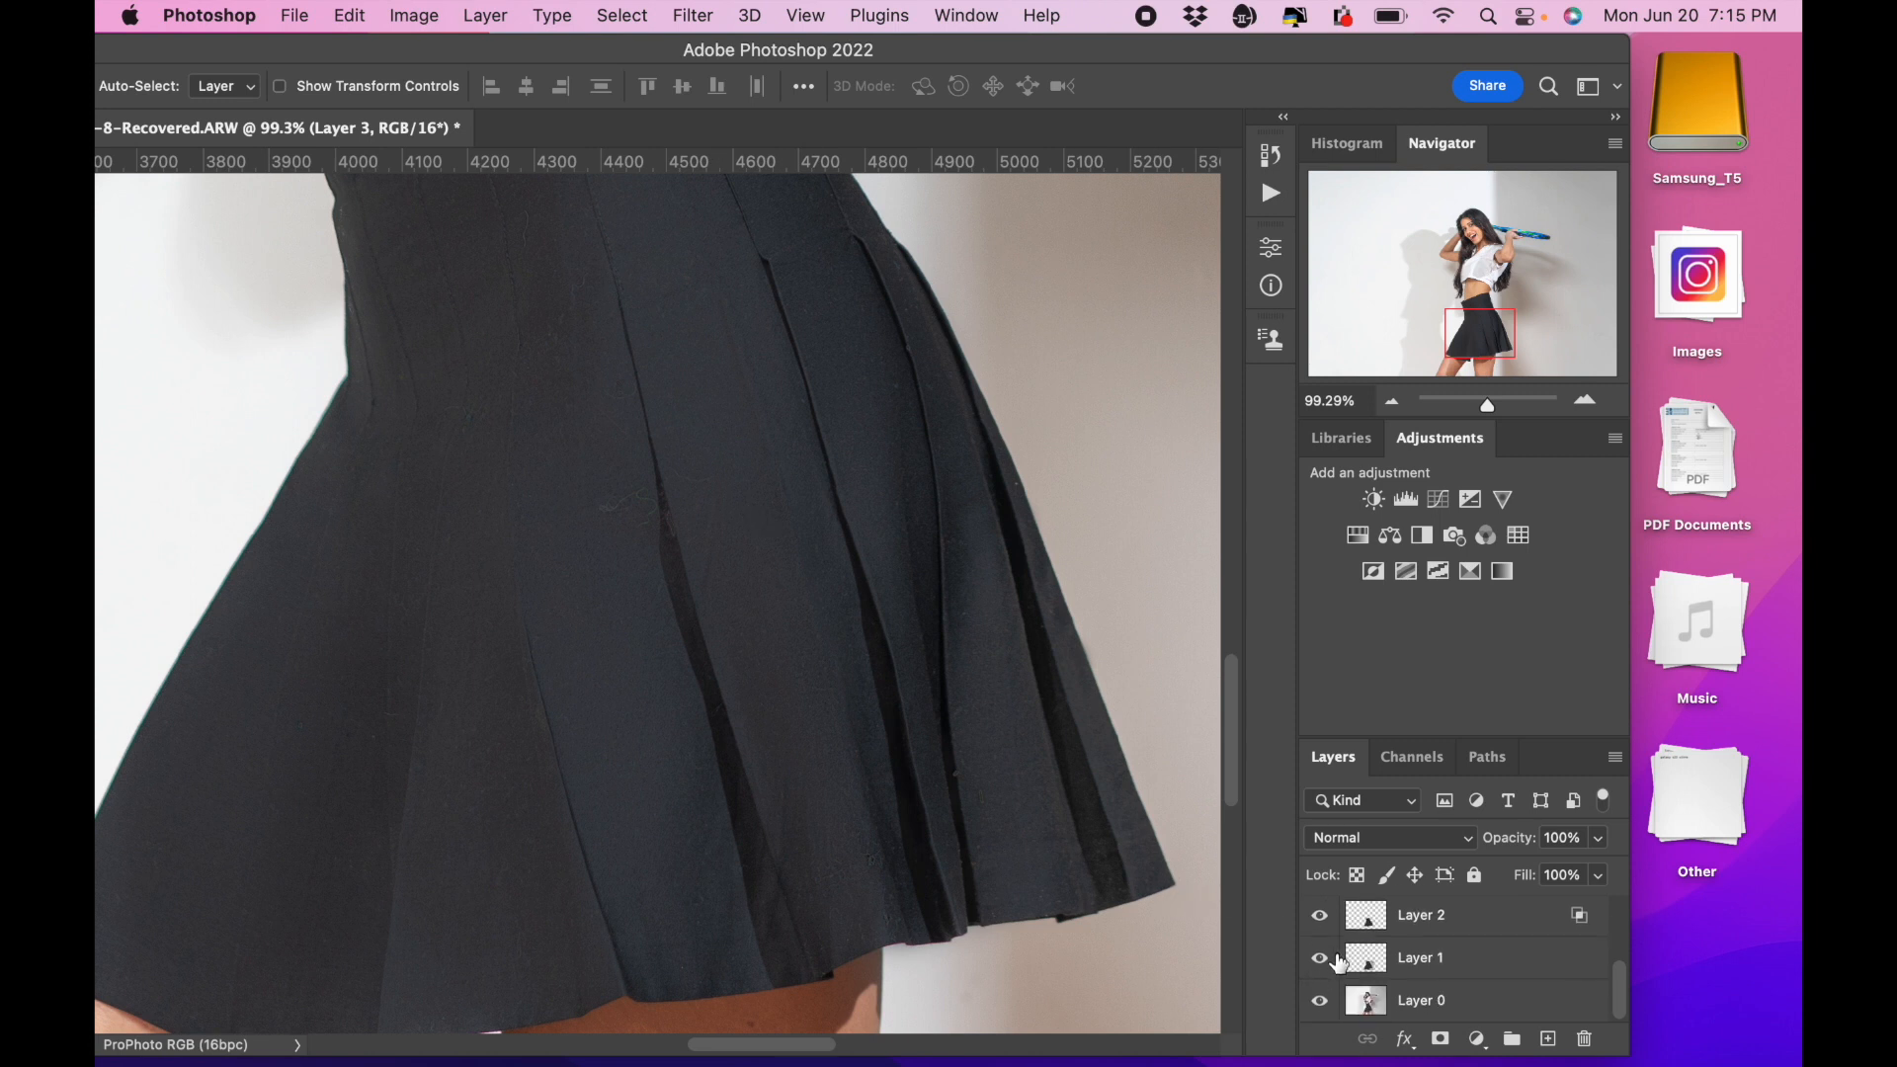
alt+click(1320, 1000)
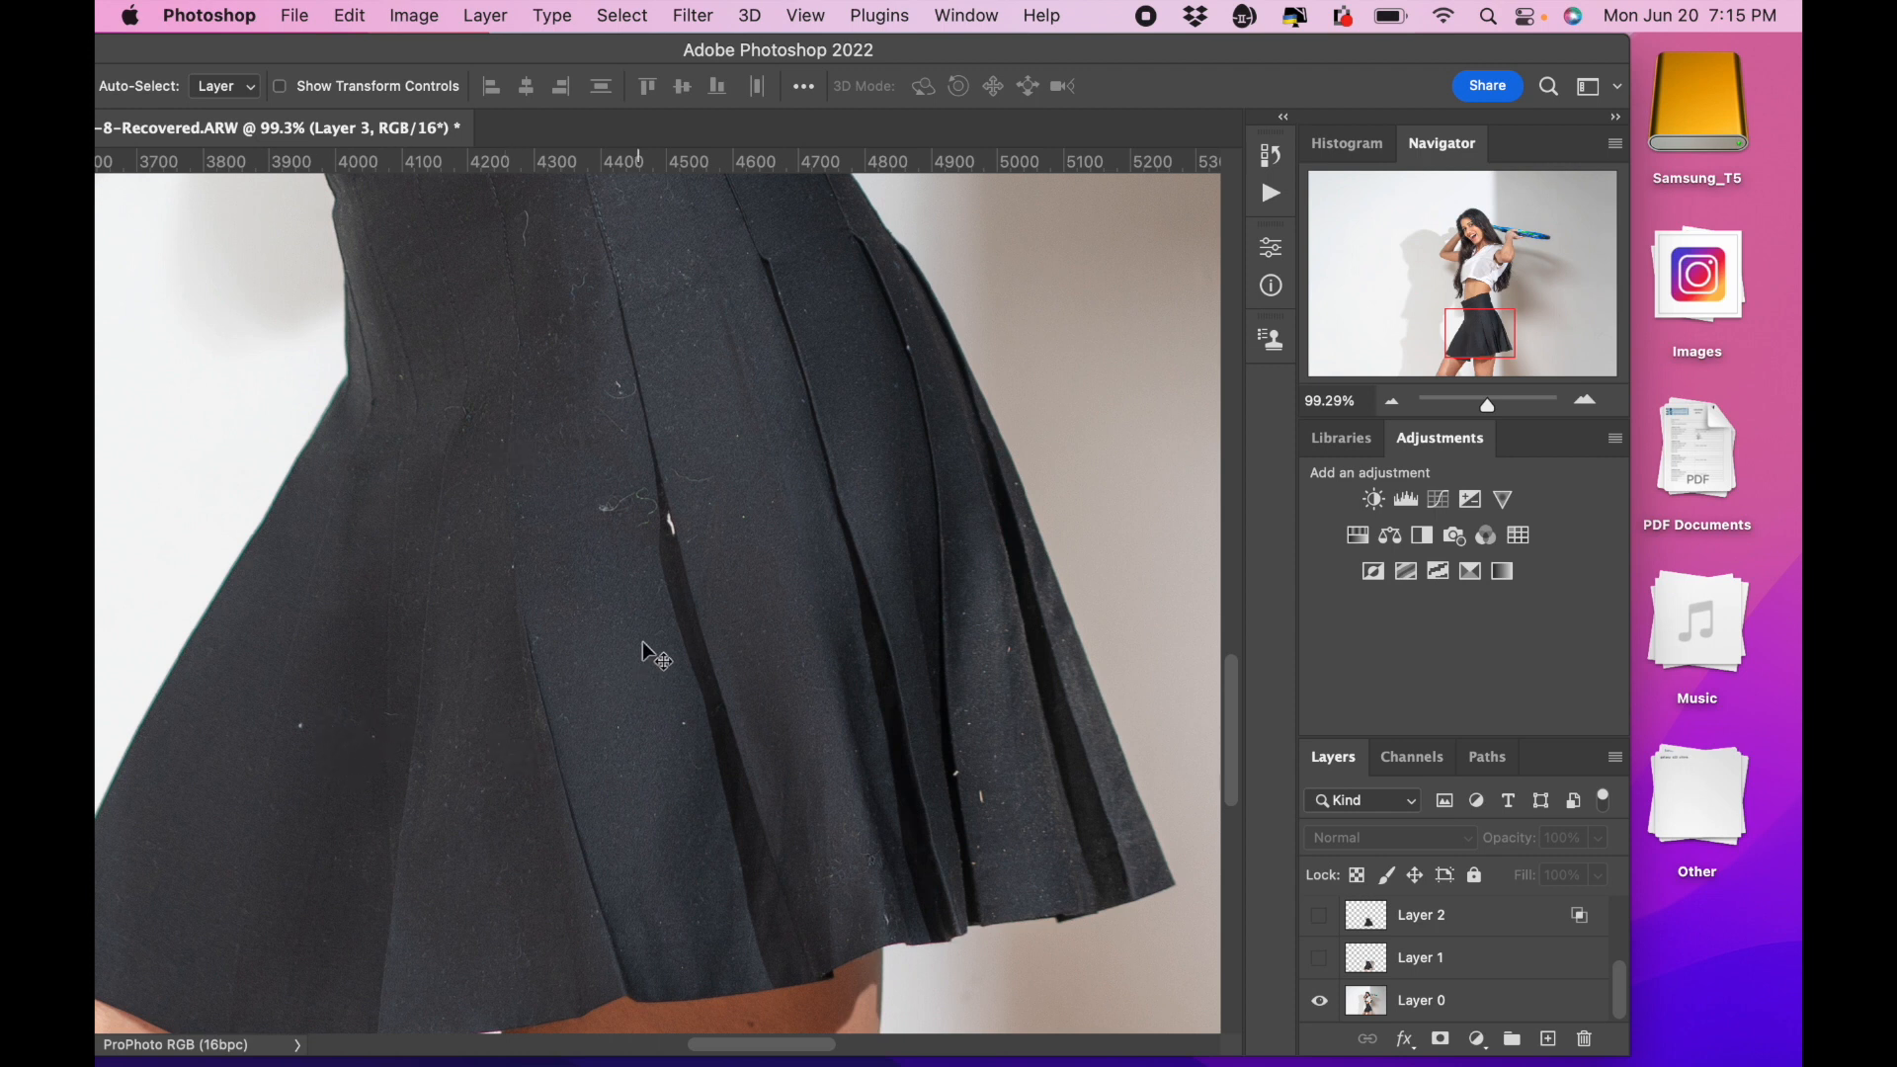
click(1323, 960)
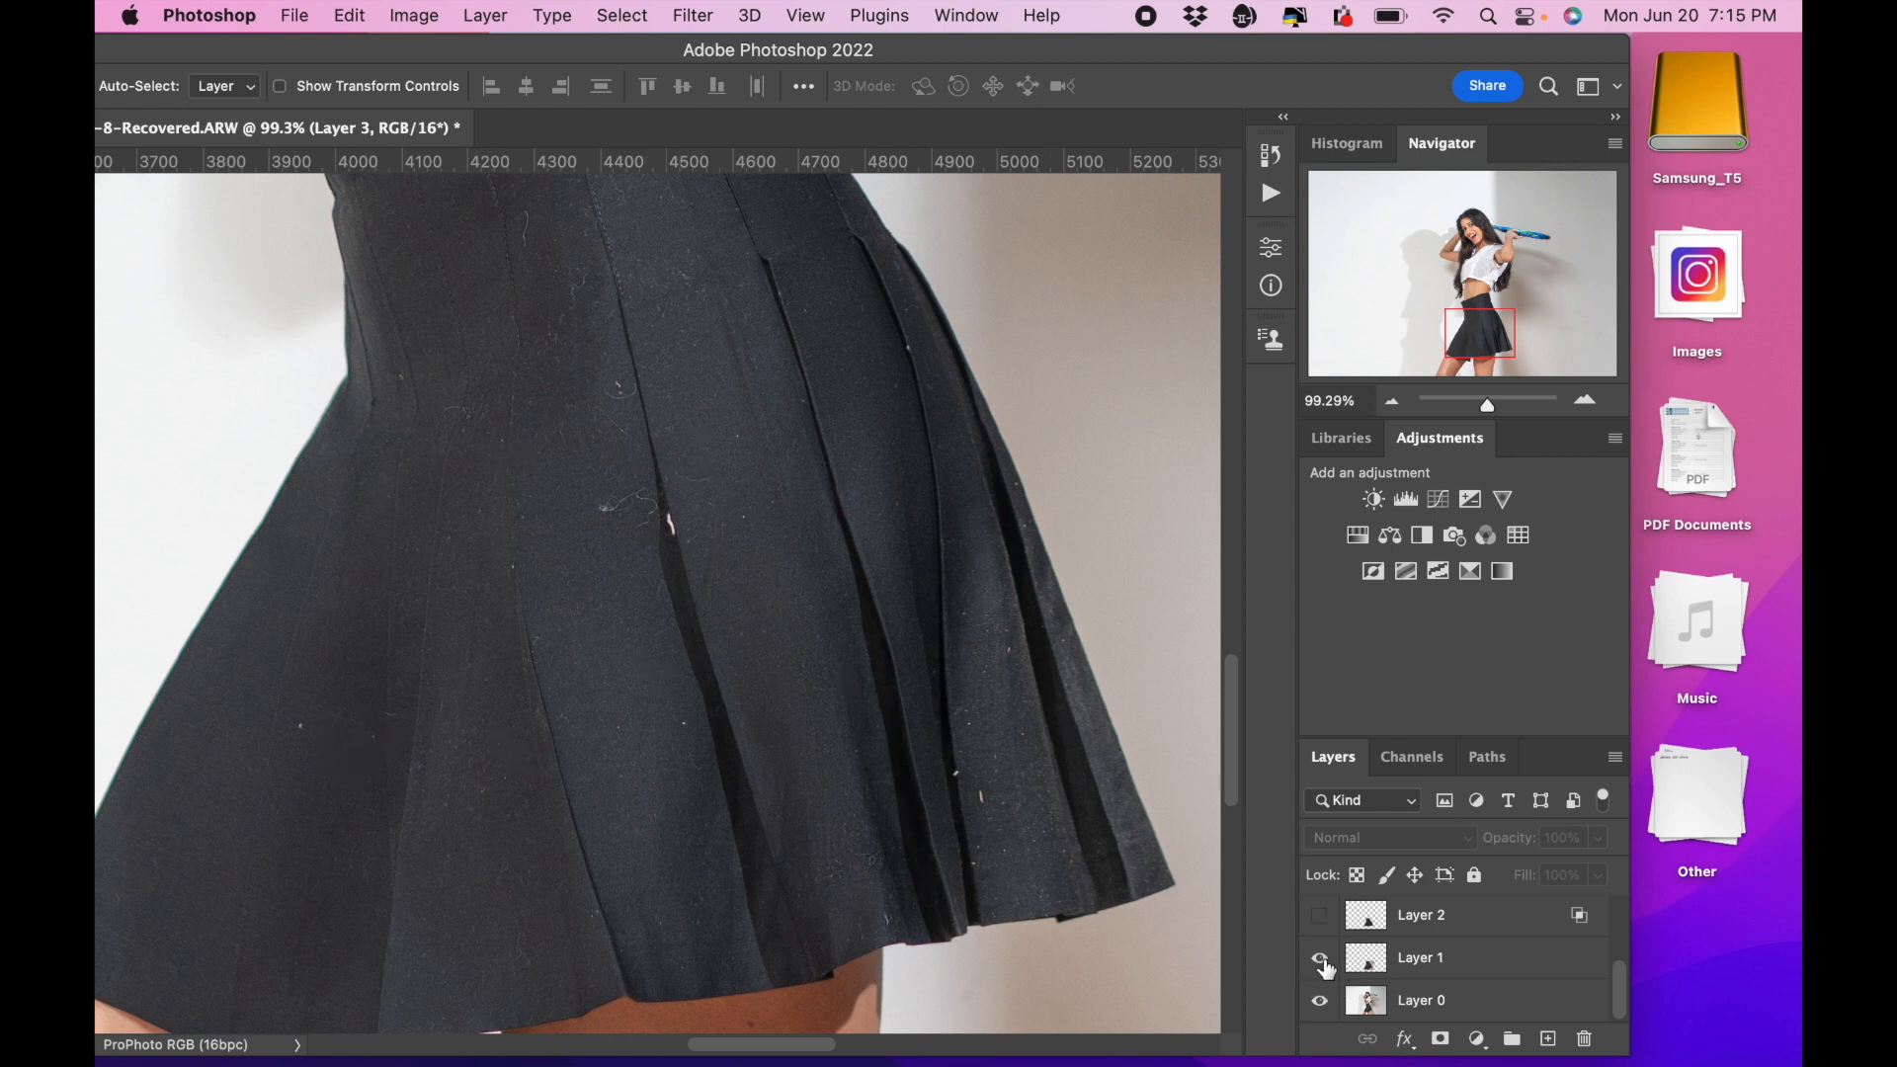
click(1320, 917)
scroll(1322, 921, up, 2)
click(1321, 959)
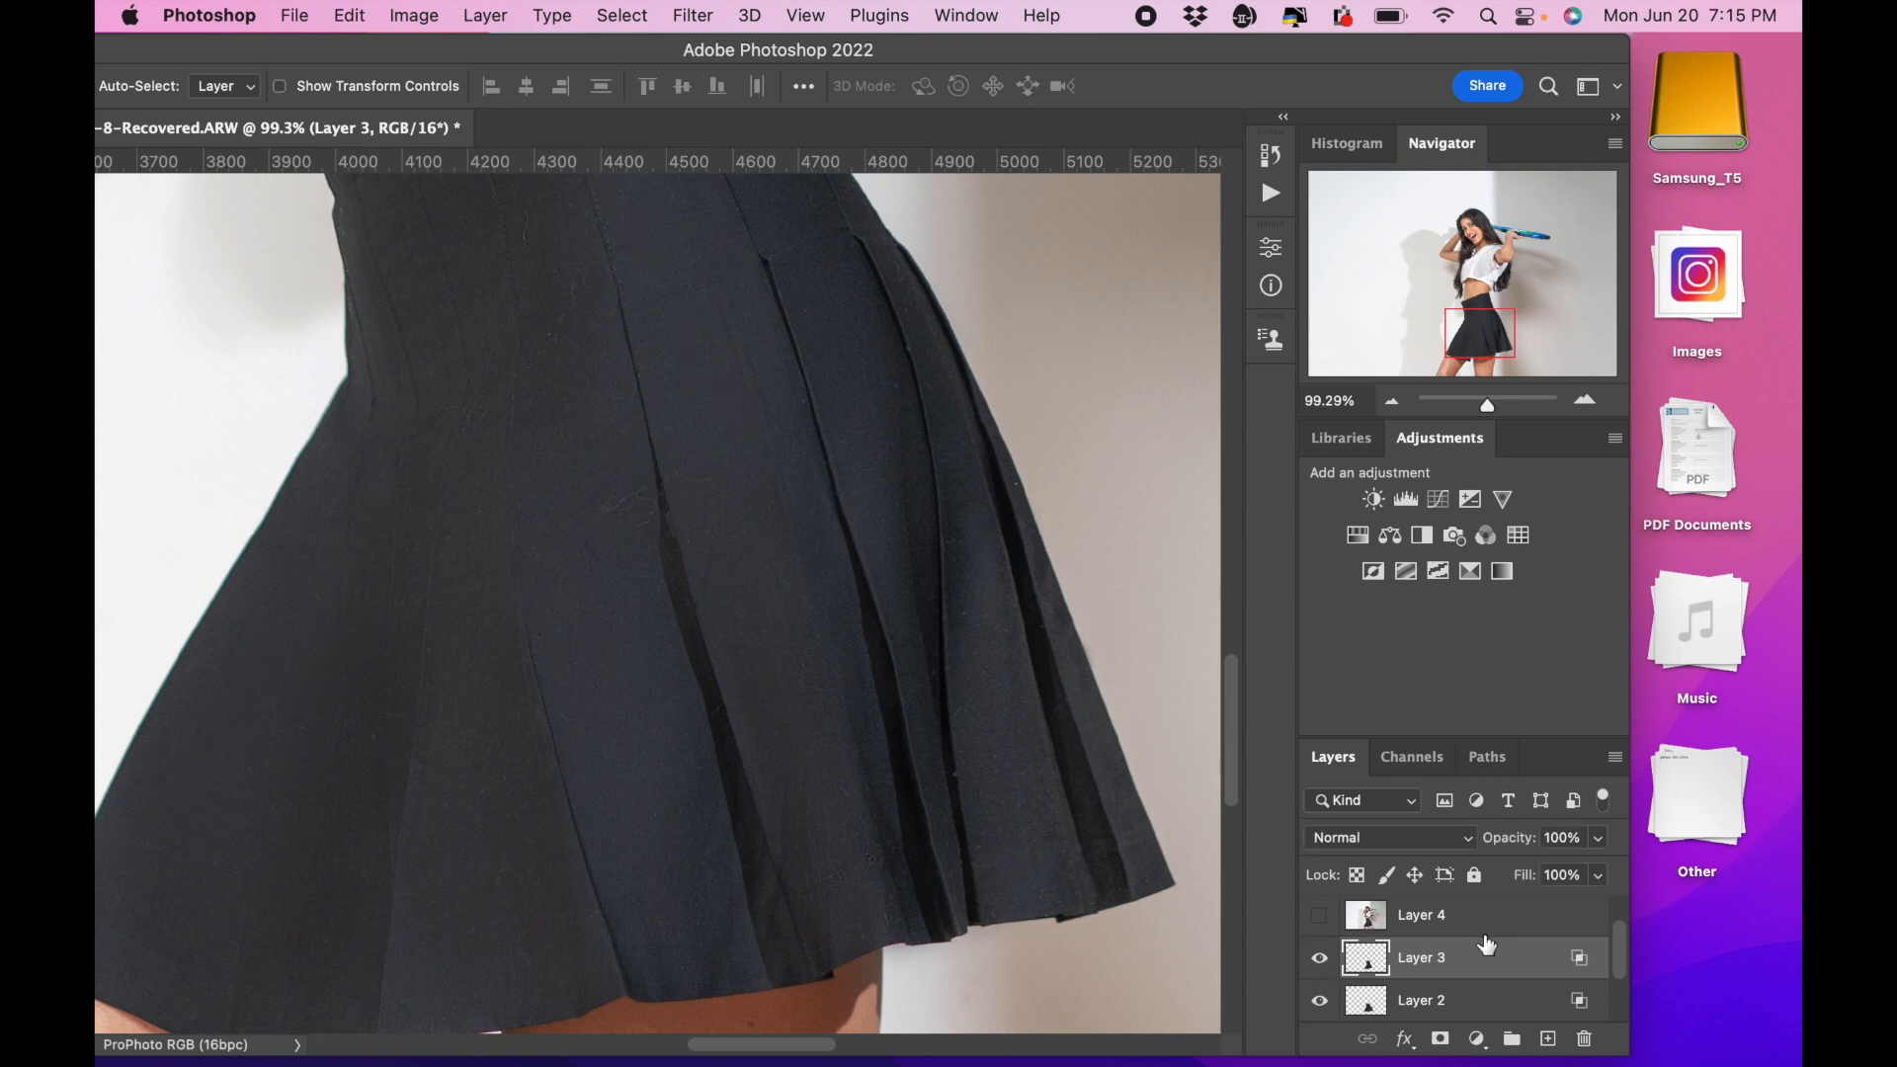
Show Layer 4 above the painted layers, comparing the skirt with and without it.
scroll(1477, 947, up, 1)
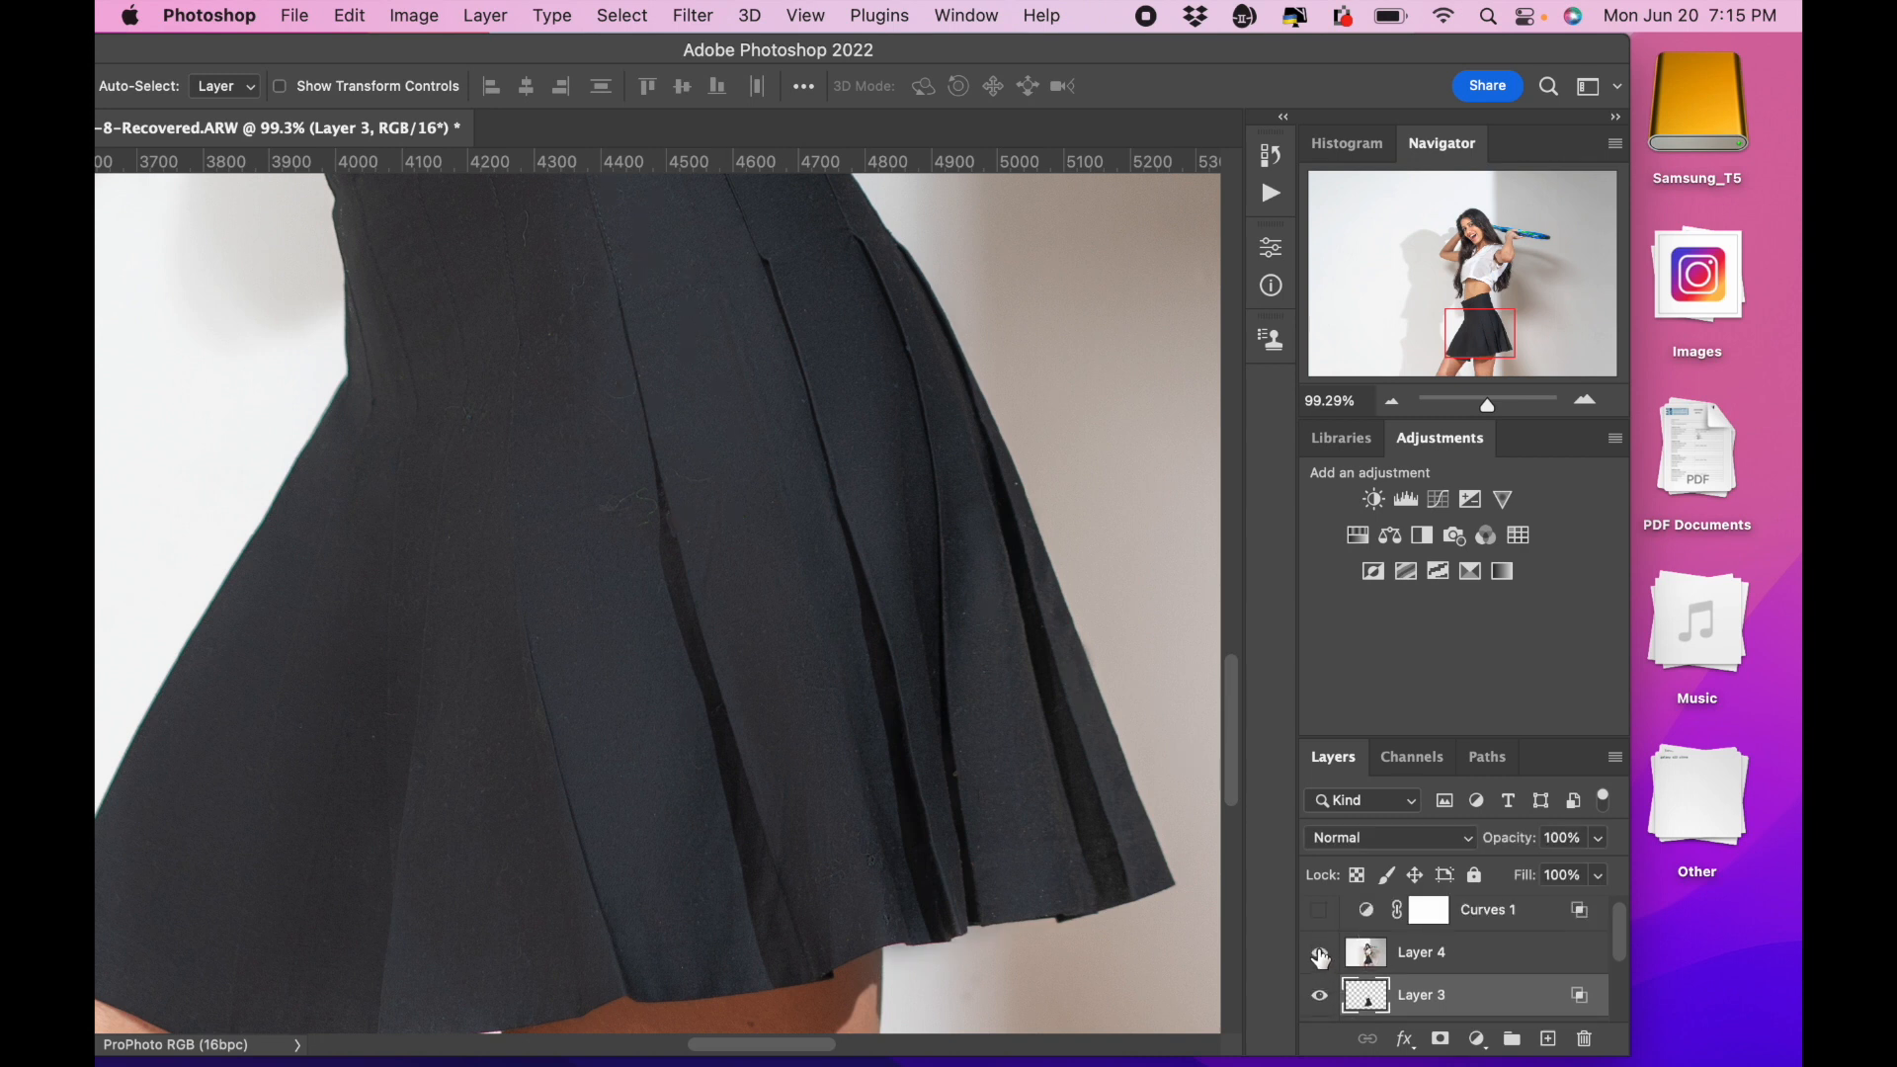
click(1321, 959)
click(1321, 959)
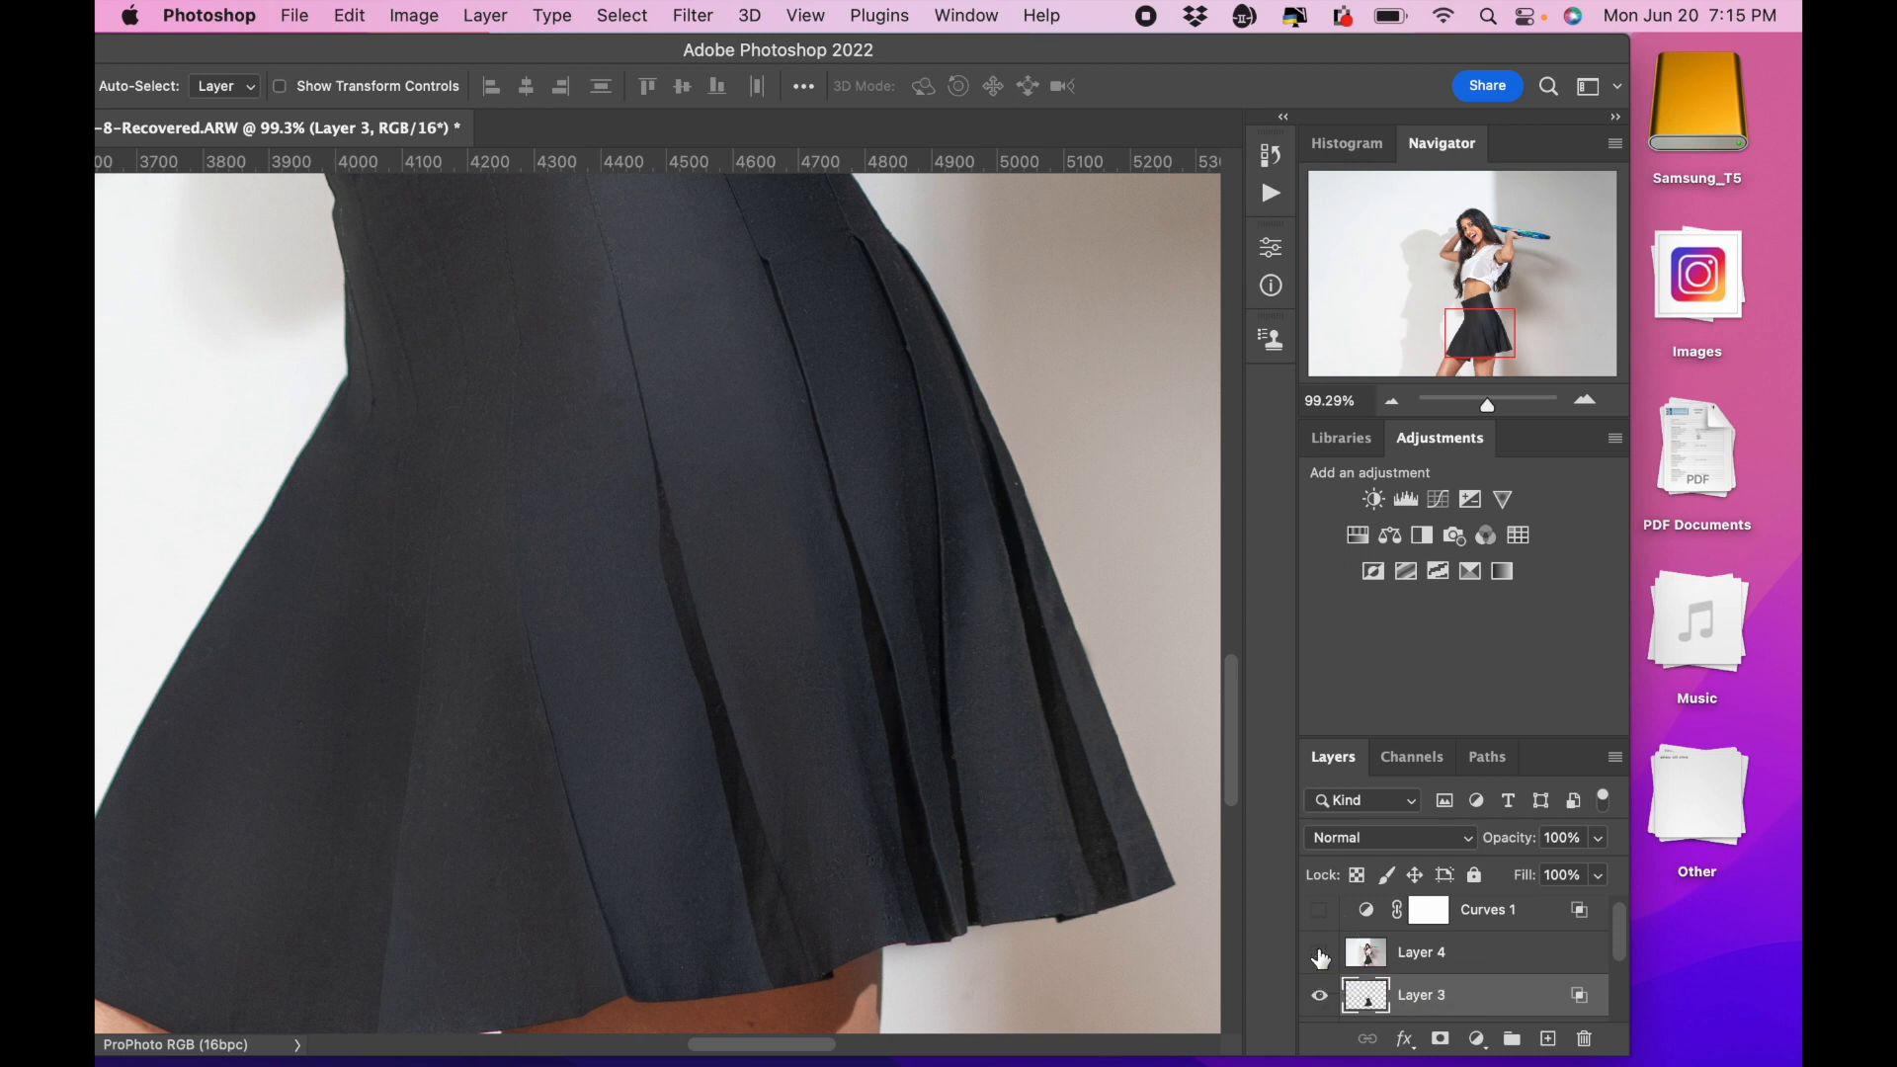
click(1321, 958)
Preview the Retouch4me Portrait Volumes filter on Layer 4 at Blend 156 against the original, and close it without applying.
click(1438, 952)
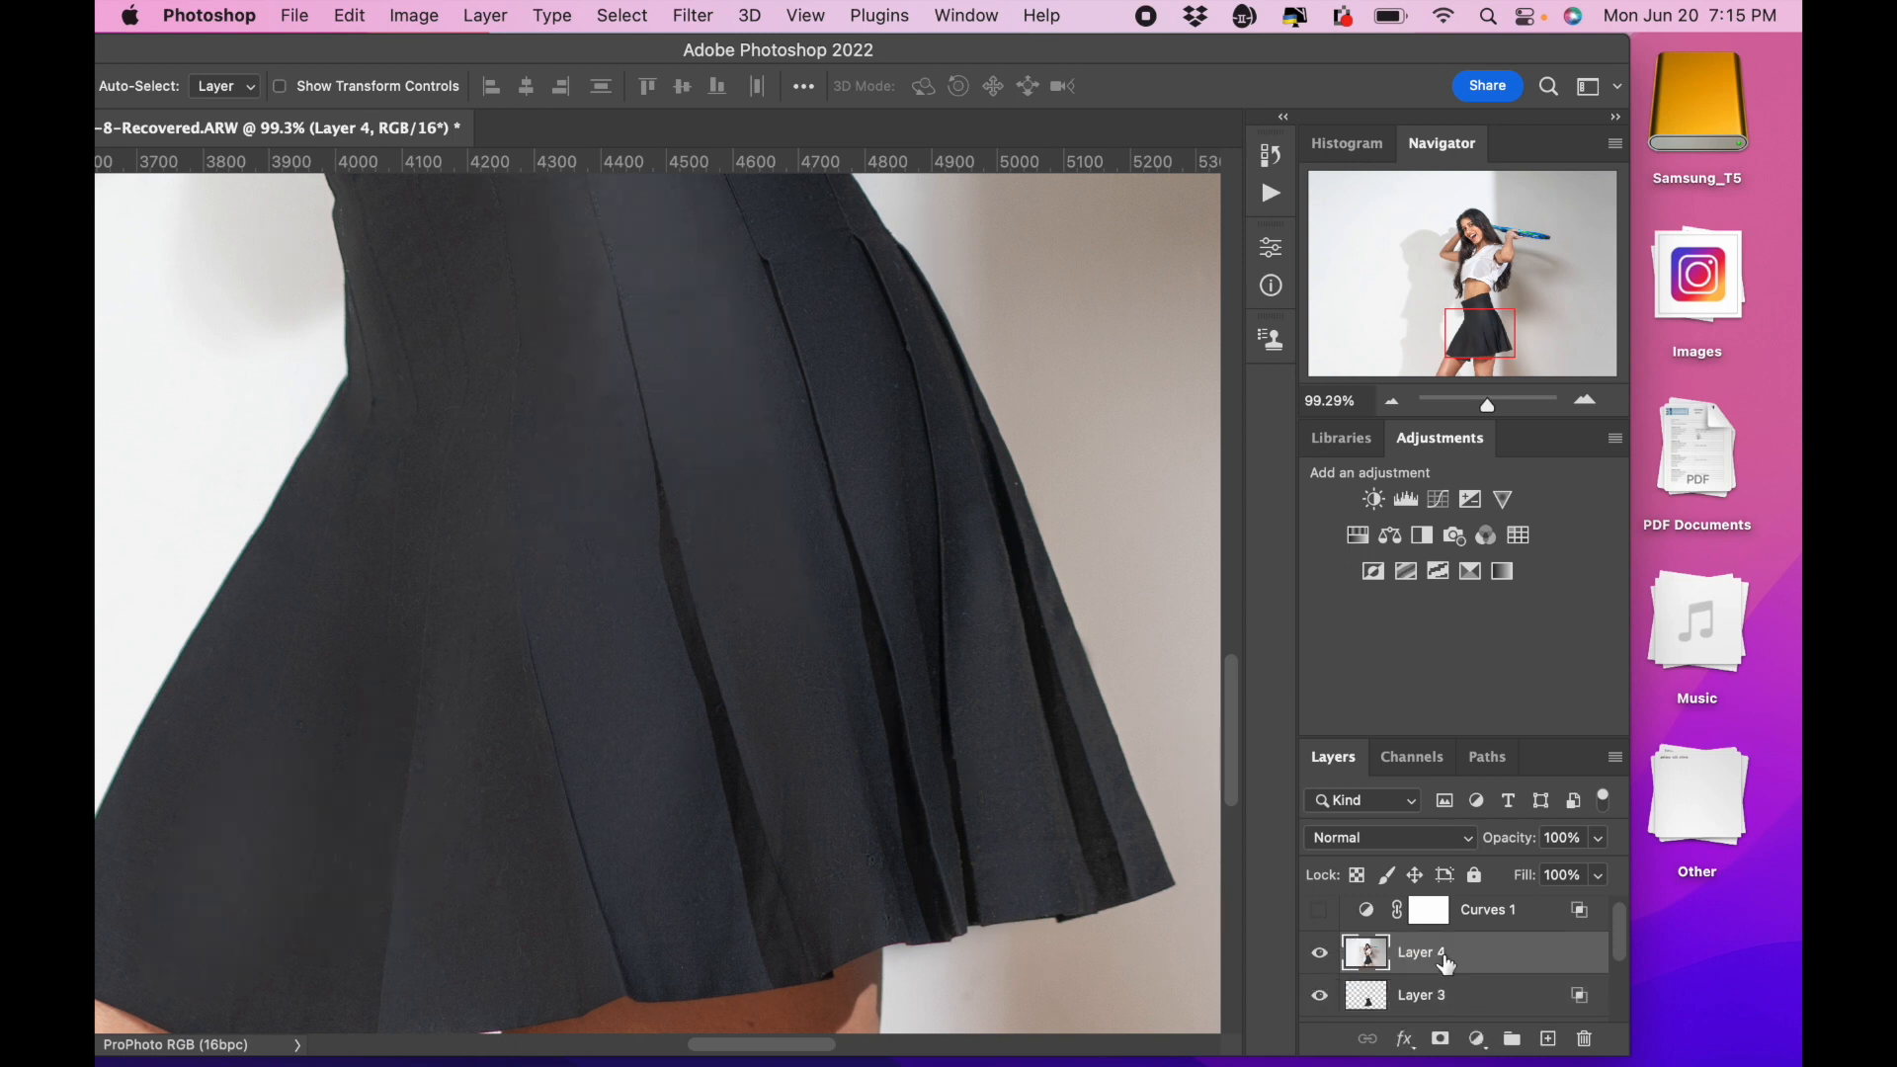
click(692, 16)
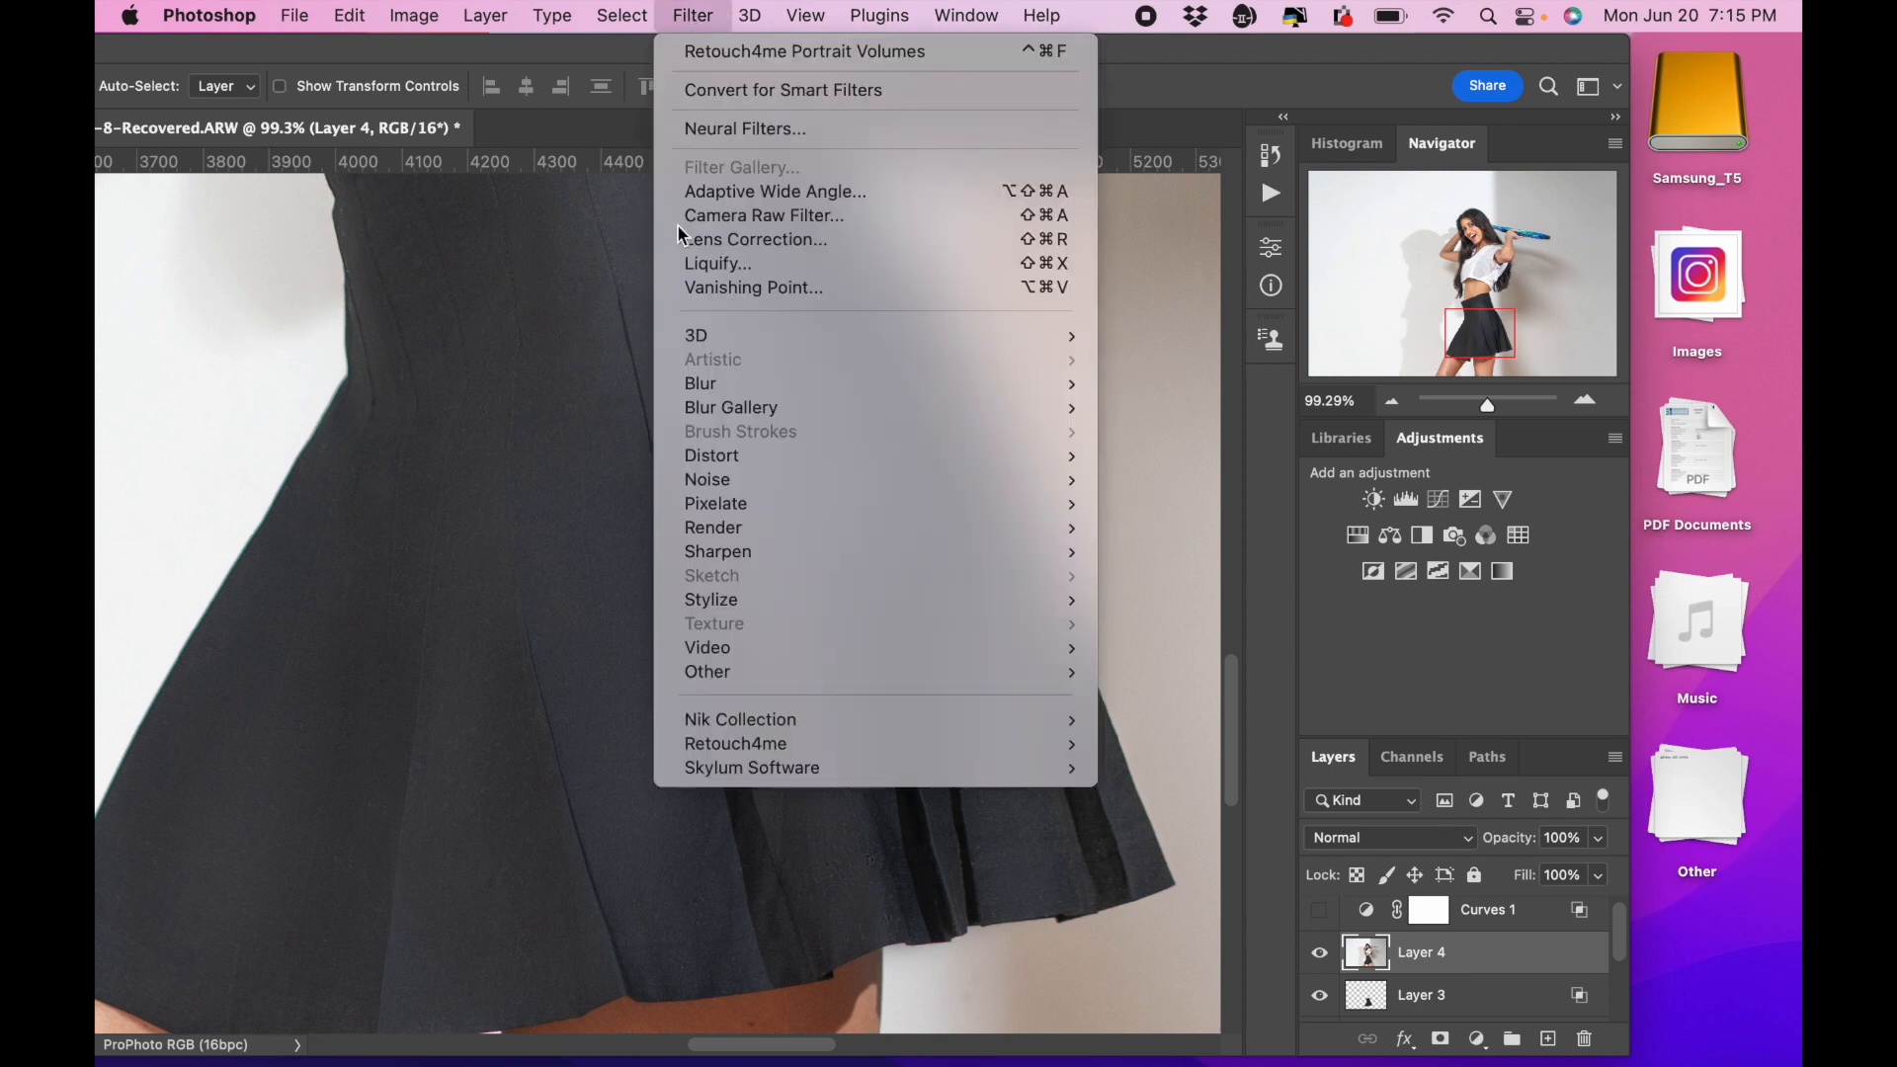
mouse_move(742, 754)
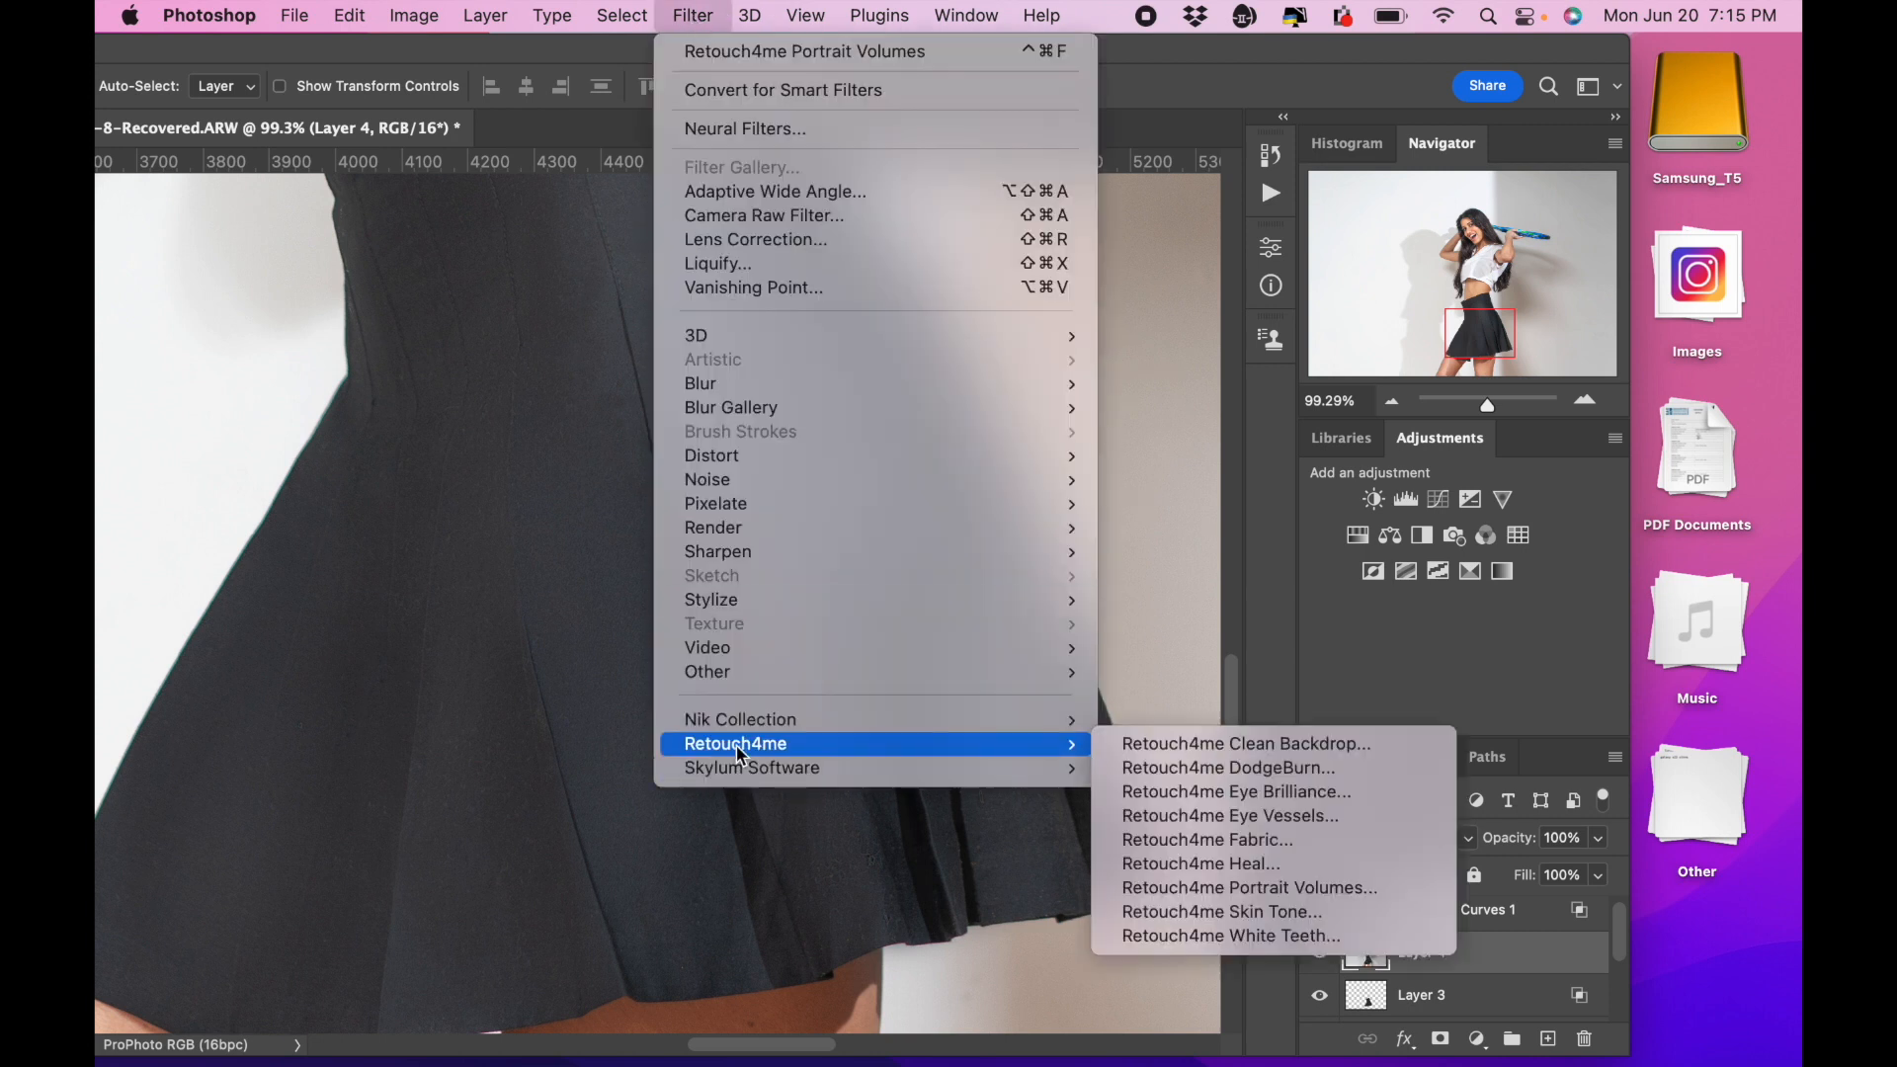
click(1235, 892)
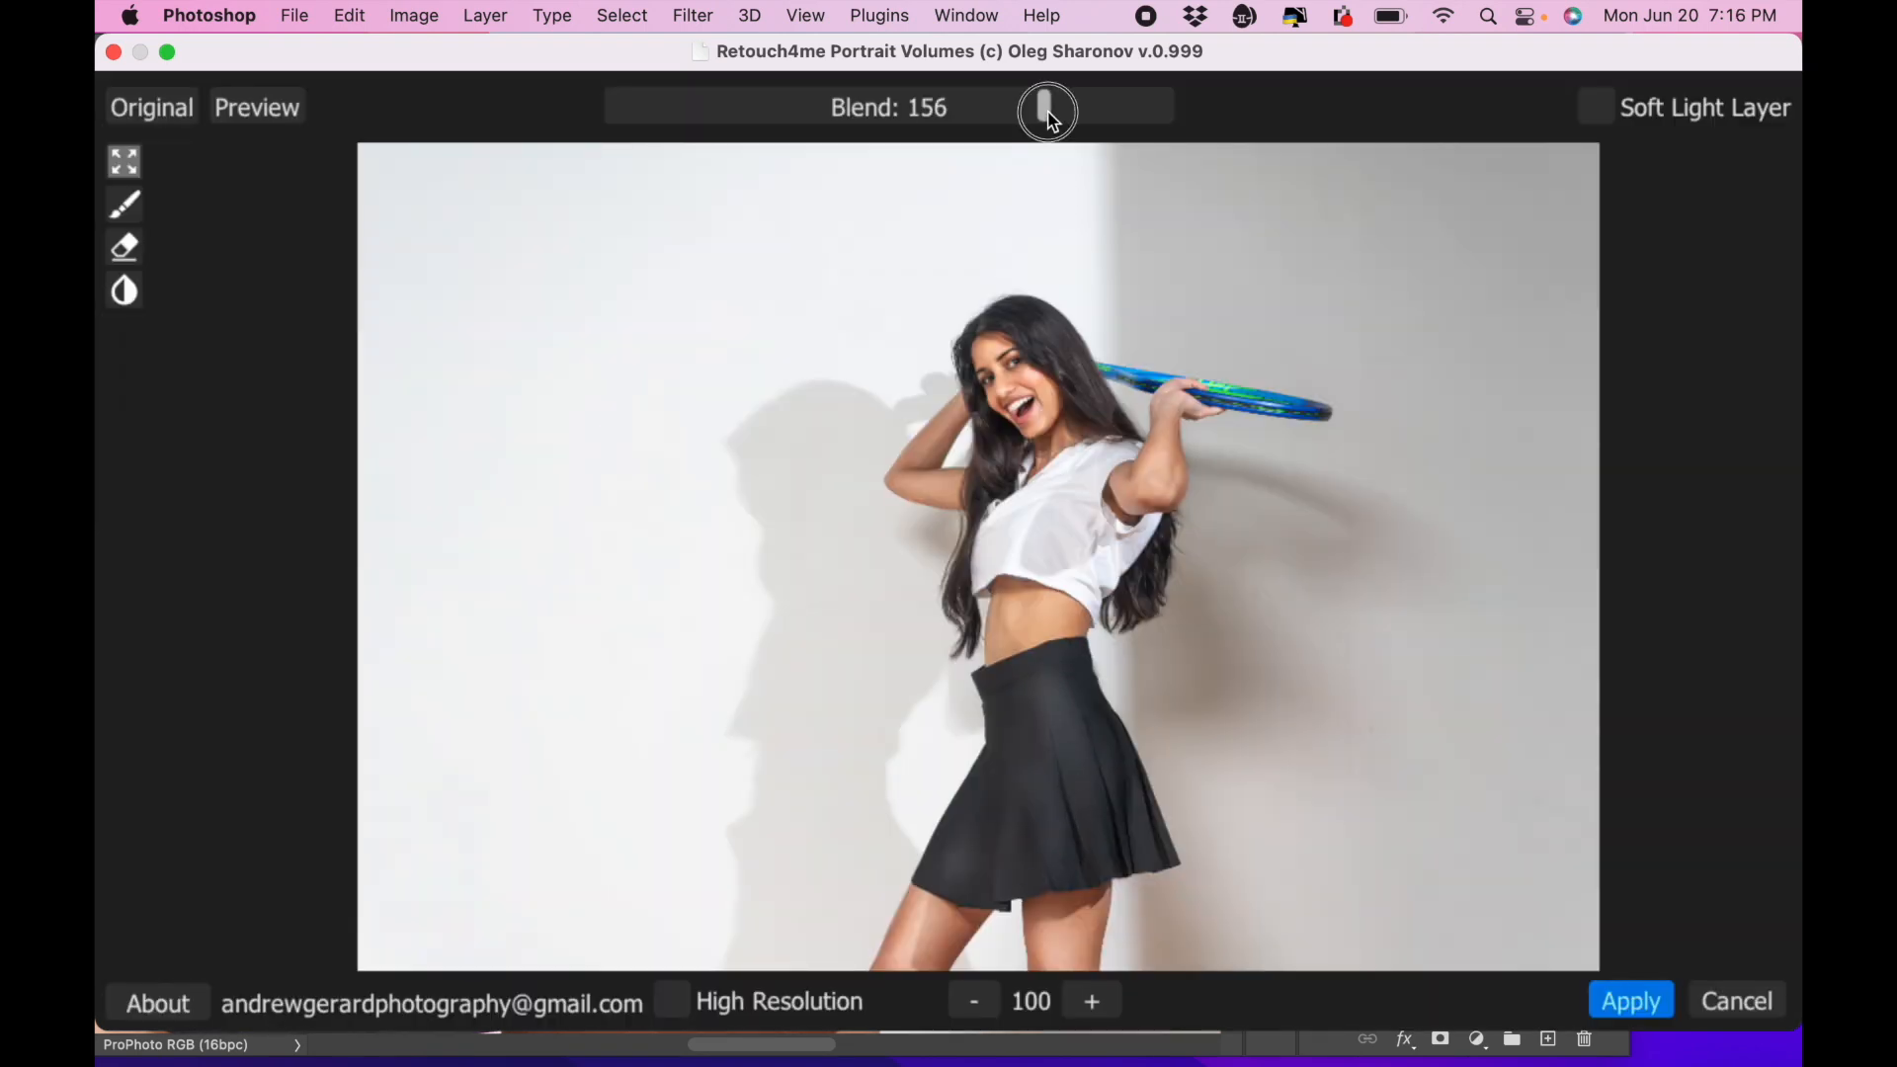
click(182, 114)
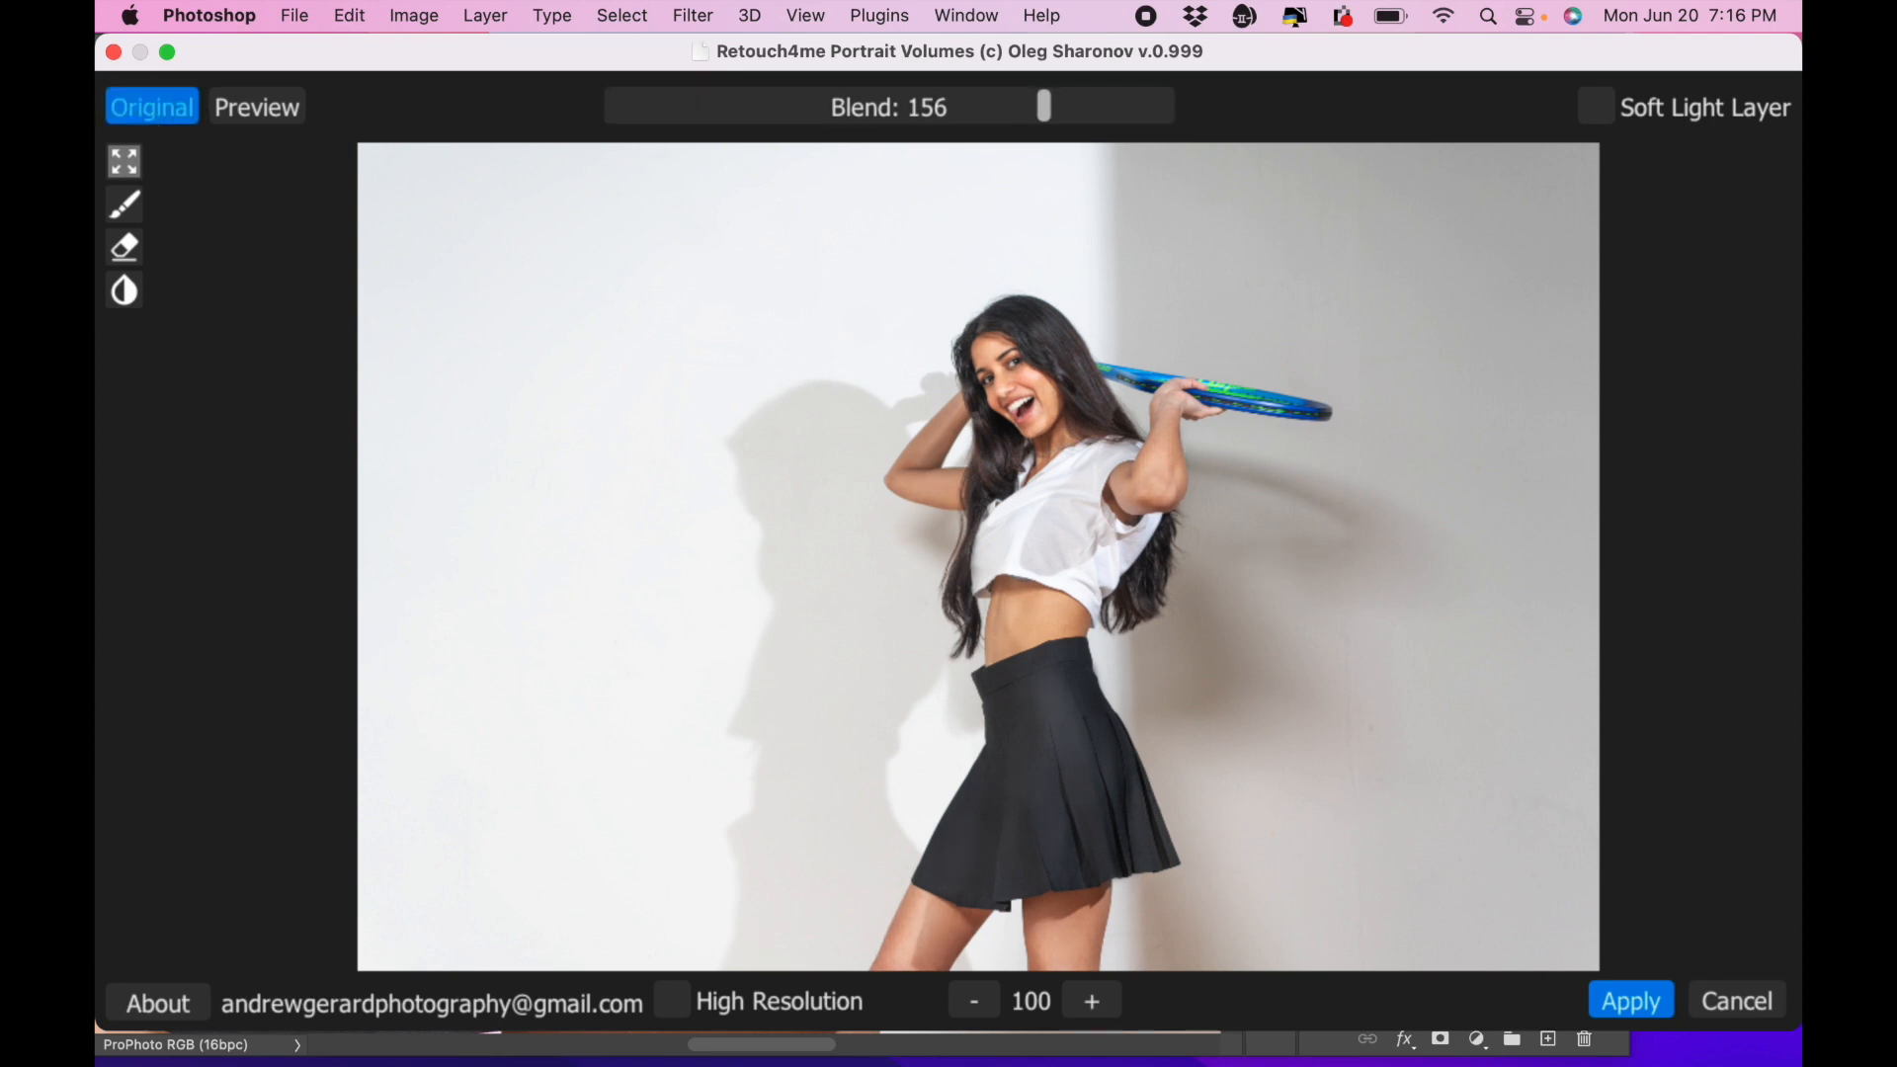
click(183, 114)
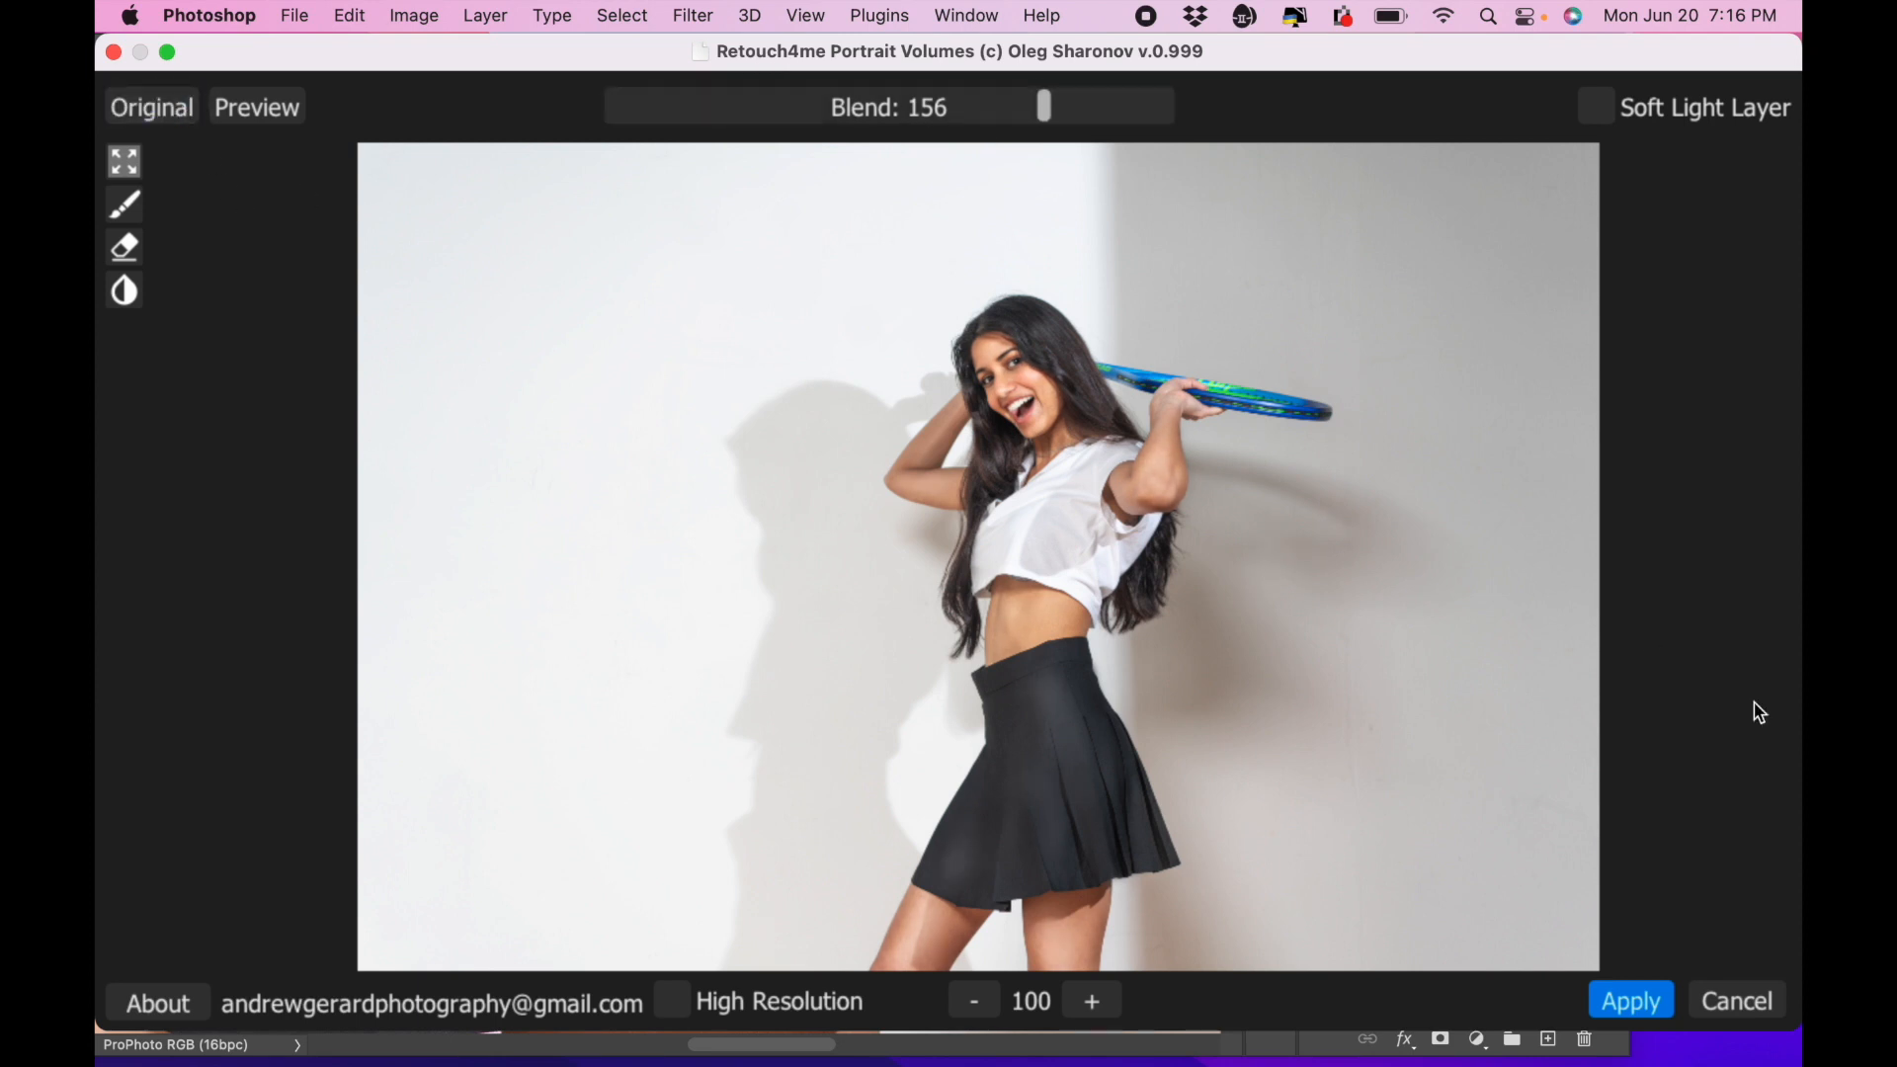
click(1741, 1003)
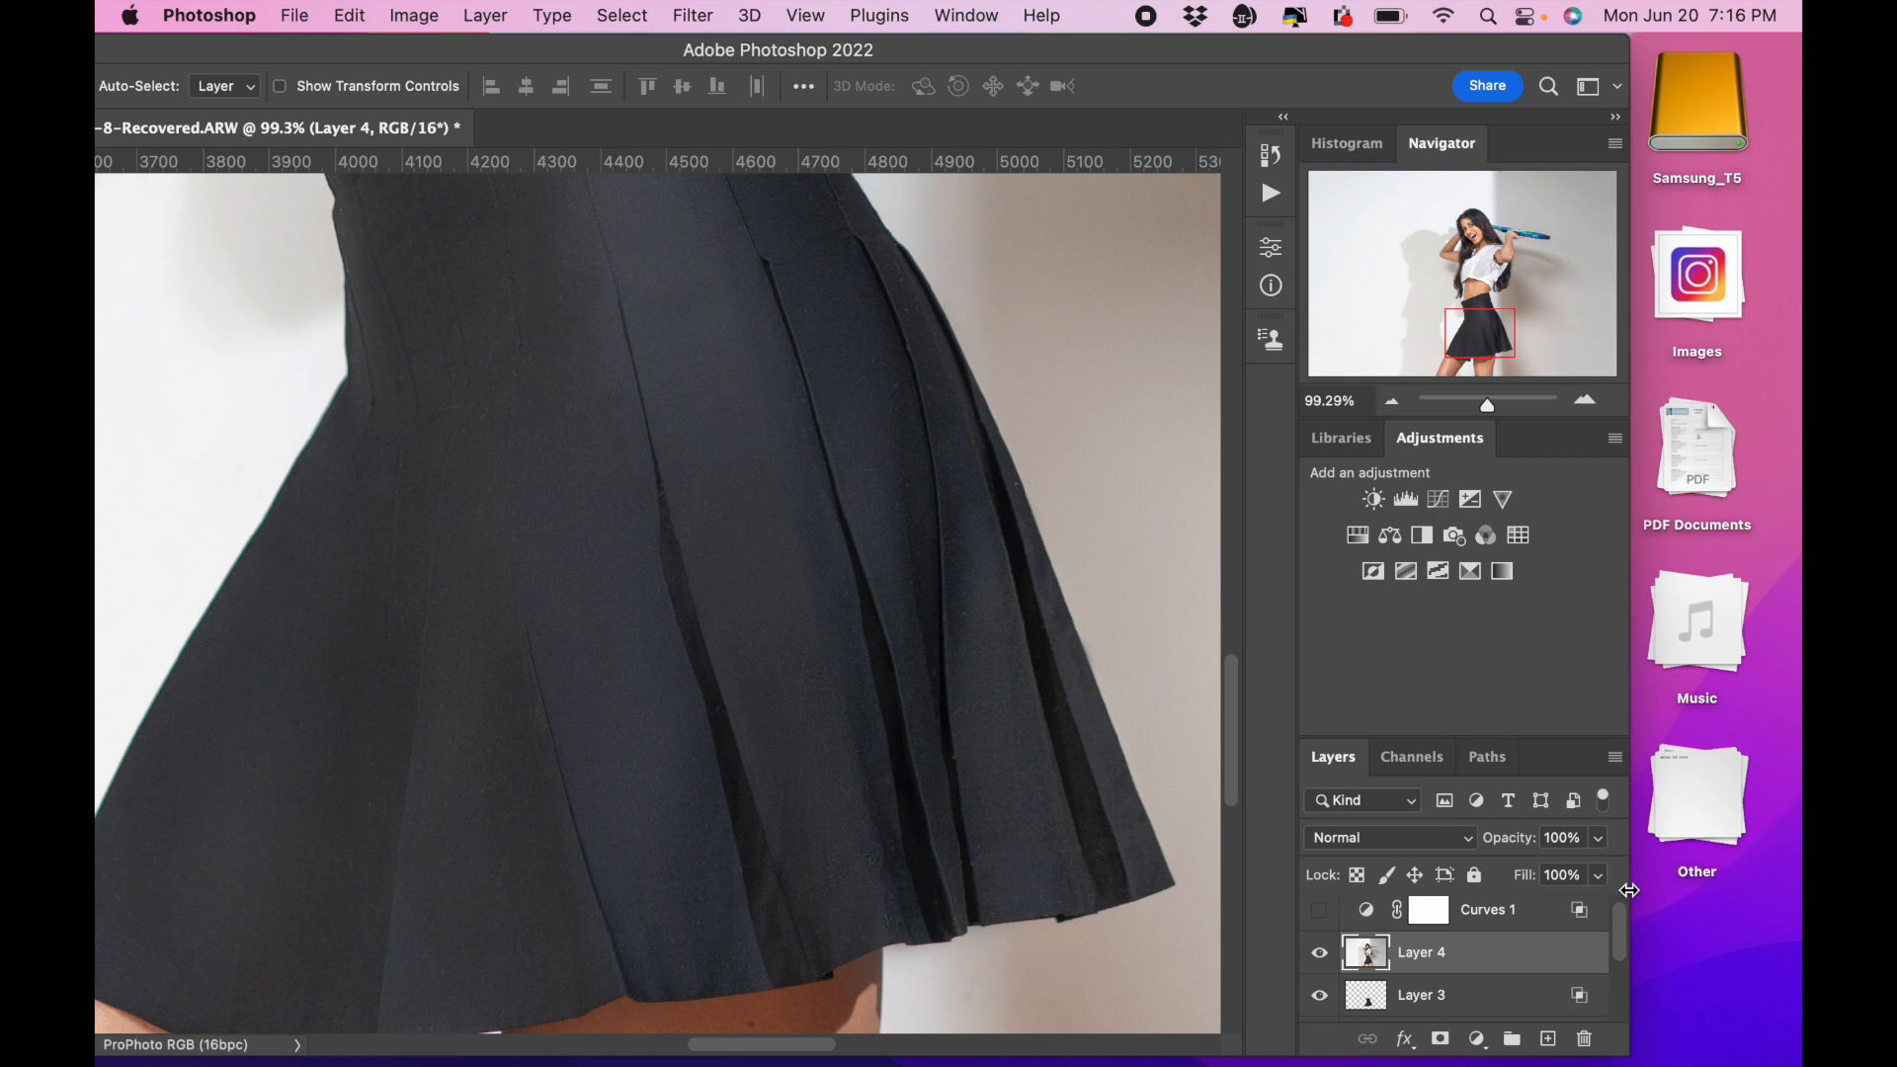
Compare the skirt with and without Layer 4, both up close and with more of the figure in view.
click(1319, 956)
click(1319, 956)
scroll(1040, 684, down, 5)
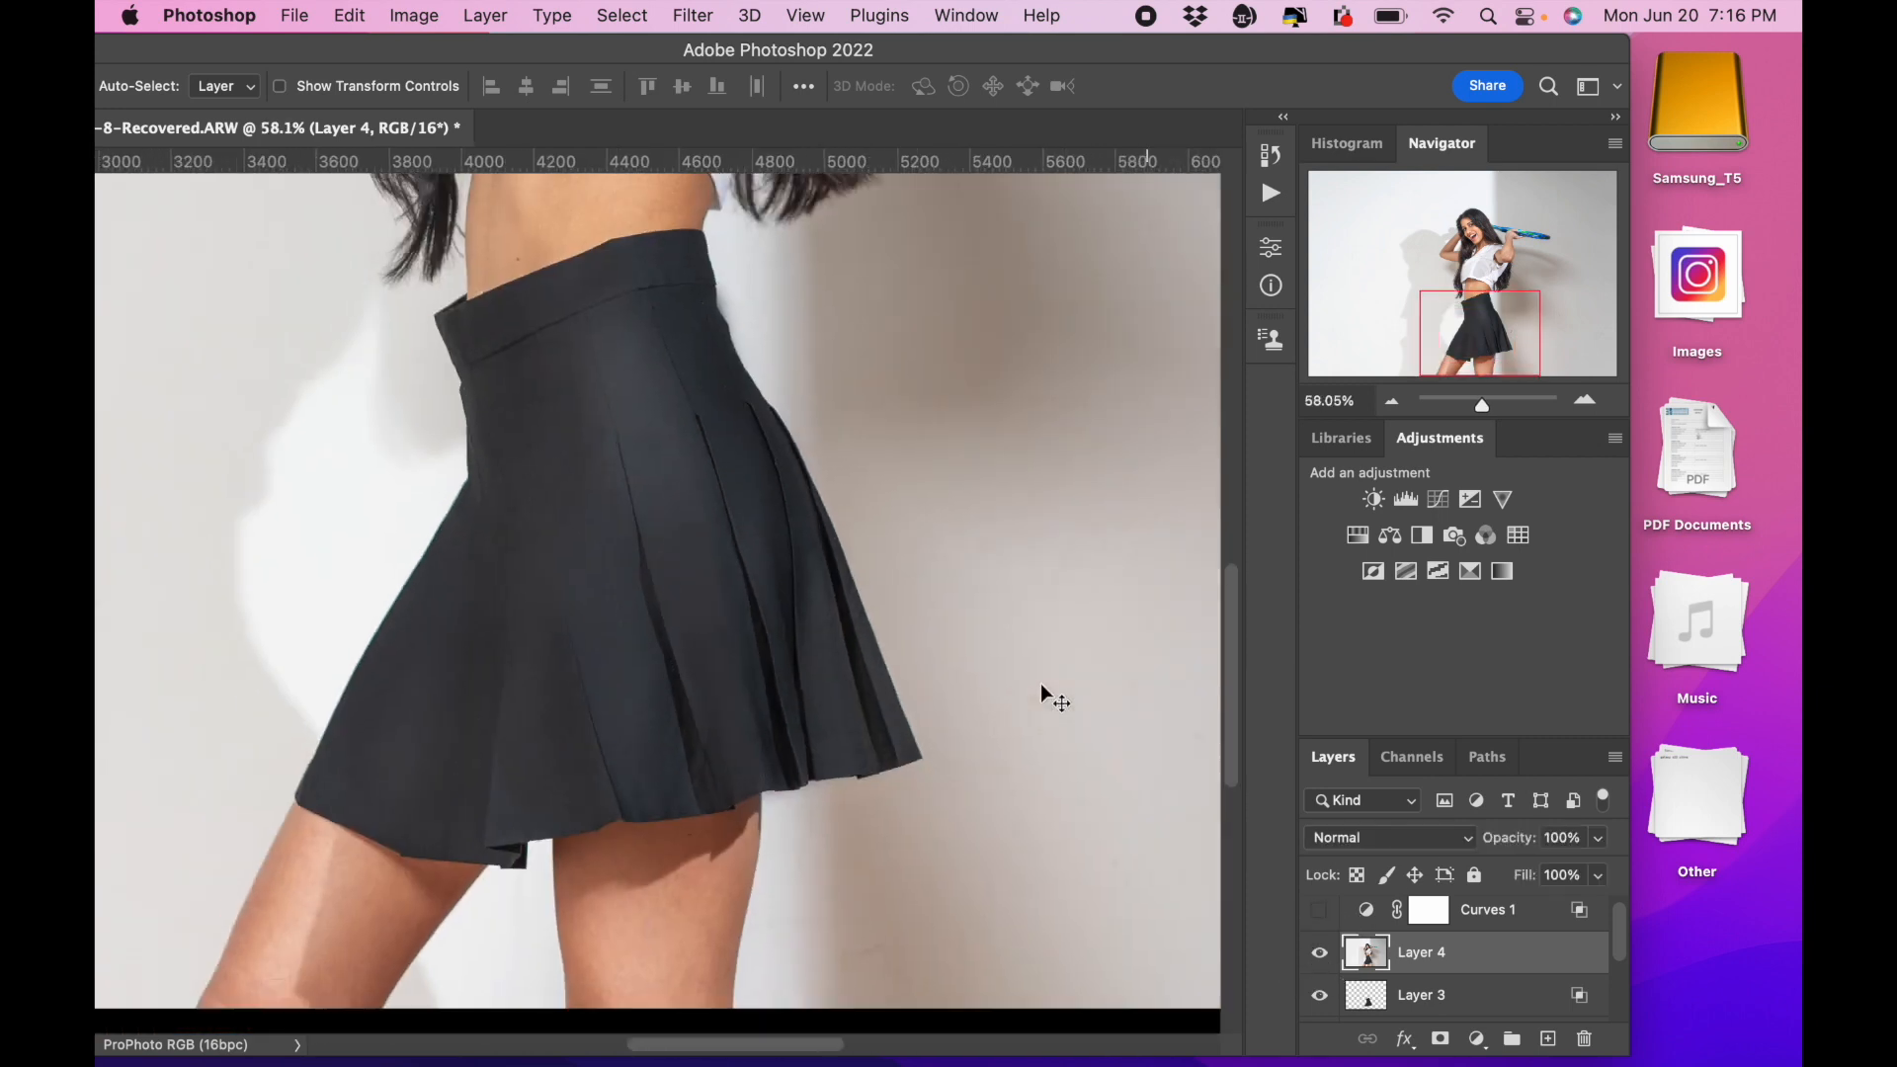
scroll(1041, 684, down, 3)
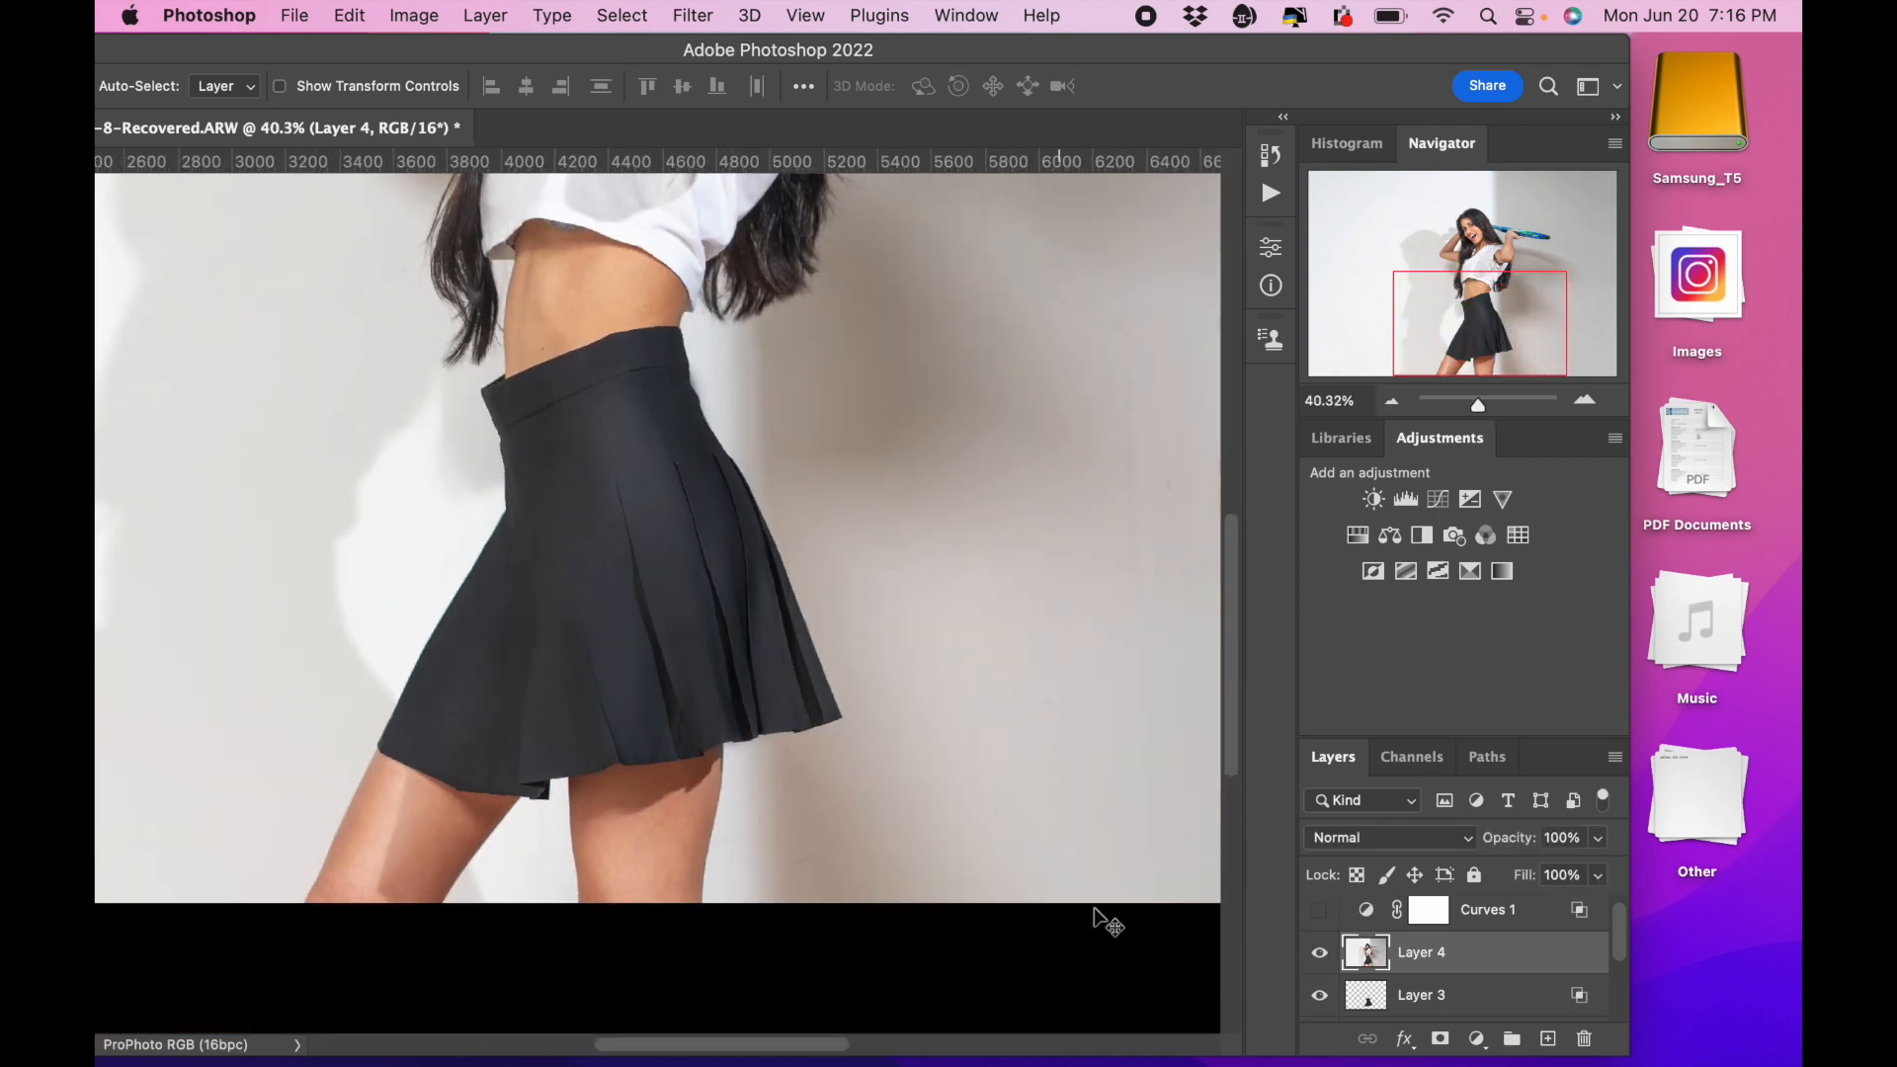
click(1331, 955)
click(1331, 954)
scroll(1124, 823, down, 3)
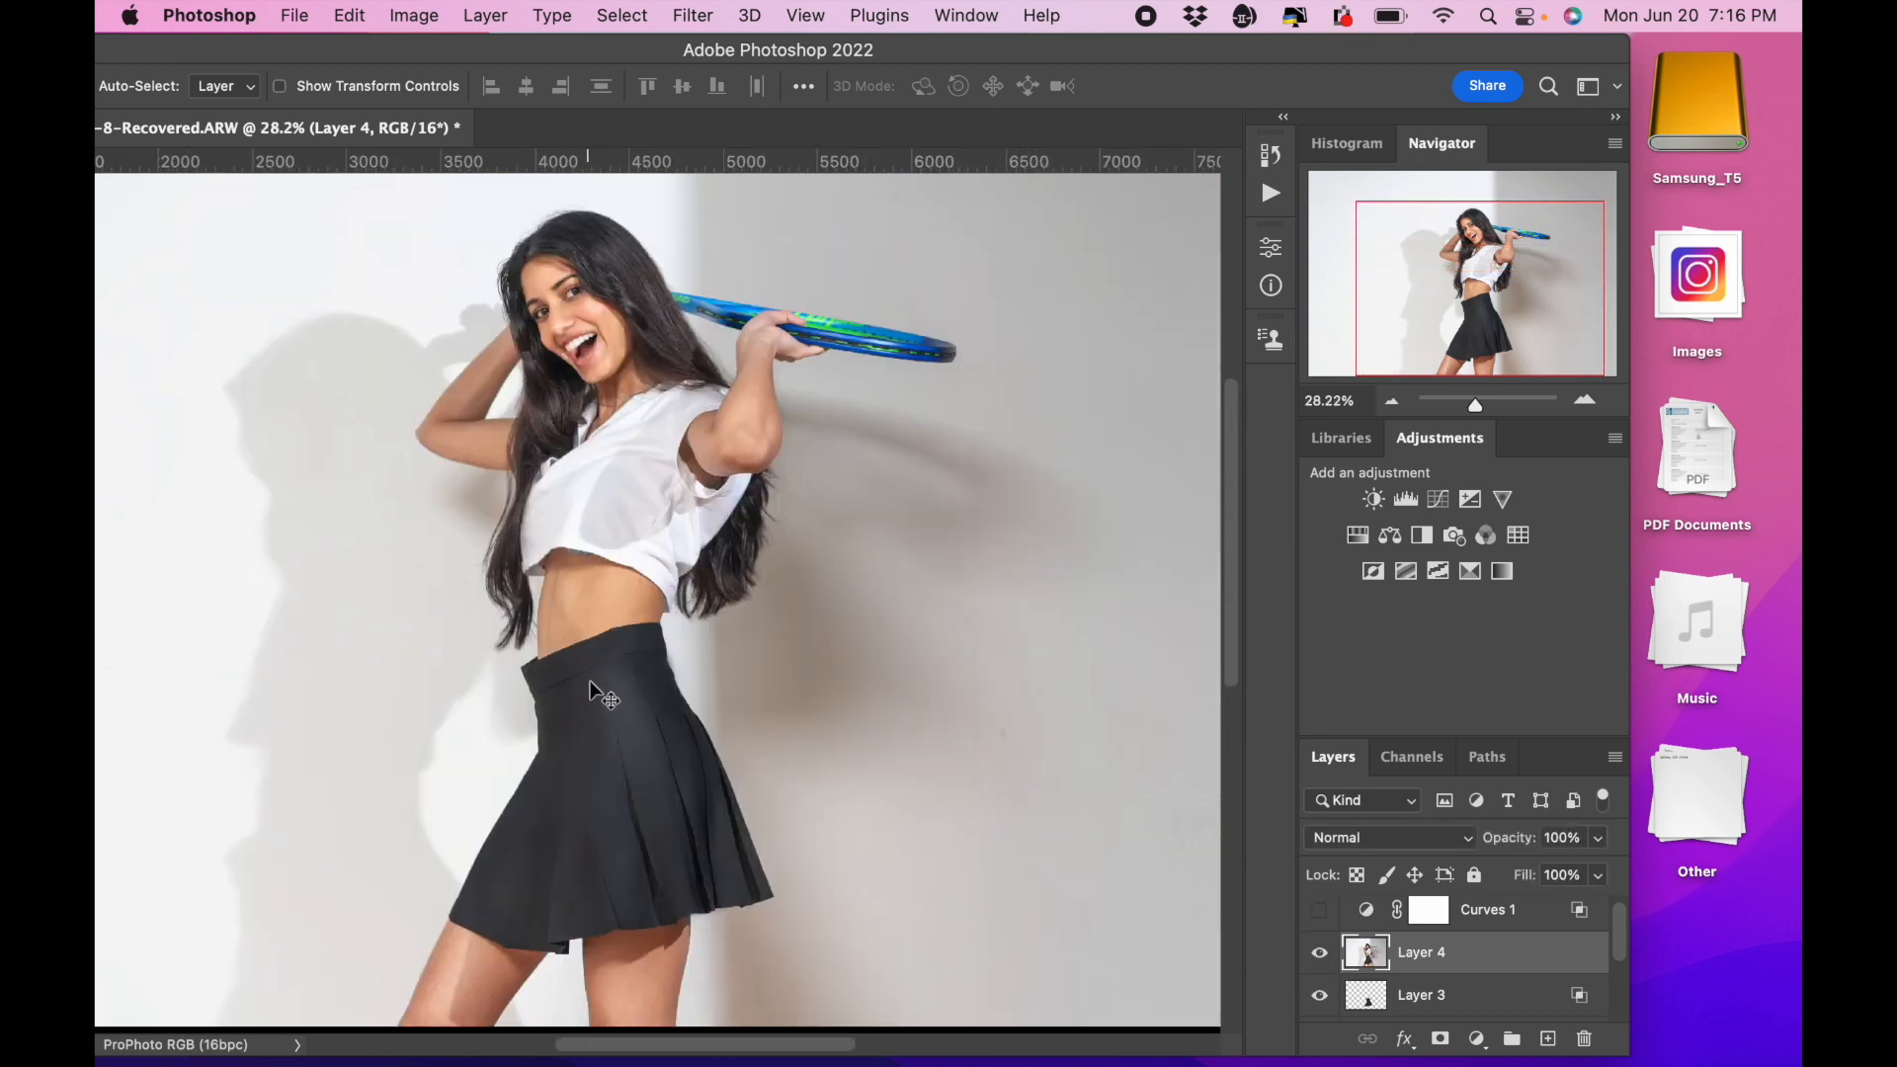
Turn on the Curves 1 adjustment layer and examine its effect on the skirt's pleats and fabric.
scroll(696, 654, up, 3)
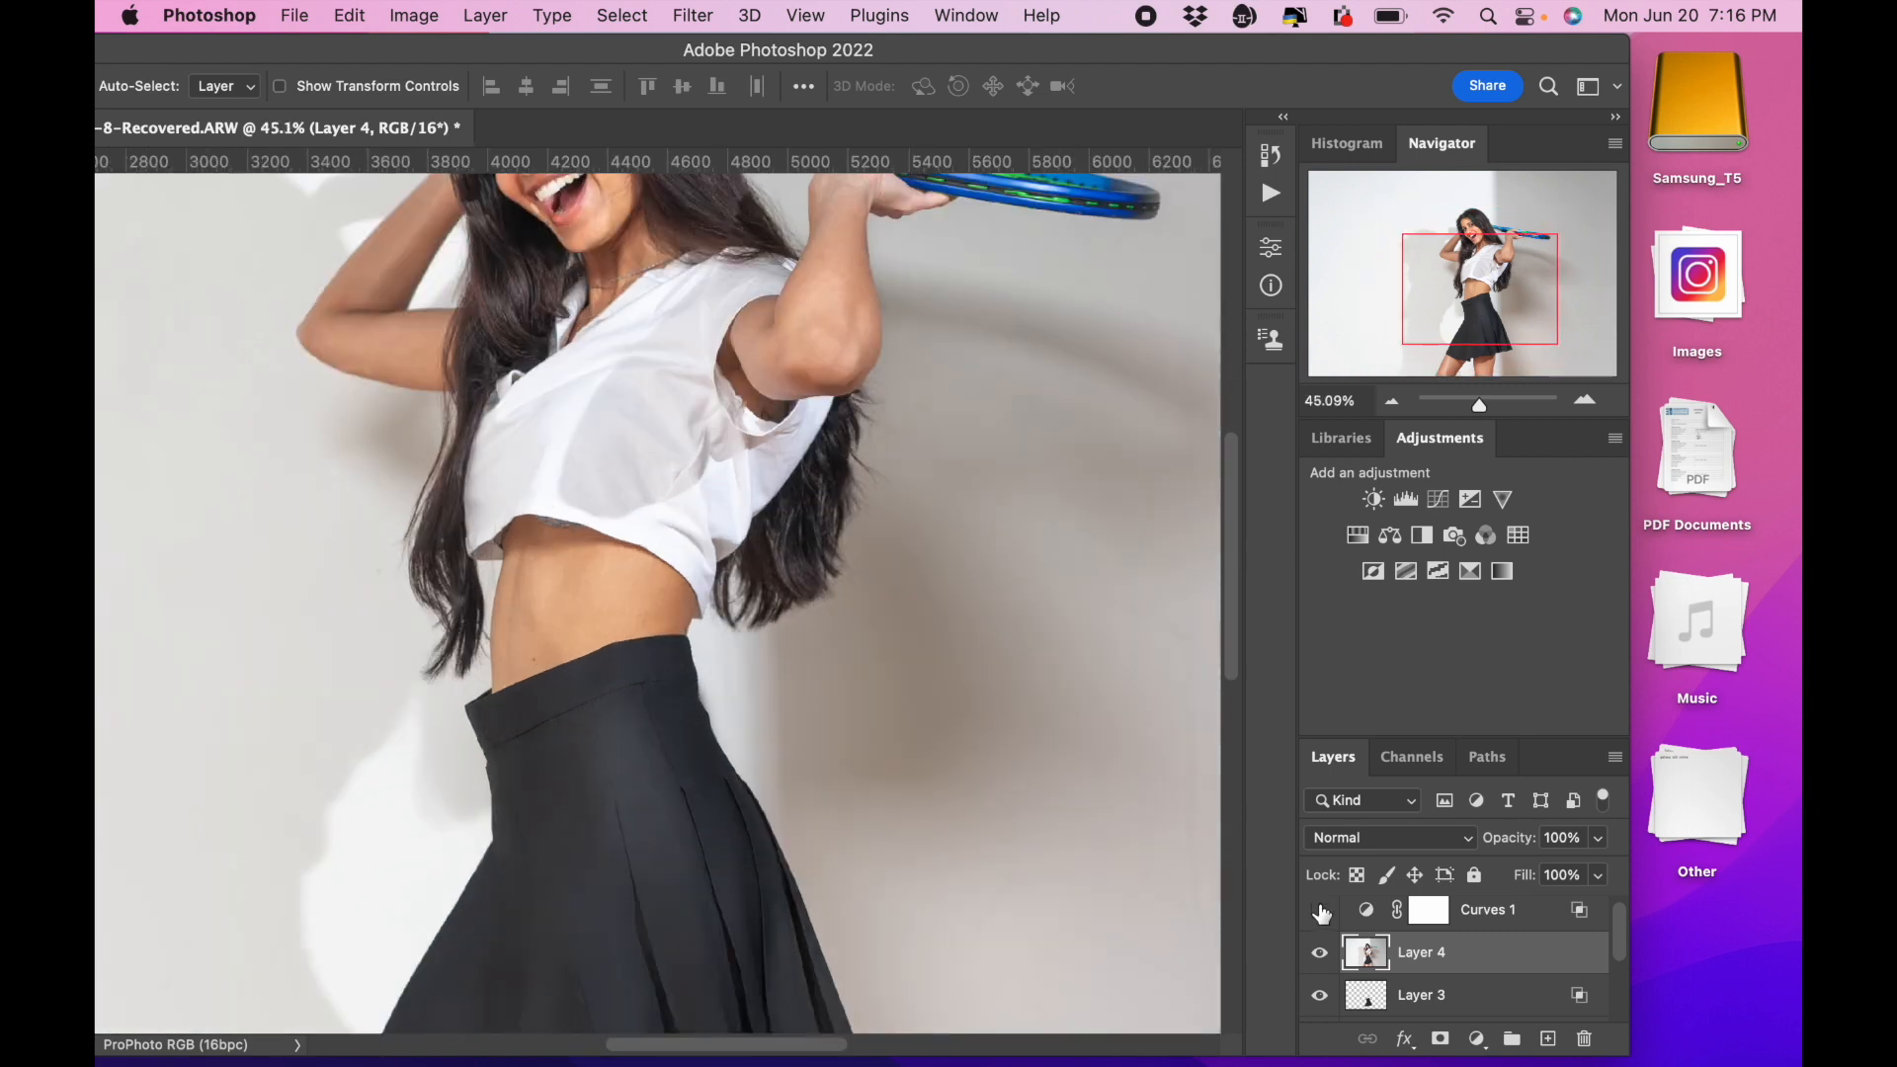
click(1321, 910)
scroll(751, 585, down, 3)
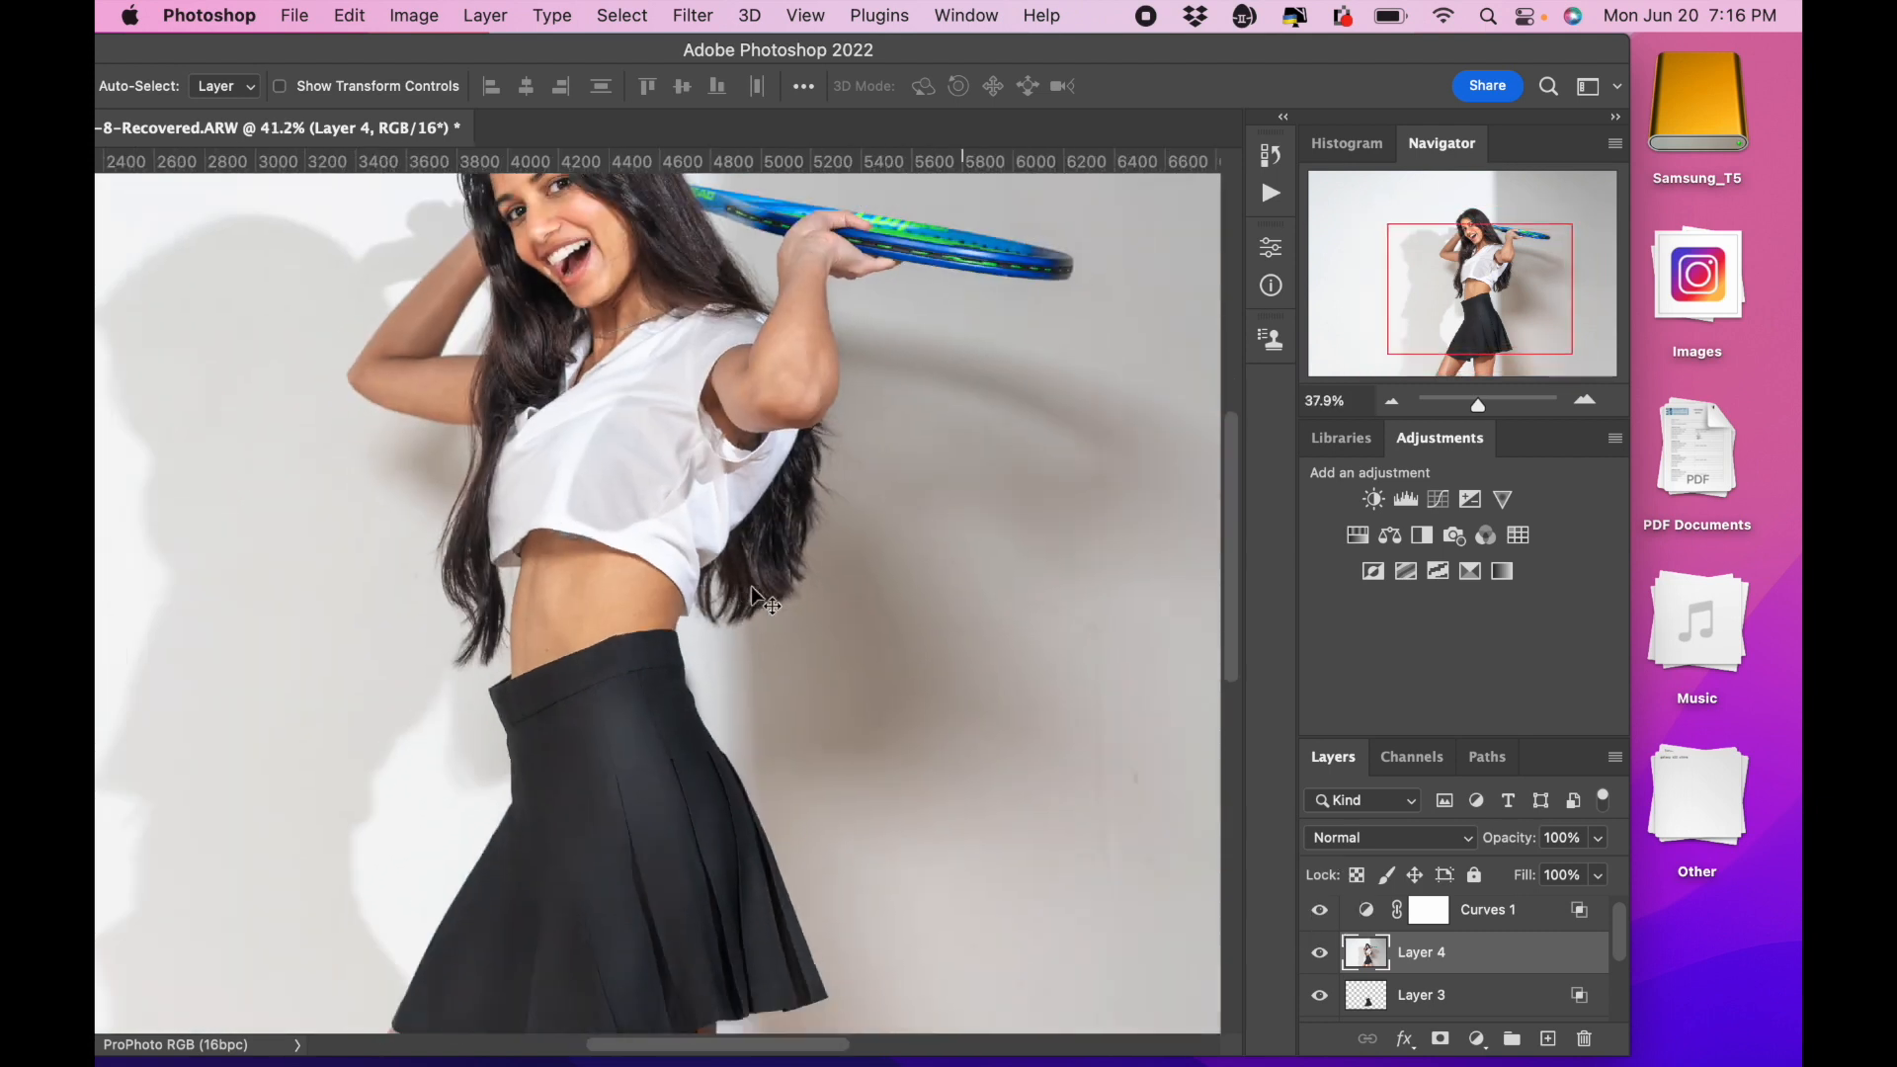
scroll(751, 586, up, 4)
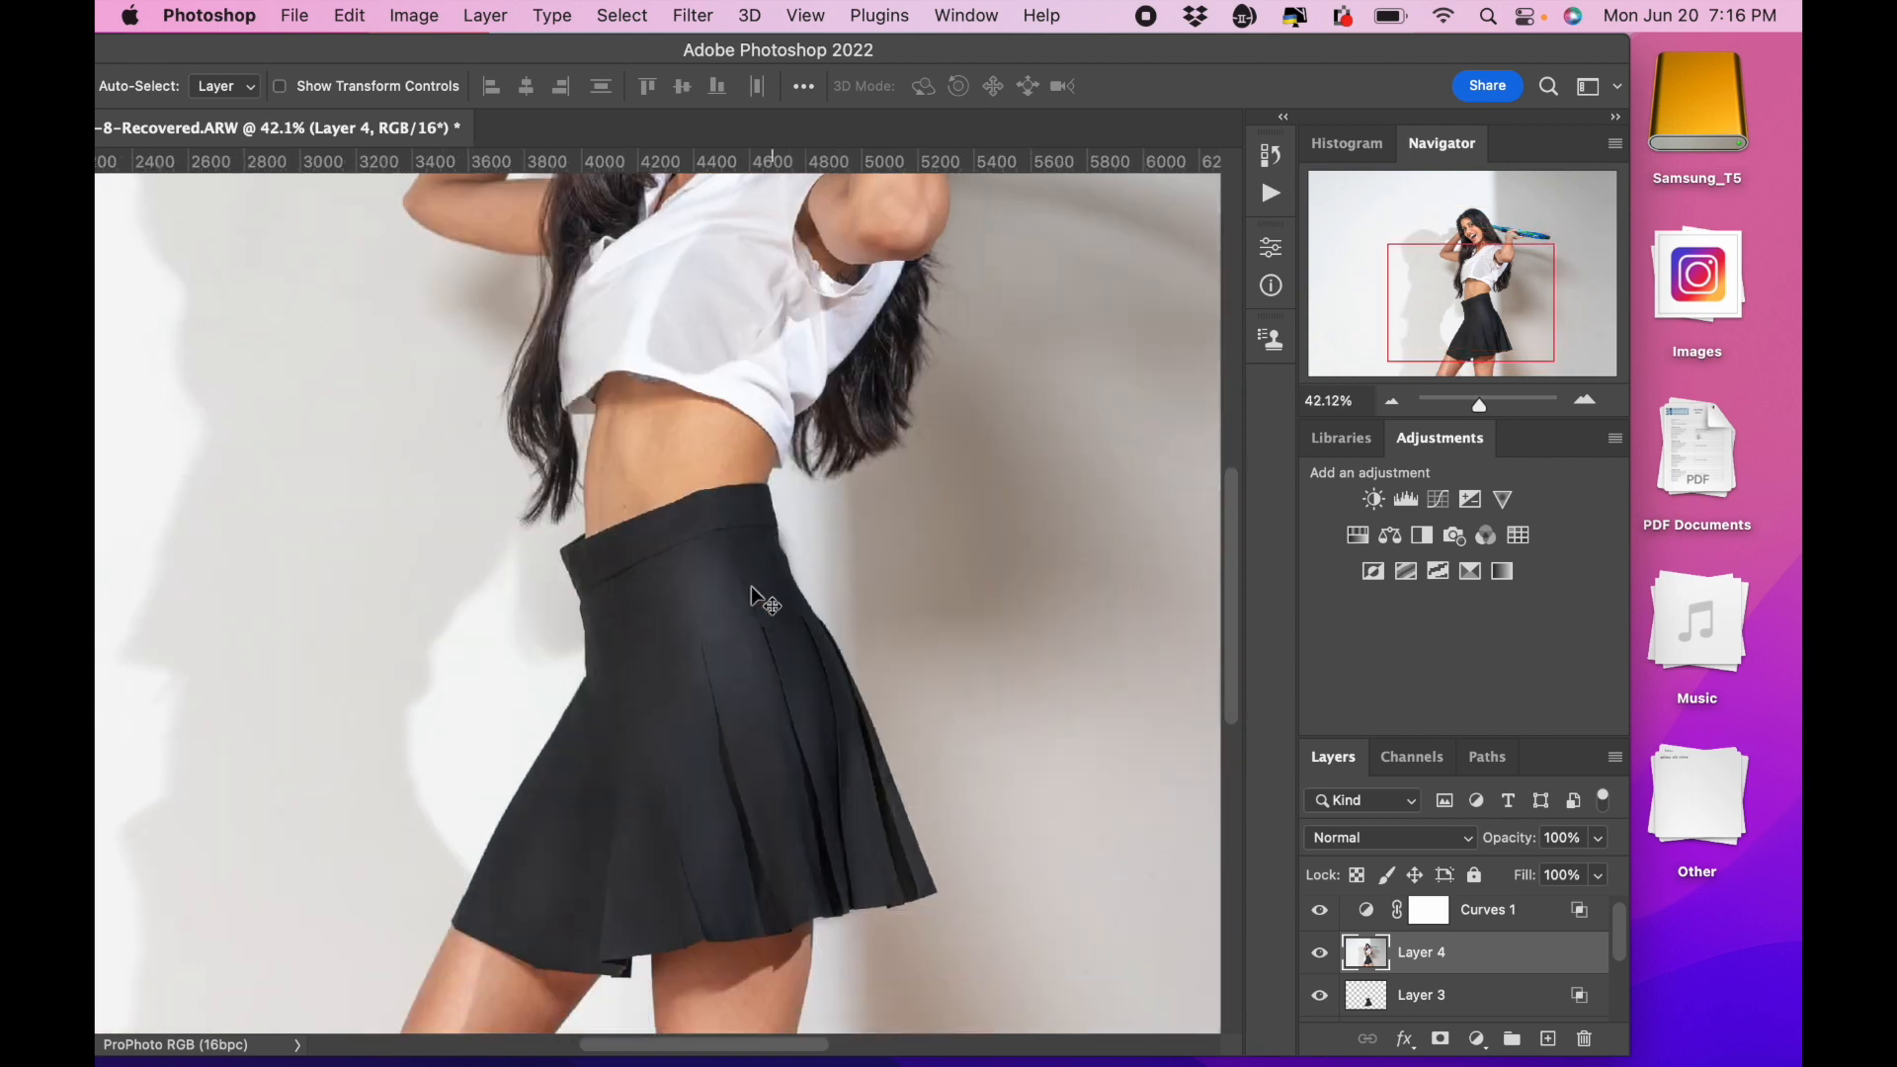
scroll(751, 586, down, 2)
scroll(751, 586, right, 2)
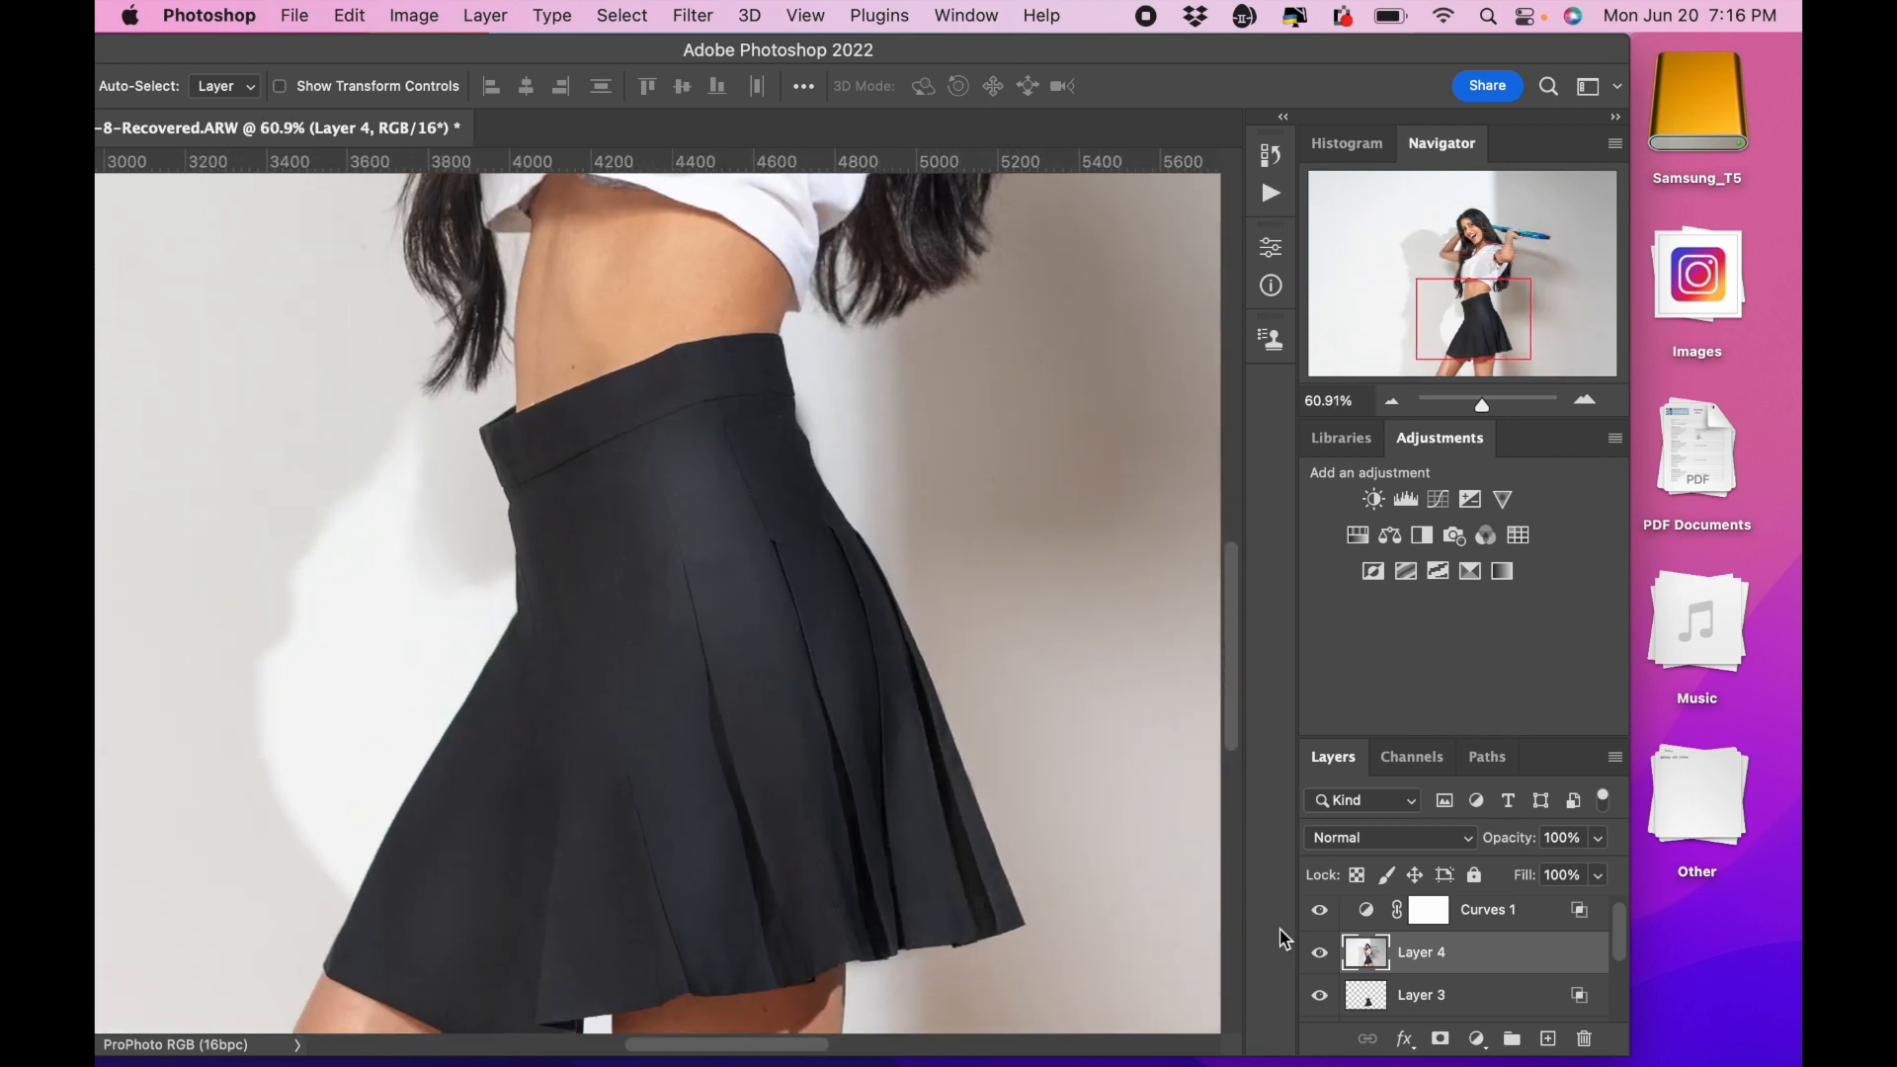
scroll(707, 713, up, 3)
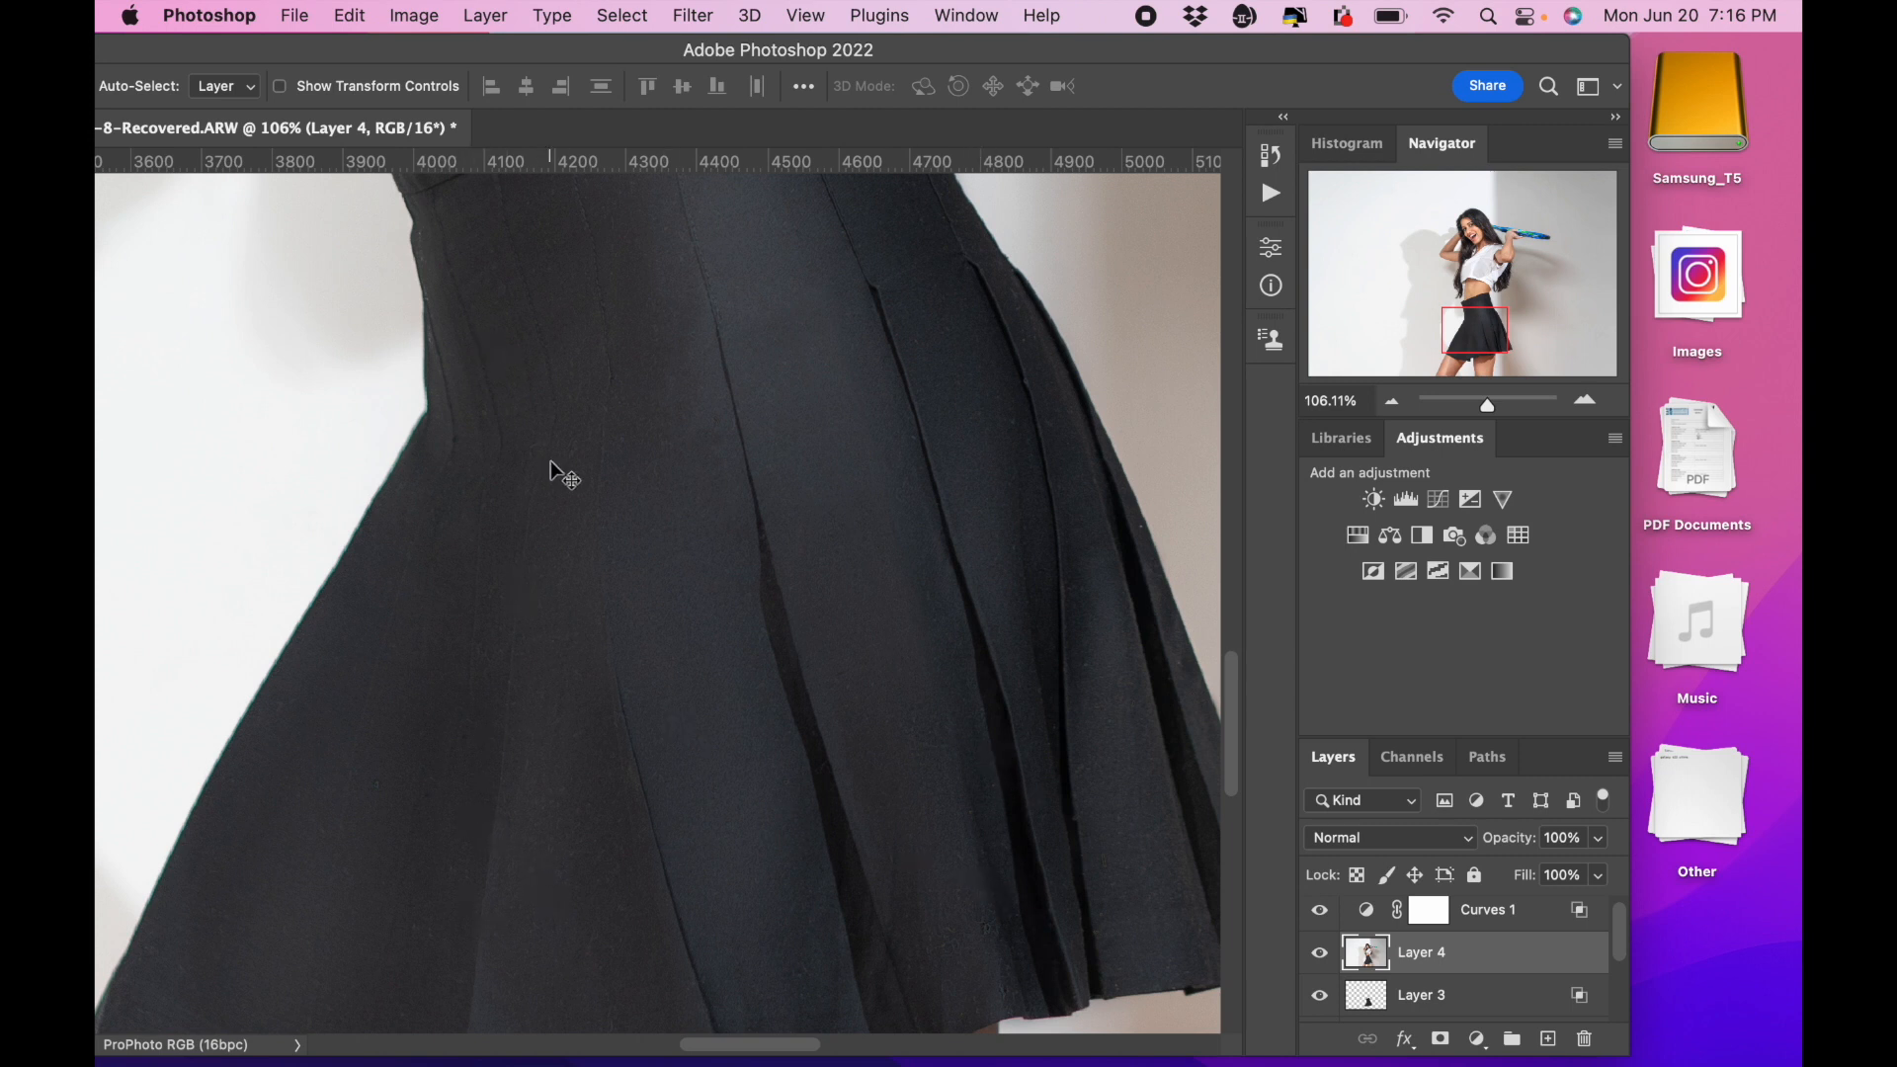
scroll(550, 461, up, 3)
scroll(782, 526, down, 5)
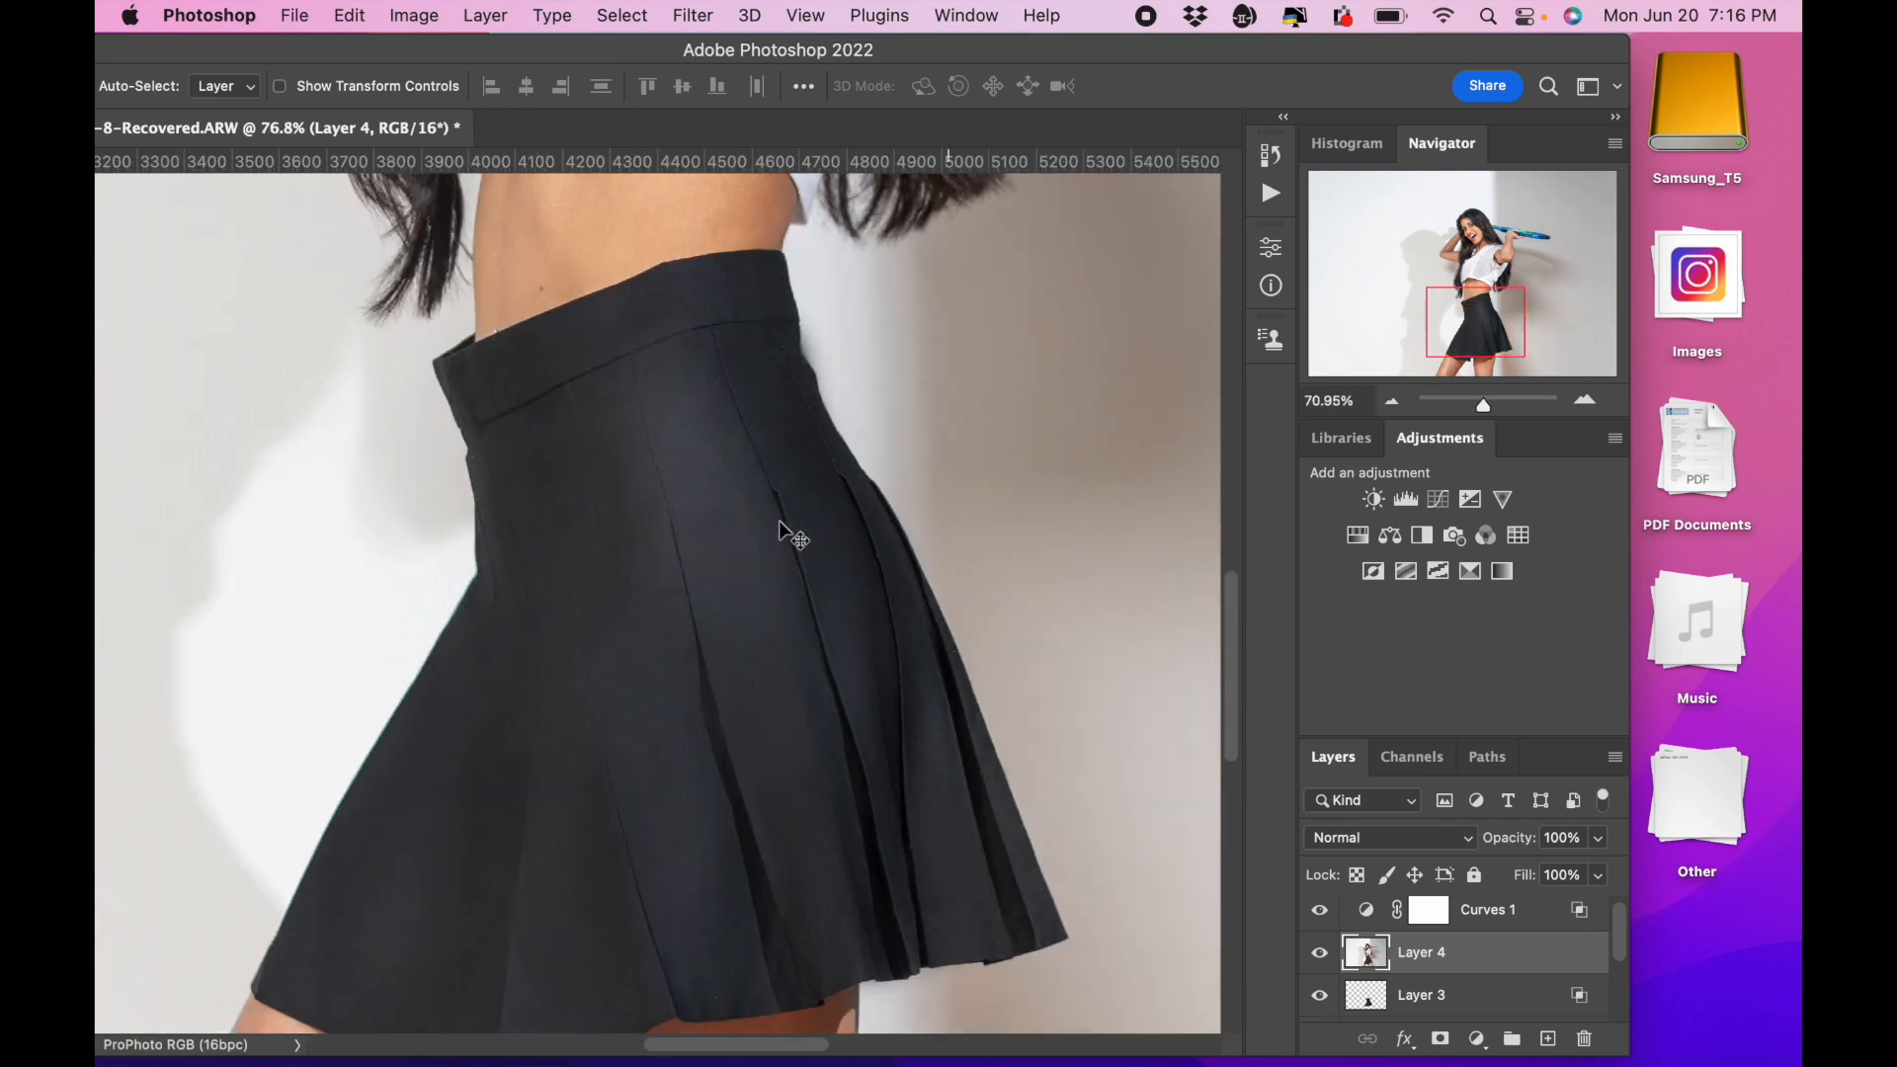
scroll(781, 523, left, 2)
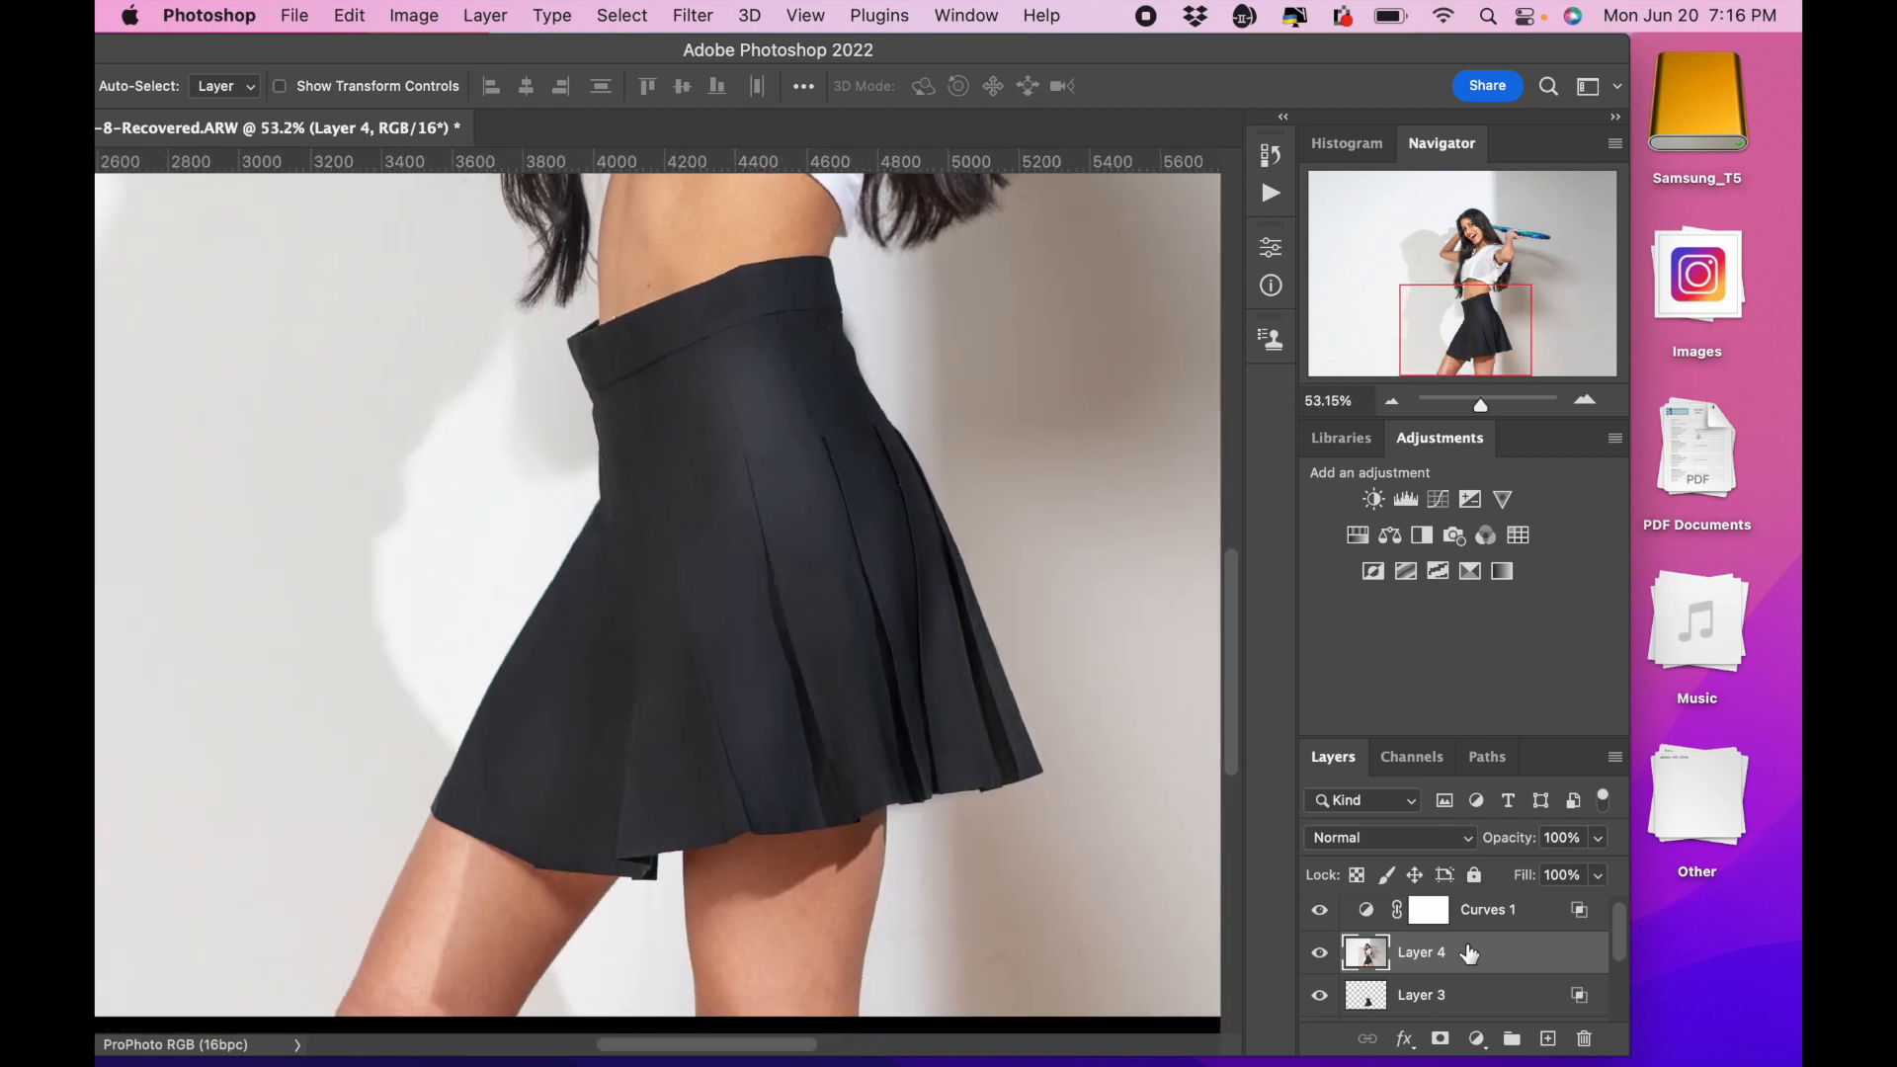
Isolate Layer 0 to compare the original skirt with the finished retouch, leaving all layers shown.
scroll(1471, 947, down, 3)
alt+click(1320, 1002)
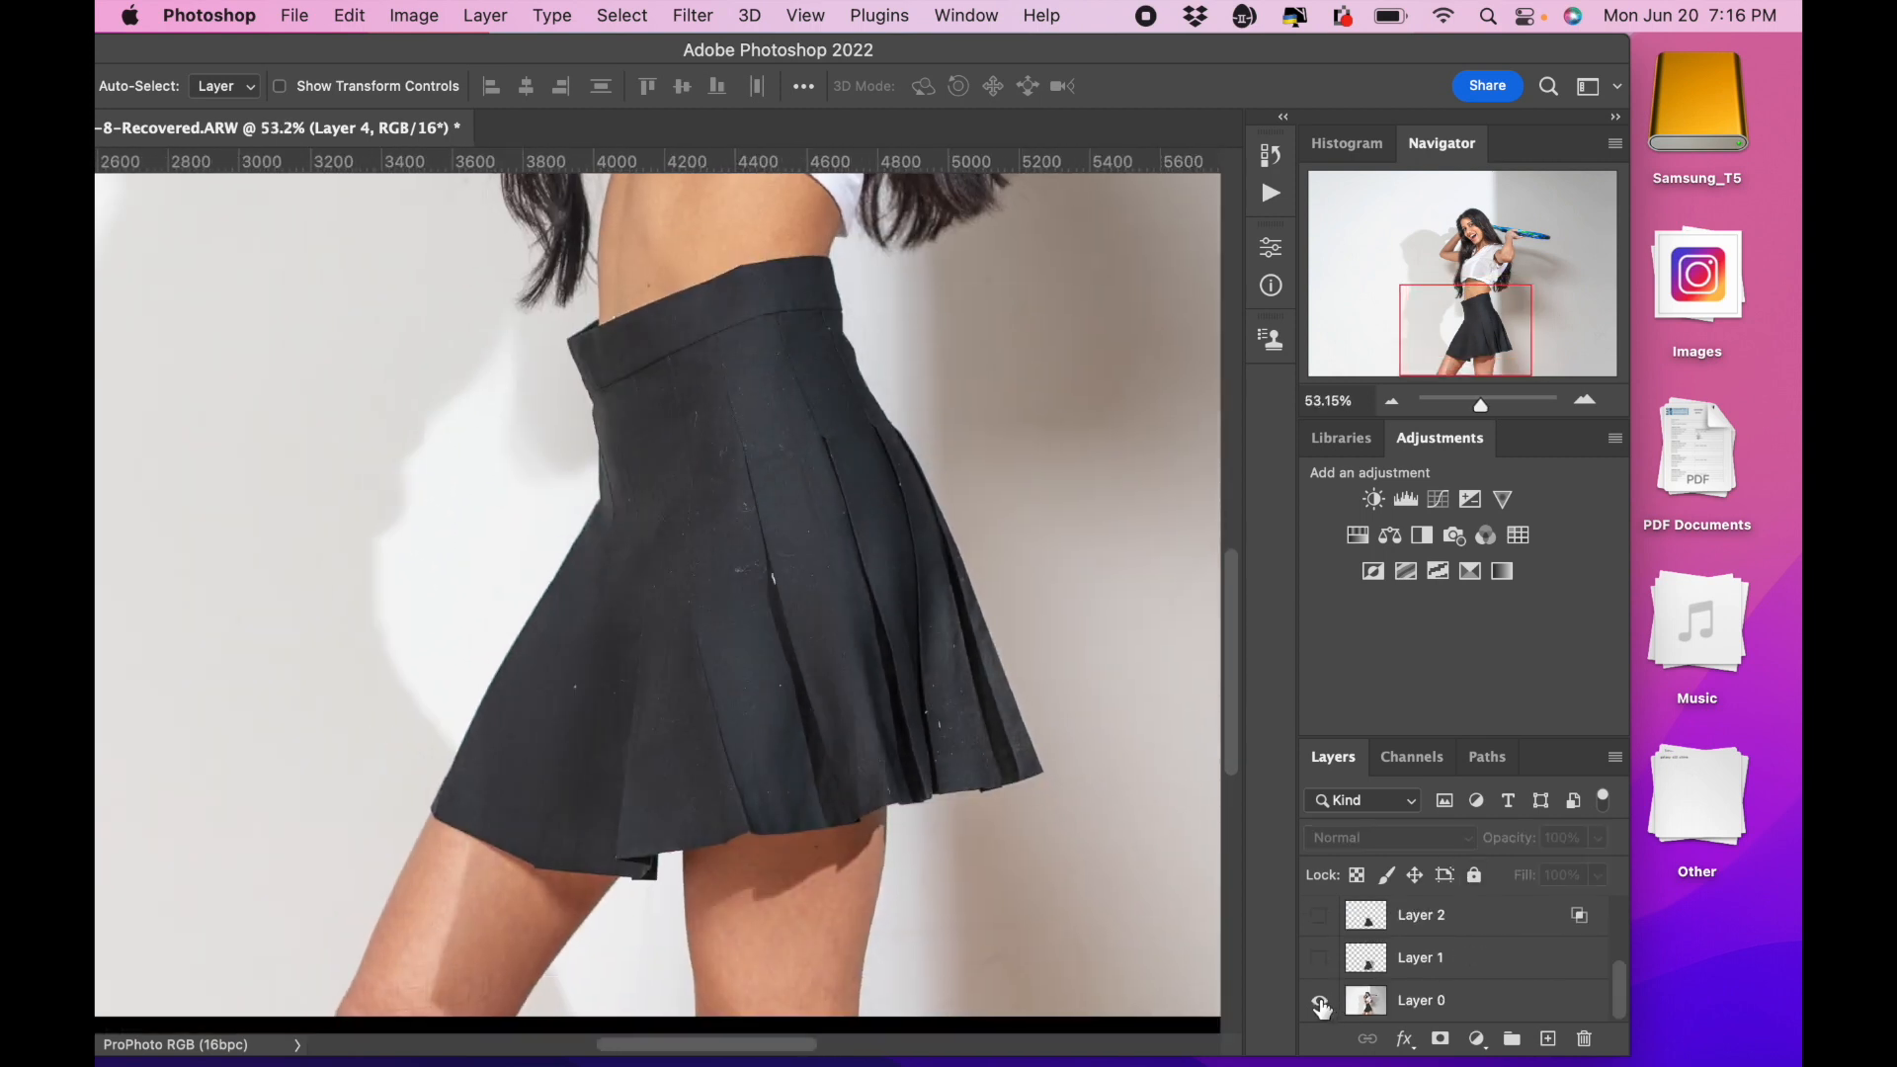
alt+click(1322, 1004)
alt+click(1322, 1004)
alt+click(1322, 1004)
scroll(1467, 946, up, 3)
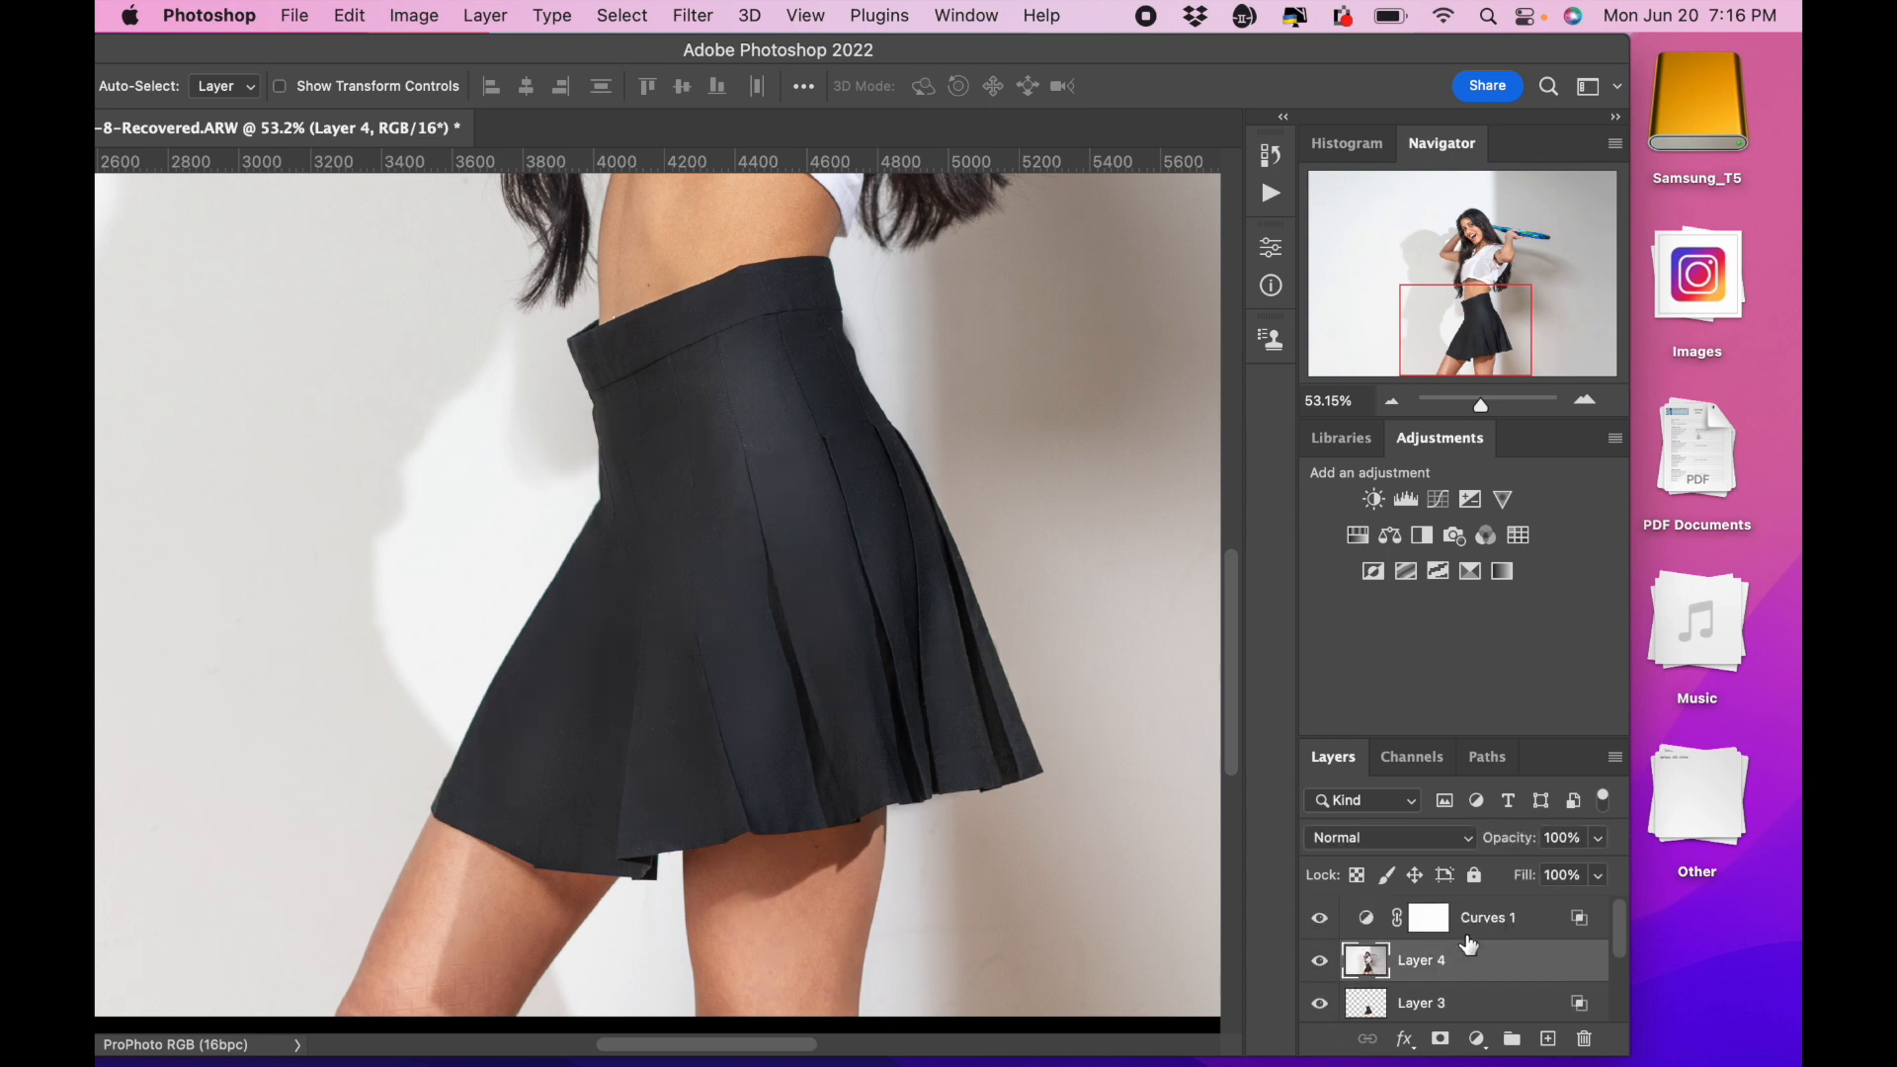
Bring the full Photoshop window into view and stamp all visible layers into a new layer above Curves 1.
click(1535, 919)
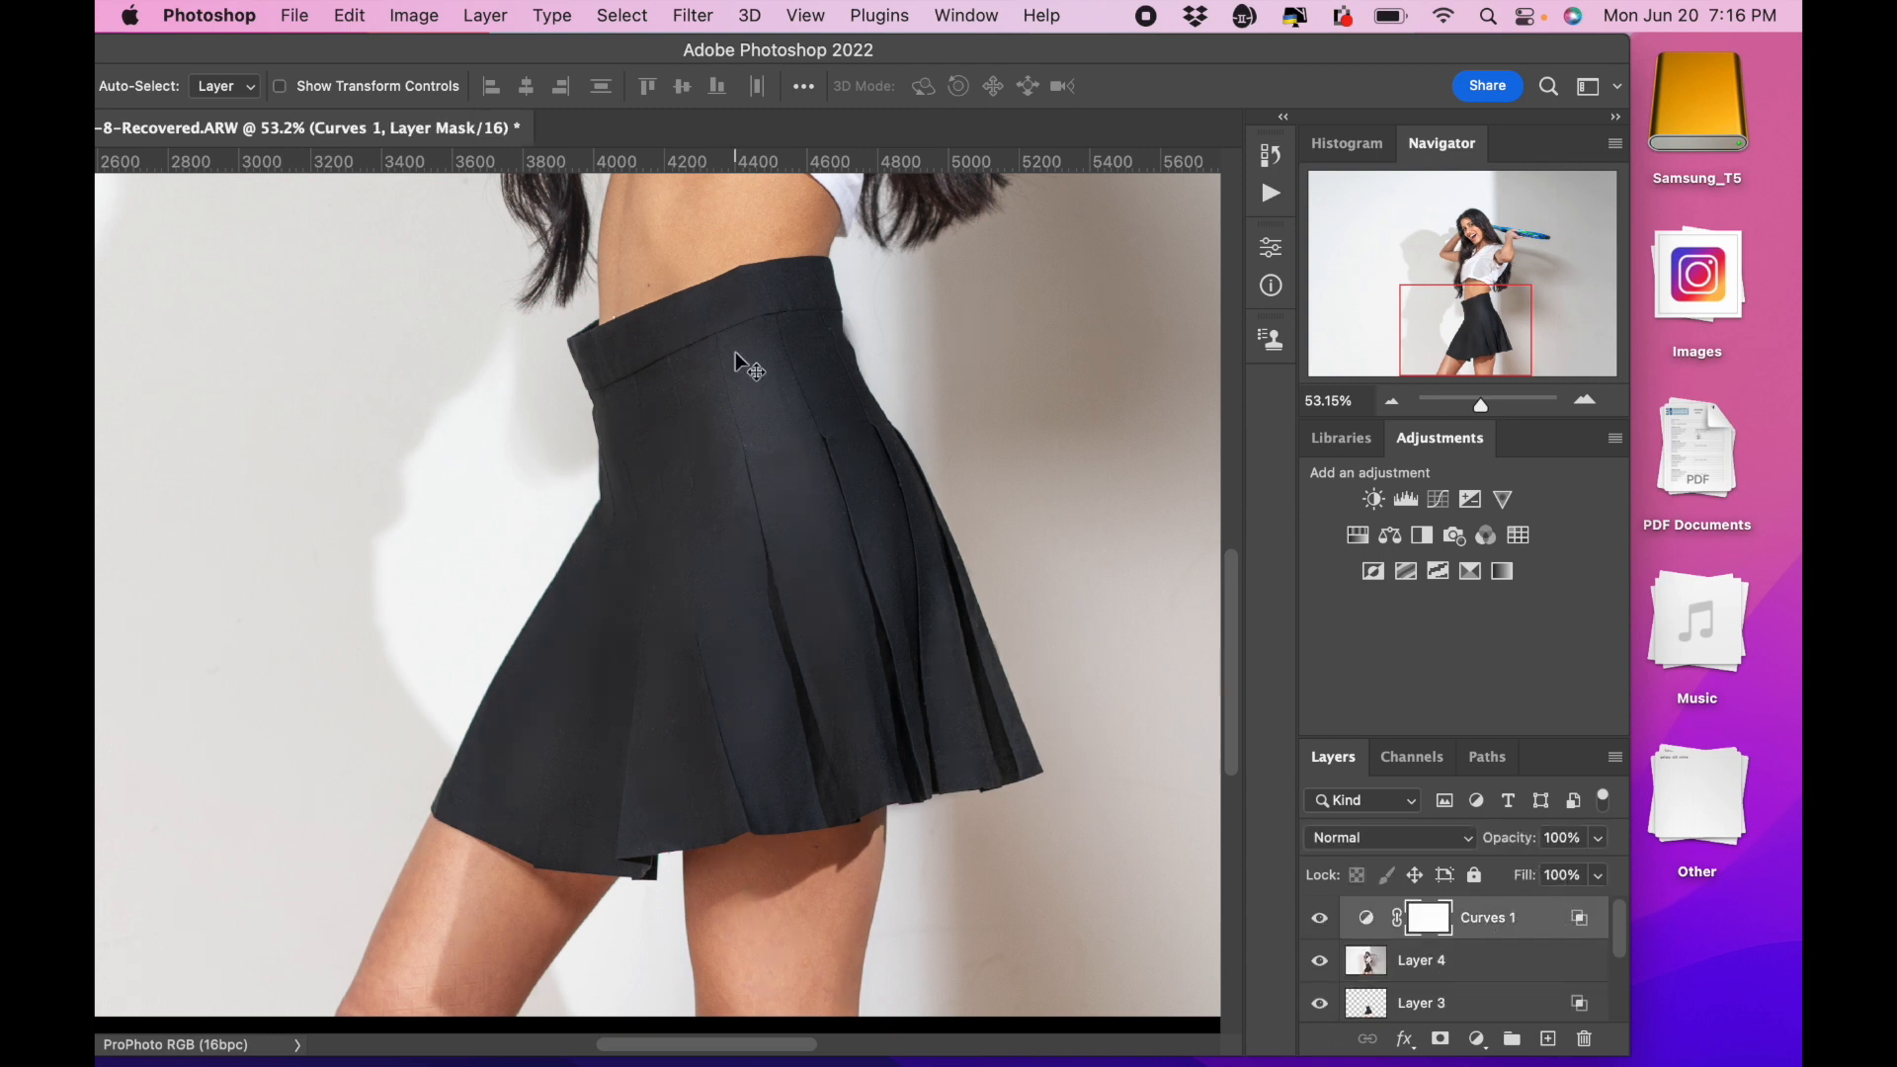
key(super+0)
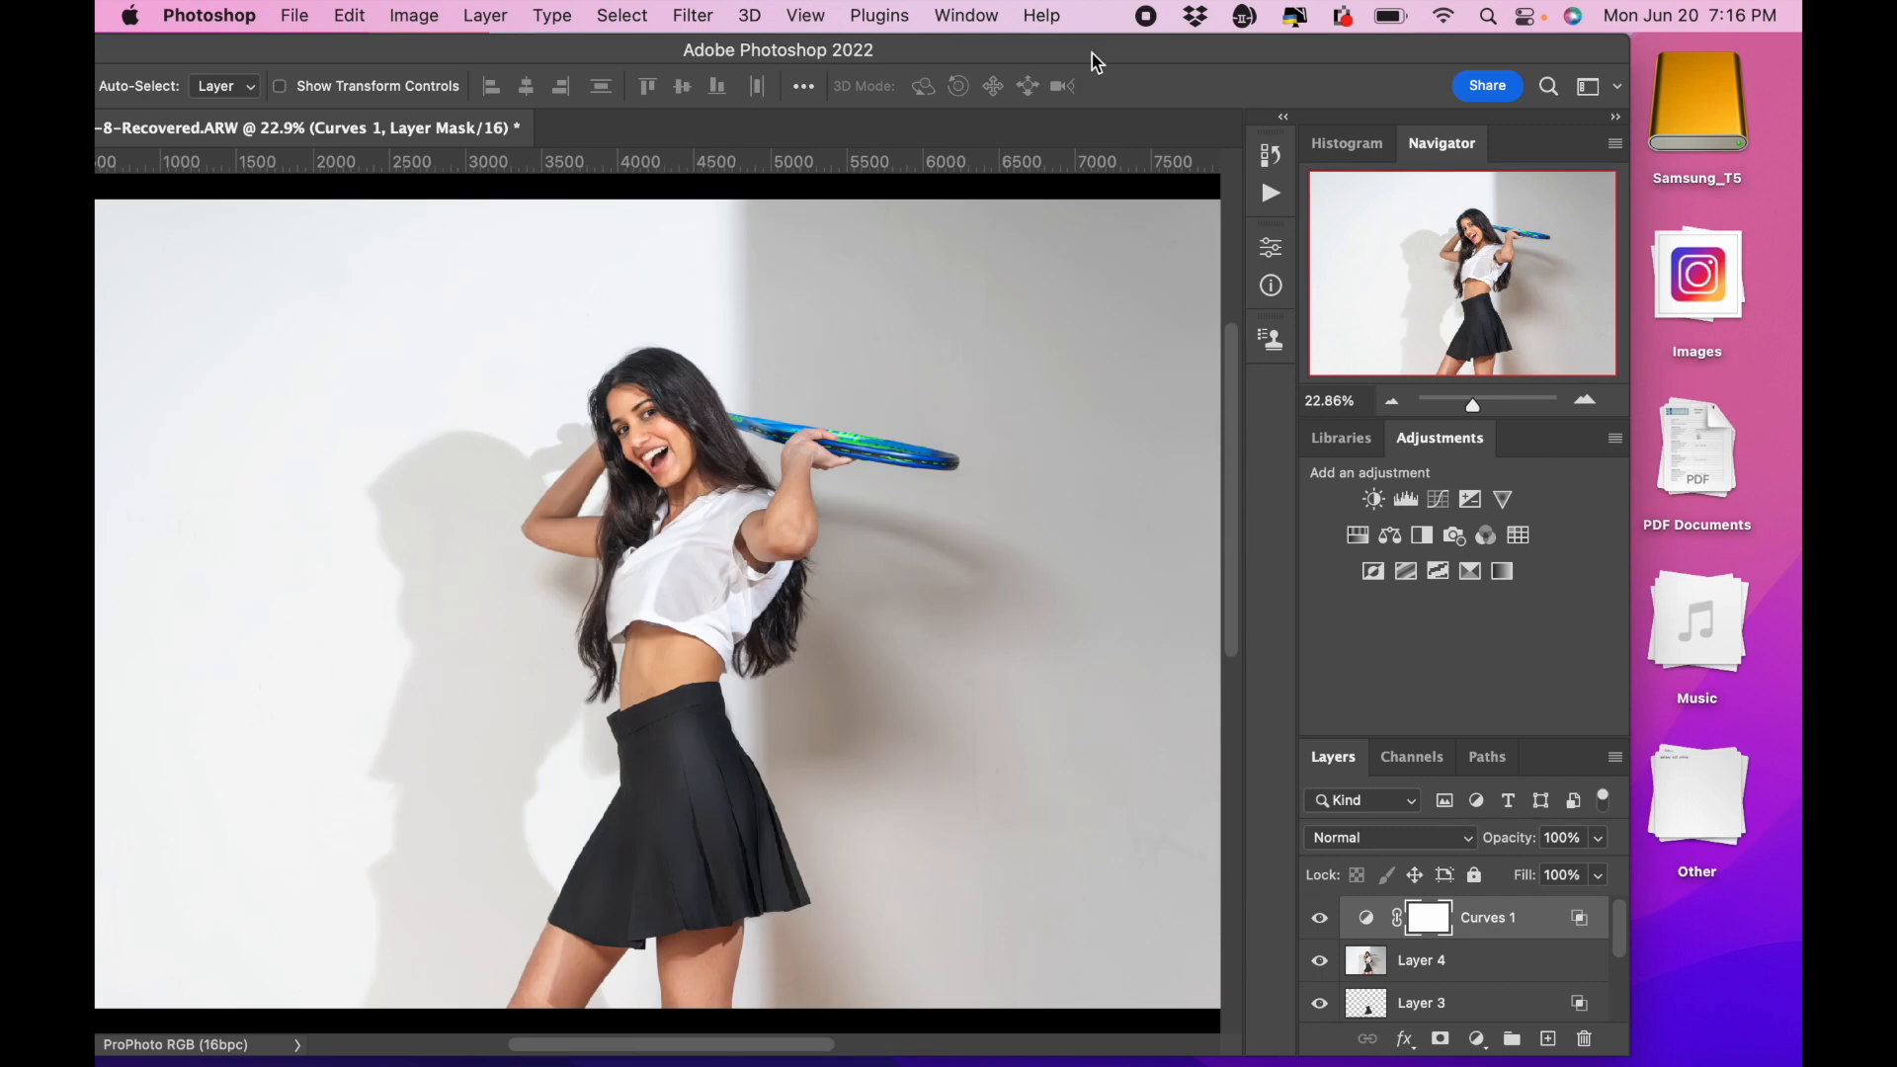
drag(1099, 55, 1272, 35)
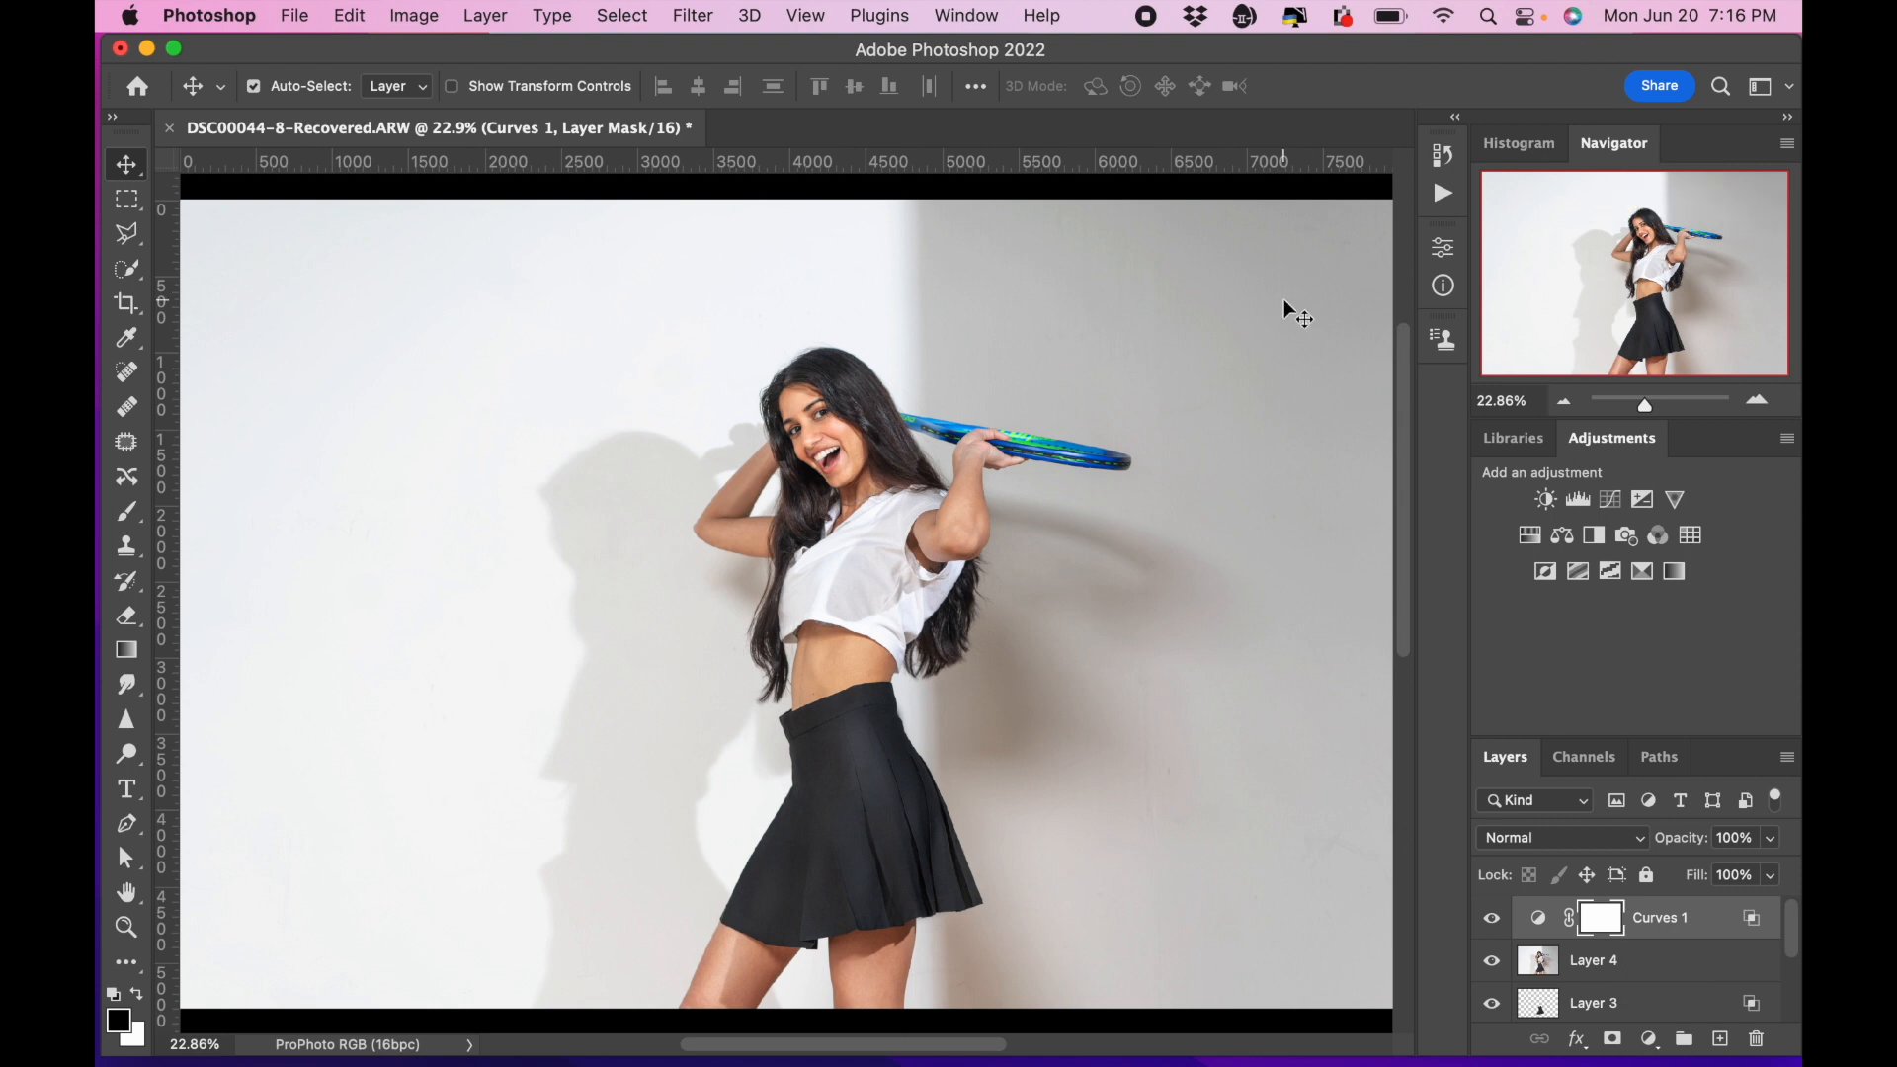
key(super+plus)
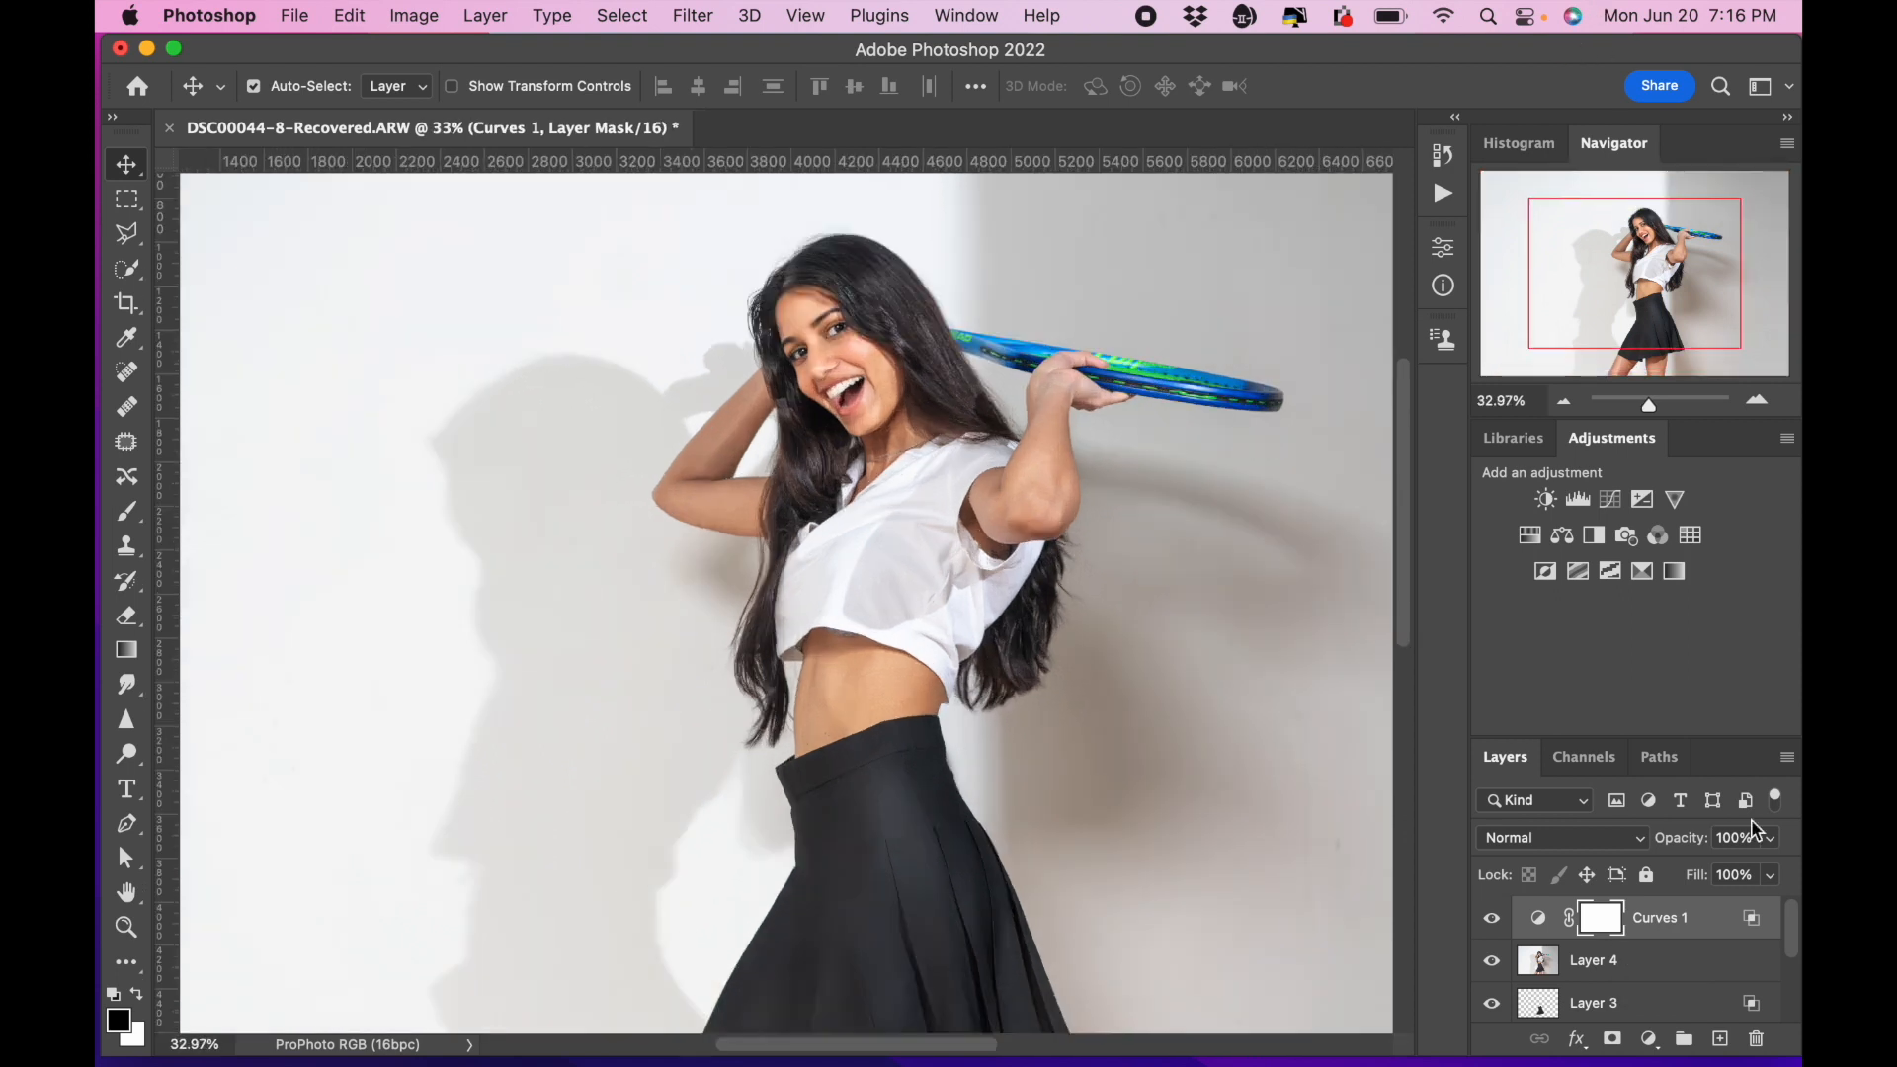
click(1714, 919)
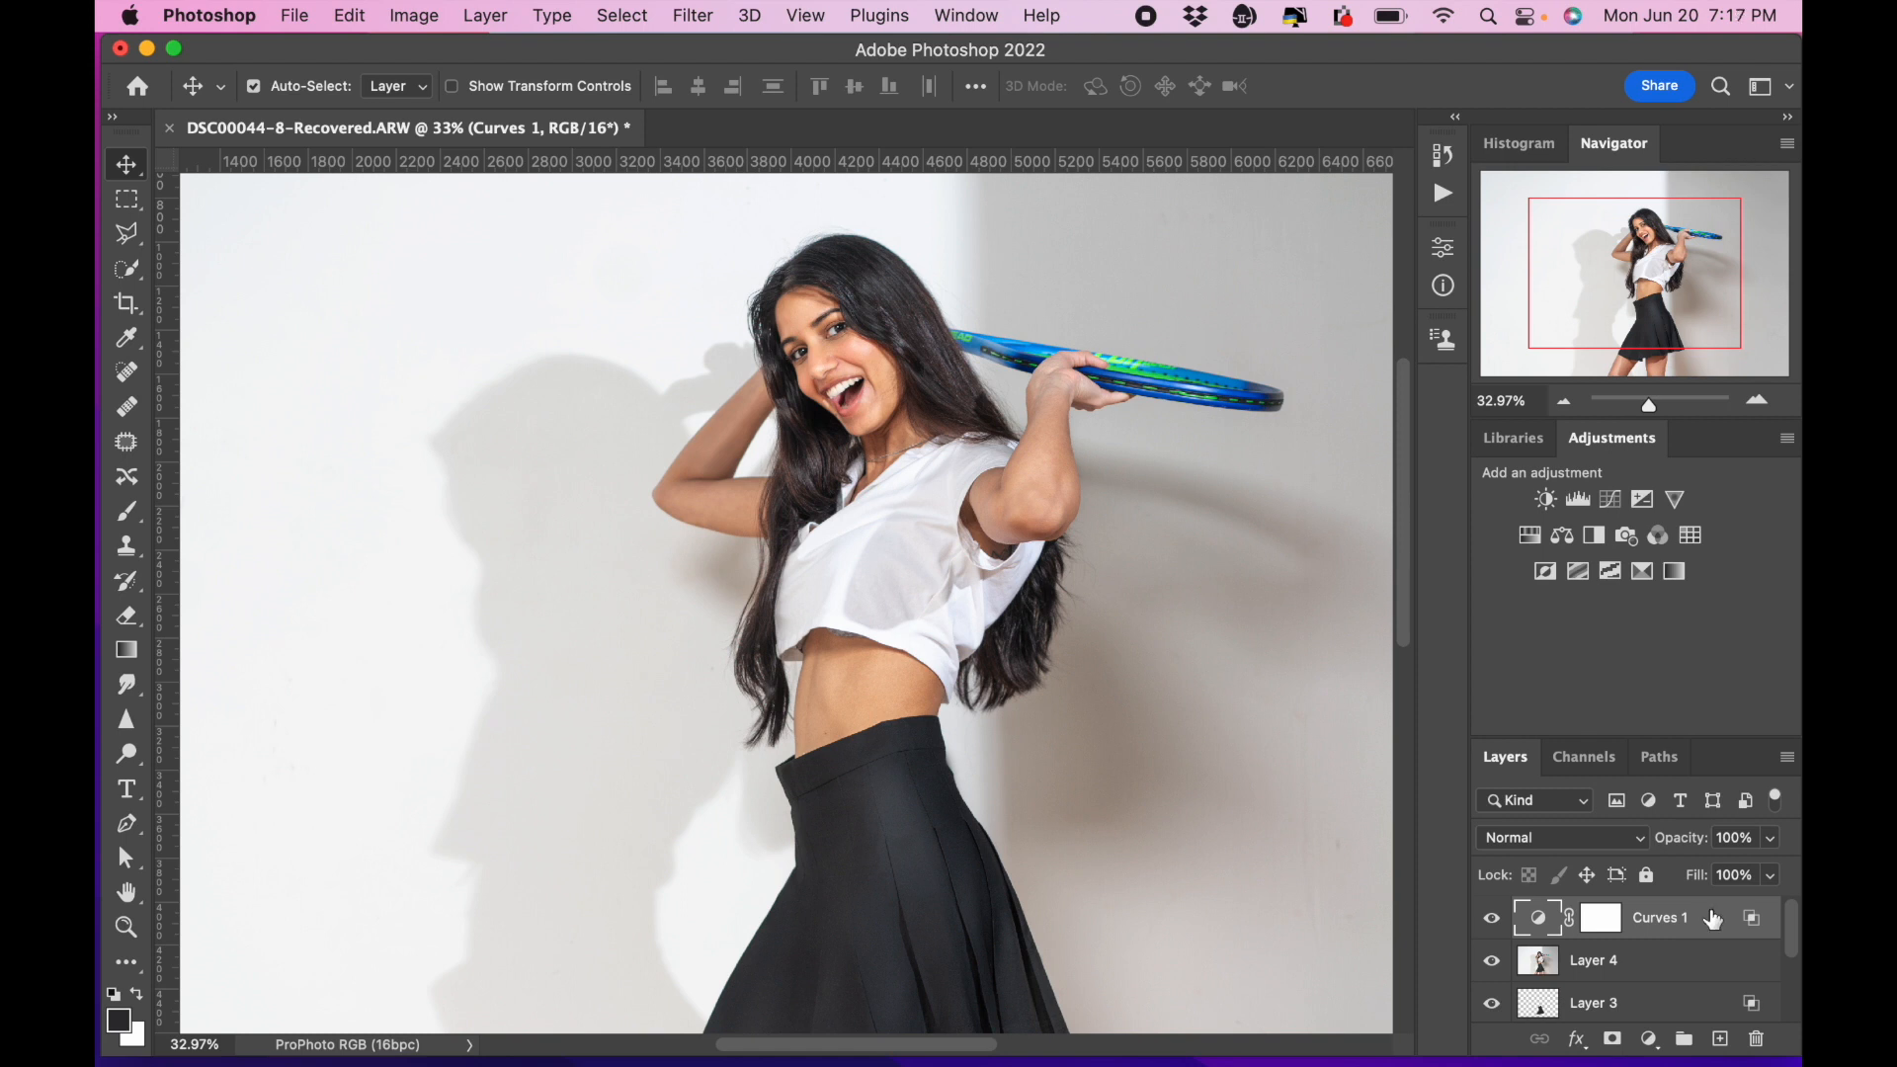
key(super+alt+shift+e)
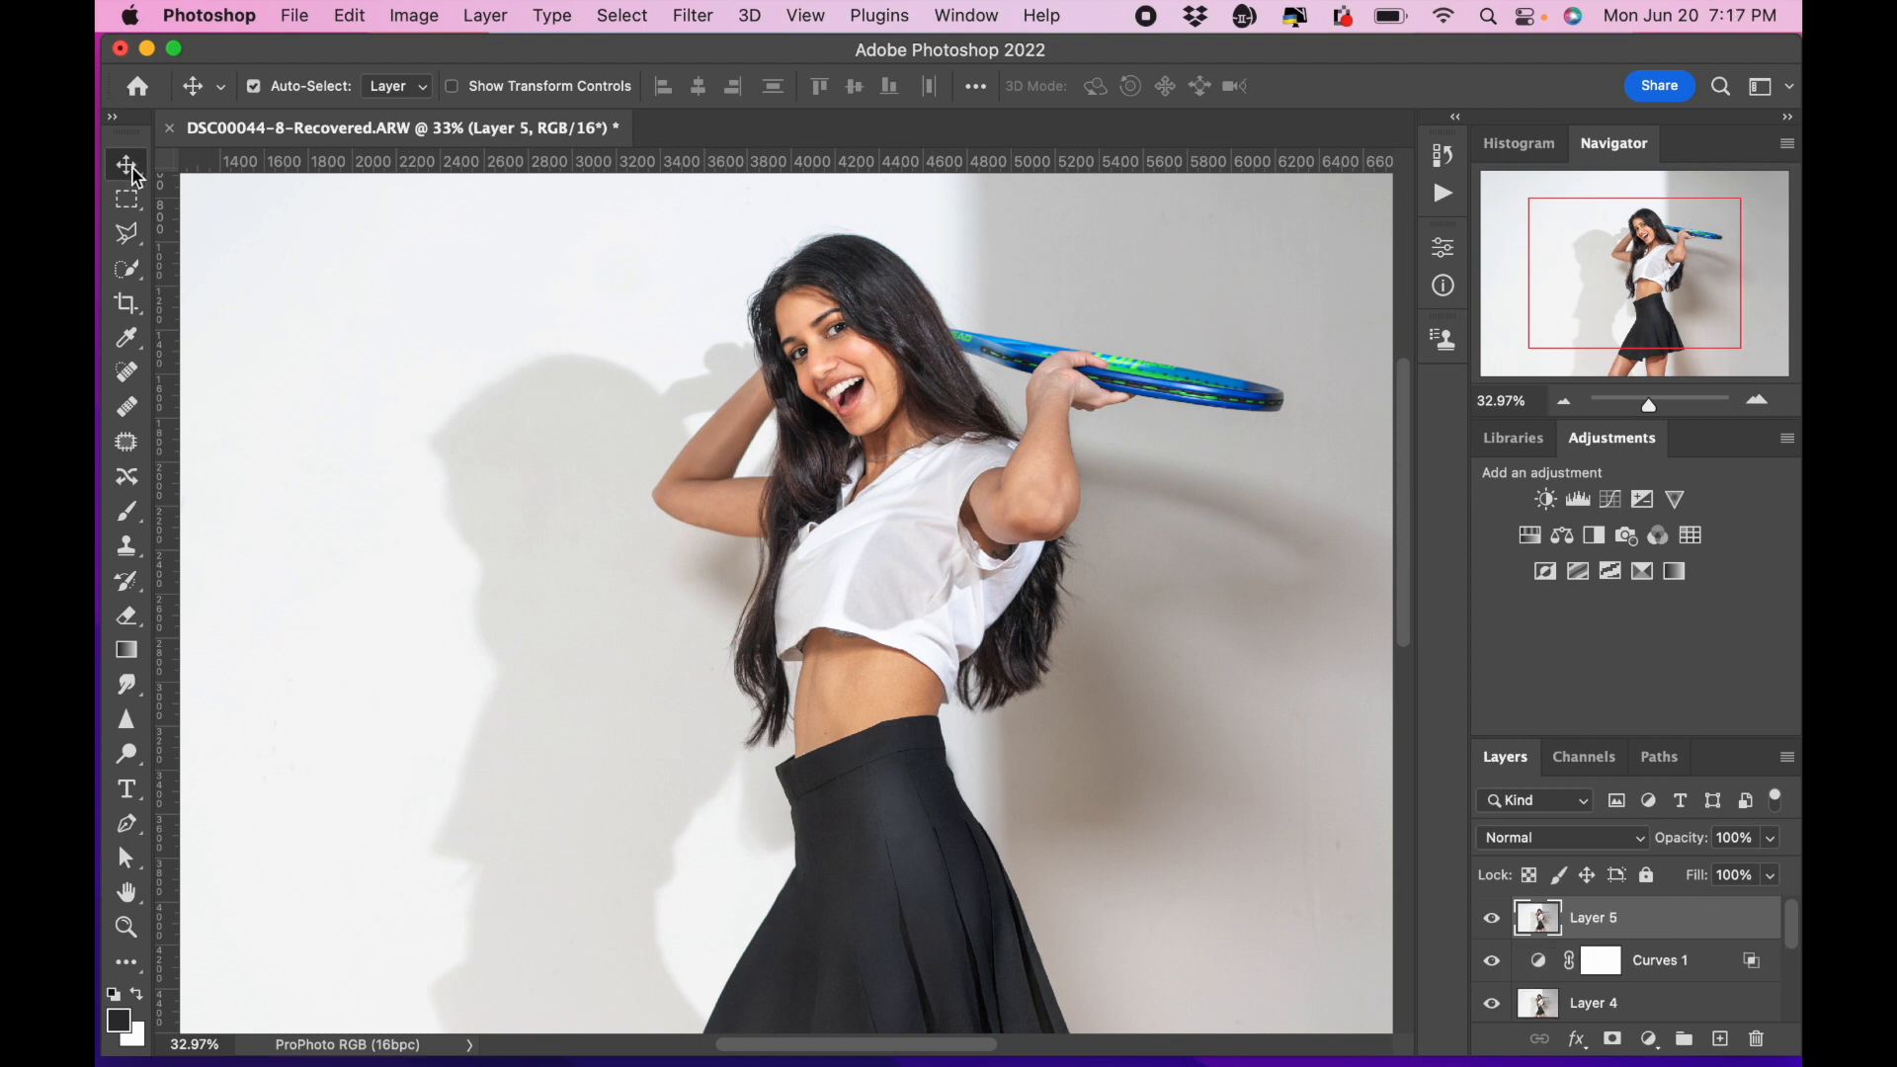
Examine the model's face, hair and arms up close on the merged layer.
key(super+plus)
key(super+plus)
scroll(901, 282, up, 6)
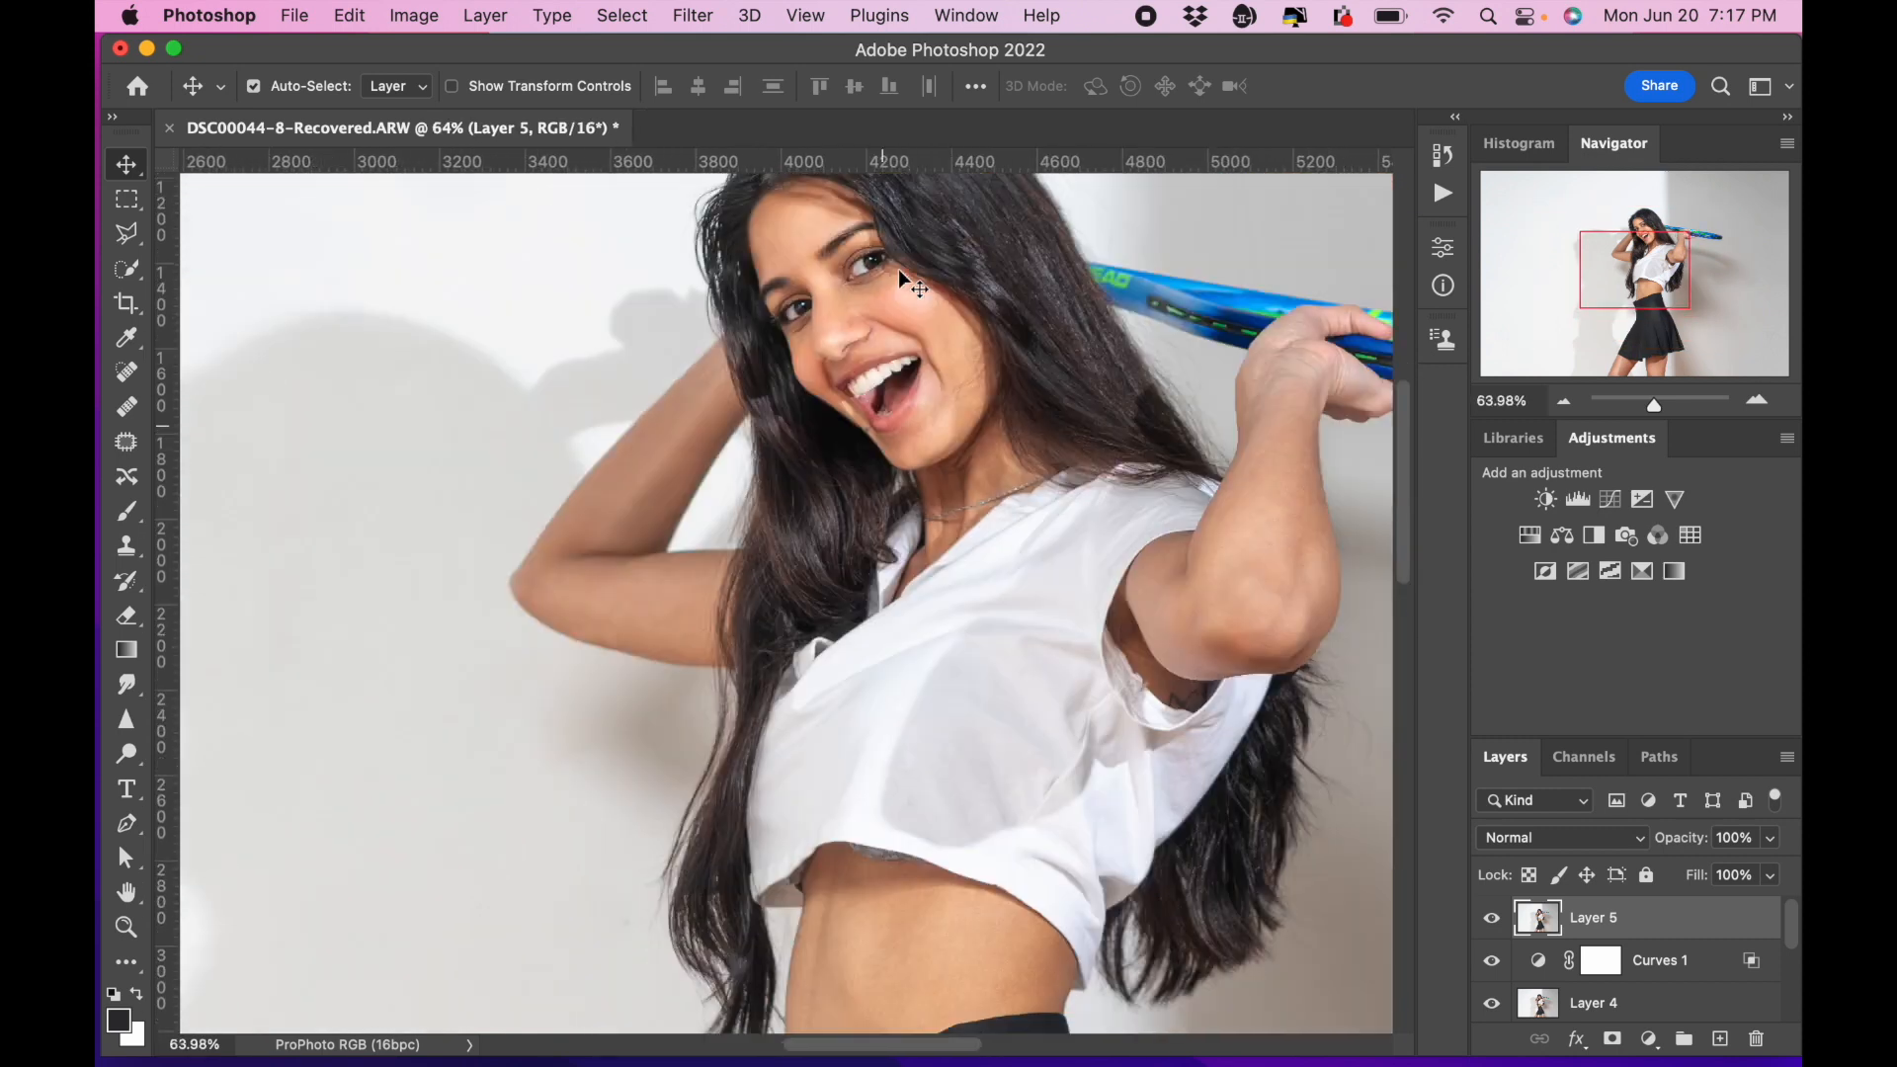
scroll(901, 279, up, 5)
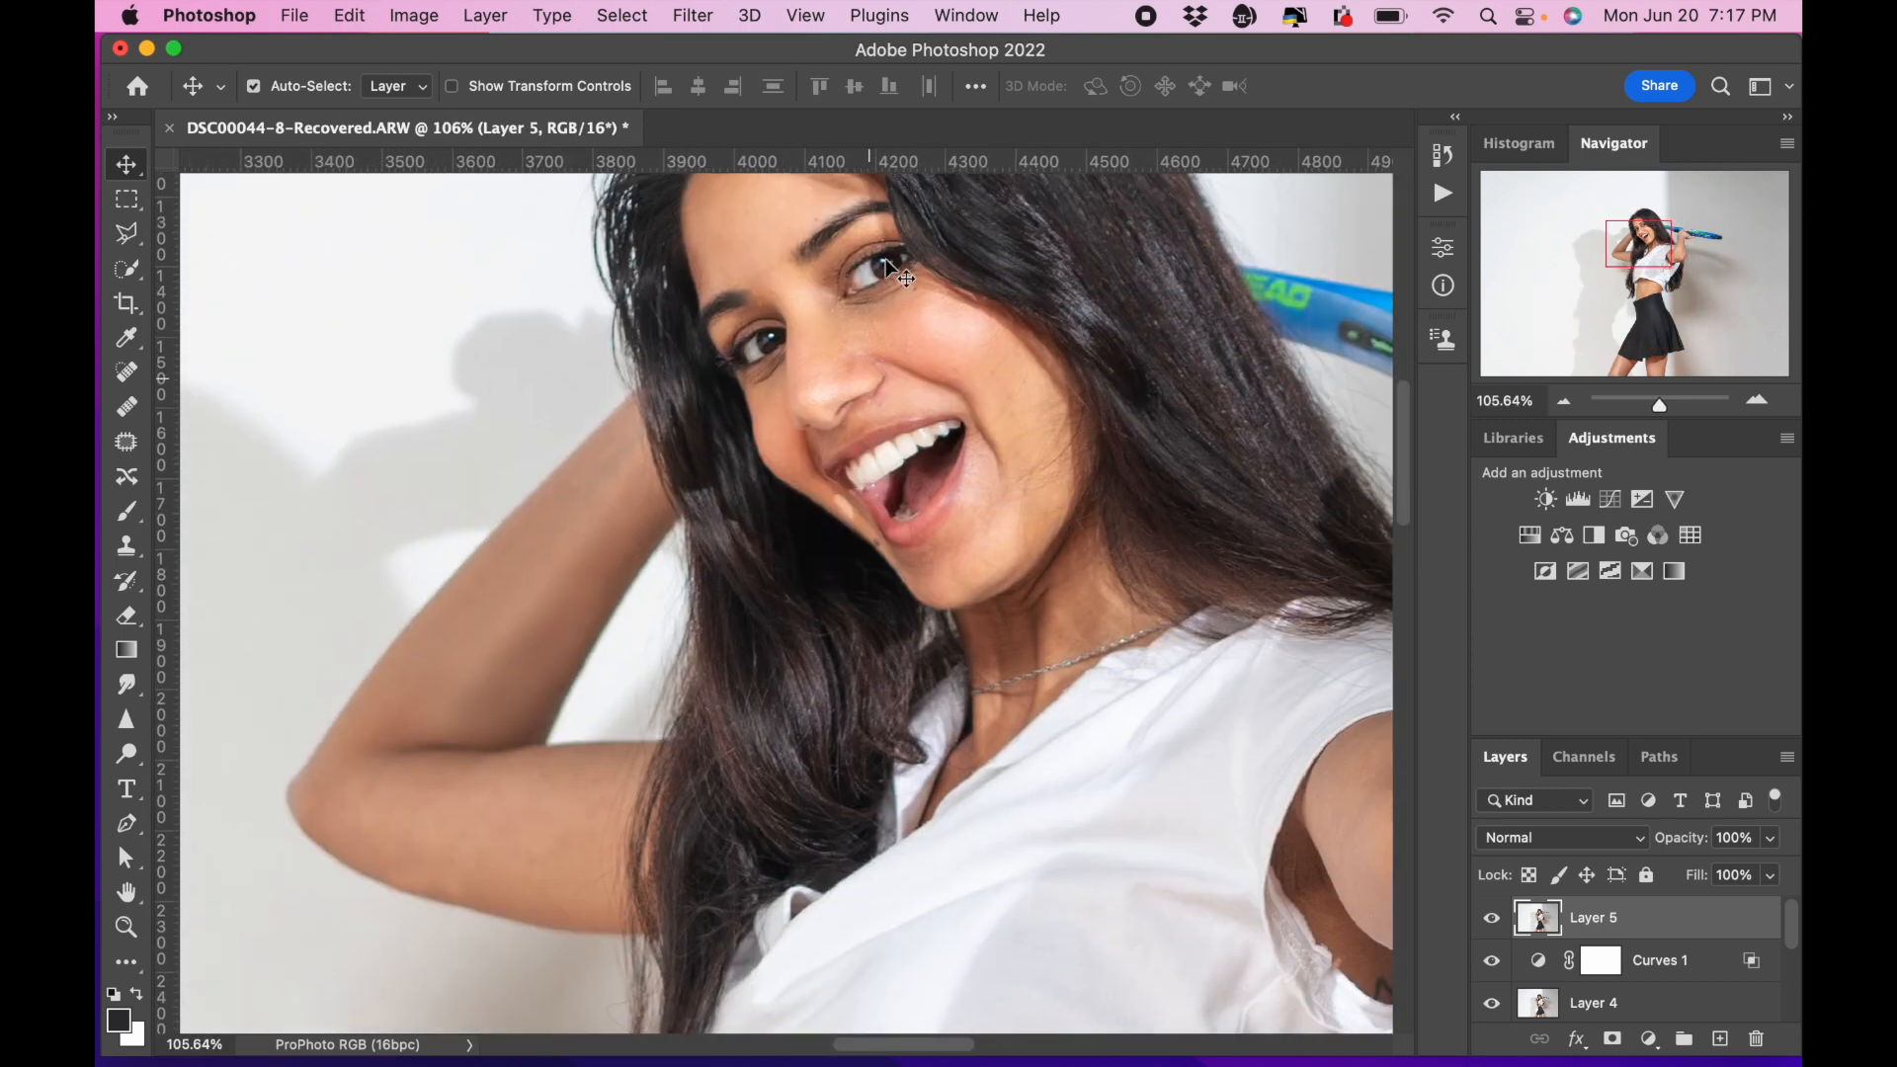
scroll(899, 277, right, 4)
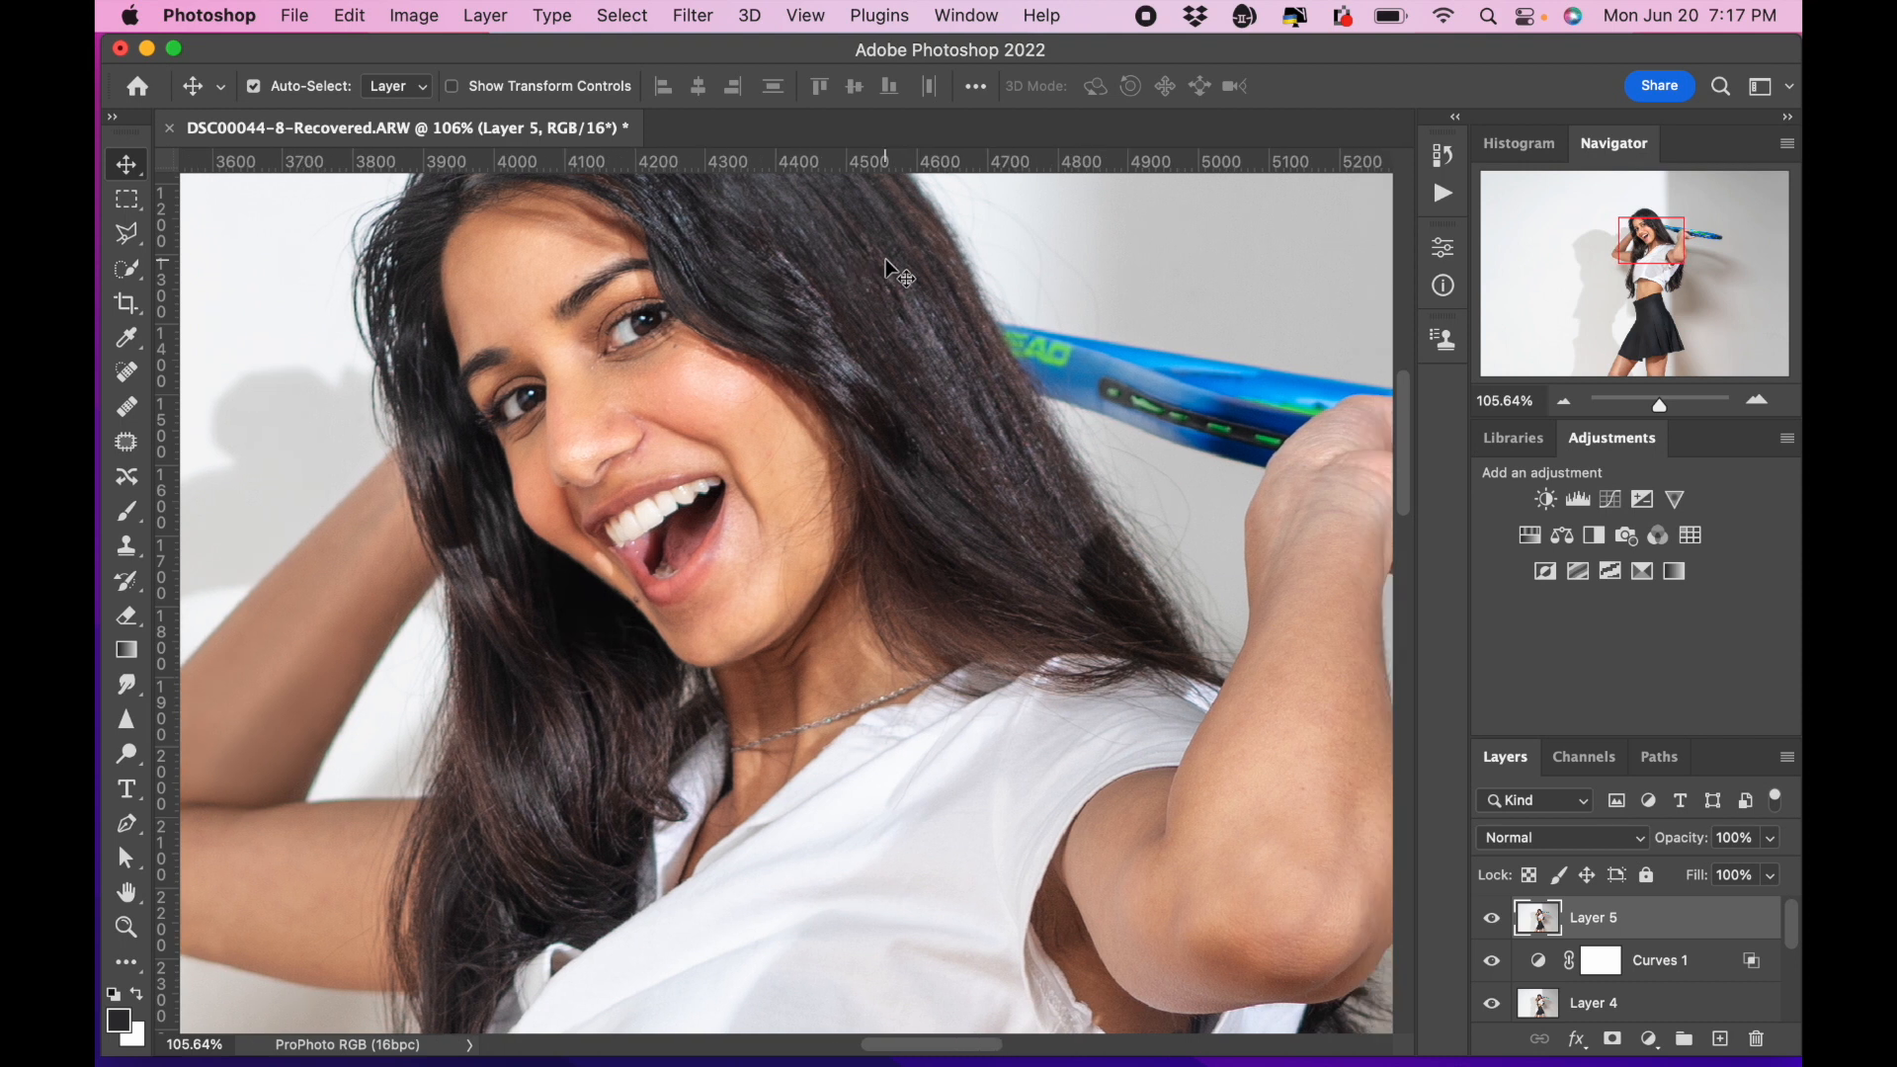
scroll(919, 268, left, 1)
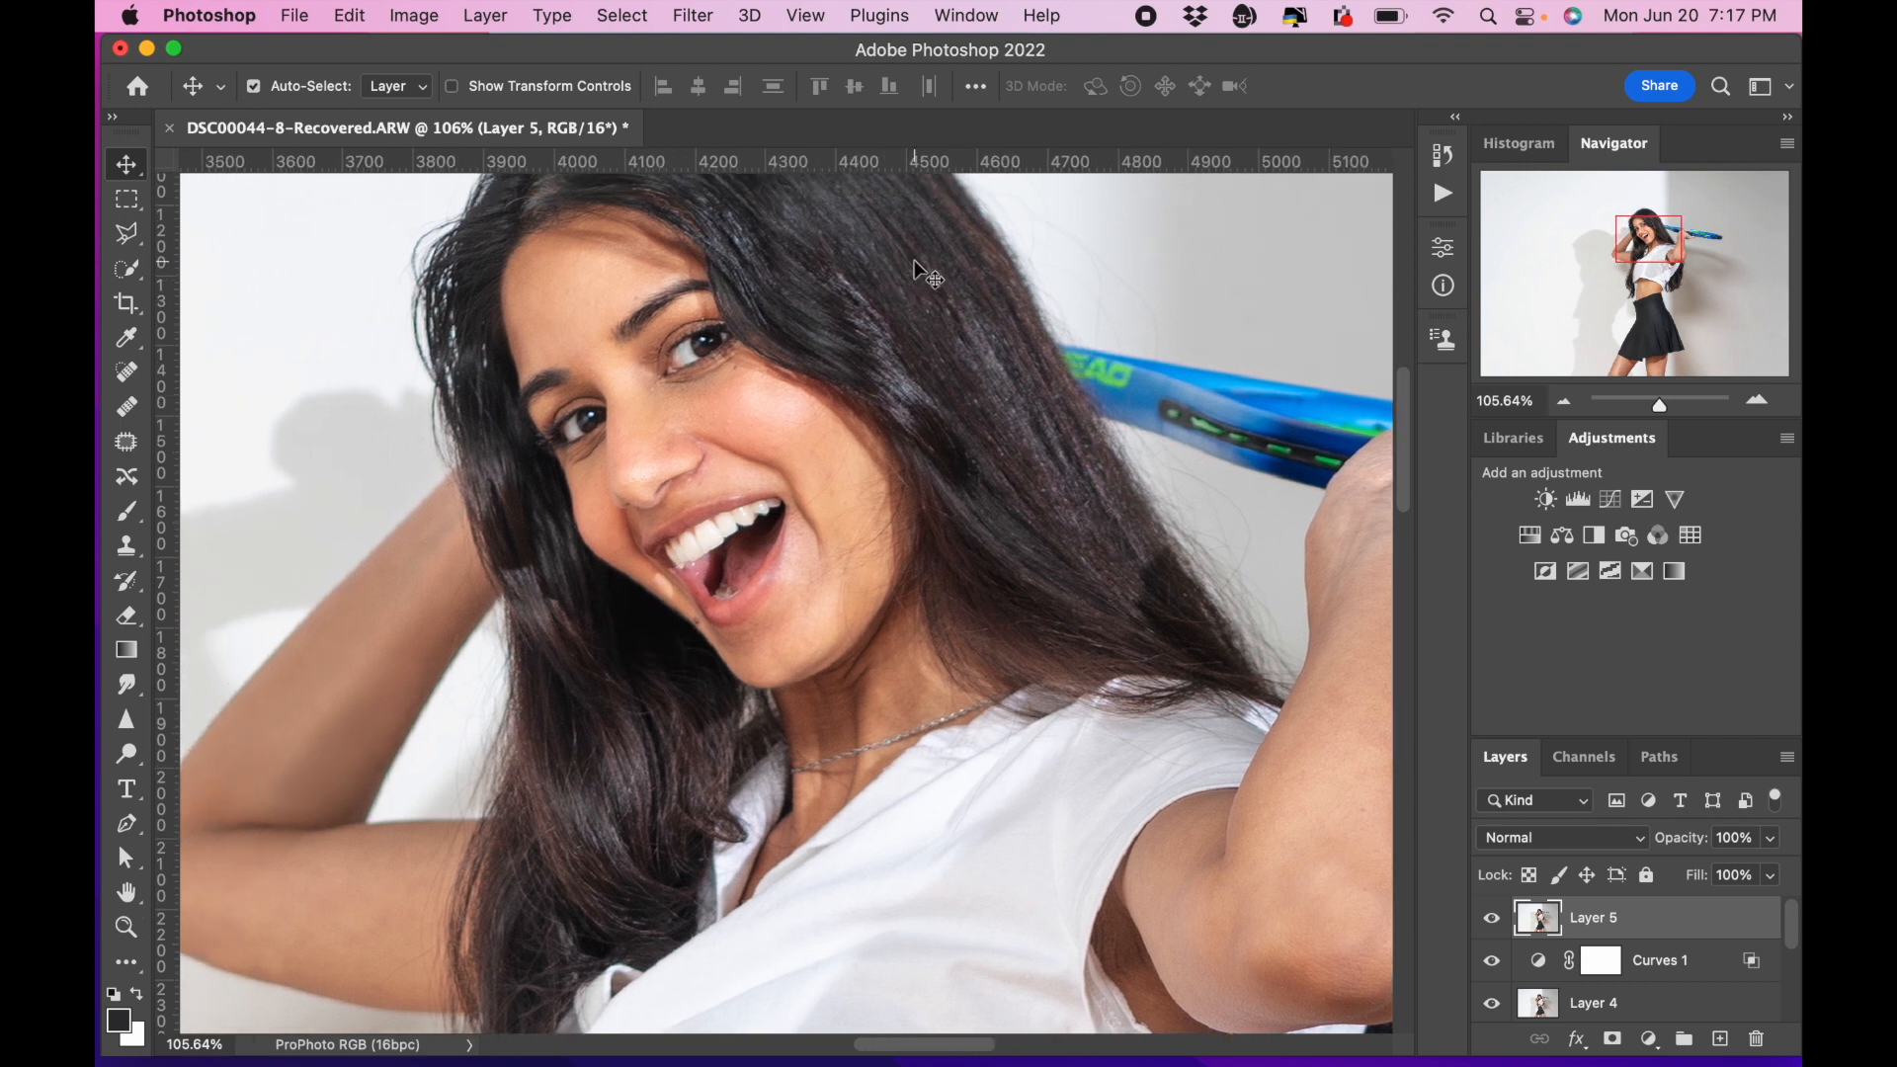
scroll(931, 257, down, 2)
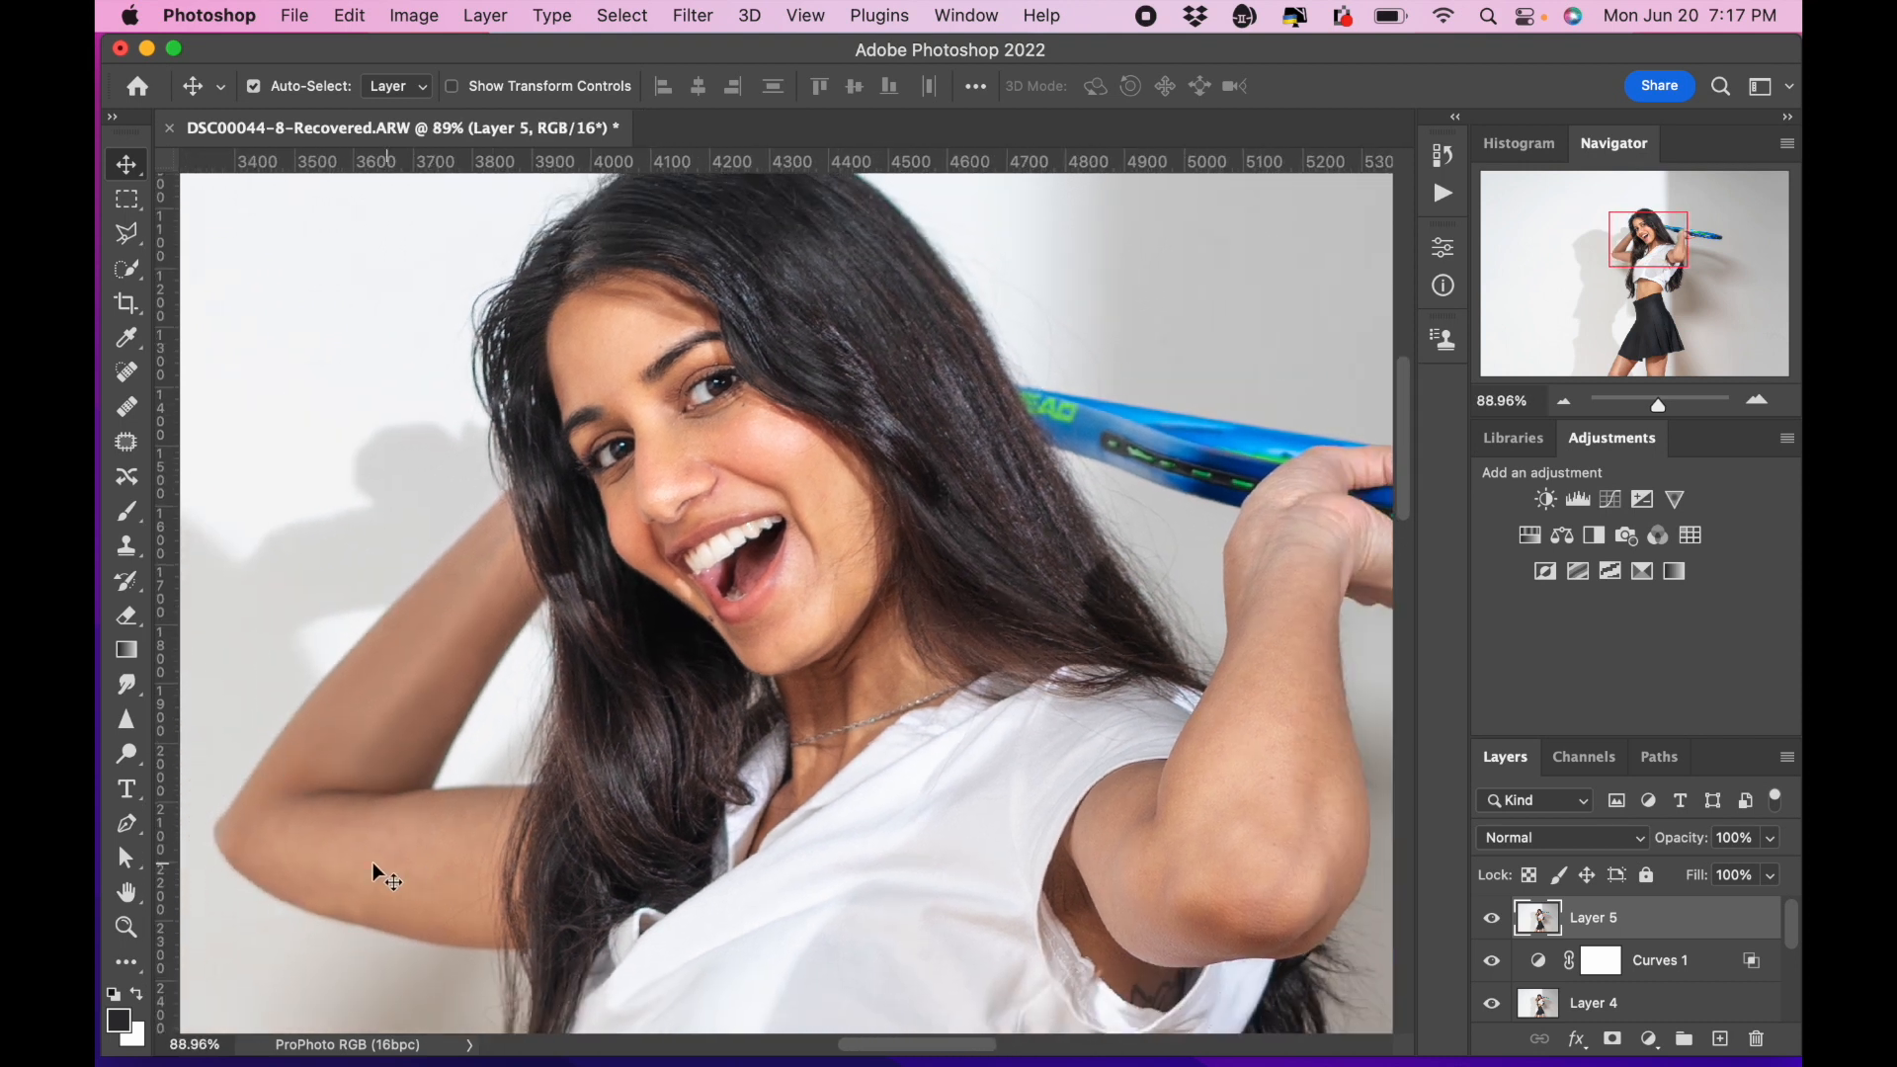
scroll(1312, 736, down, 5)
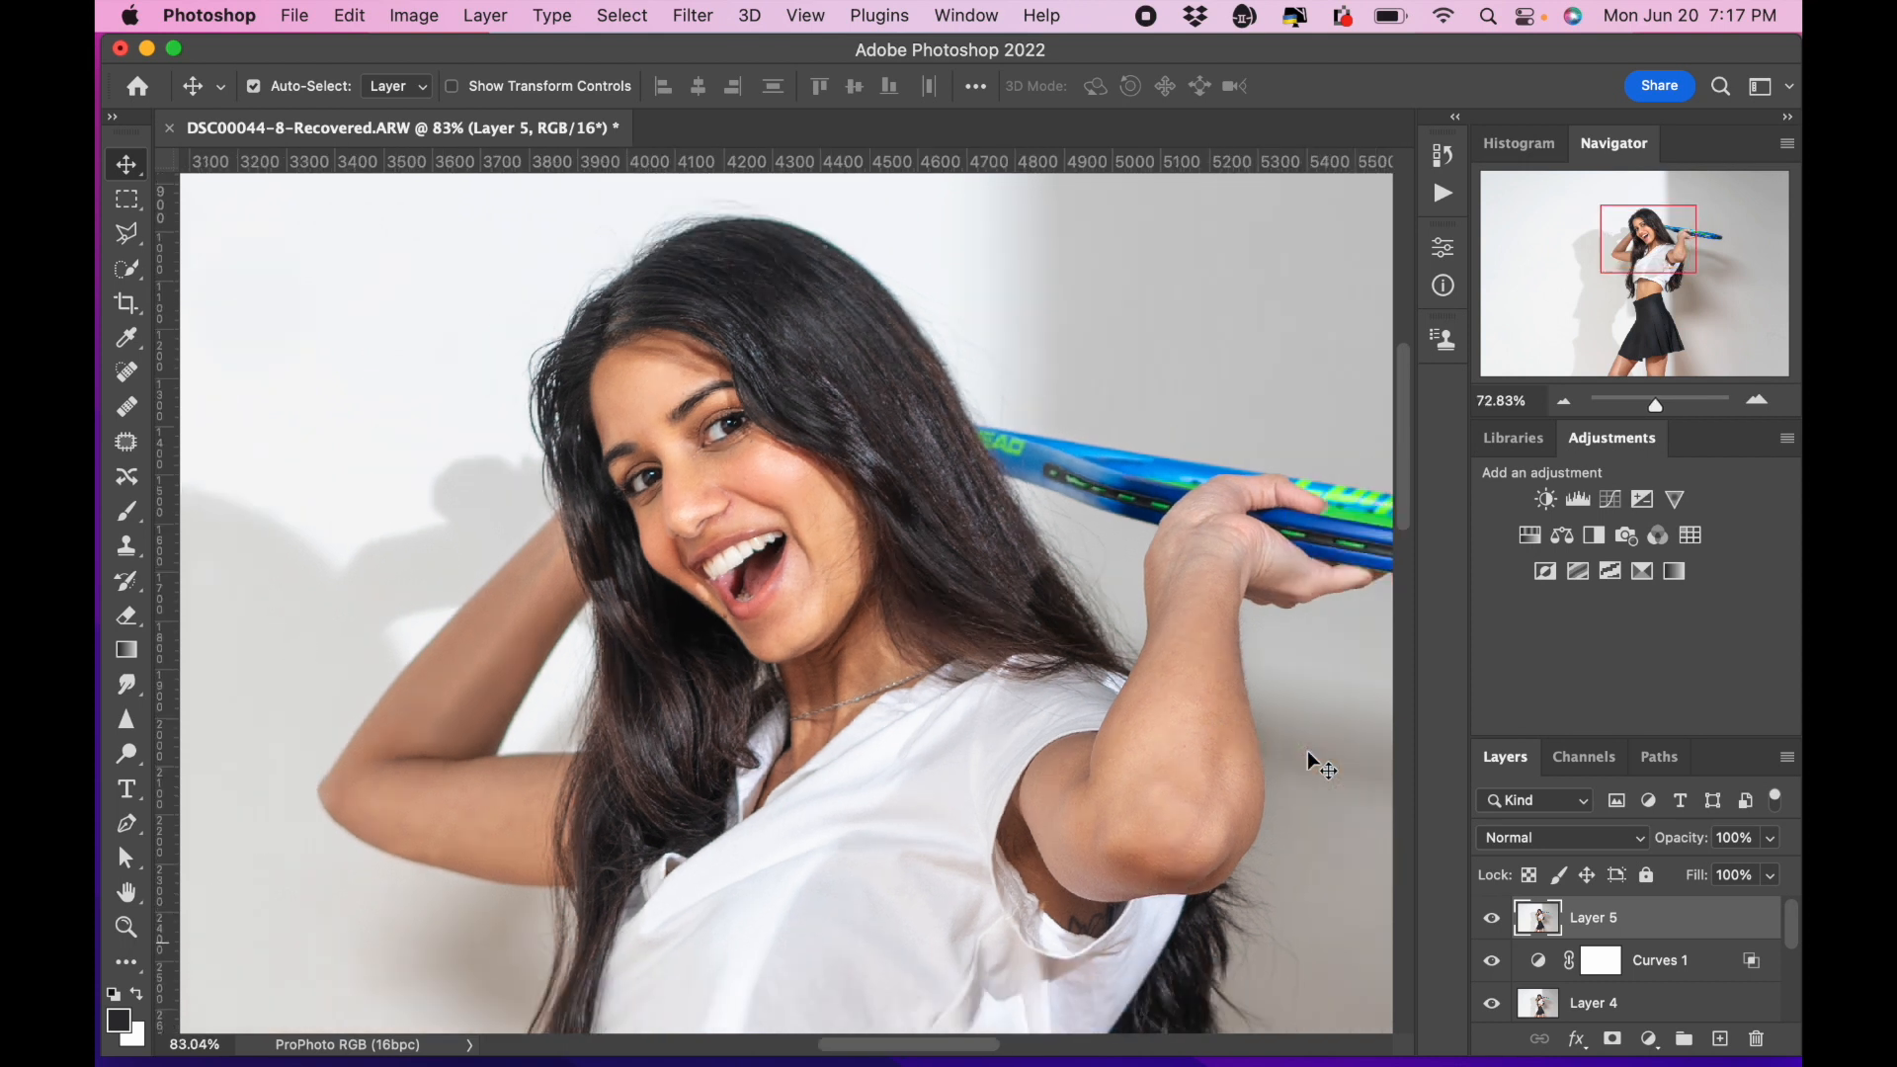
Inspect the shirt hem, the midriff skin and the legs below the skirt up close.
scroll(1310, 759, up, 2)
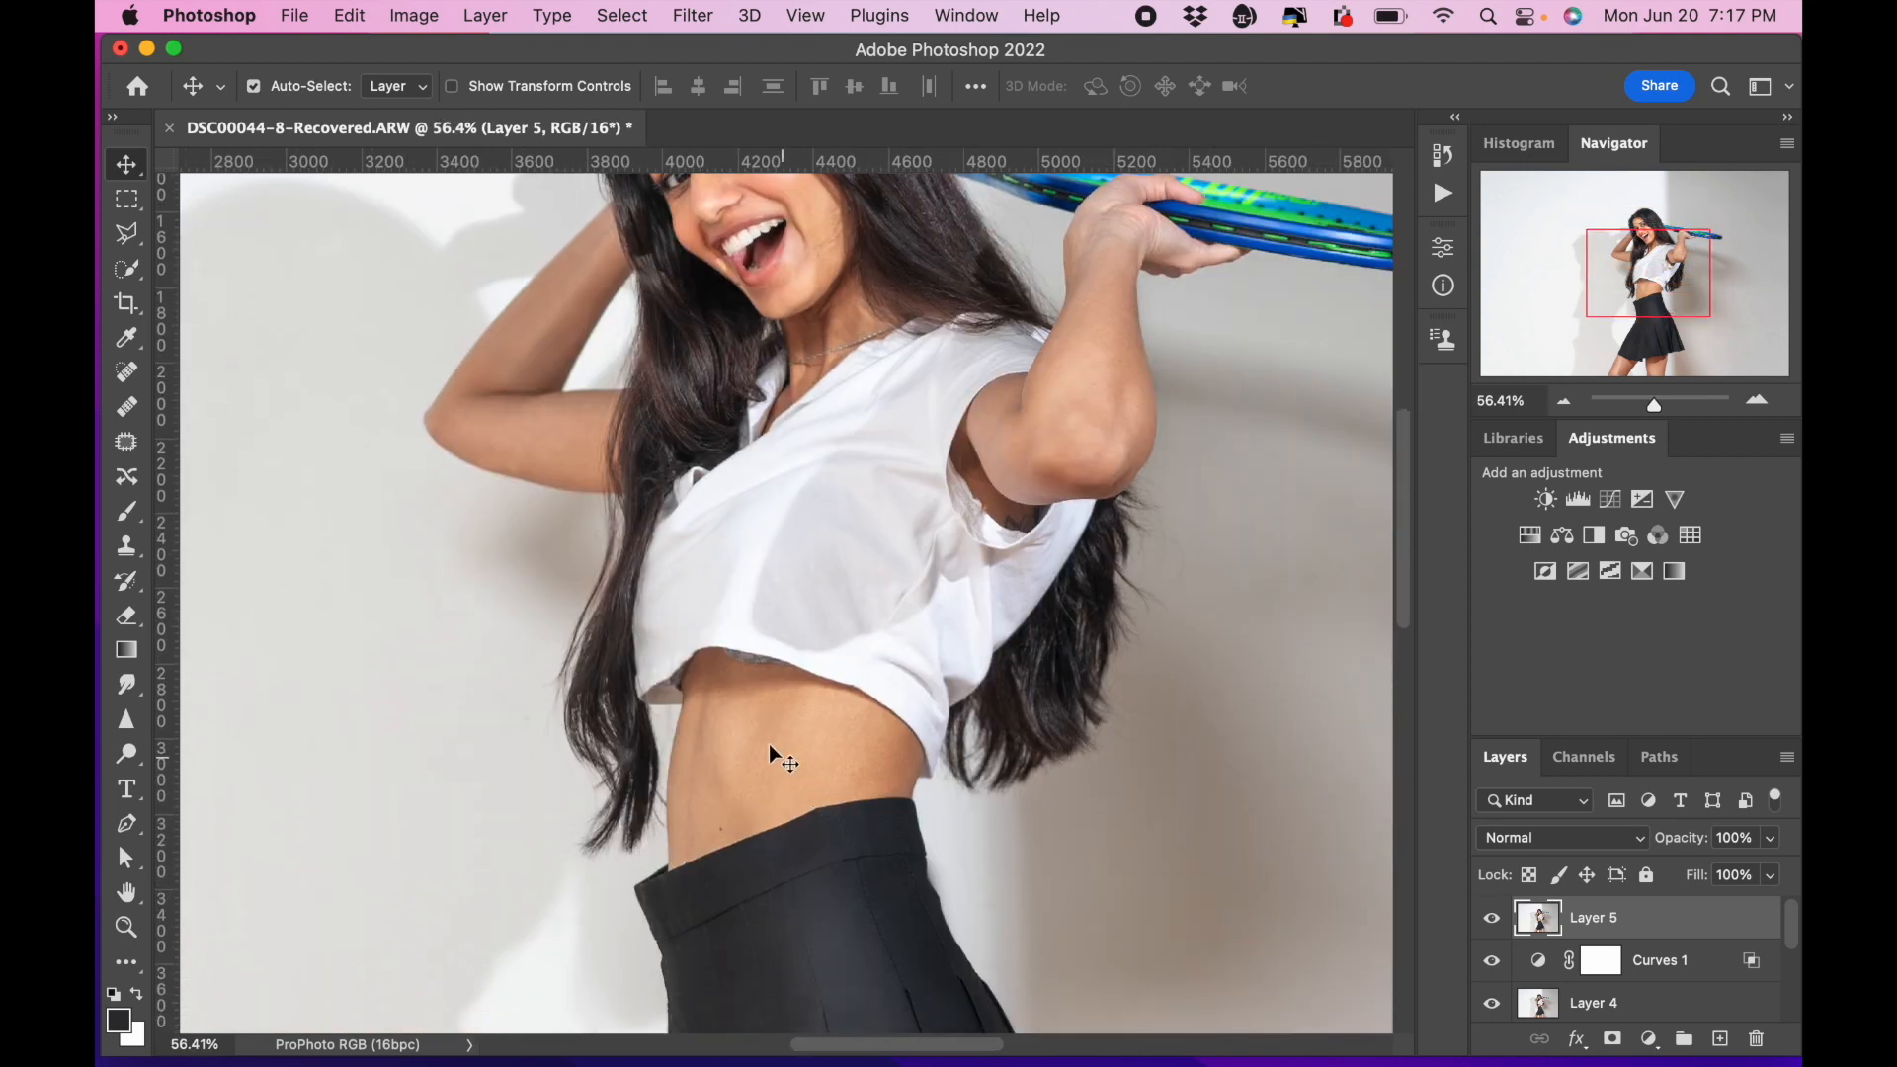
scroll(783, 730, up, 2)
scroll(790, 748, up, 1)
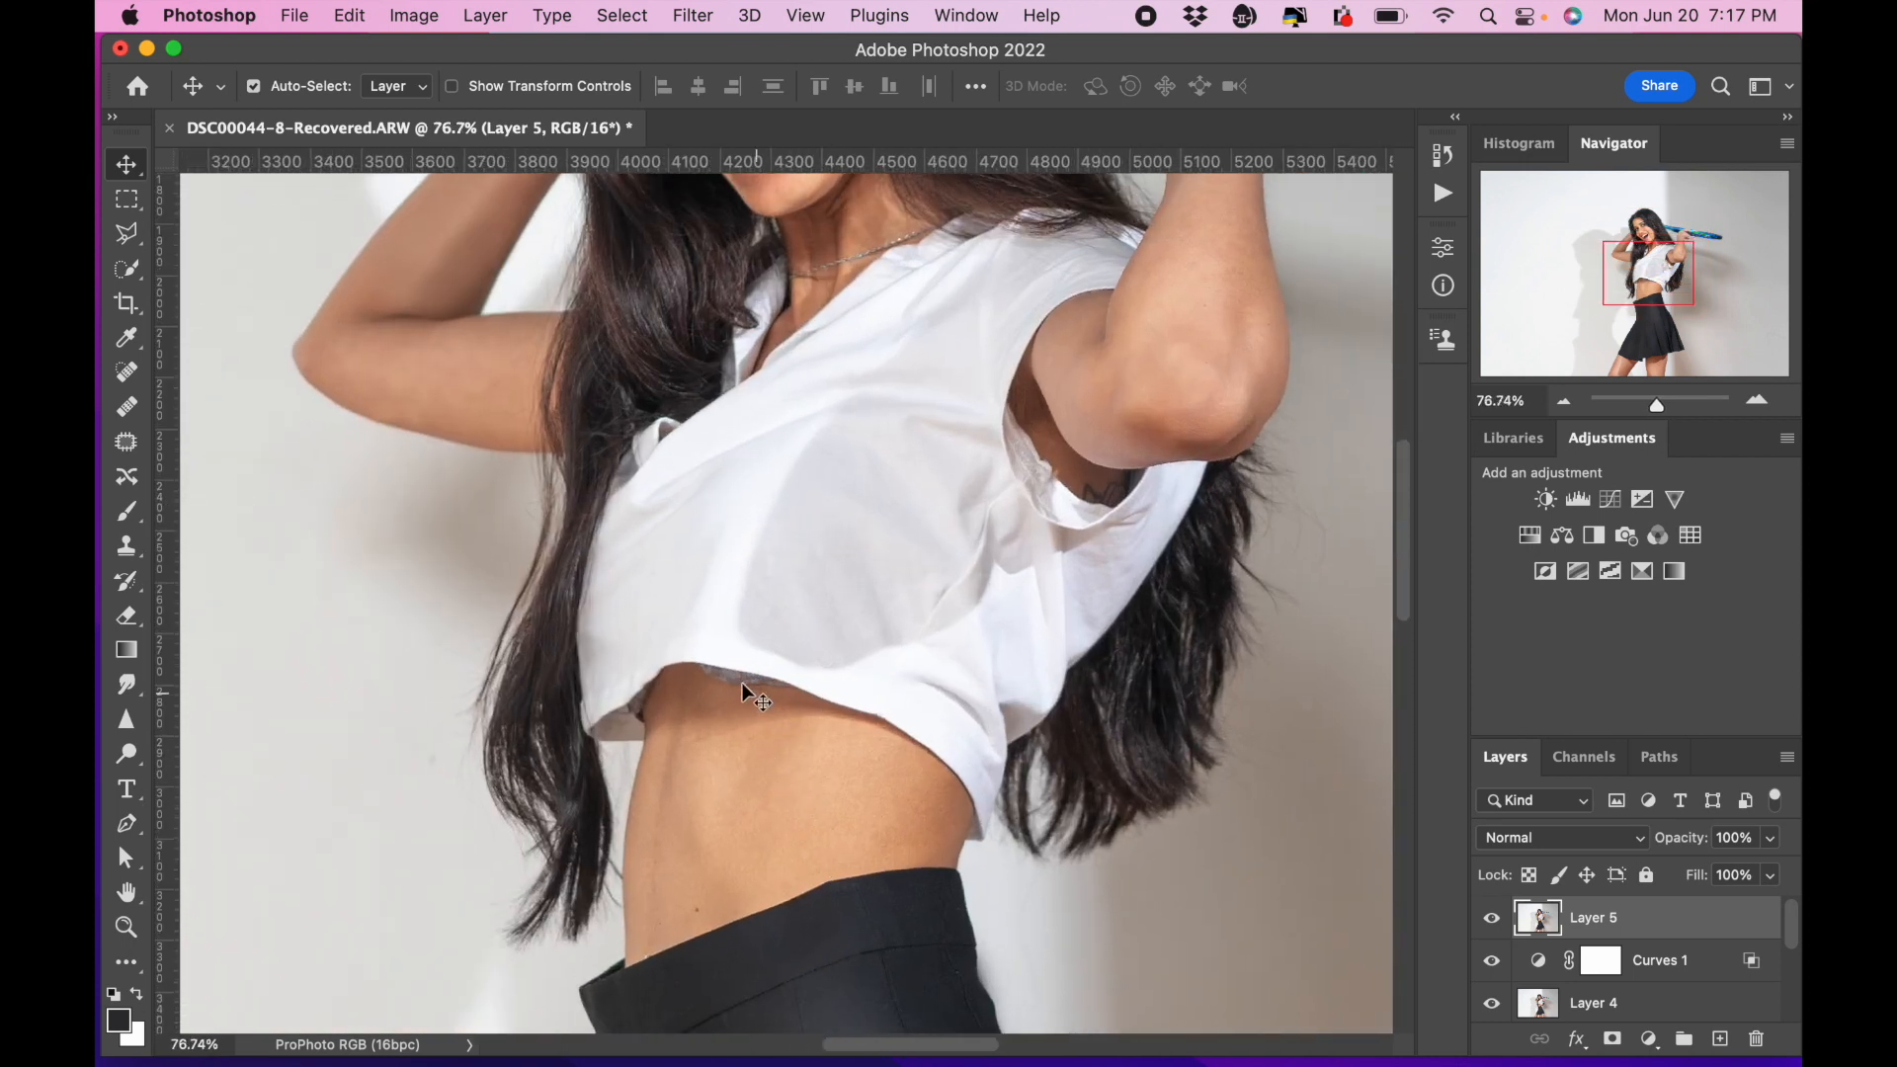
scroll(802, 761, up, 3)
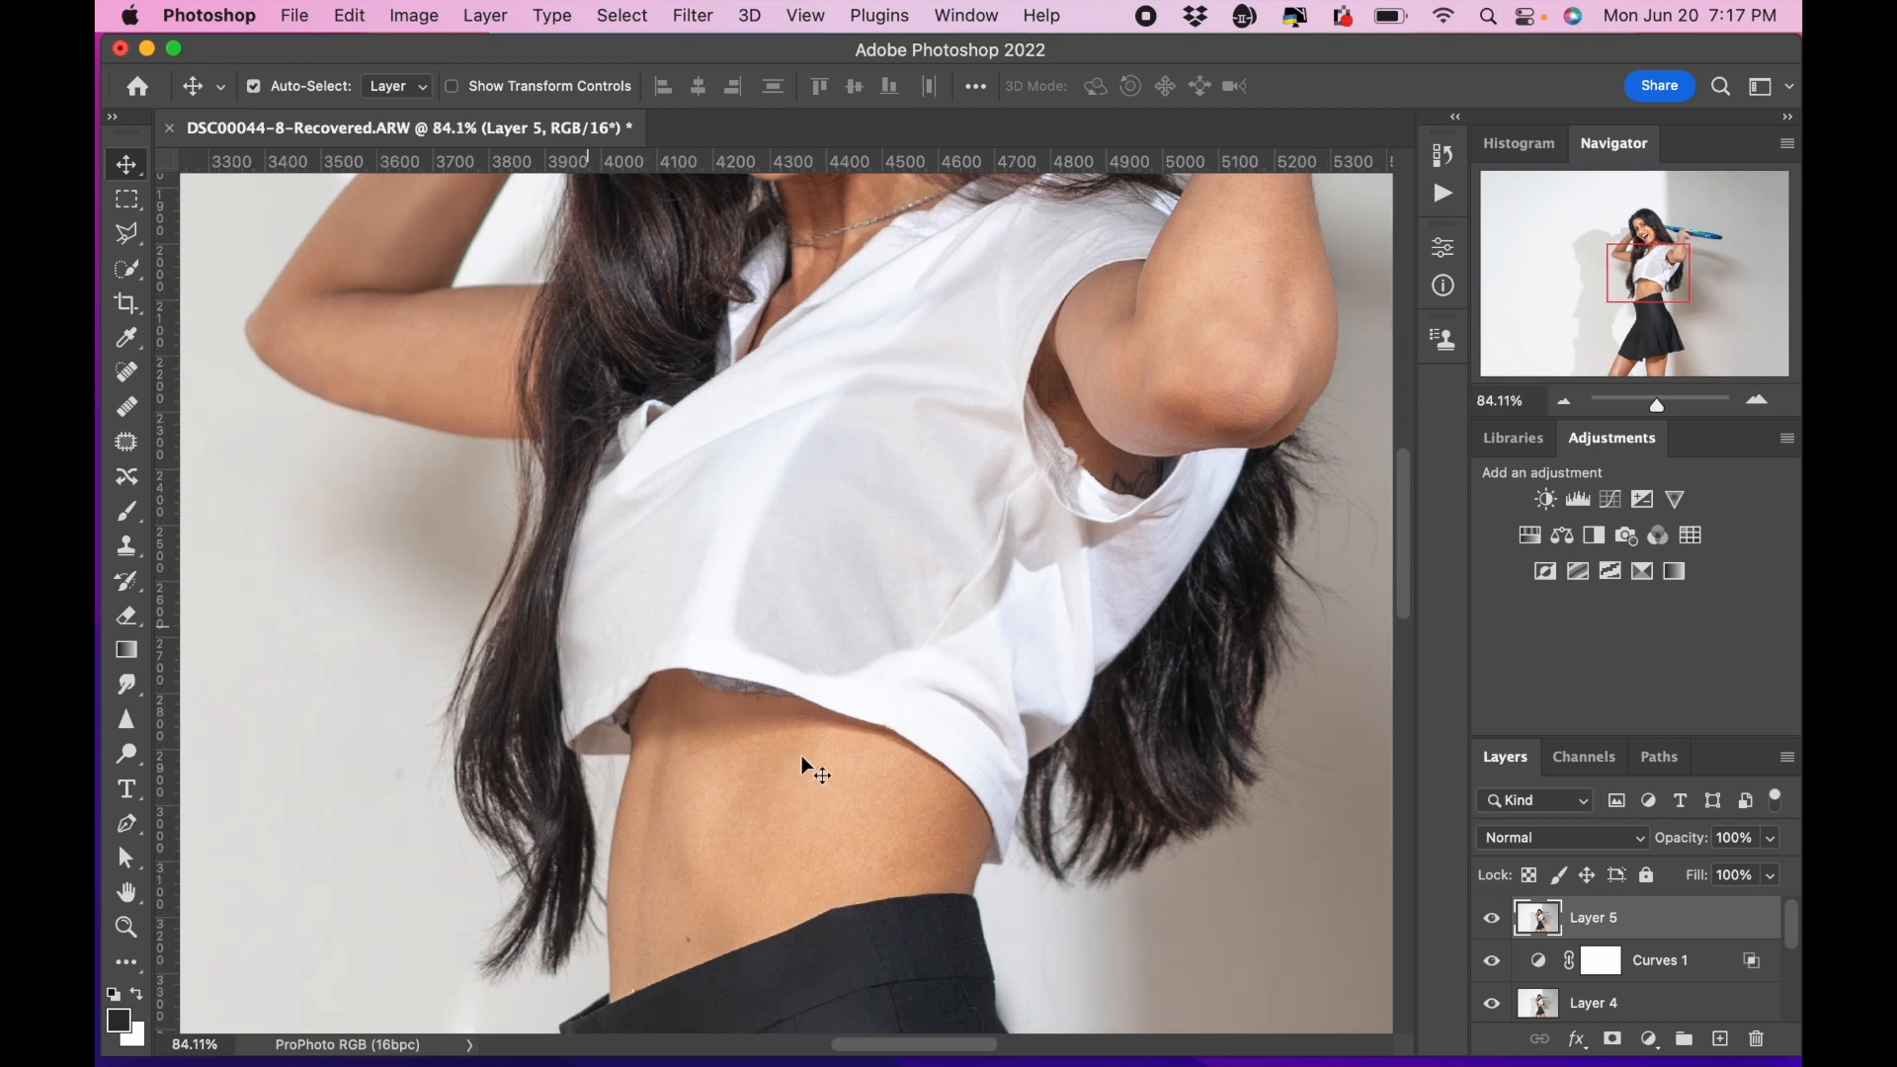
scroll(802, 765, down, 15)
scroll(802, 766, up, 4)
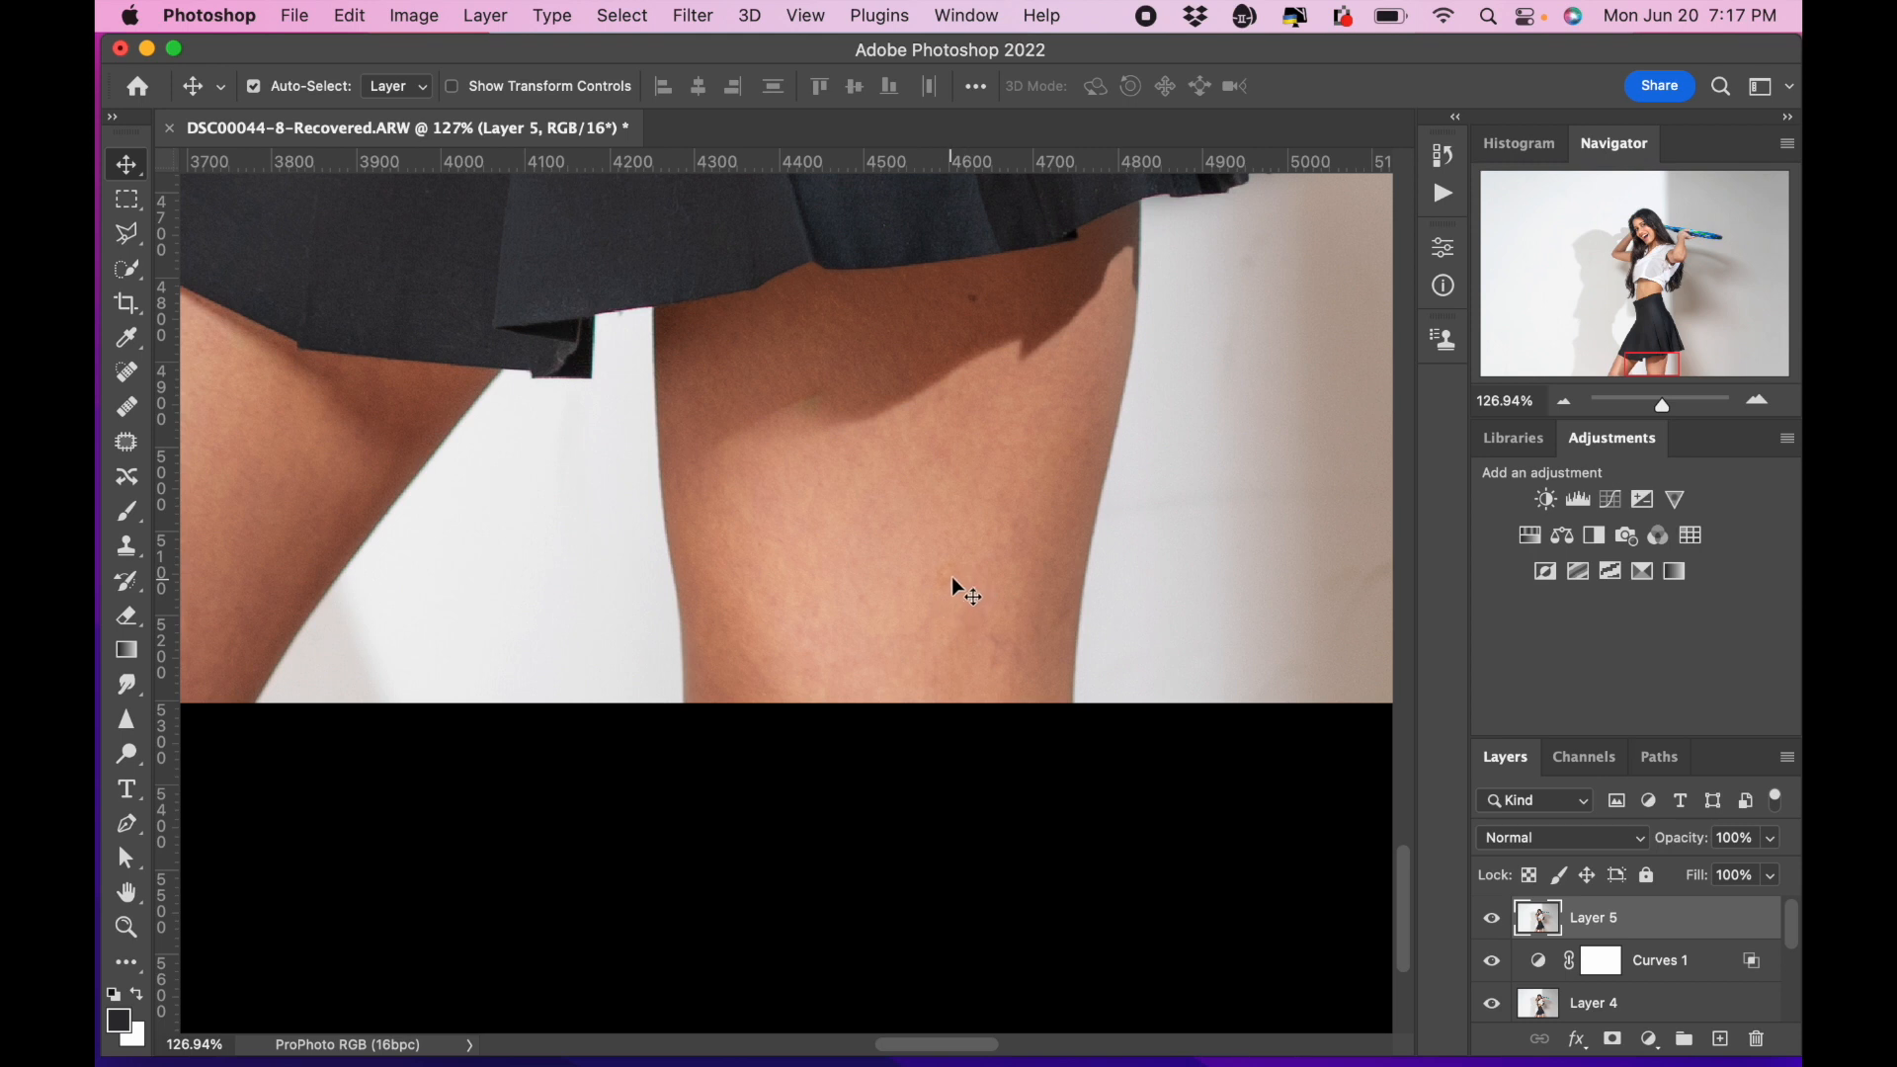
Check the skin on both legs on Layer 5 and run the Retouch4me DodgeBurn filter on it.
scroll(970, 542, left, 5)
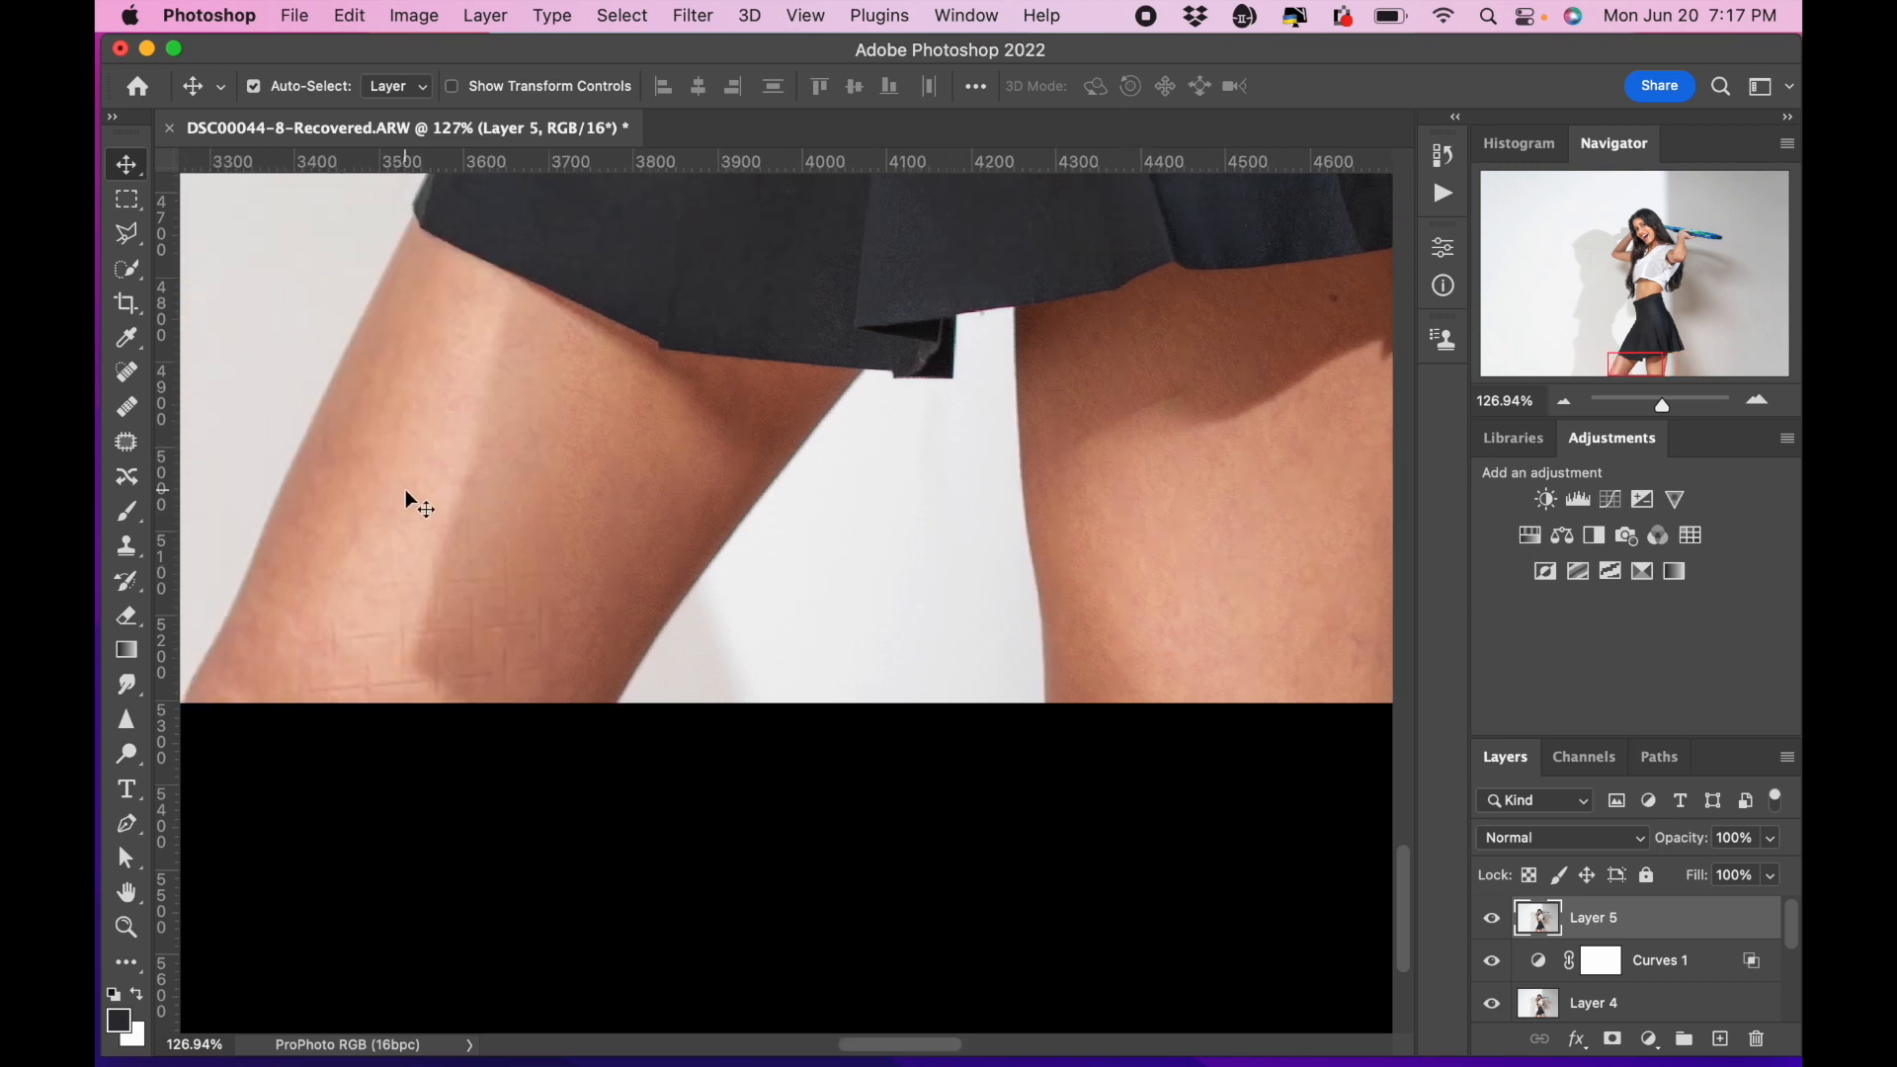
scroll(571, 465, down, 3)
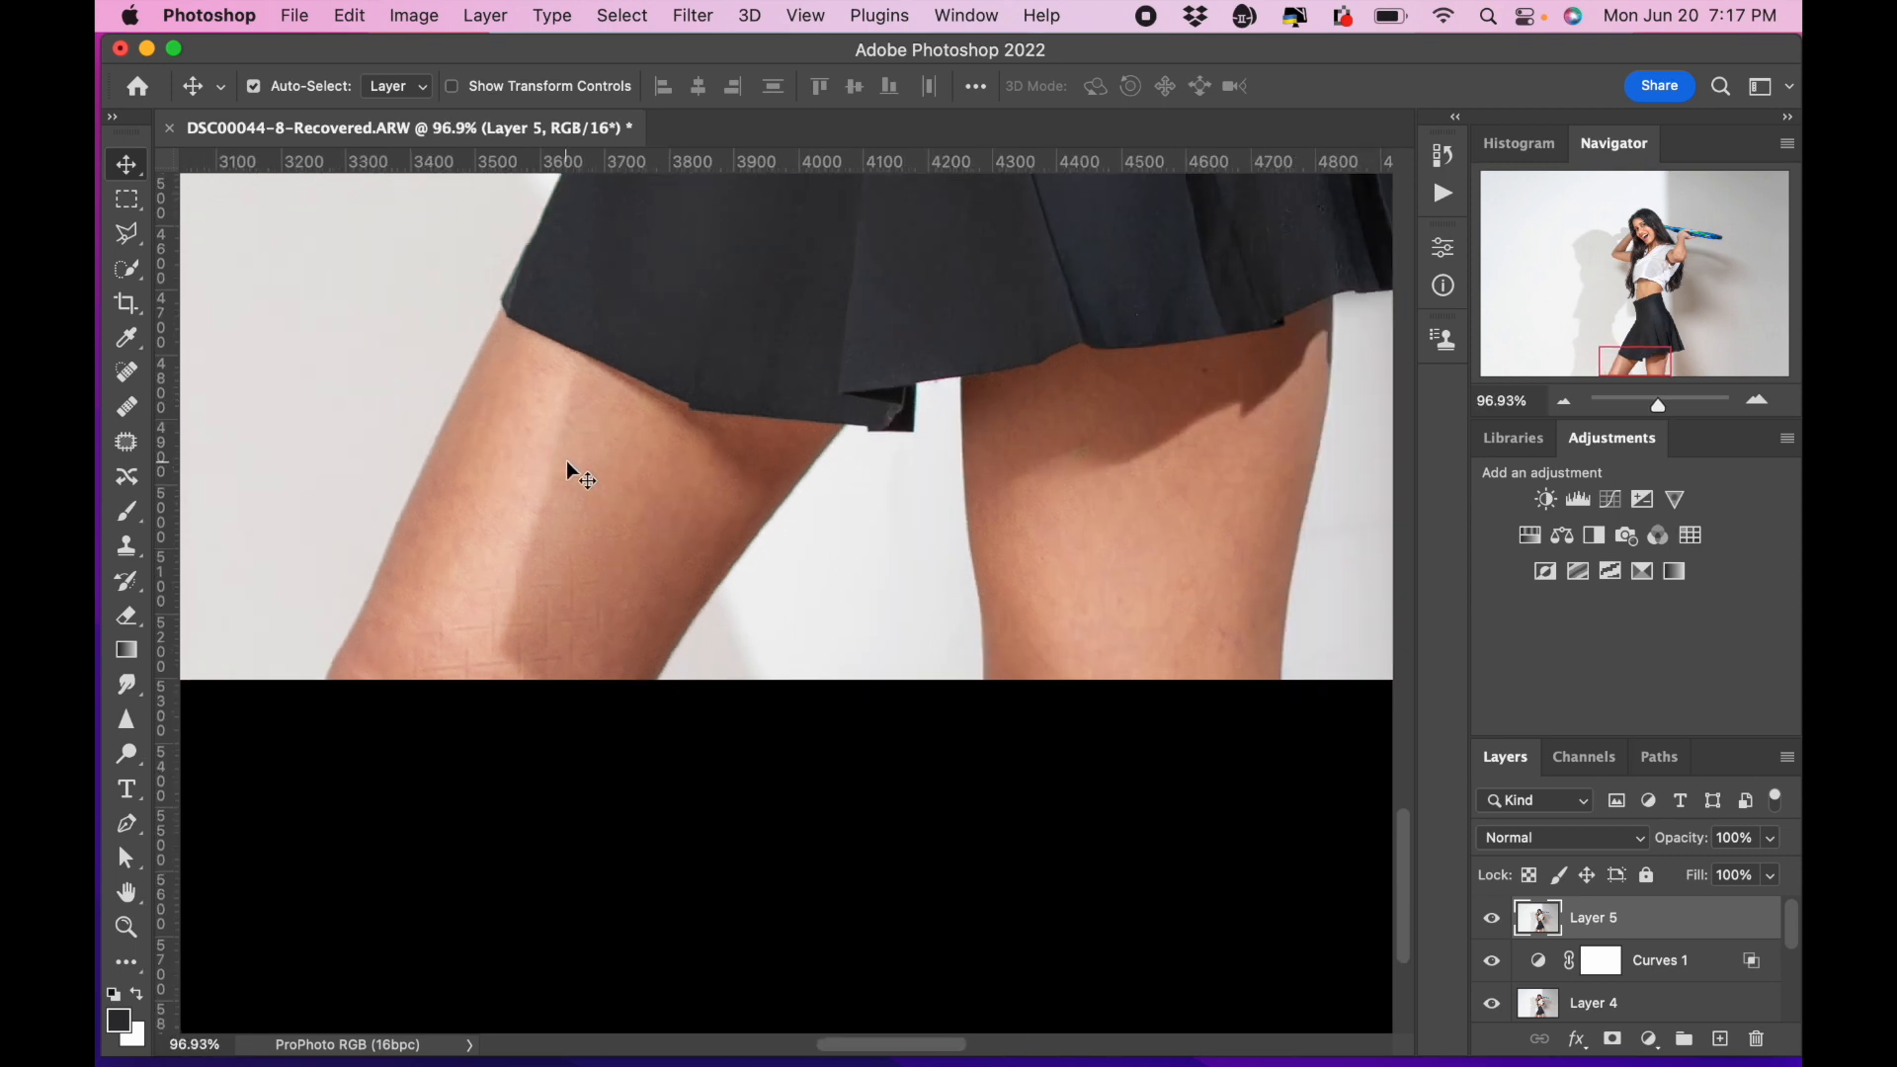
scroll(938, 587, down, 2)
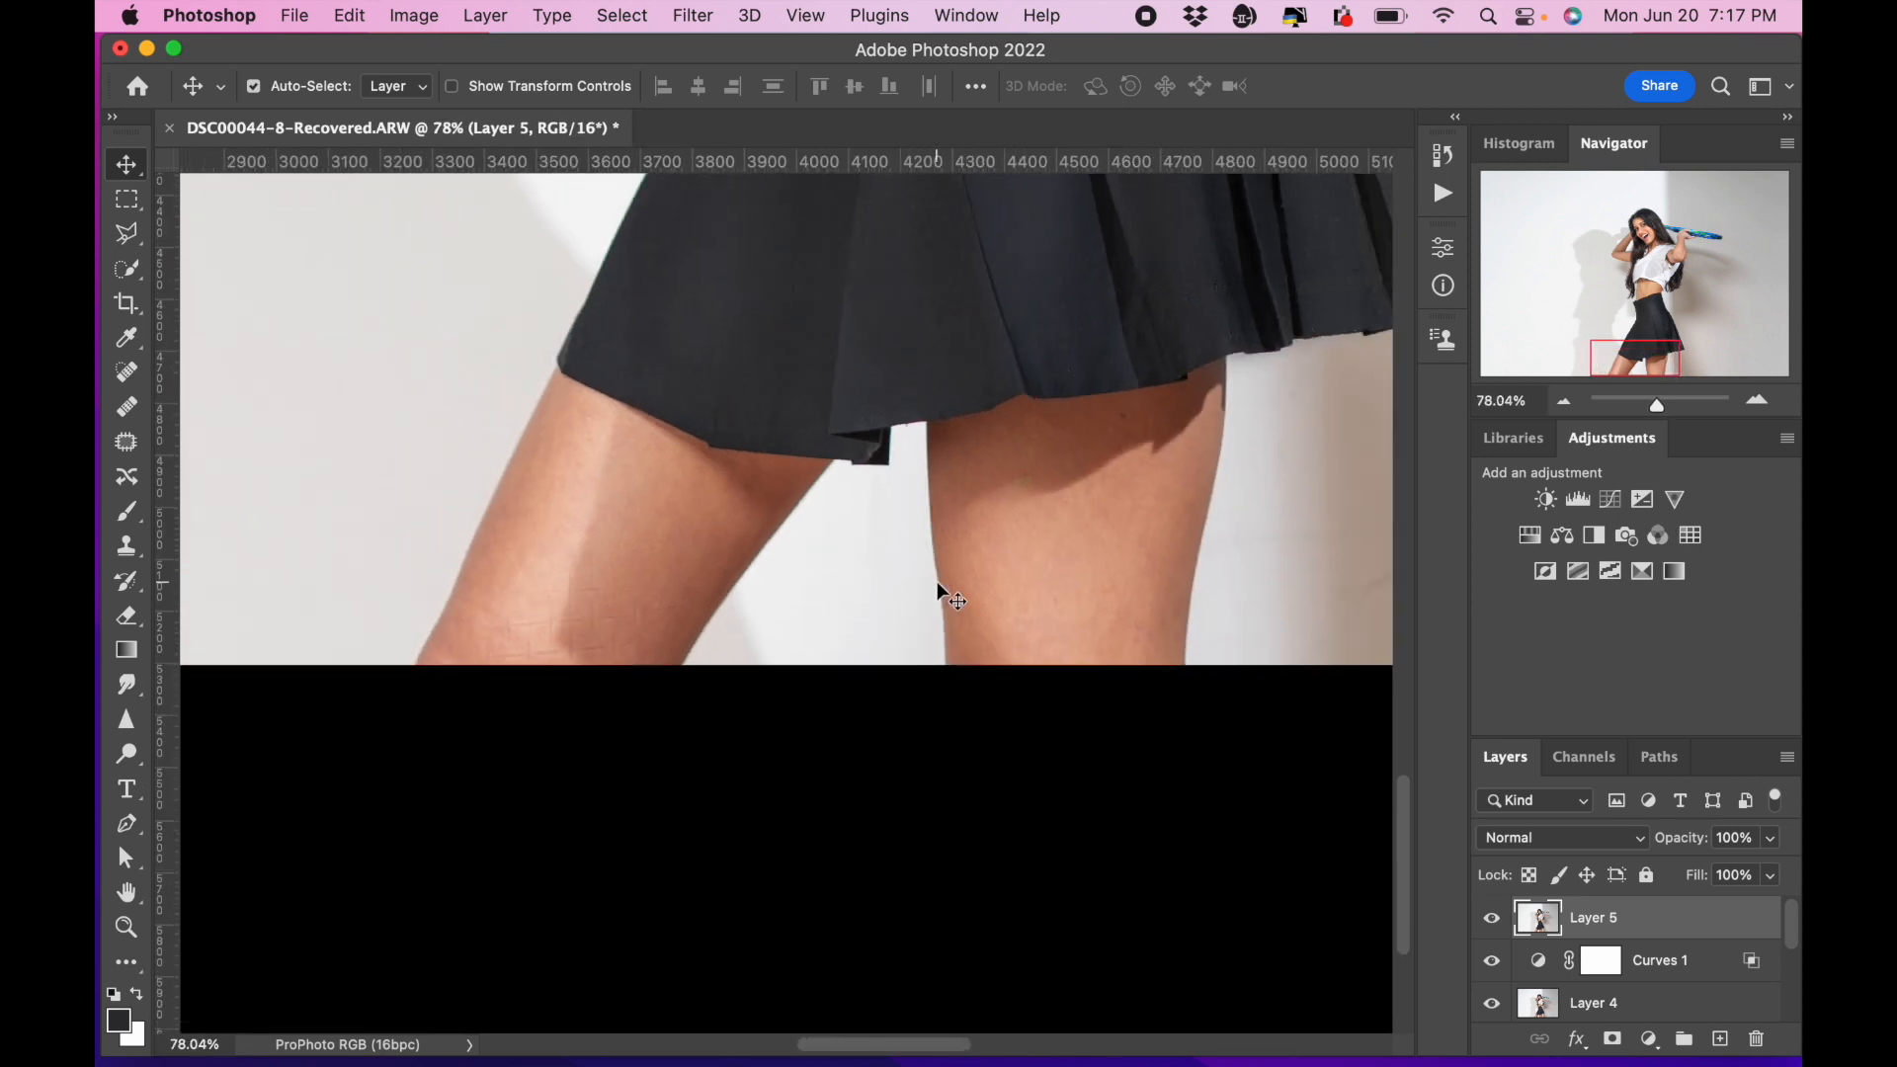
scroll(1045, 553, down, 2)
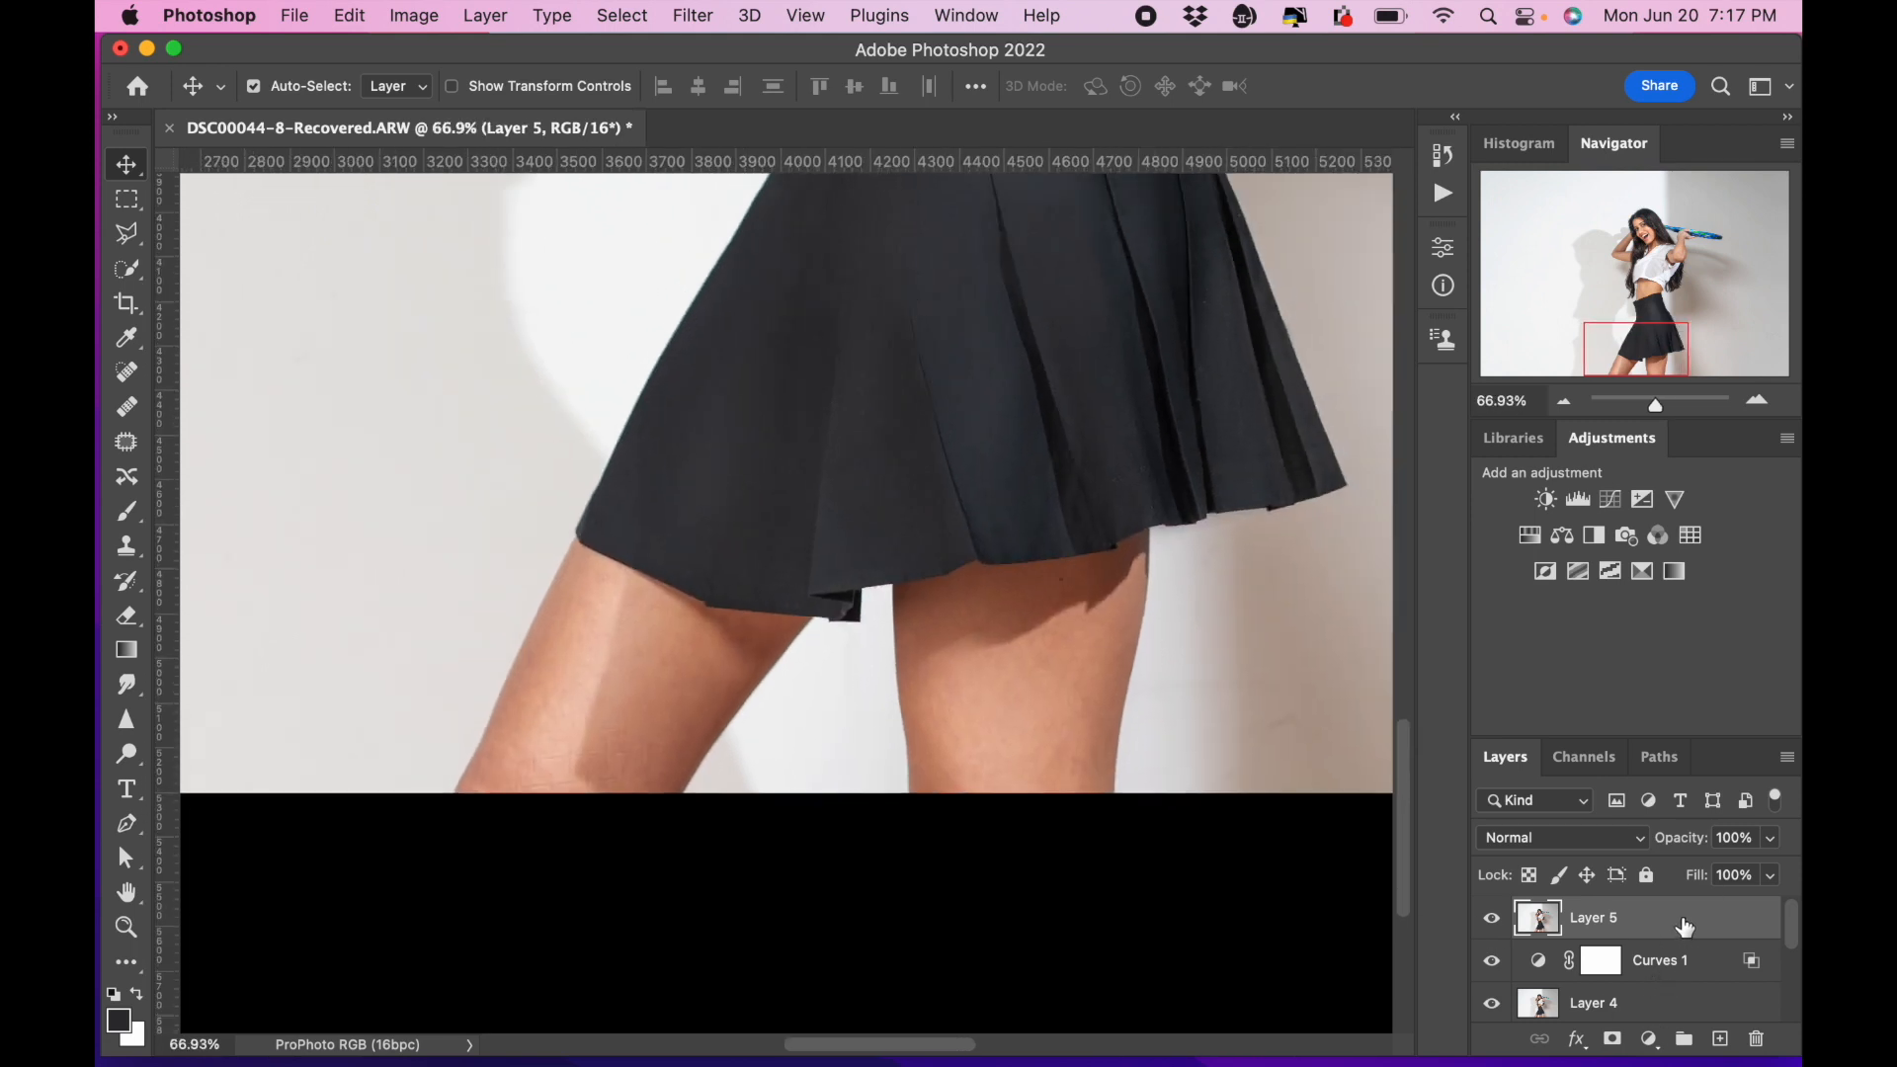
click(696, 16)
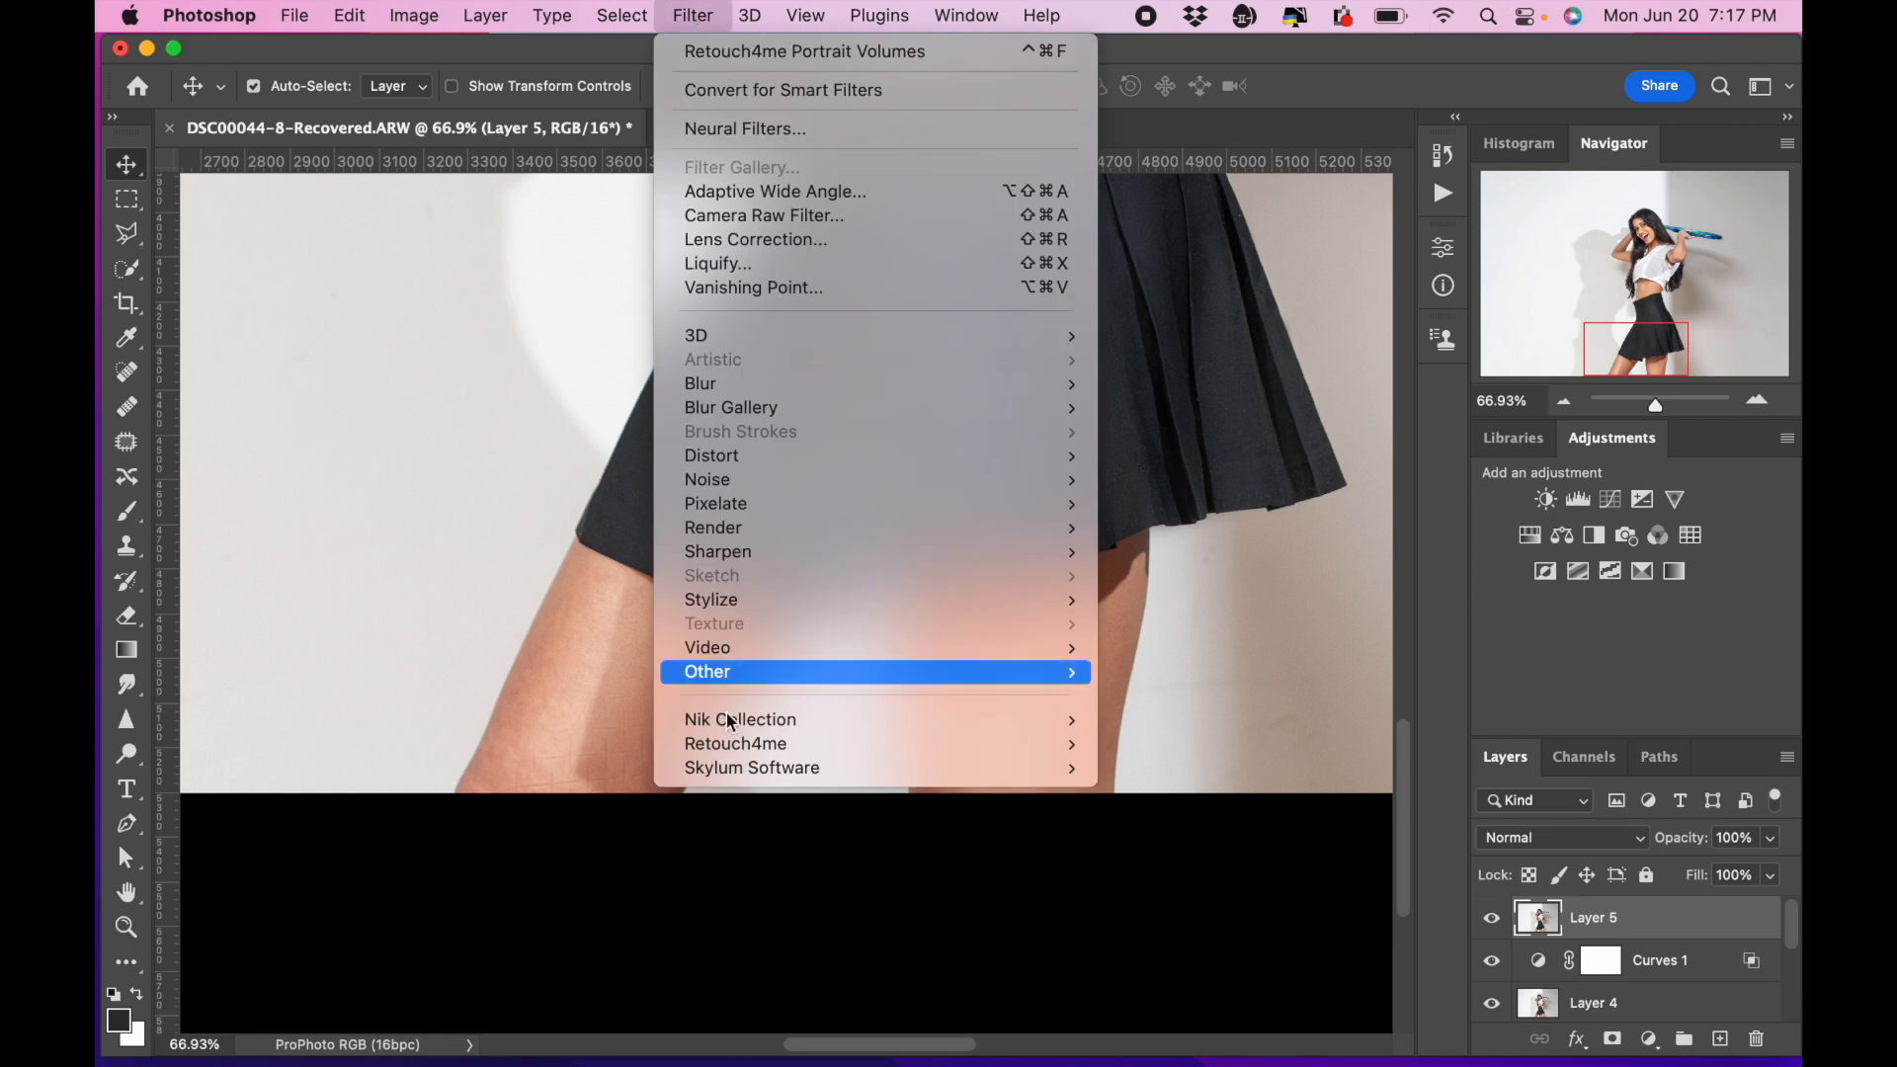
mouse_move(988, 744)
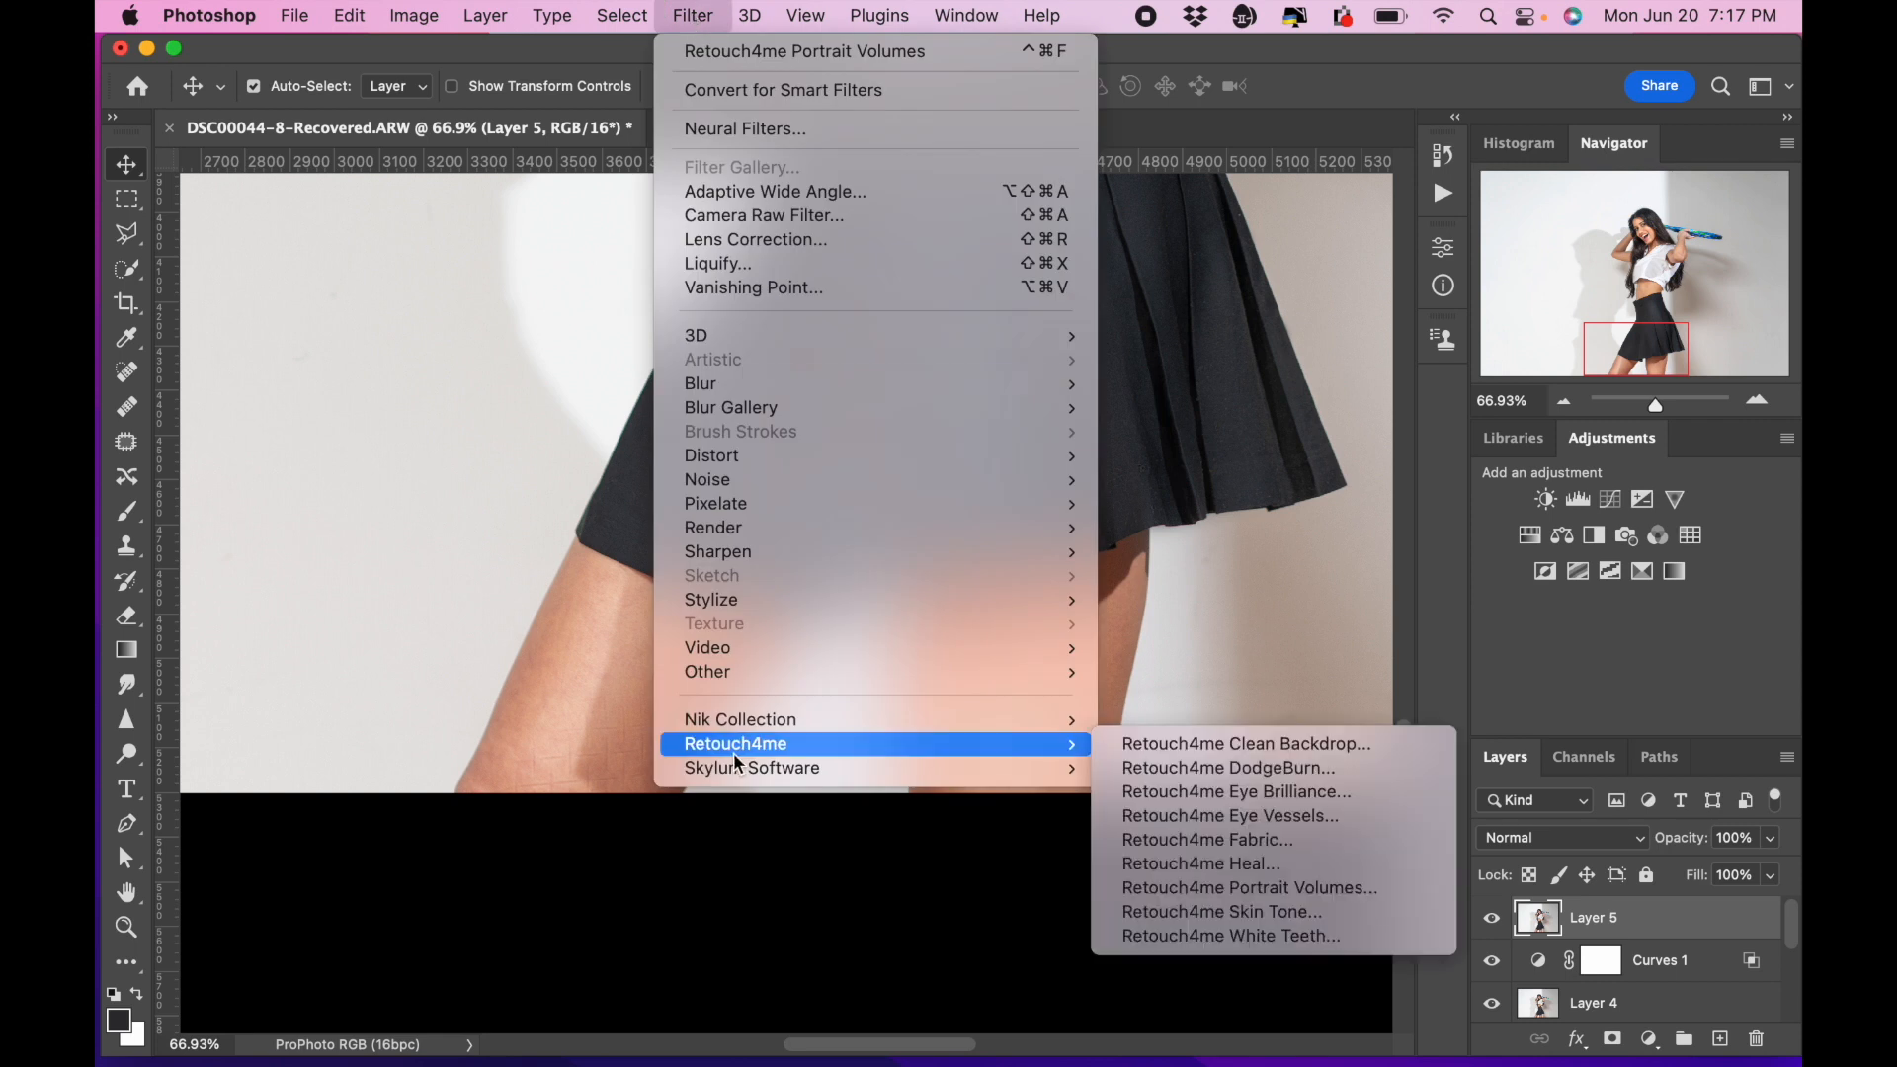
click(1253, 768)
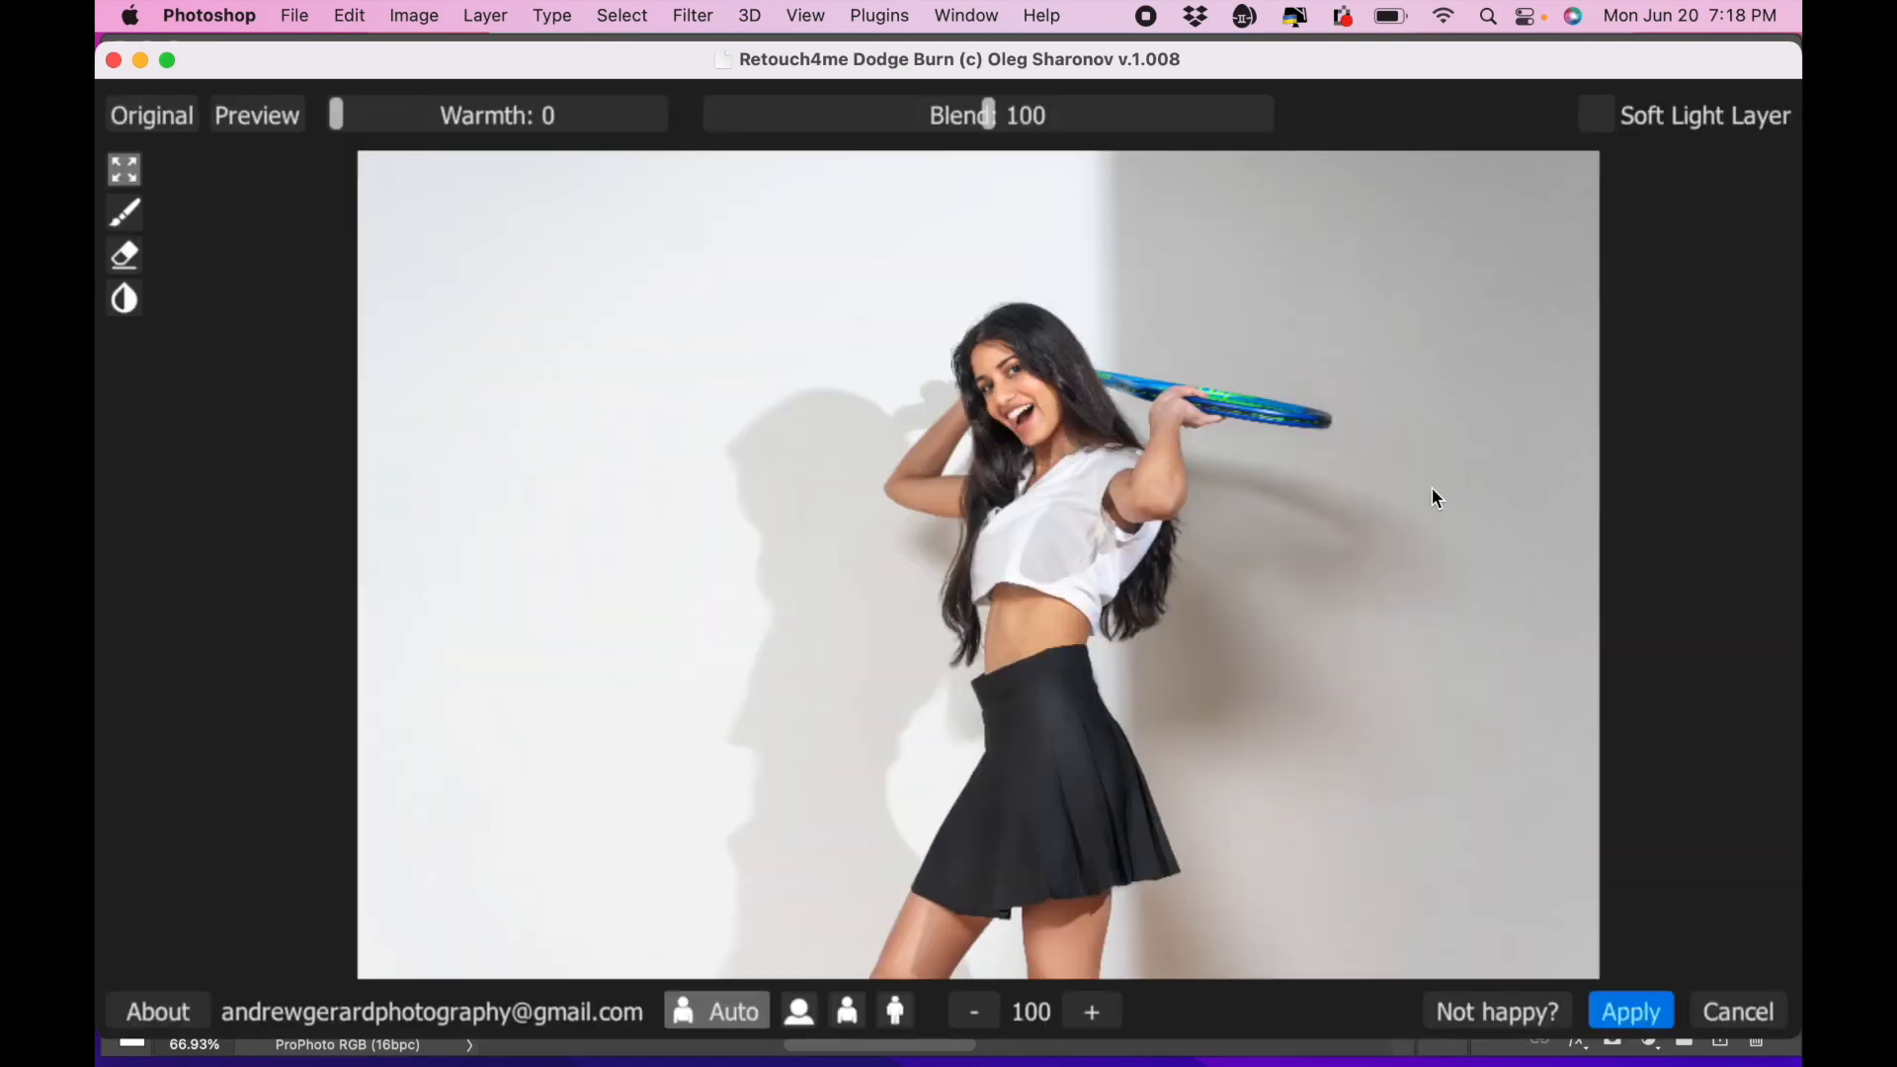
Focus the filter preview on the legs and set the dodge-and-burn Blend to 200.
click(1095, 1016)
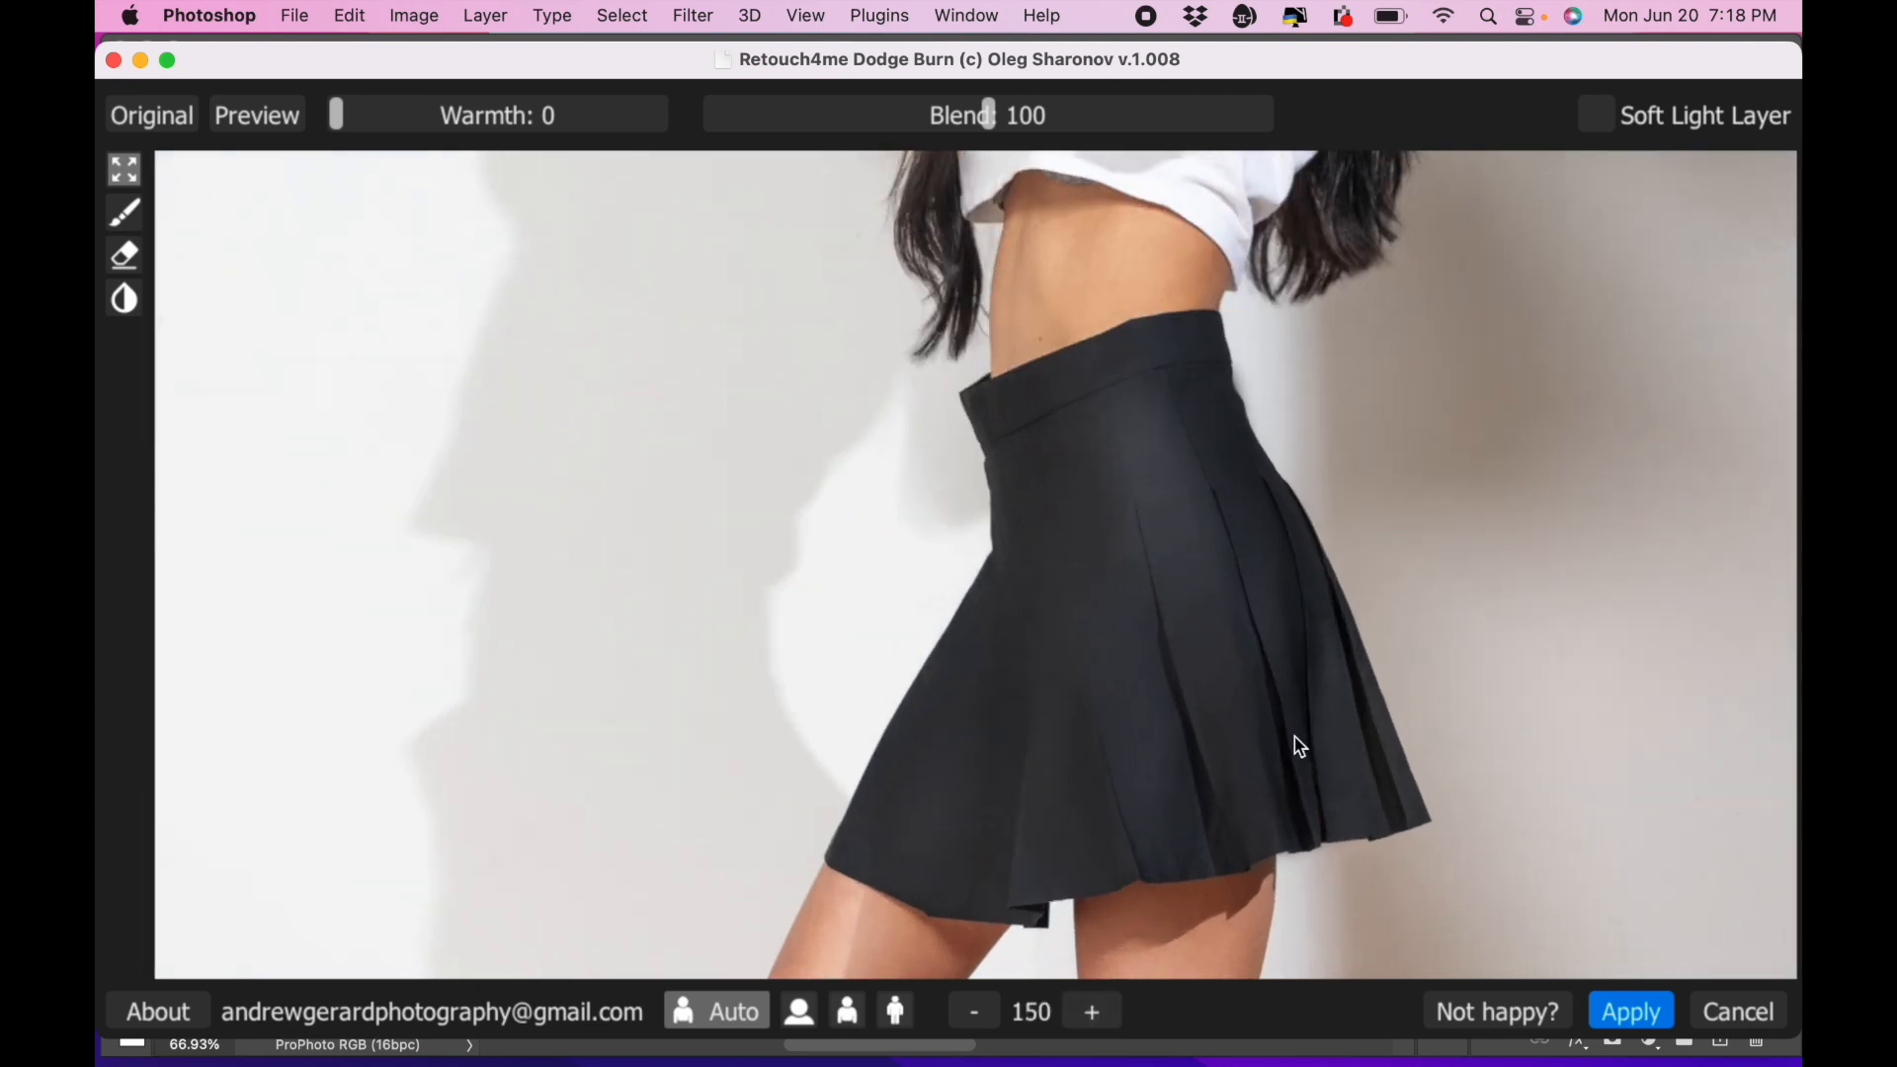
scroll(1294, 737, down, 1)
click(1093, 1013)
click(1093, 1014)
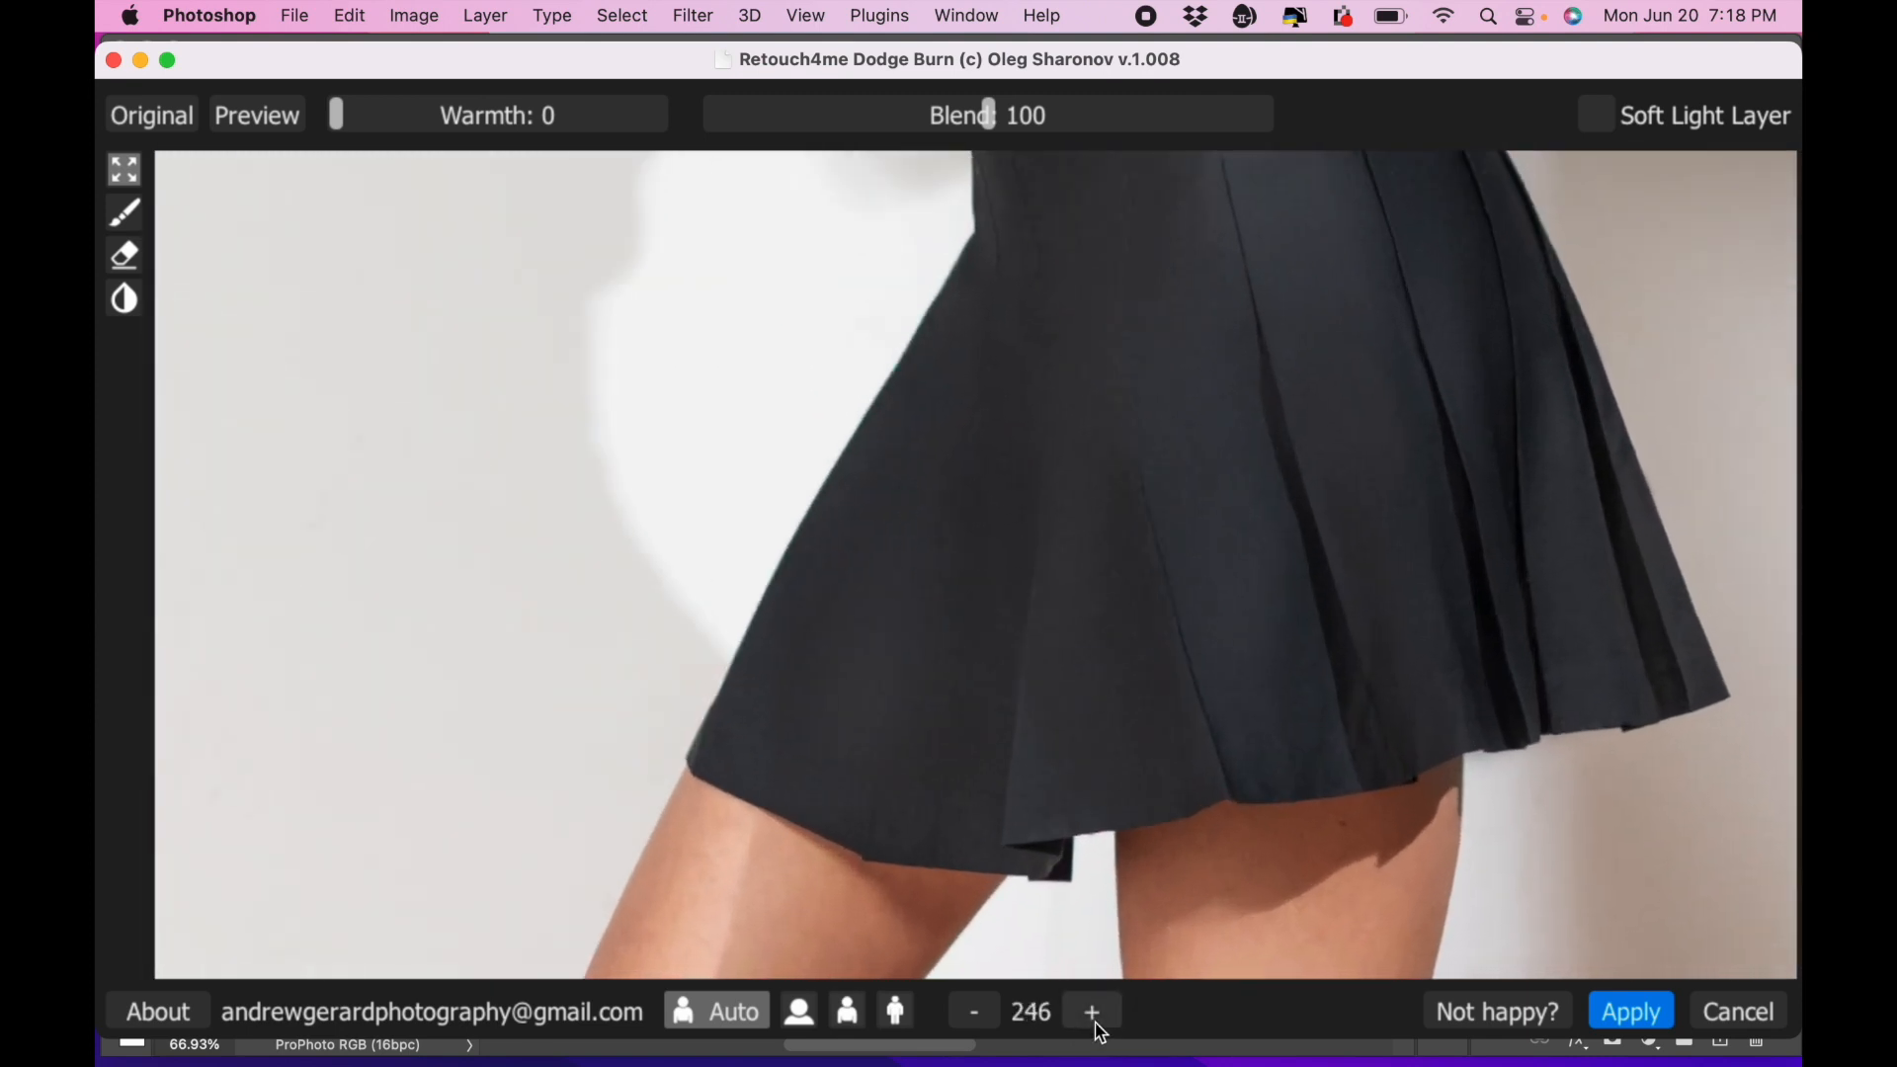
scroll(1279, 791, down, 3)
drag(1261, 791, 1278, 568)
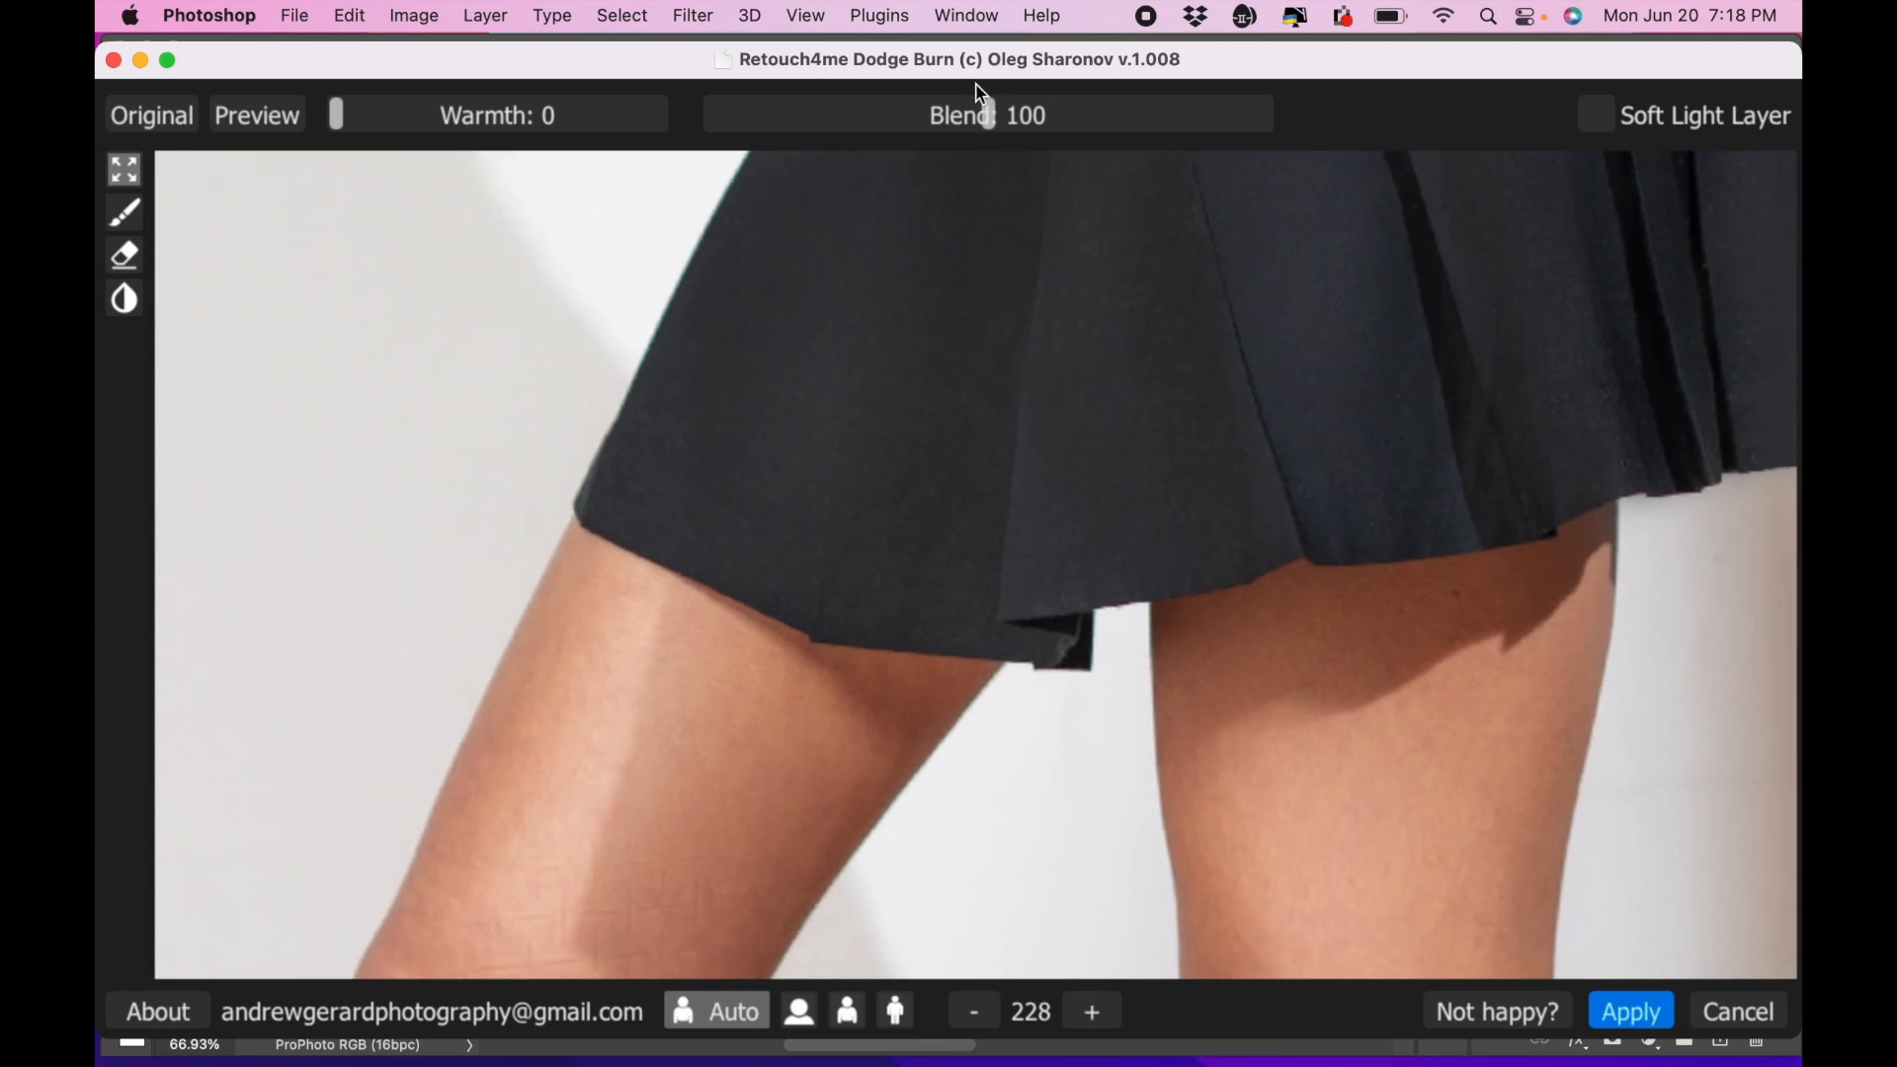
drag(991, 115, 1271, 115)
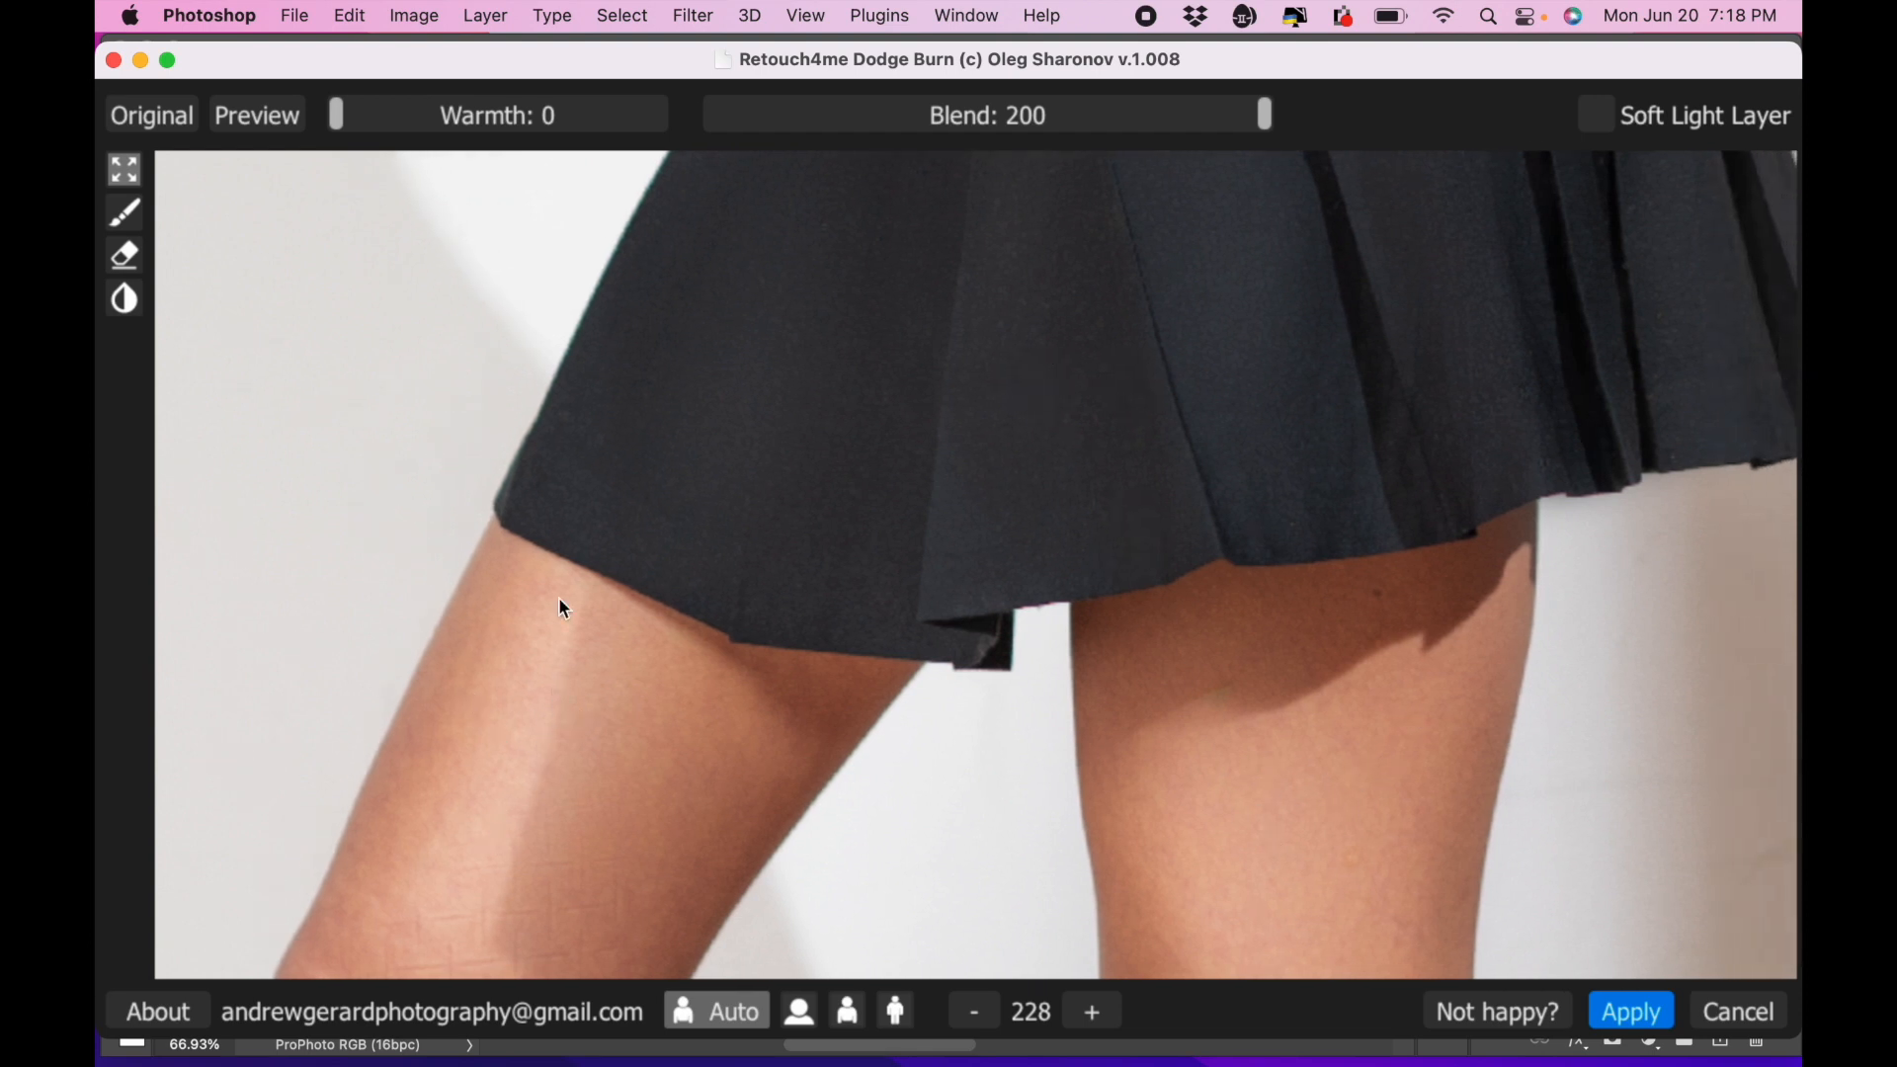
Check the correction map on the legs and compare the original skin with the dodge-and-burn result.
click(277, 128)
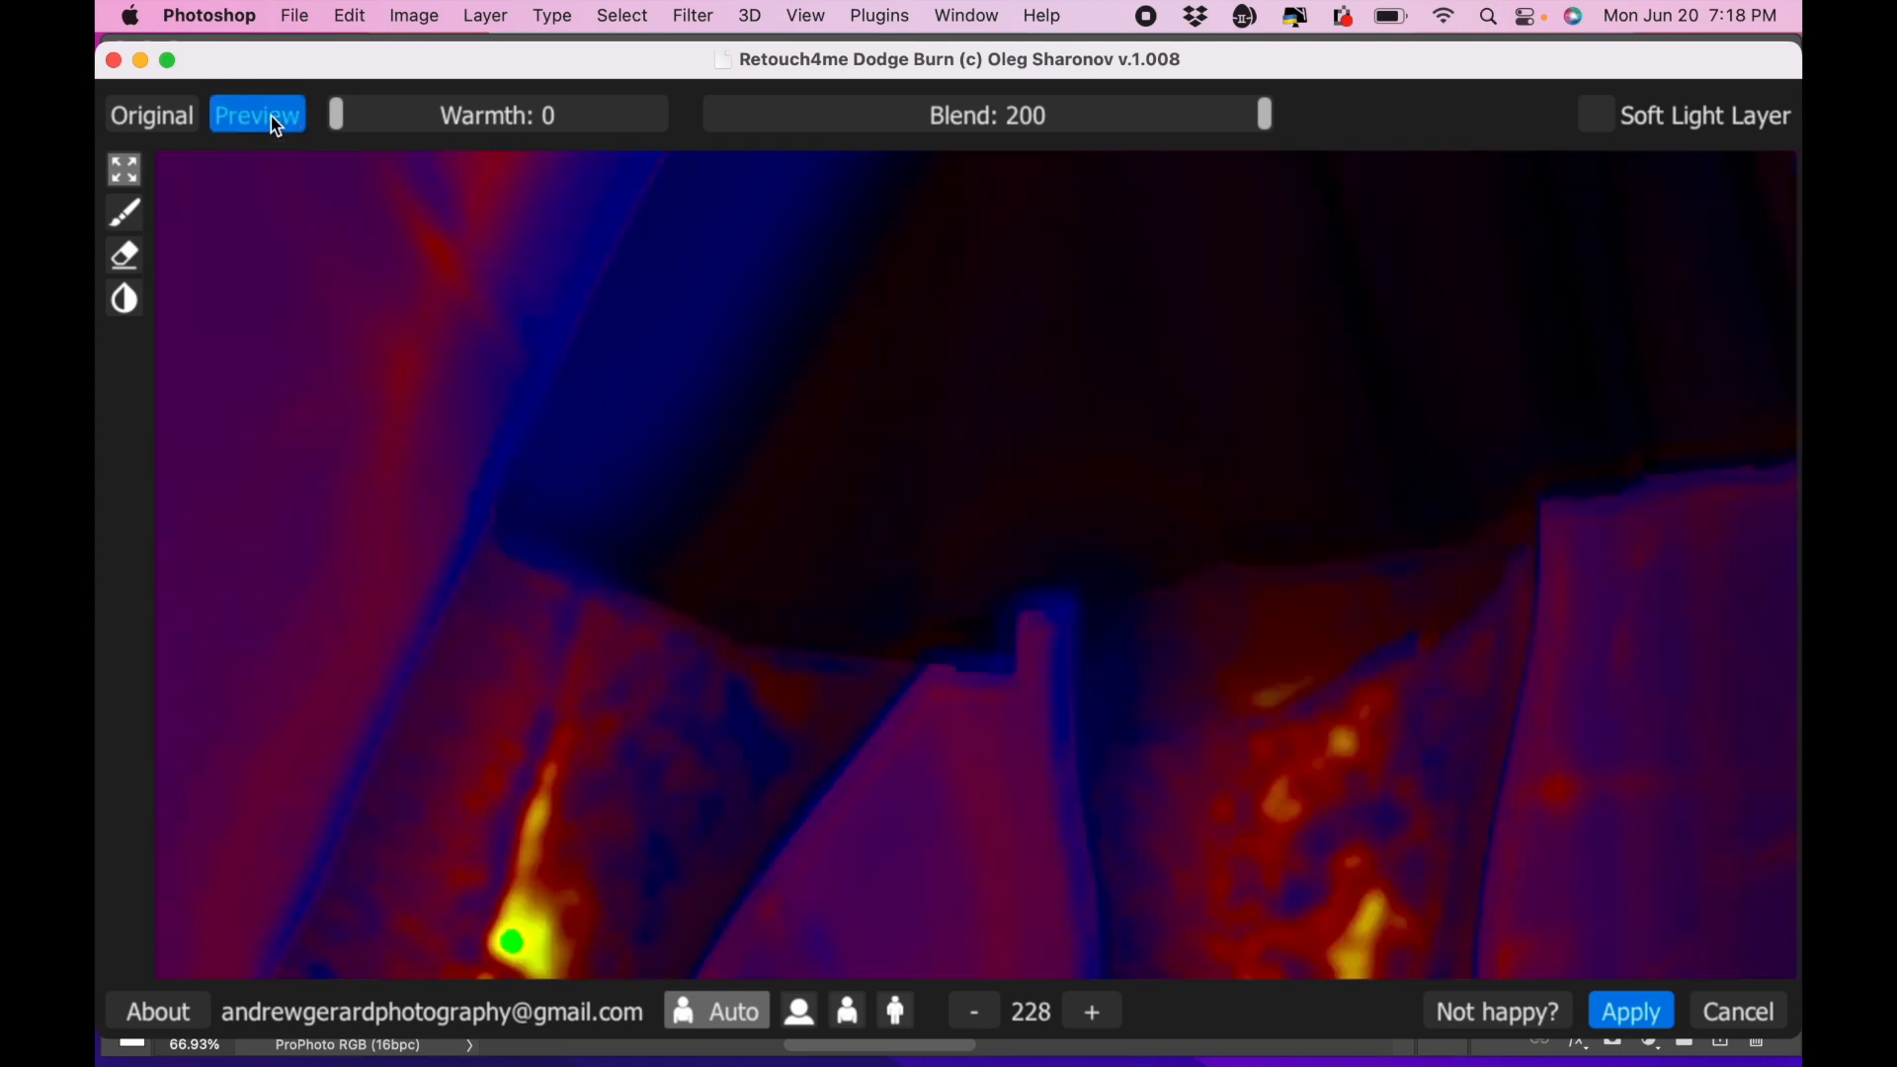
click(277, 129)
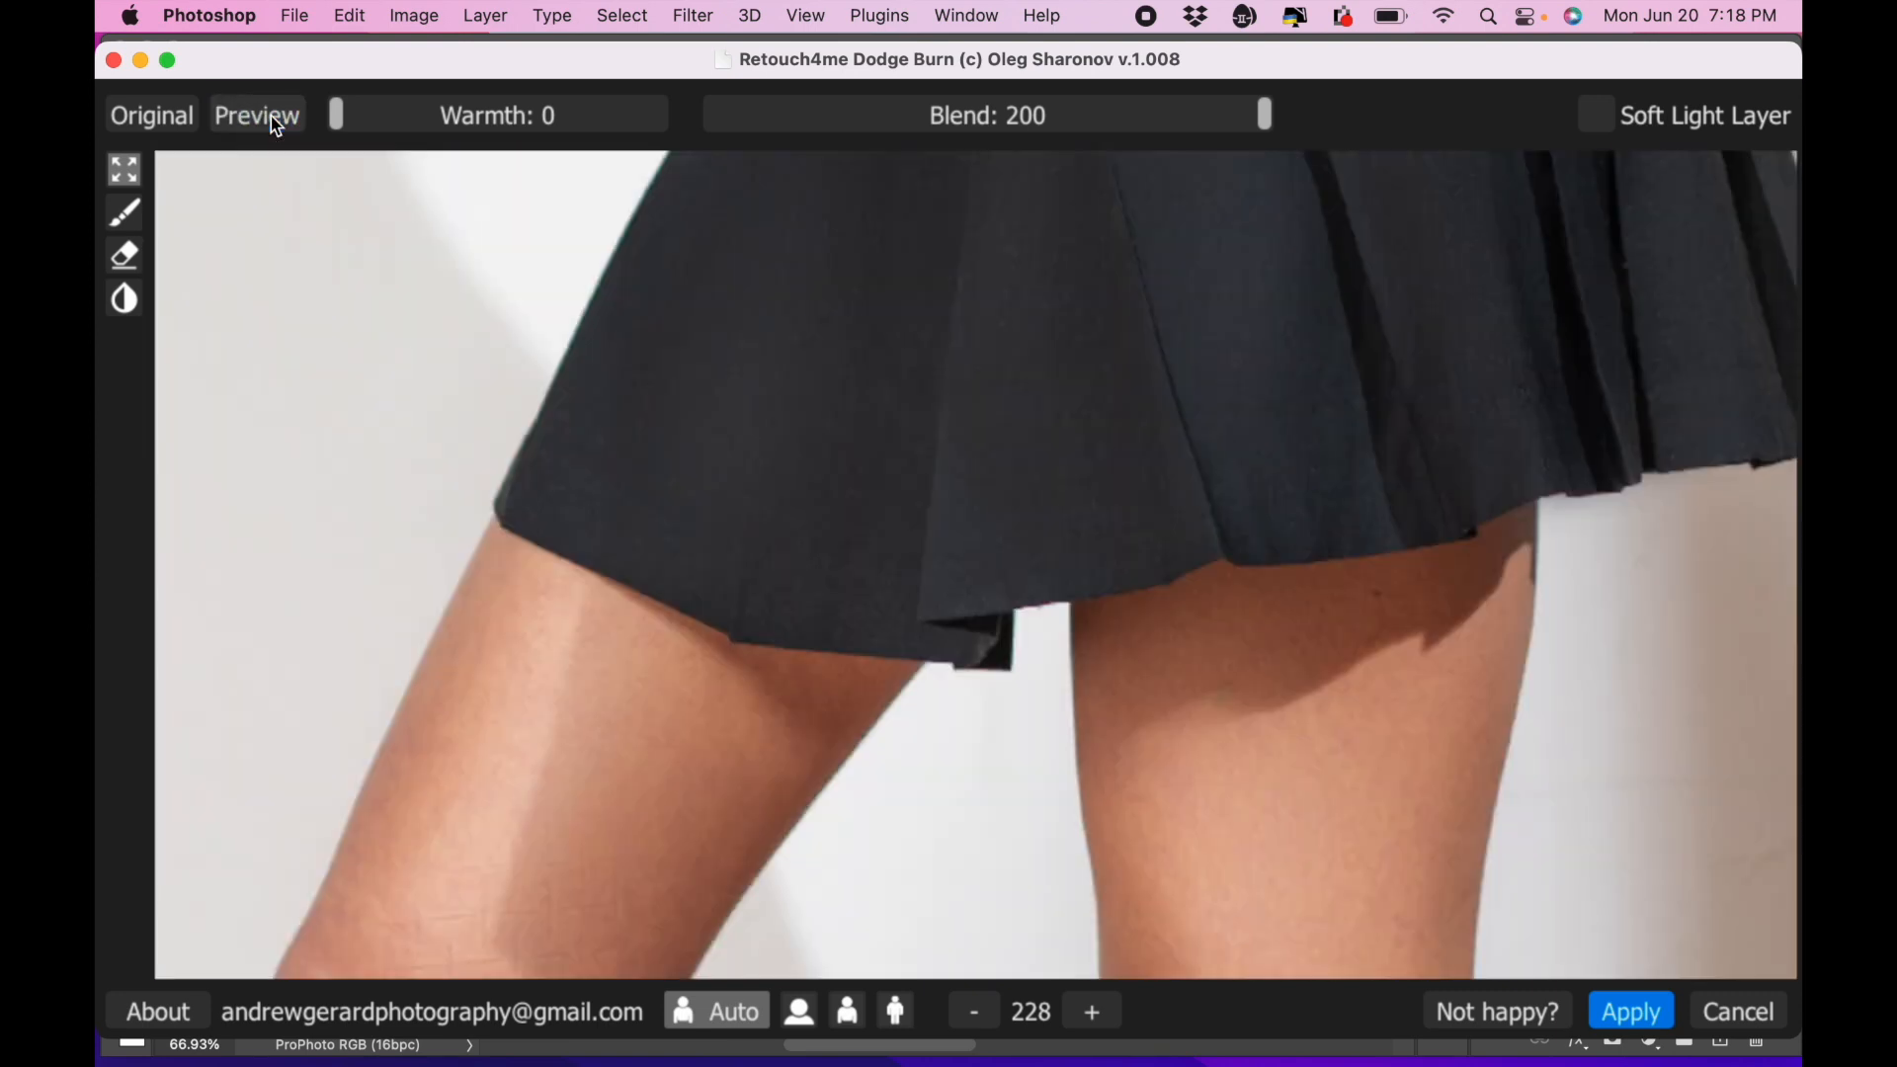
click(151, 114)
click(147, 102)
click(152, 112)
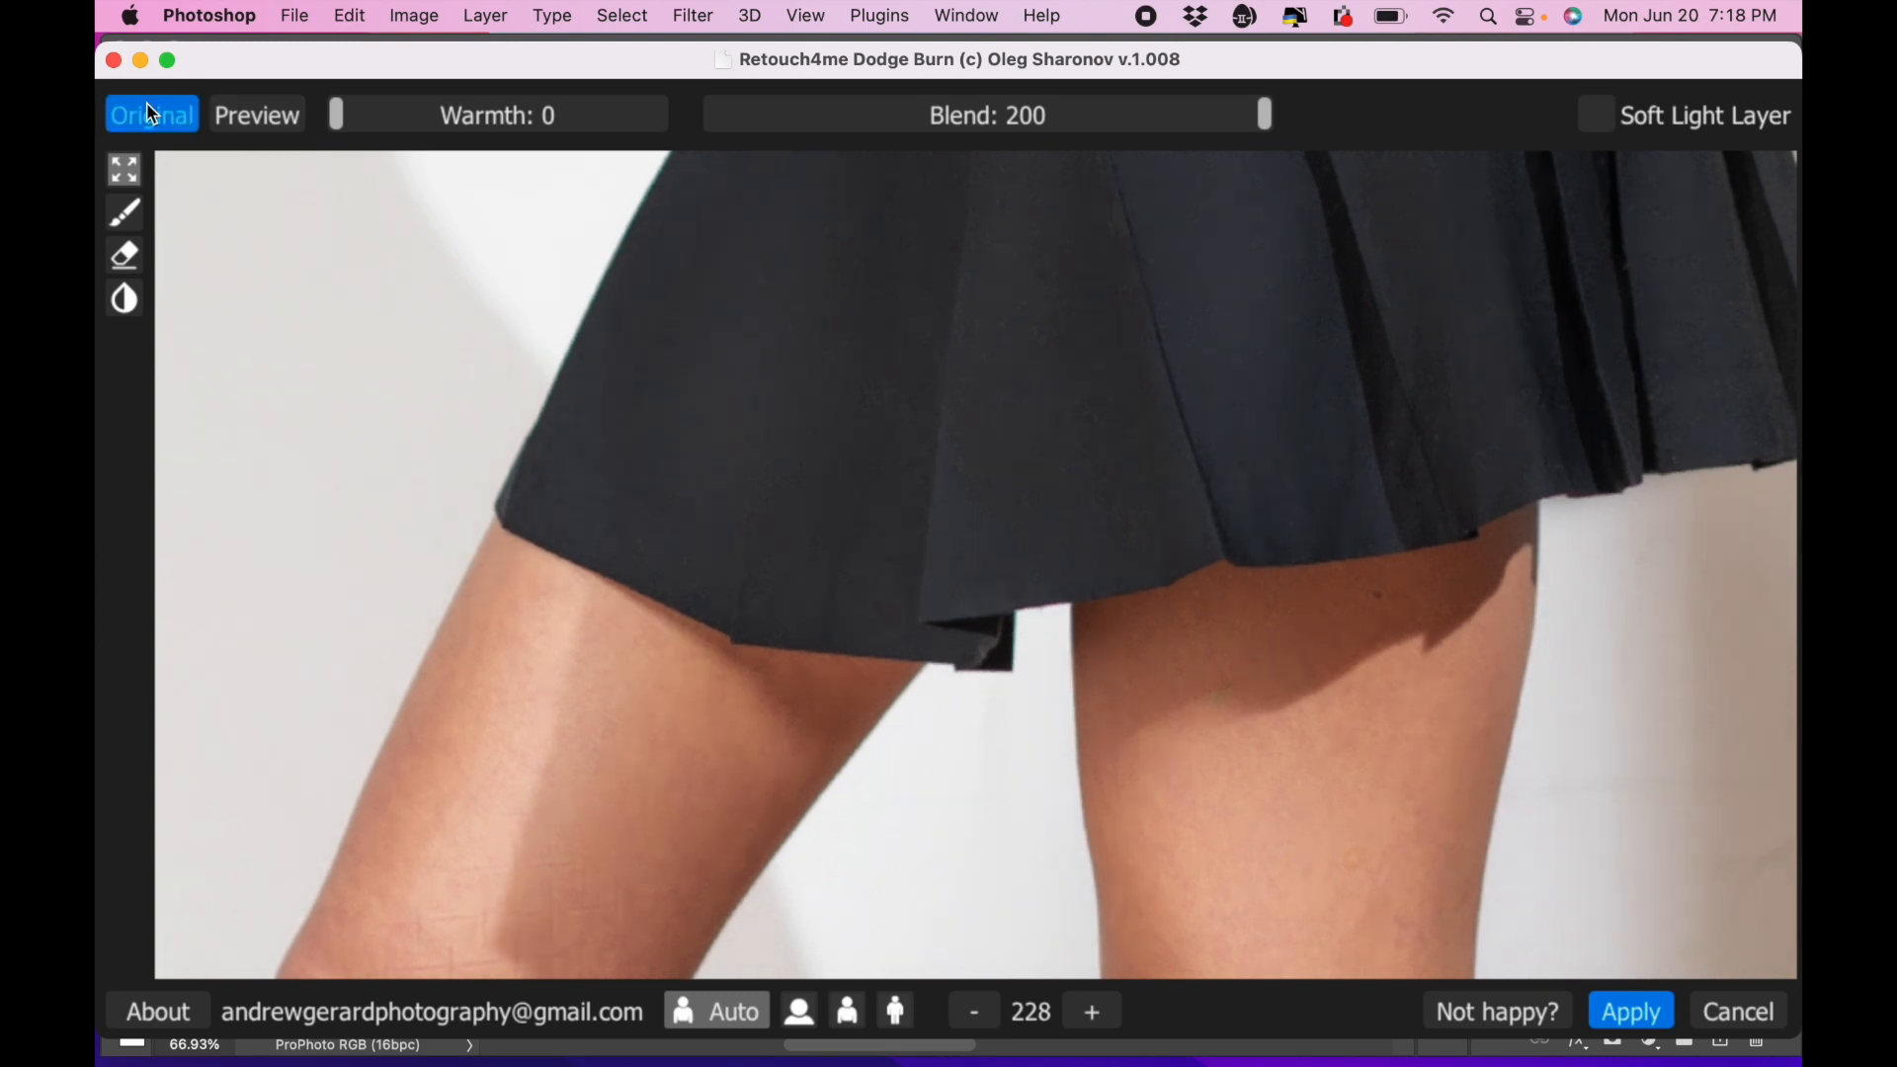
click(146, 103)
Compare the original midriff skin with the dodge-and-burn result and check its correction map.
scroll(1172, 726, up, 3)
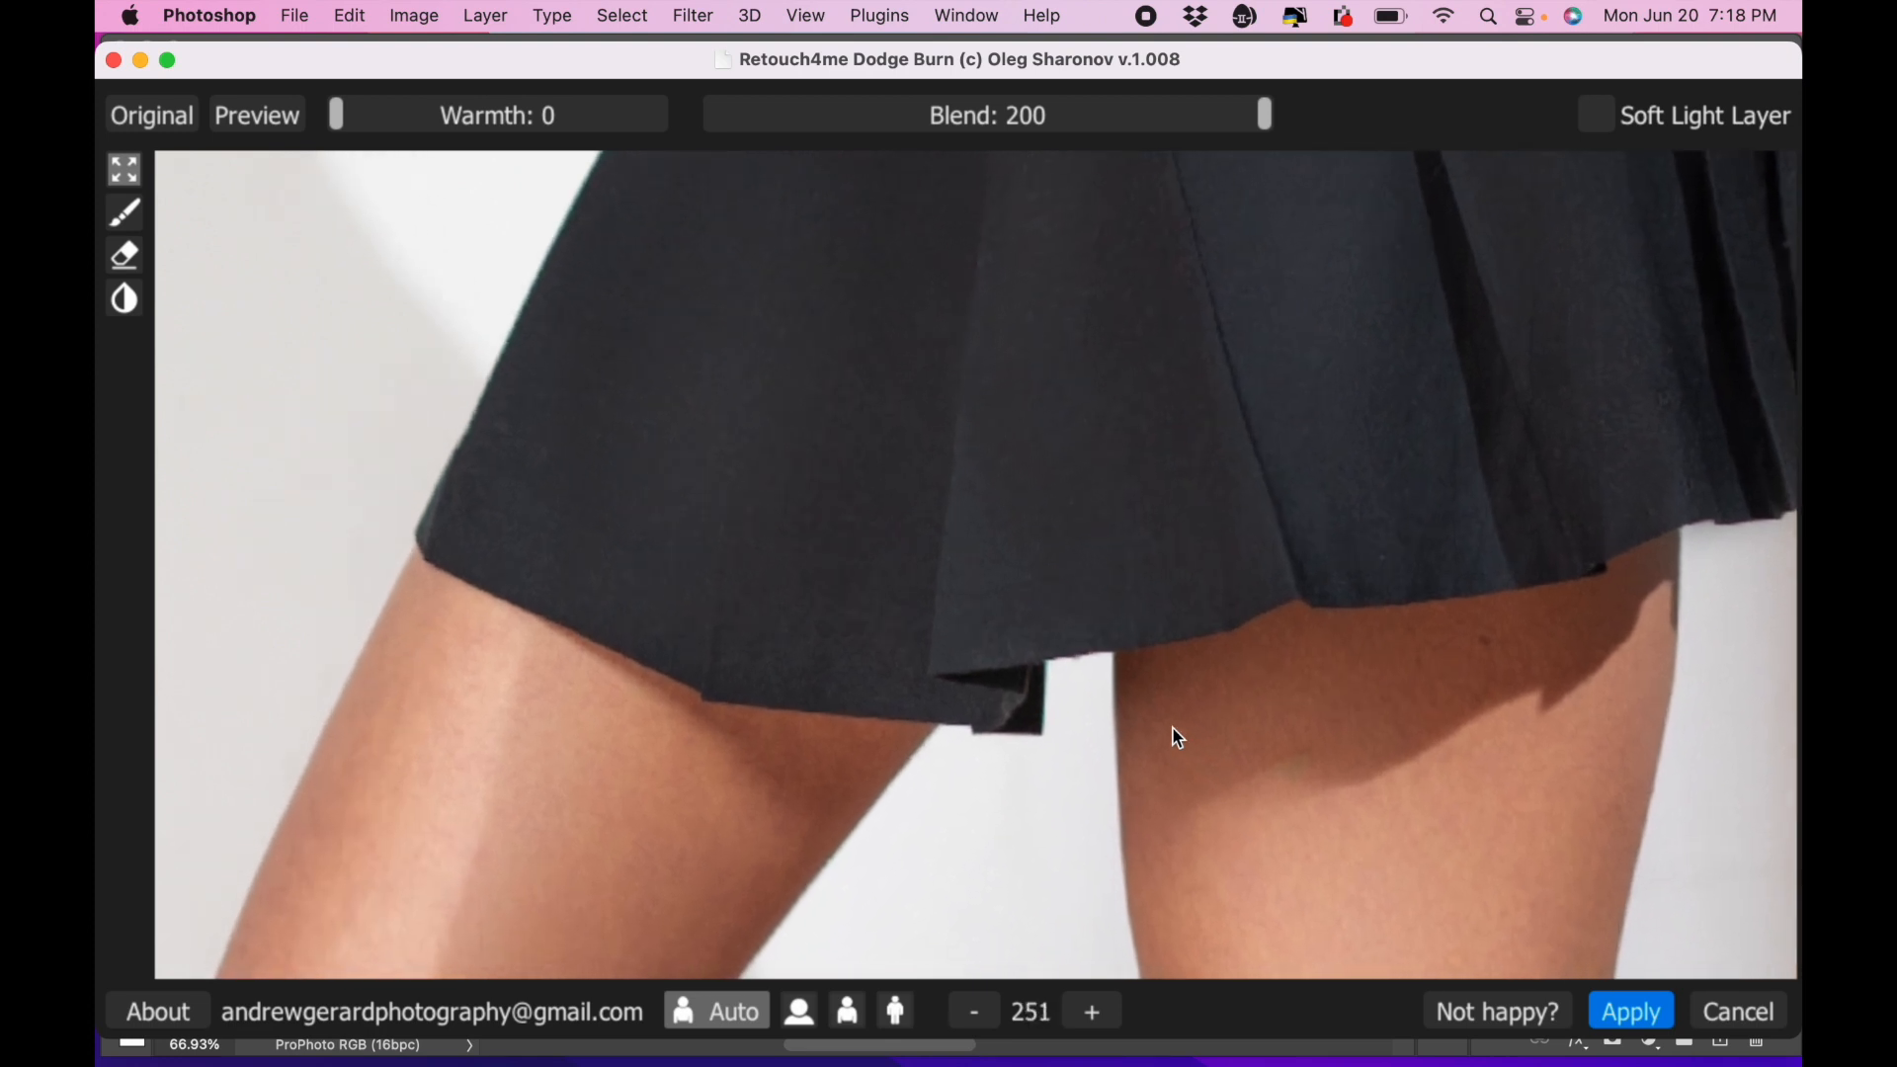
scroll(1172, 726, down, 1)
drag(1212, 731, 1215, 973)
drag(1211, 410, 1066, 1055)
drag(1061, 721, 1073, 873)
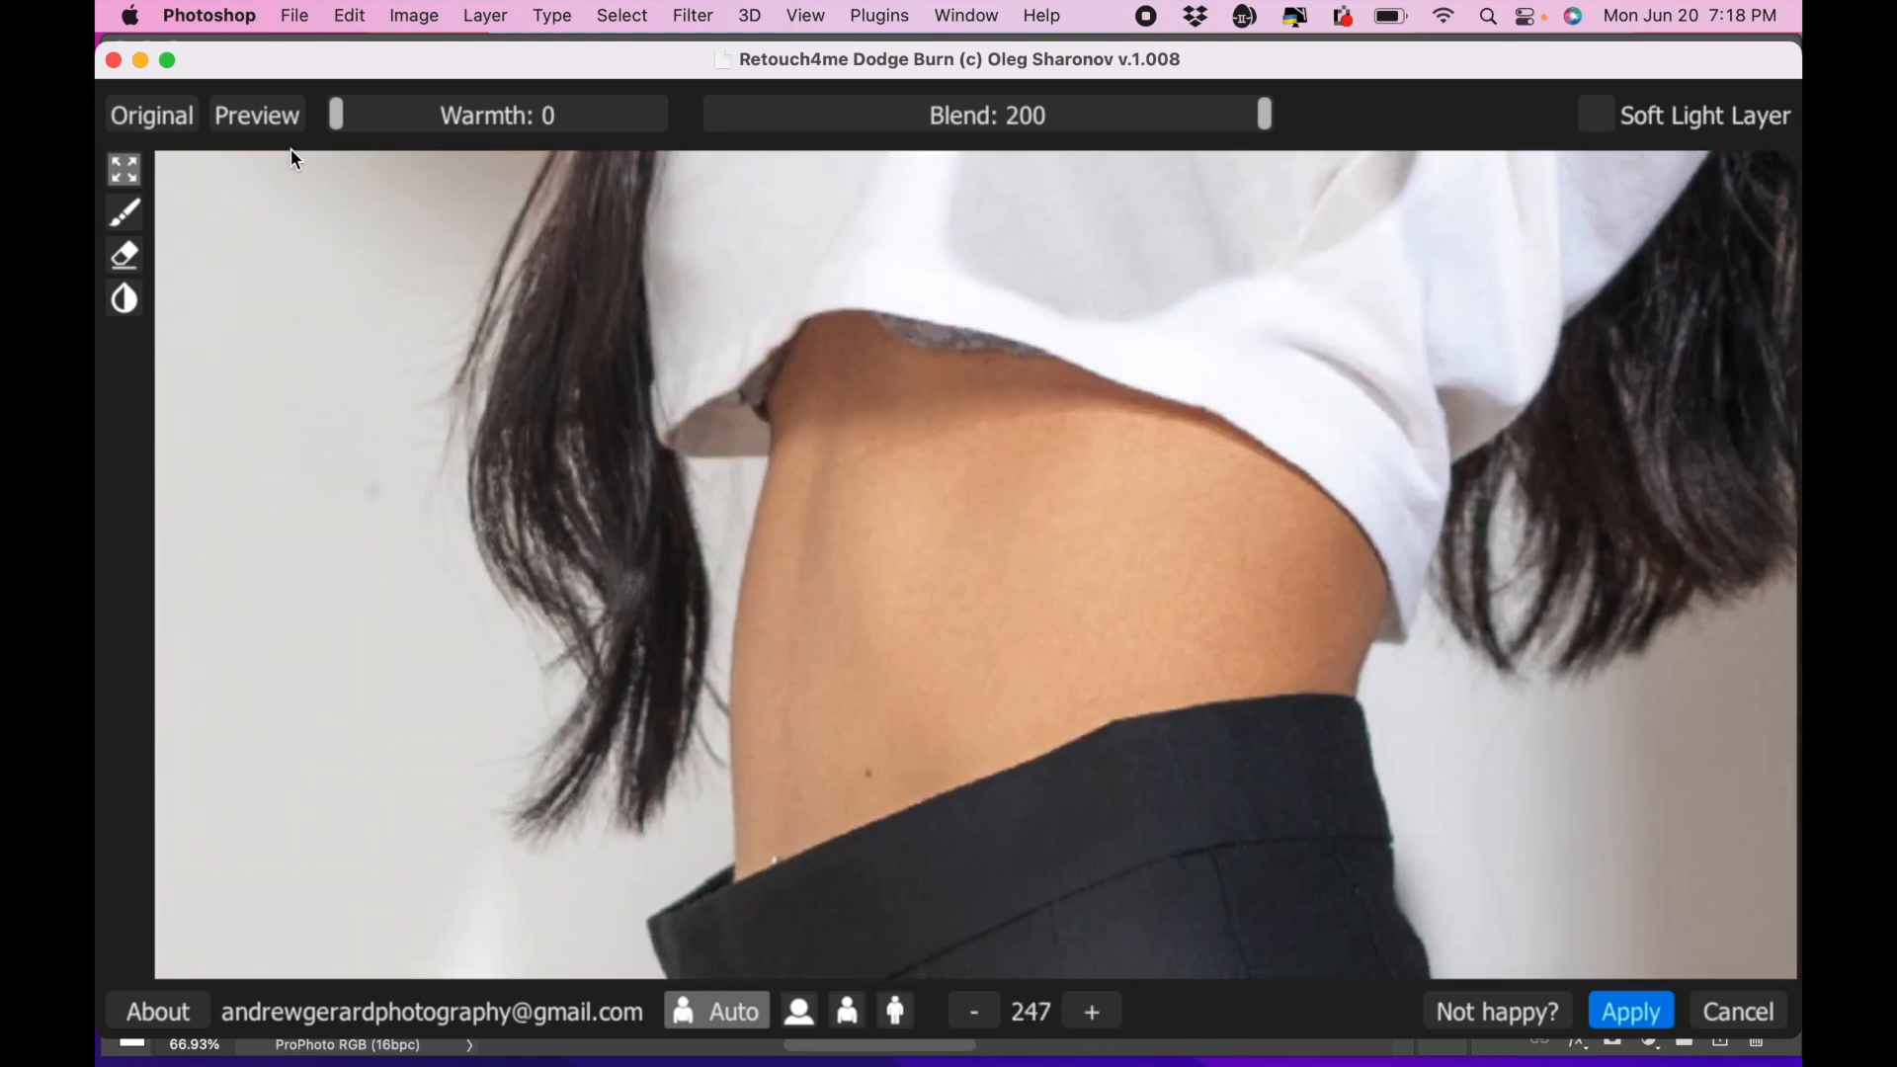
click(179, 124)
click(178, 124)
click(254, 120)
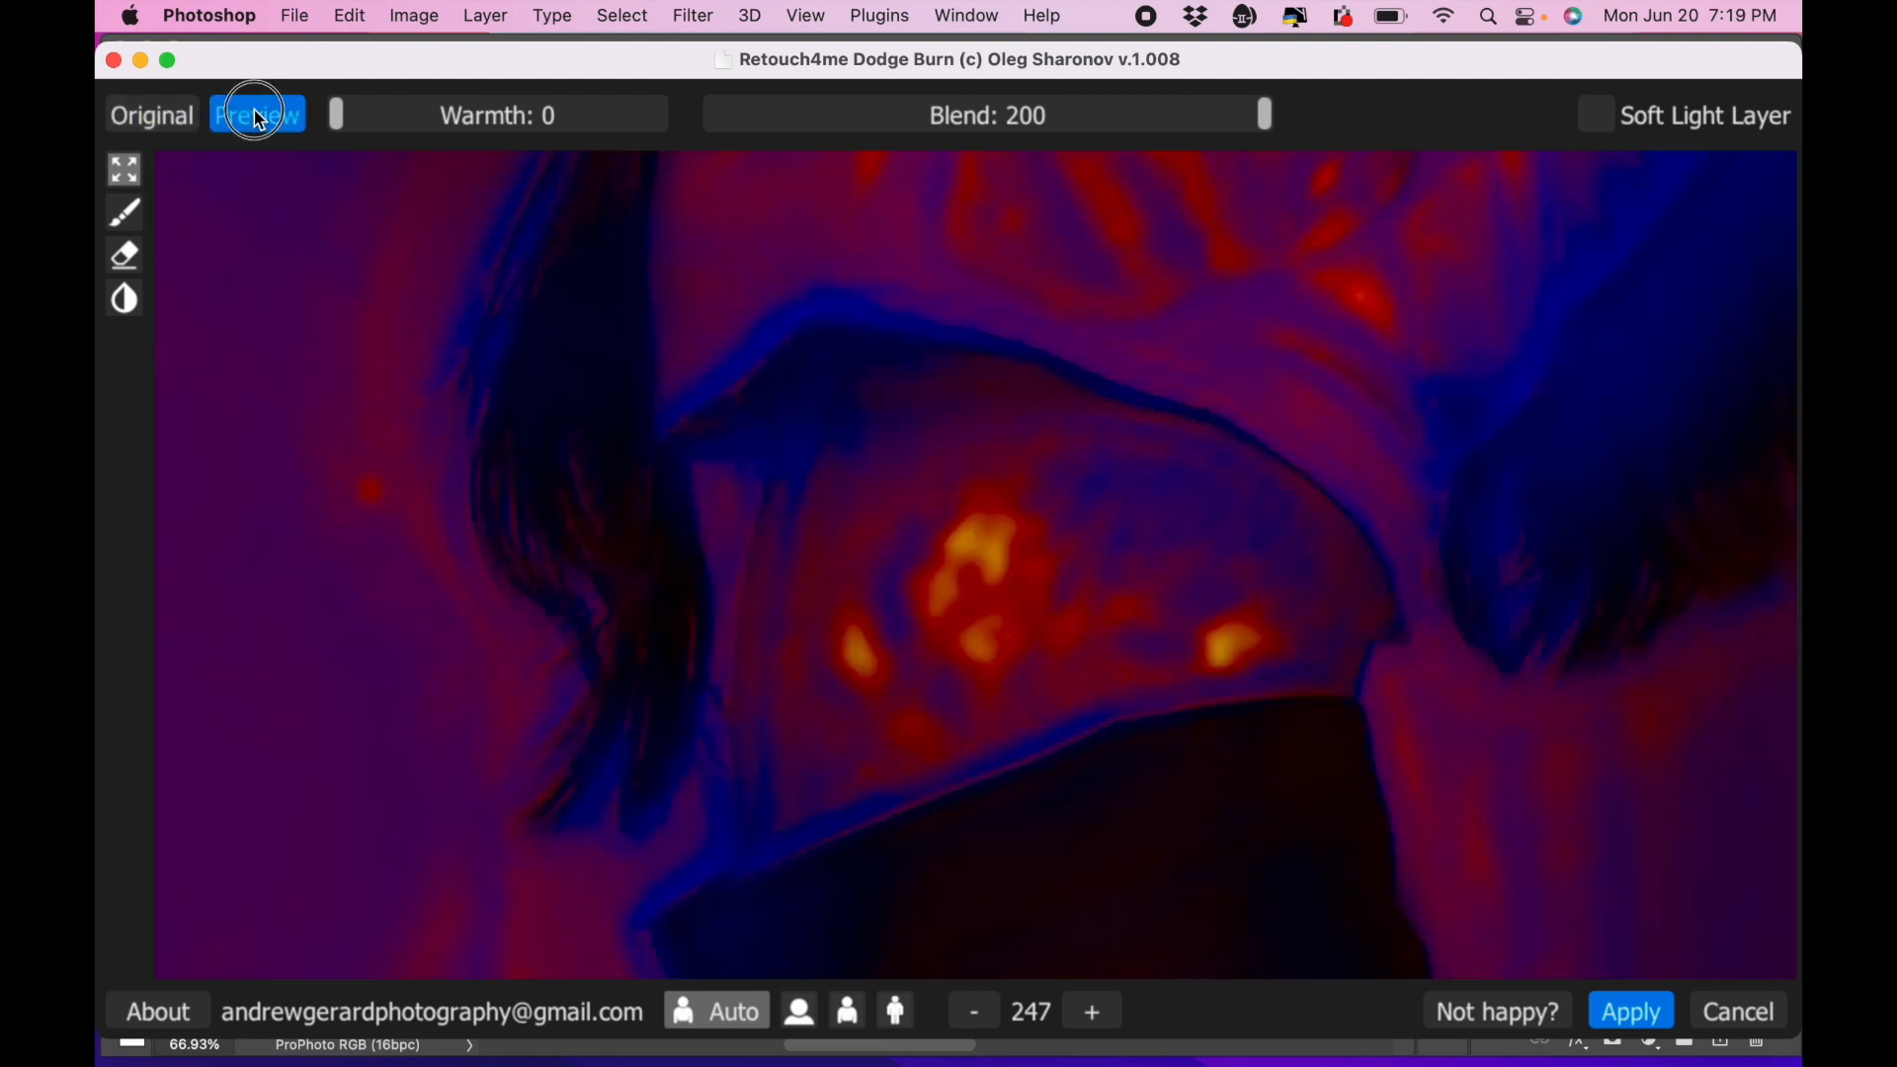
click(257, 119)
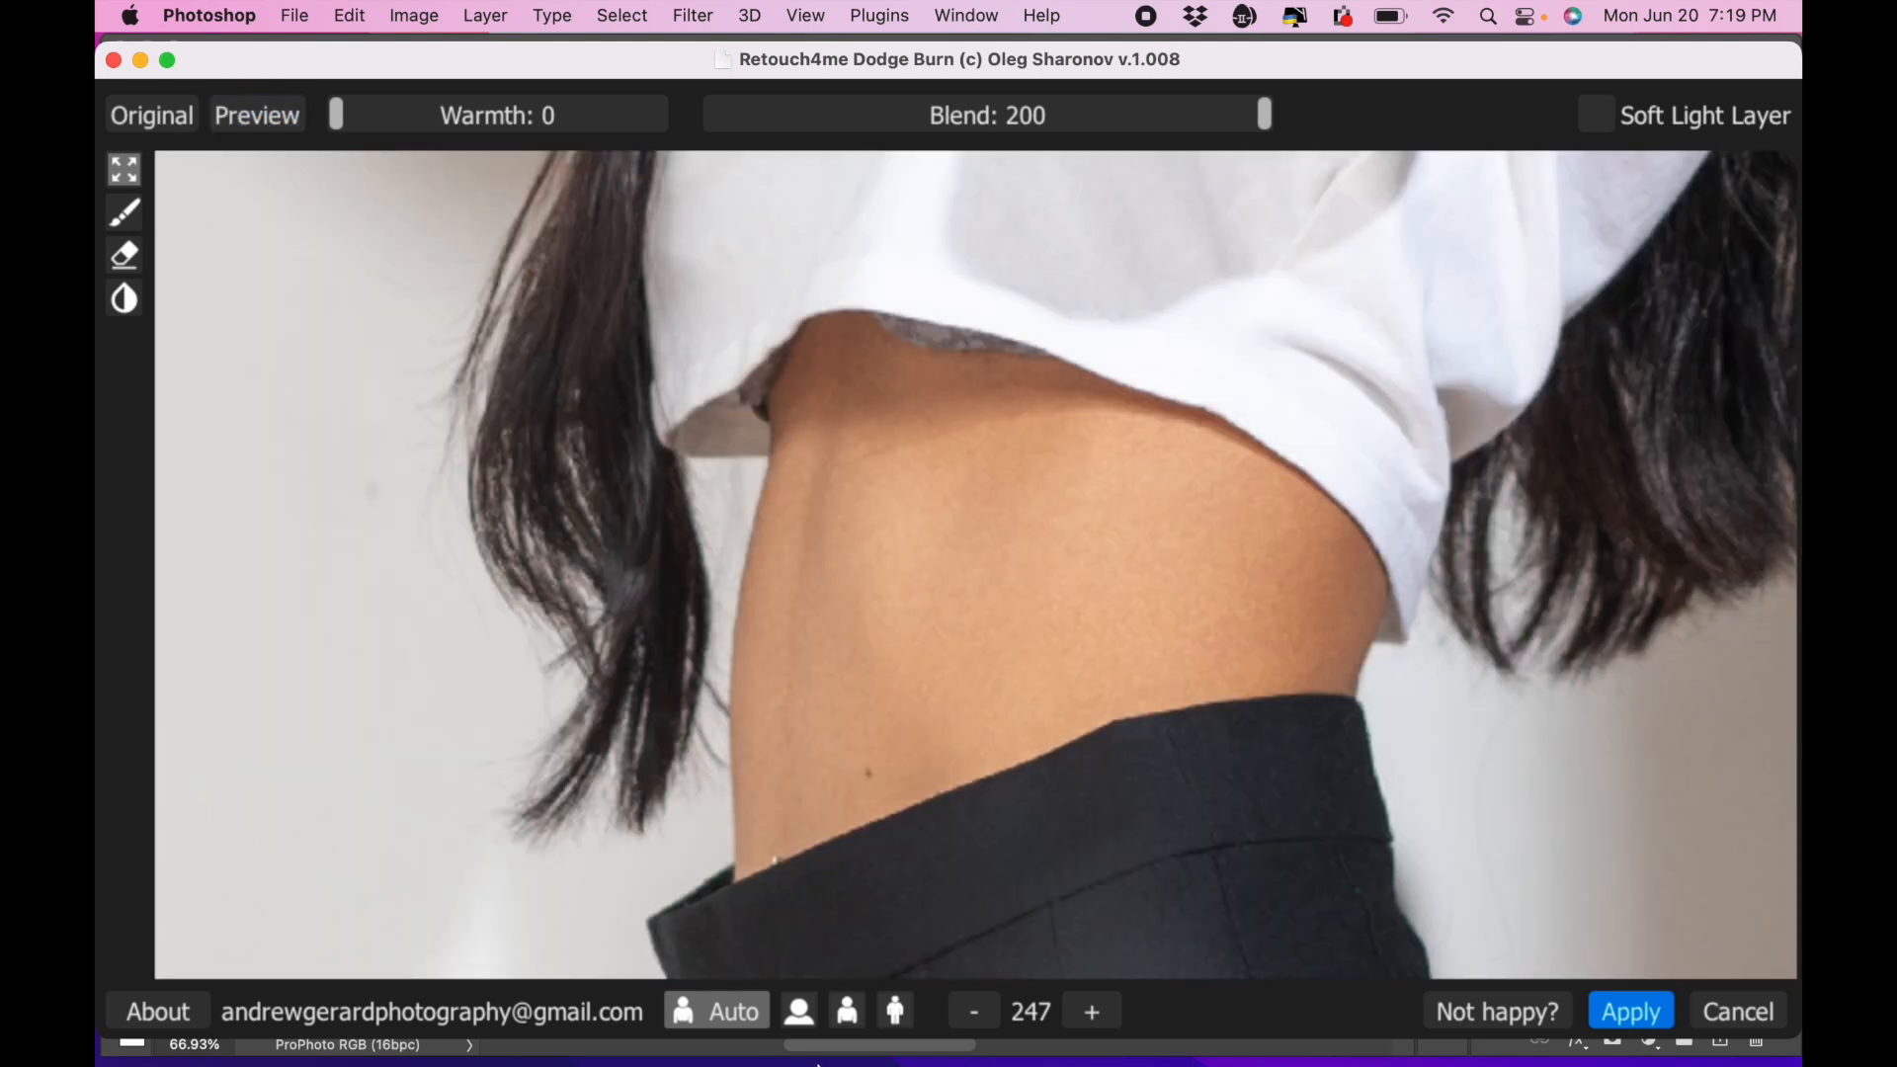
Check the correction map on the face and arms and compare the original with the dodge-and-burn result.
click(972, 1011)
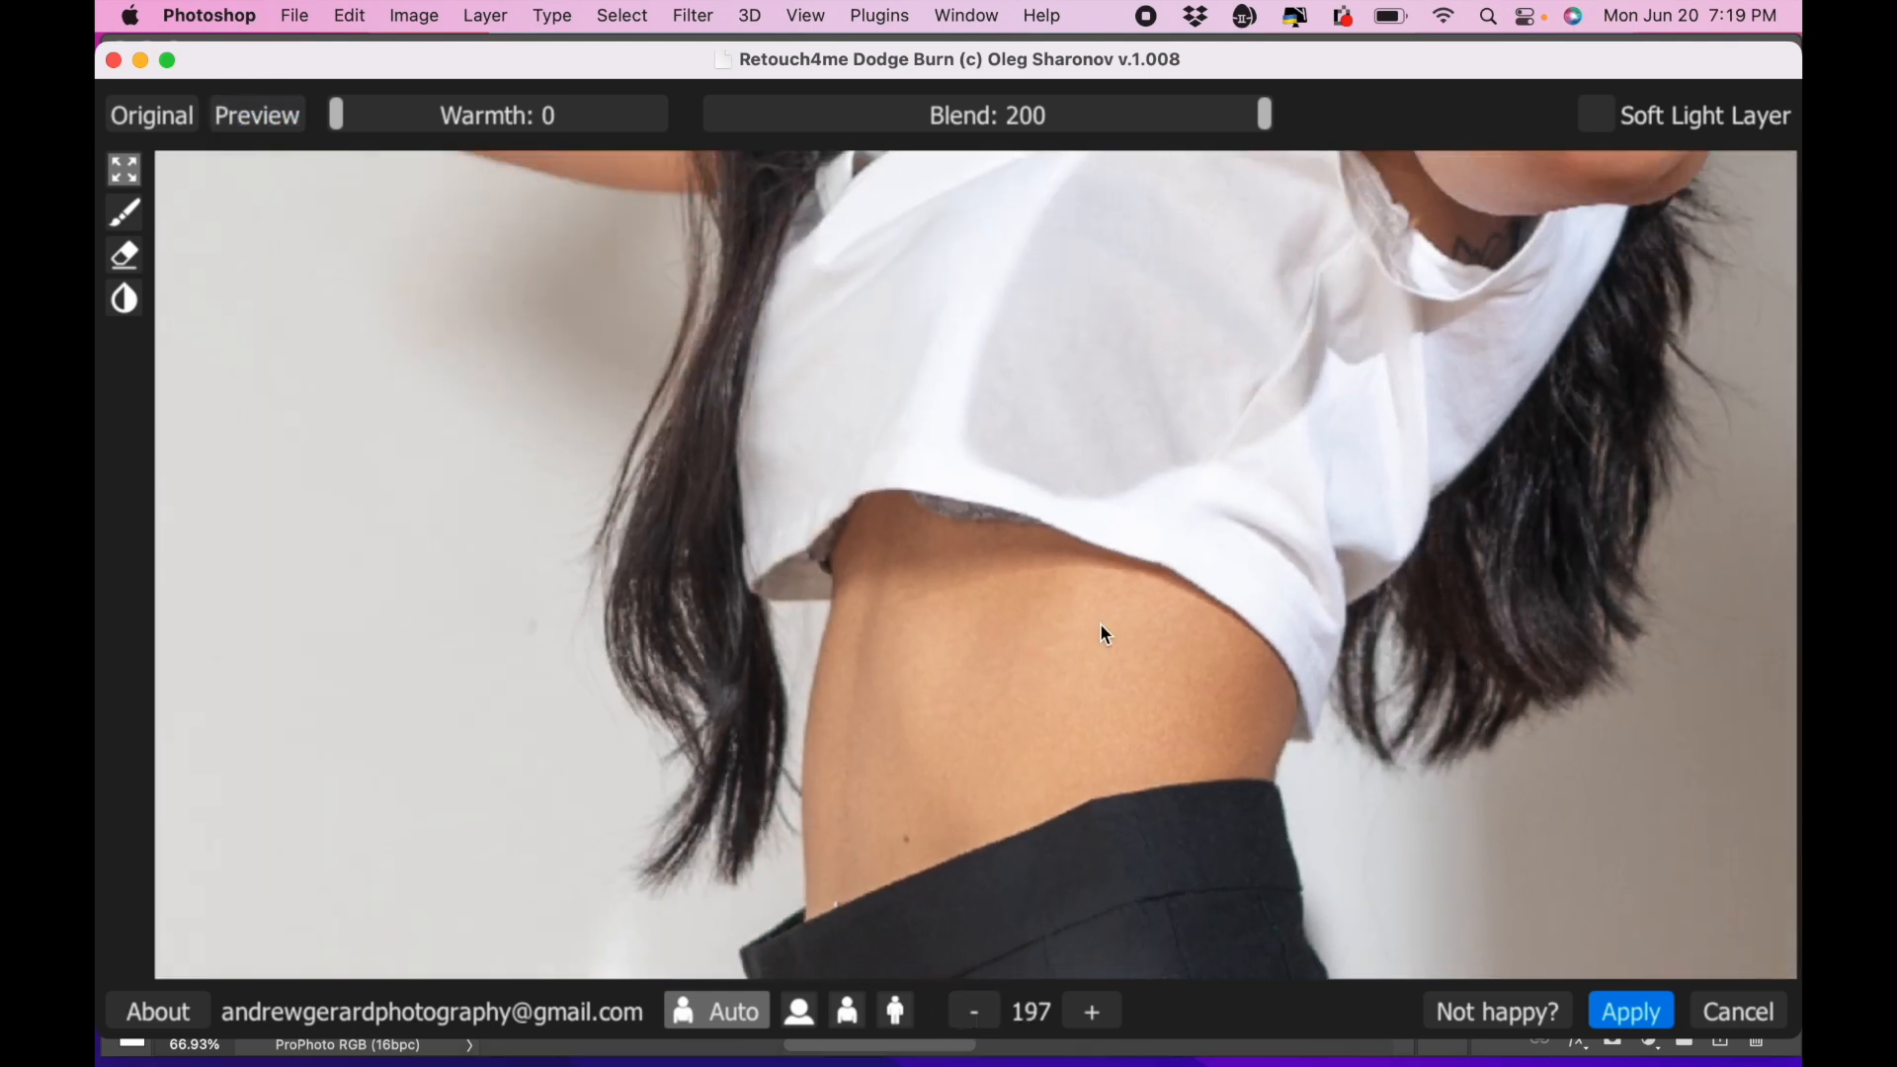
scroll(1087, 593, up, 5)
scroll(1042, 512, up, 4)
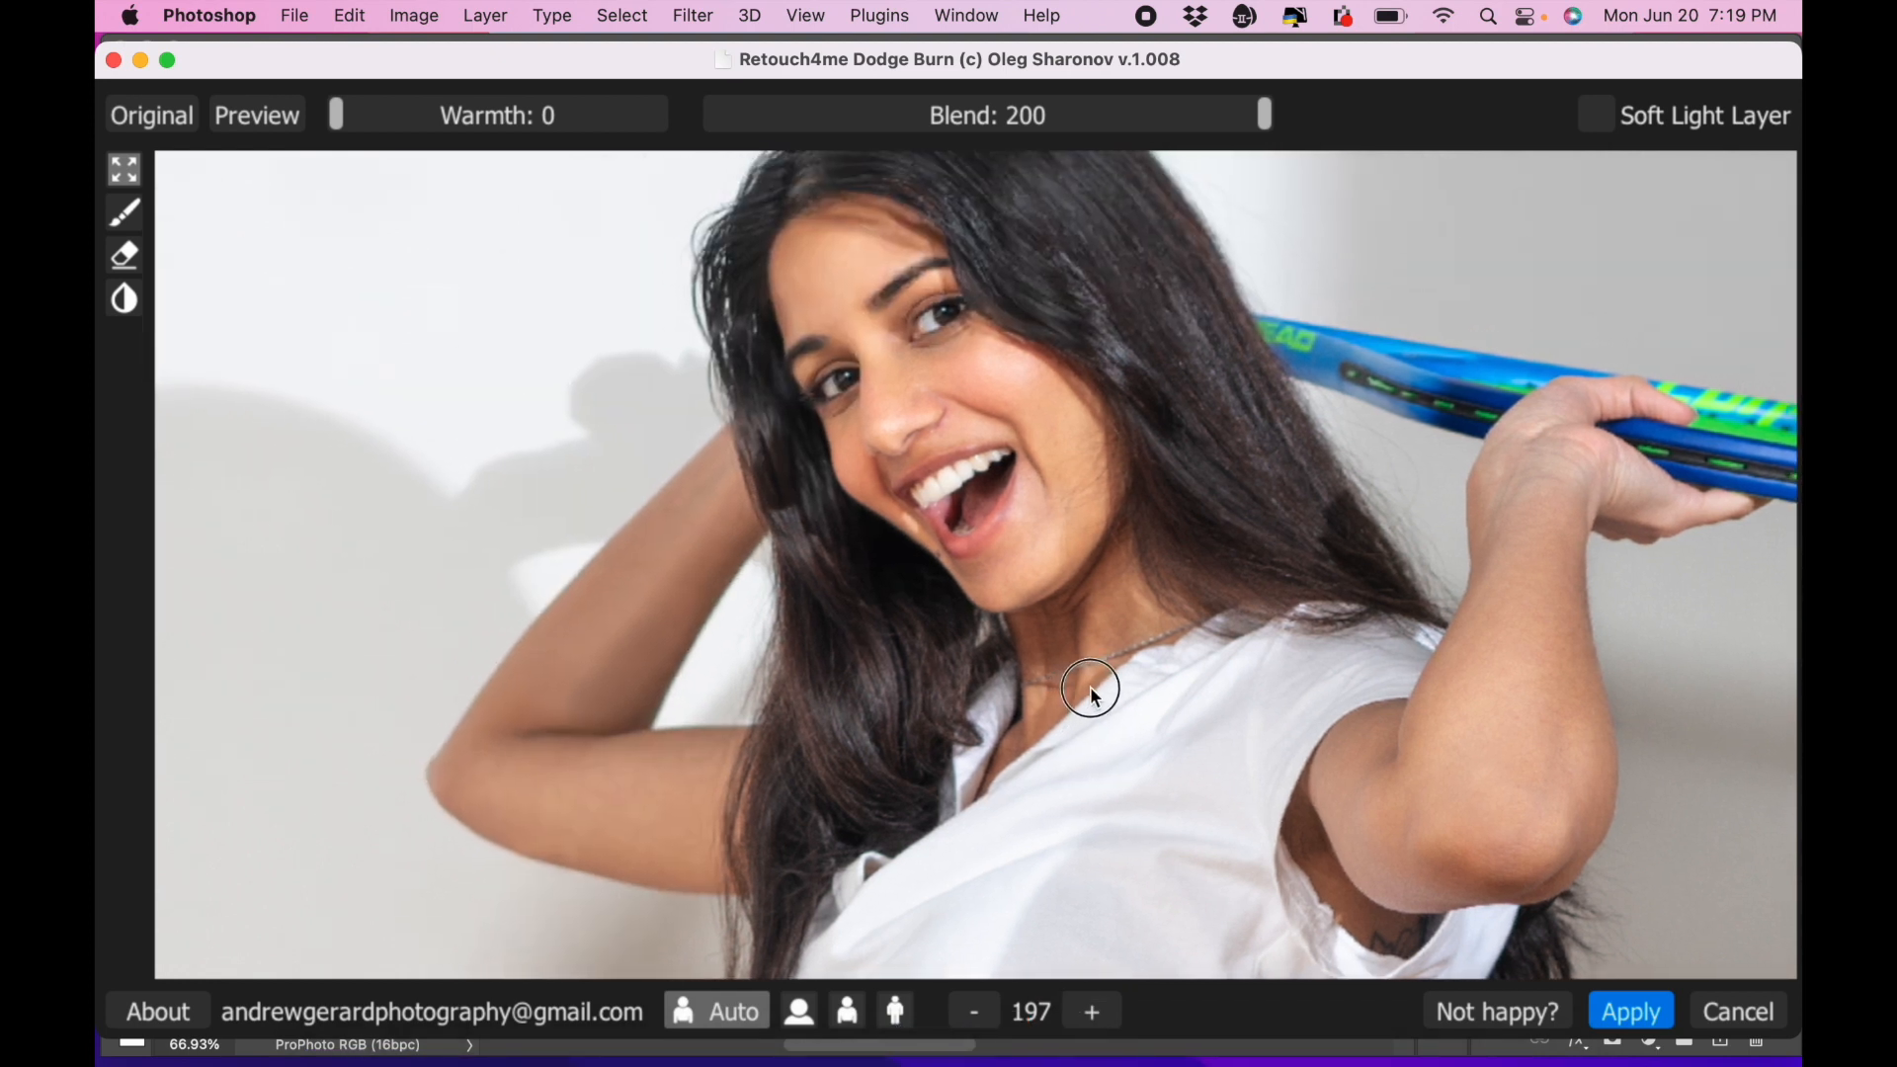
click(254, 132)
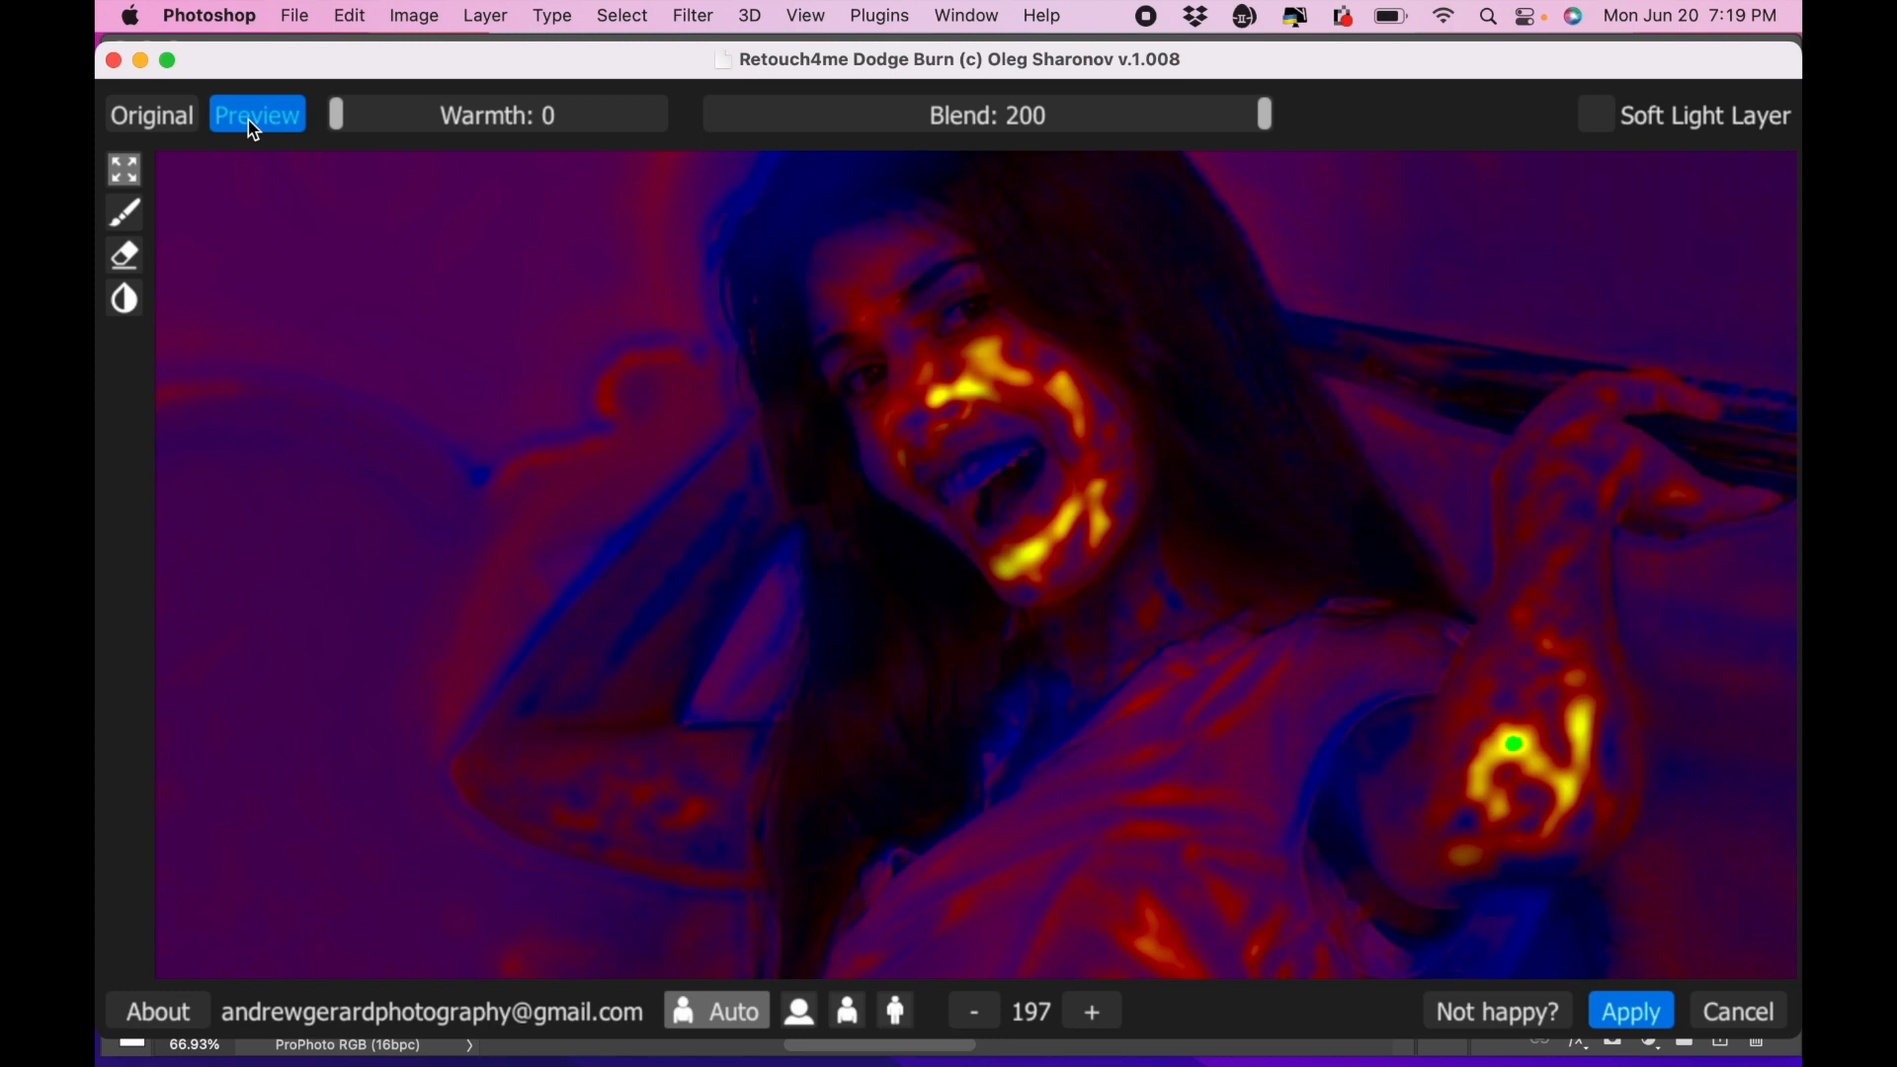
click(190, 117)
click(181, 120)
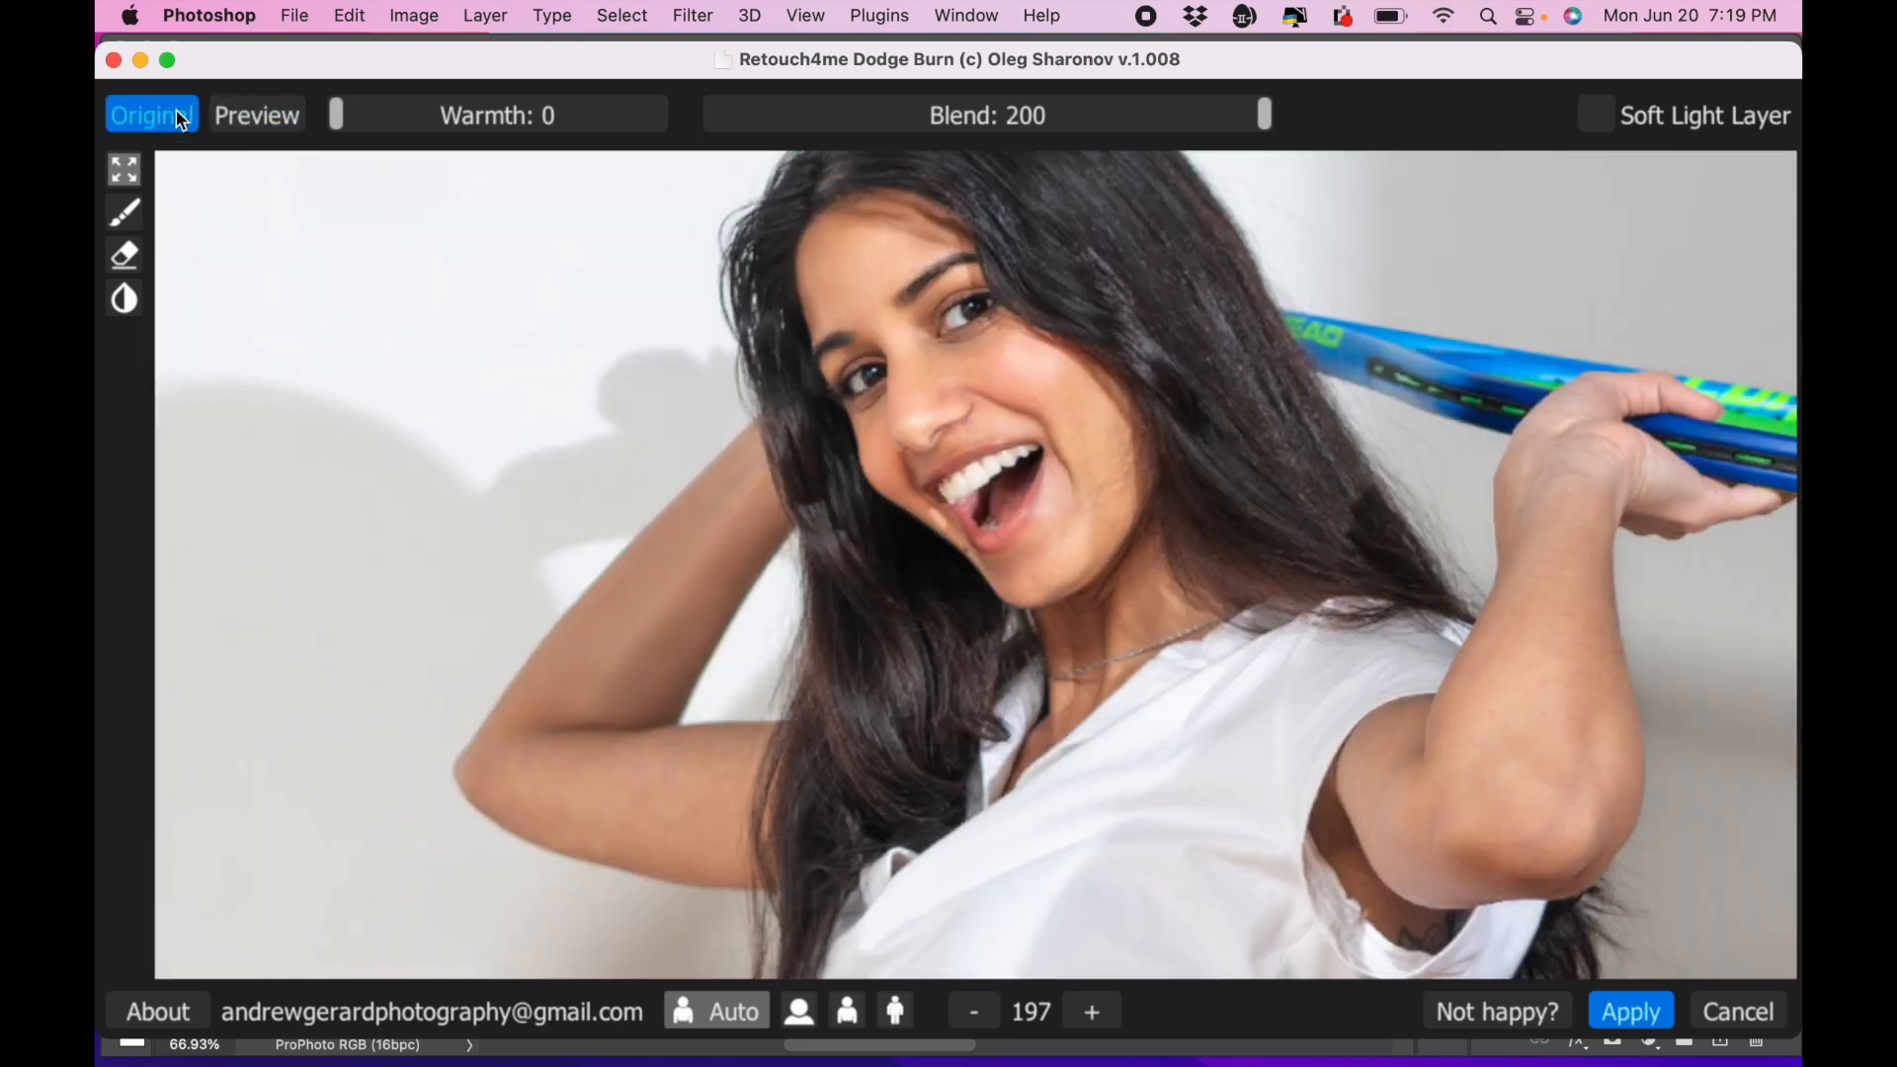
click(181, 121)
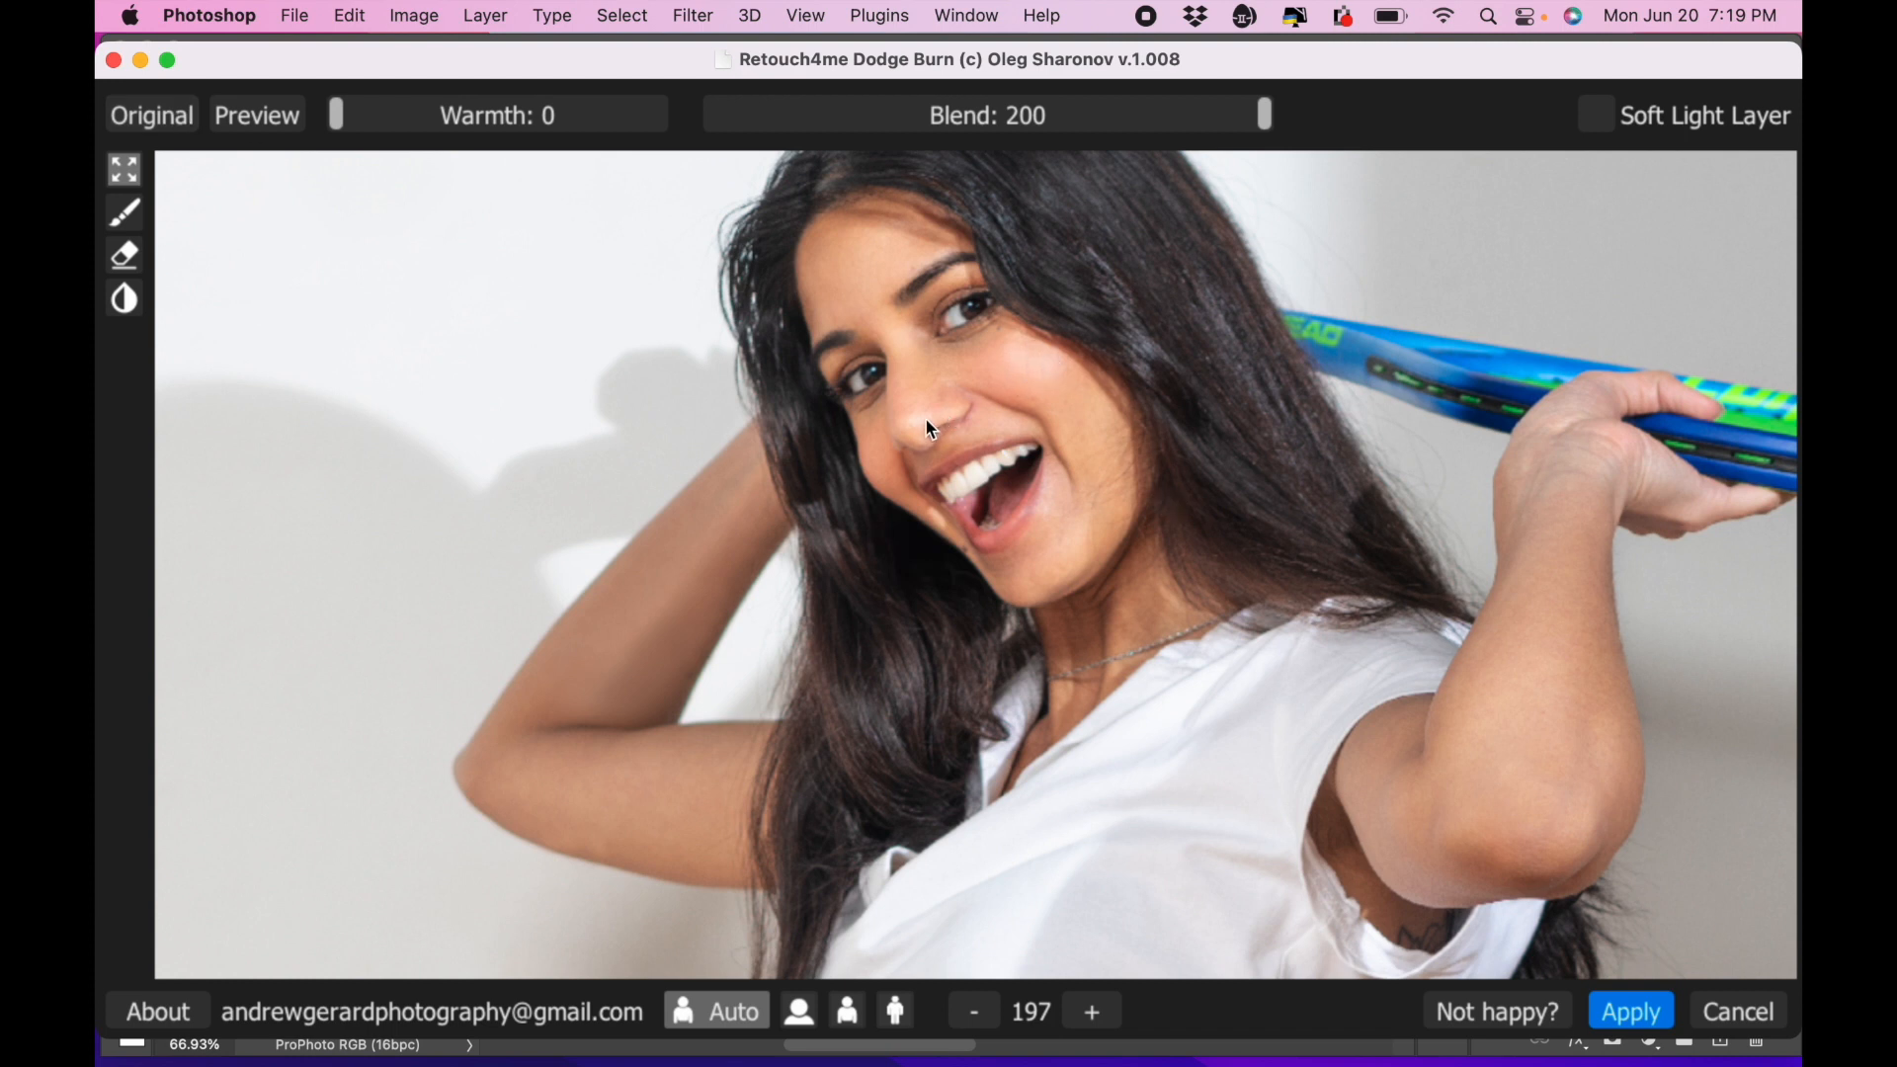
Set the Warmth to 45, compare with the original once more and apply the dodge-and-burn filter.
drag(337, 116, 480, 103)
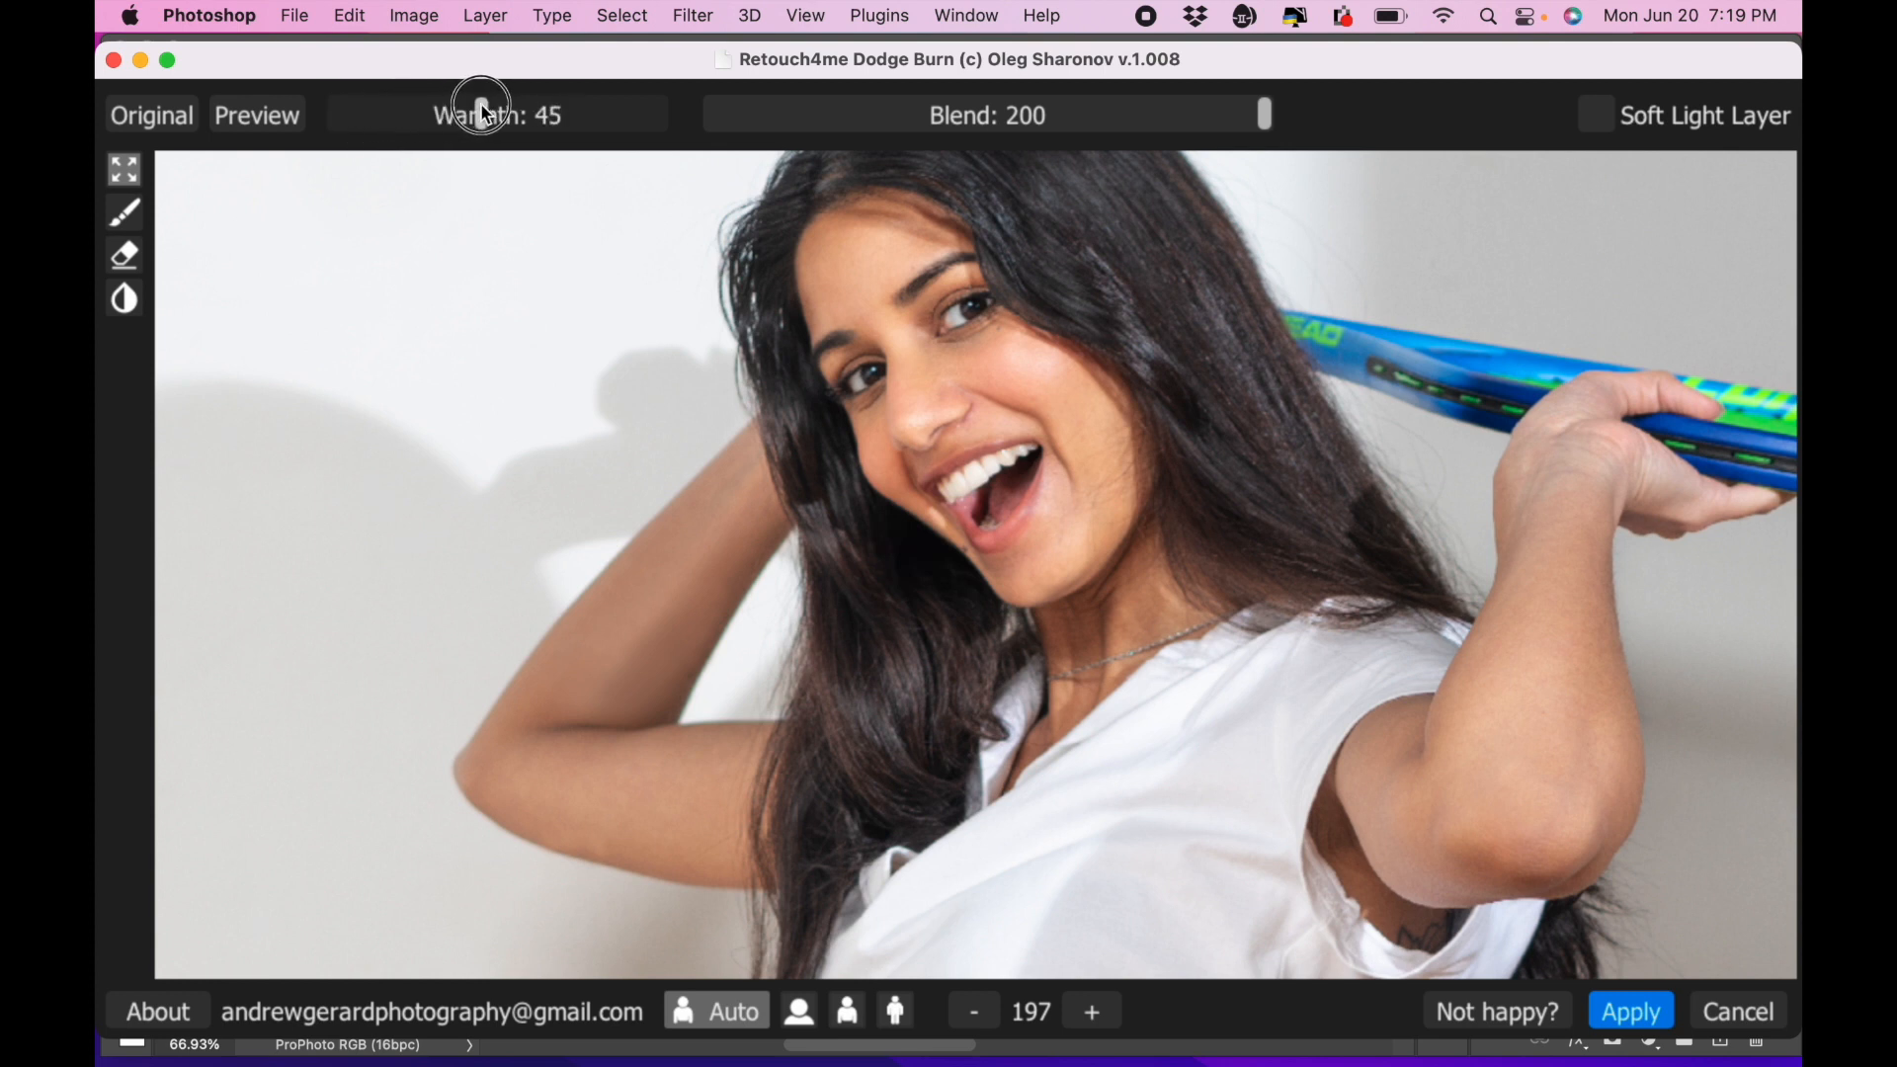
click(140, 114)
click(143, 115)
click(169, 114)
click(252, 132)
click(1617, 1016)
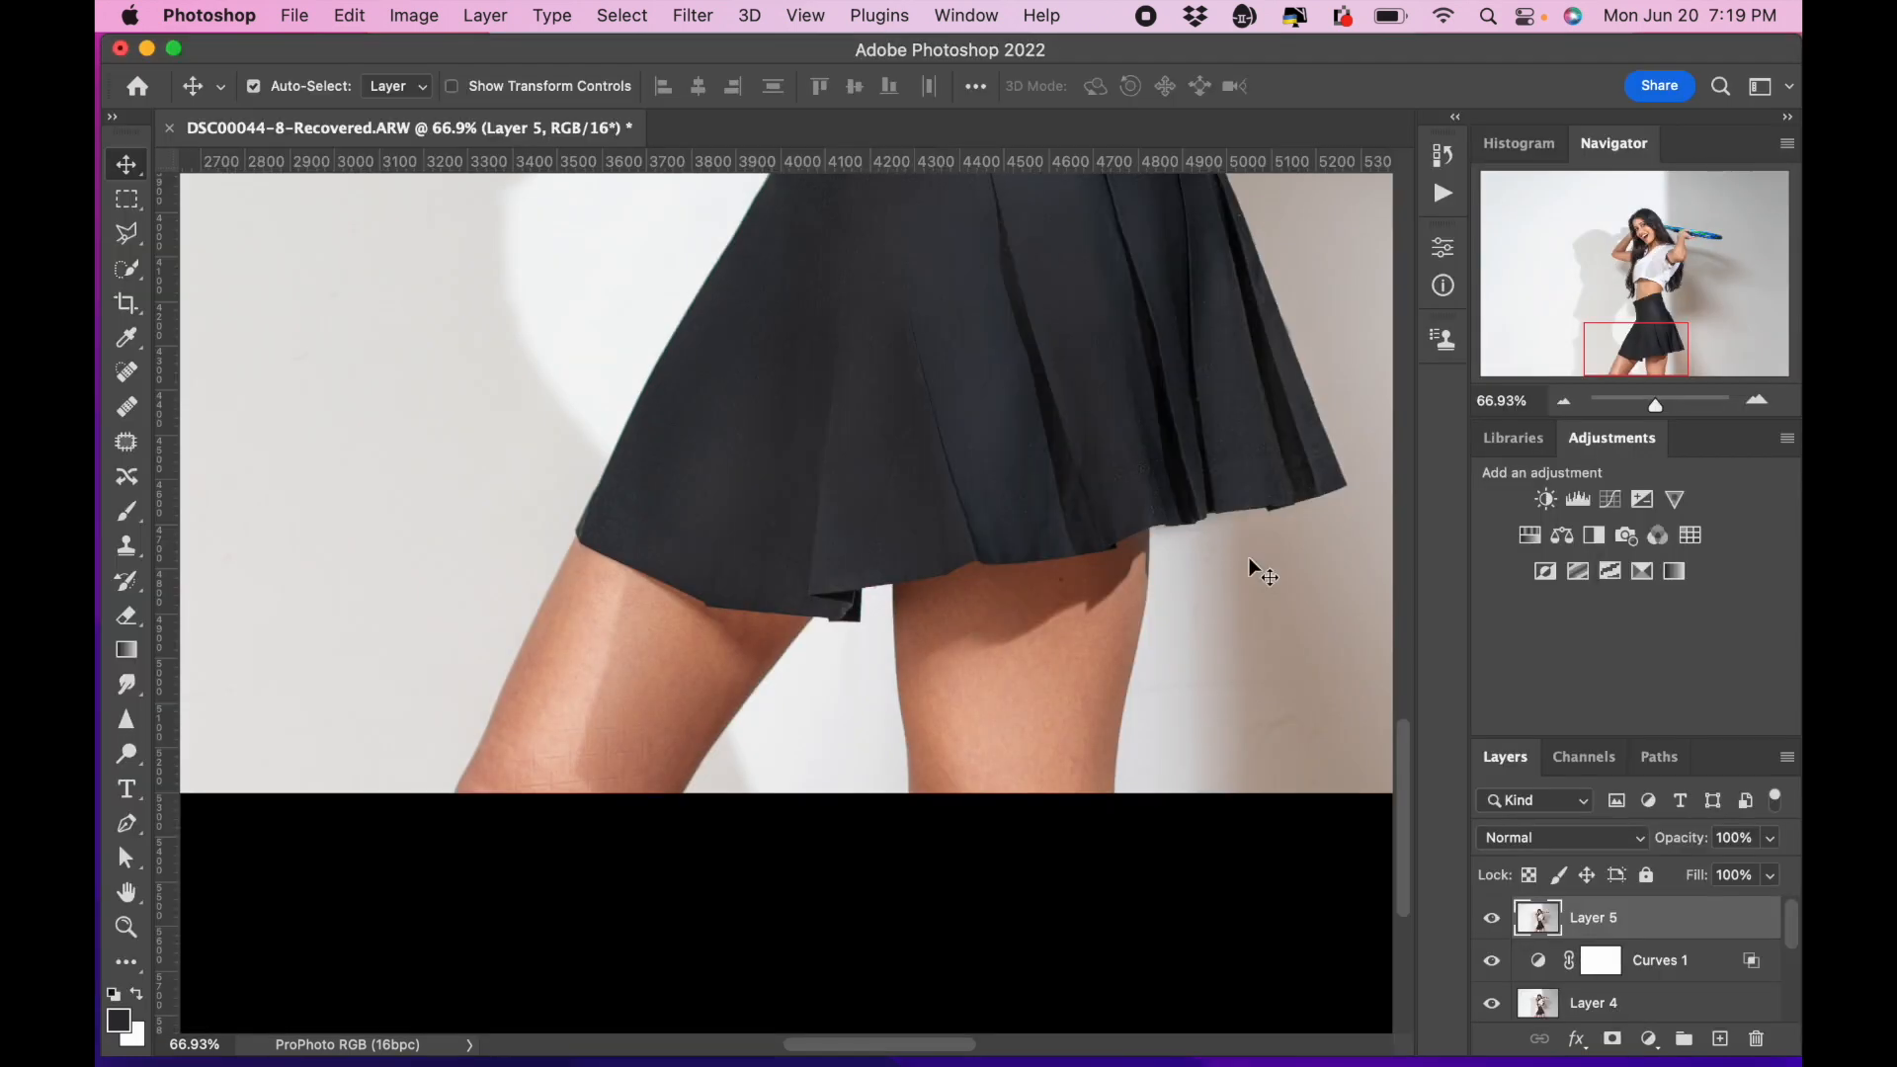
Toggle Layer 5's visibility to compare the upper body before and after the dodge-and-burn, leaving it shown.
key(super+0)
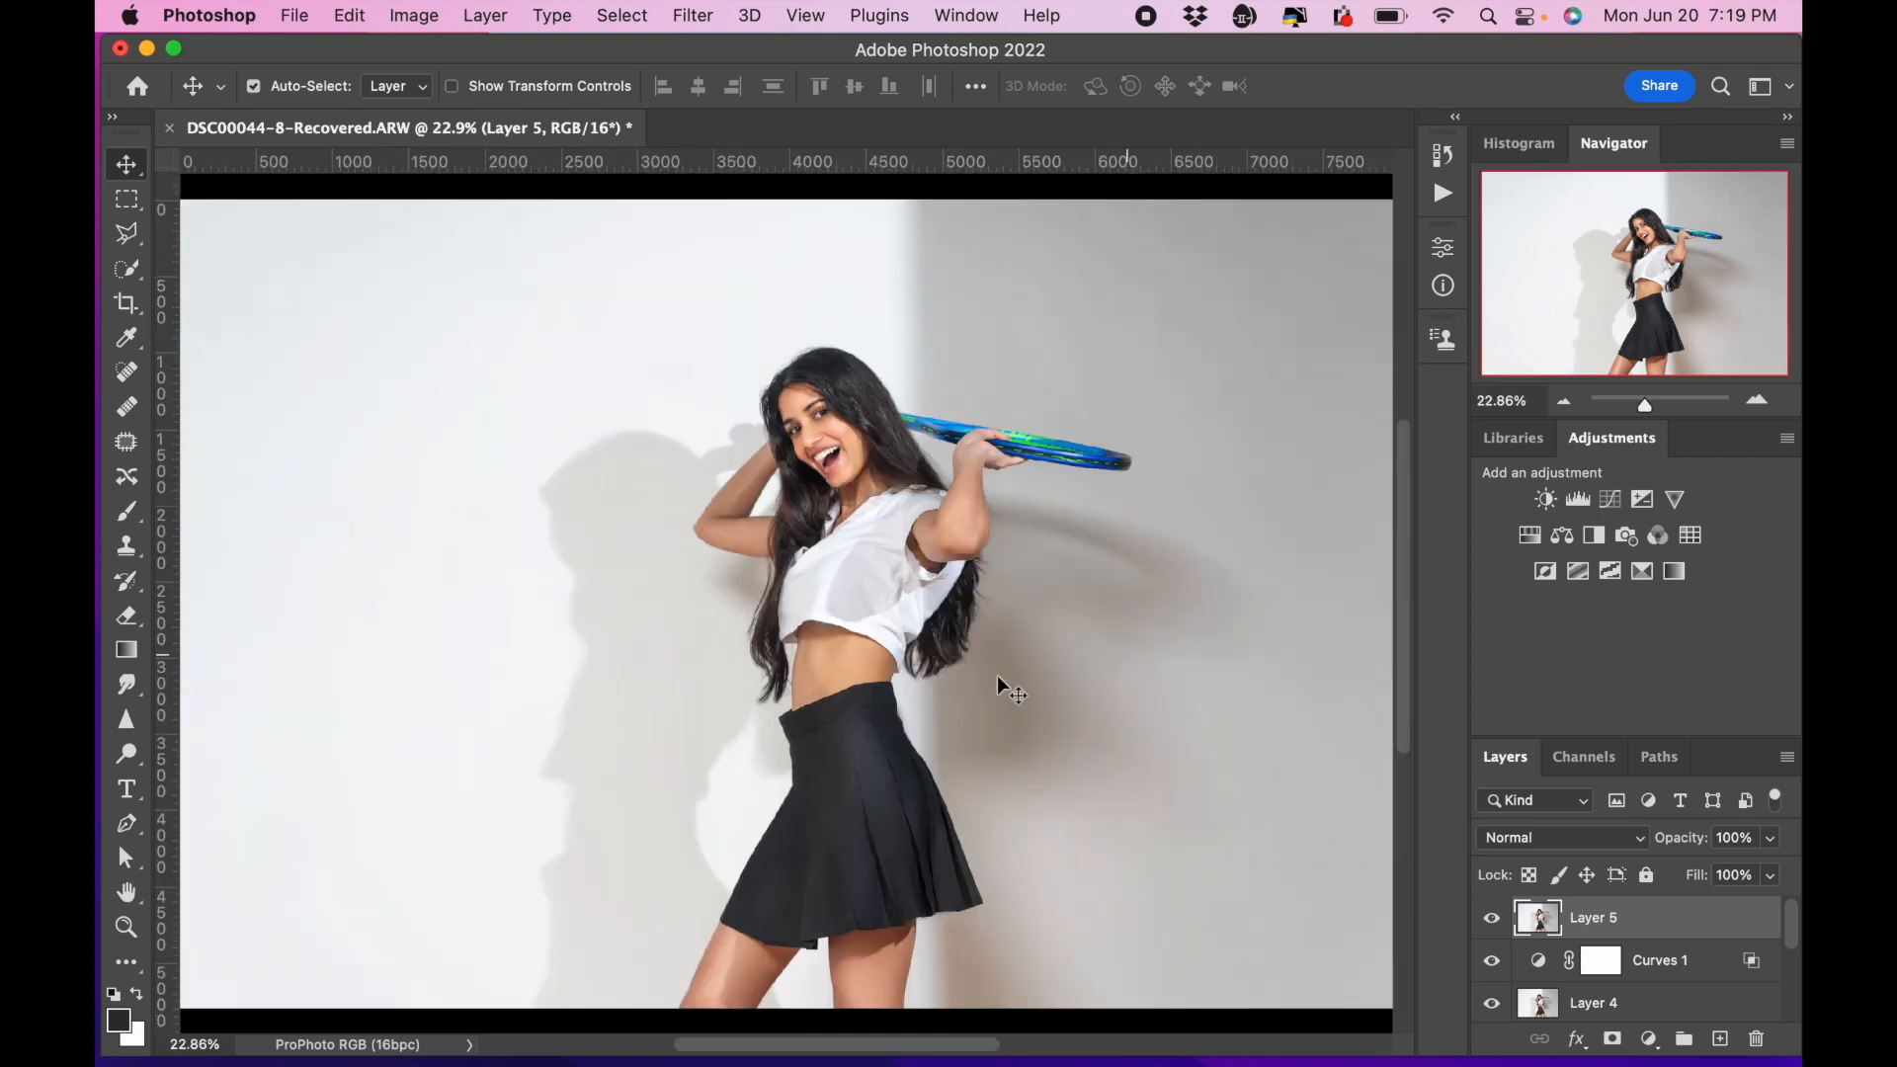
key(super+plus)
key(super+plus)
key(super+plus)
scroll(987, 681, up, 4)
scroll(987, 682, right, 4)
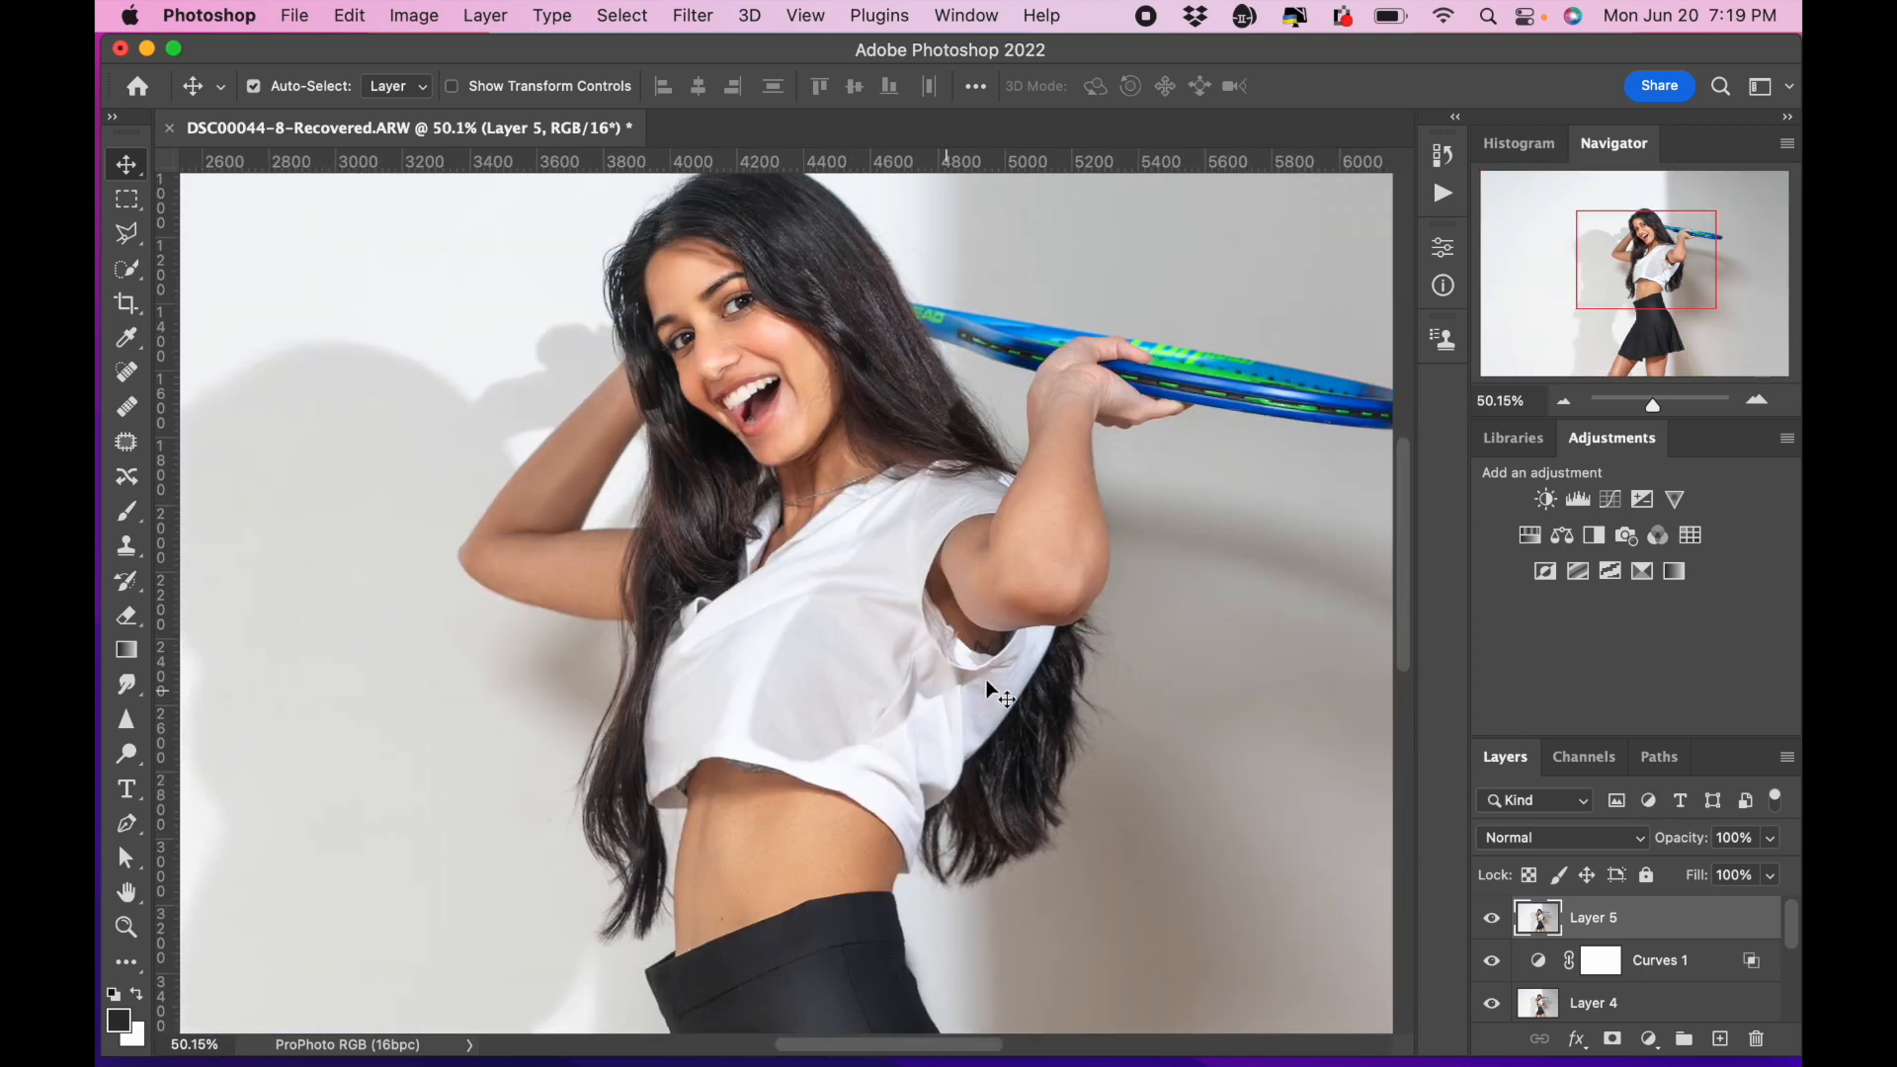
click(1493, 919)
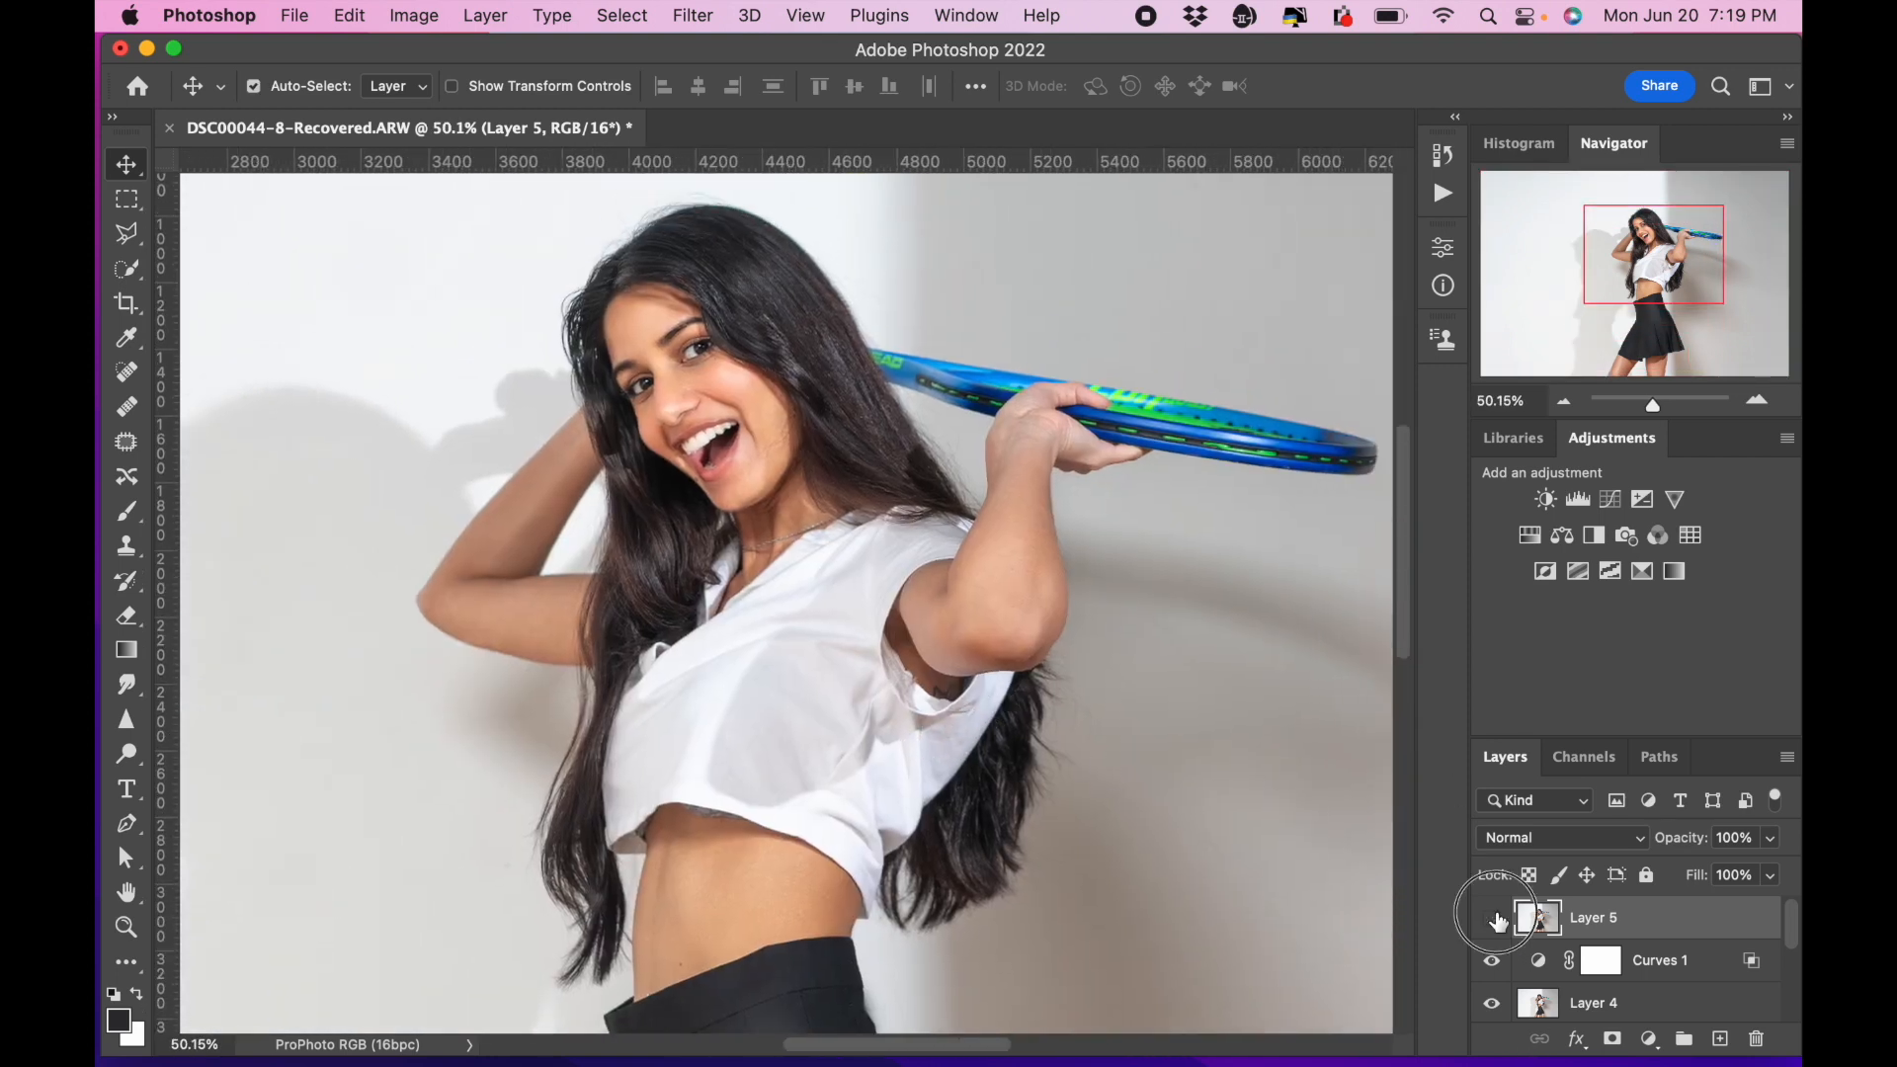
click(1493, 919)
click(1493, 919)
click(1493, 919)
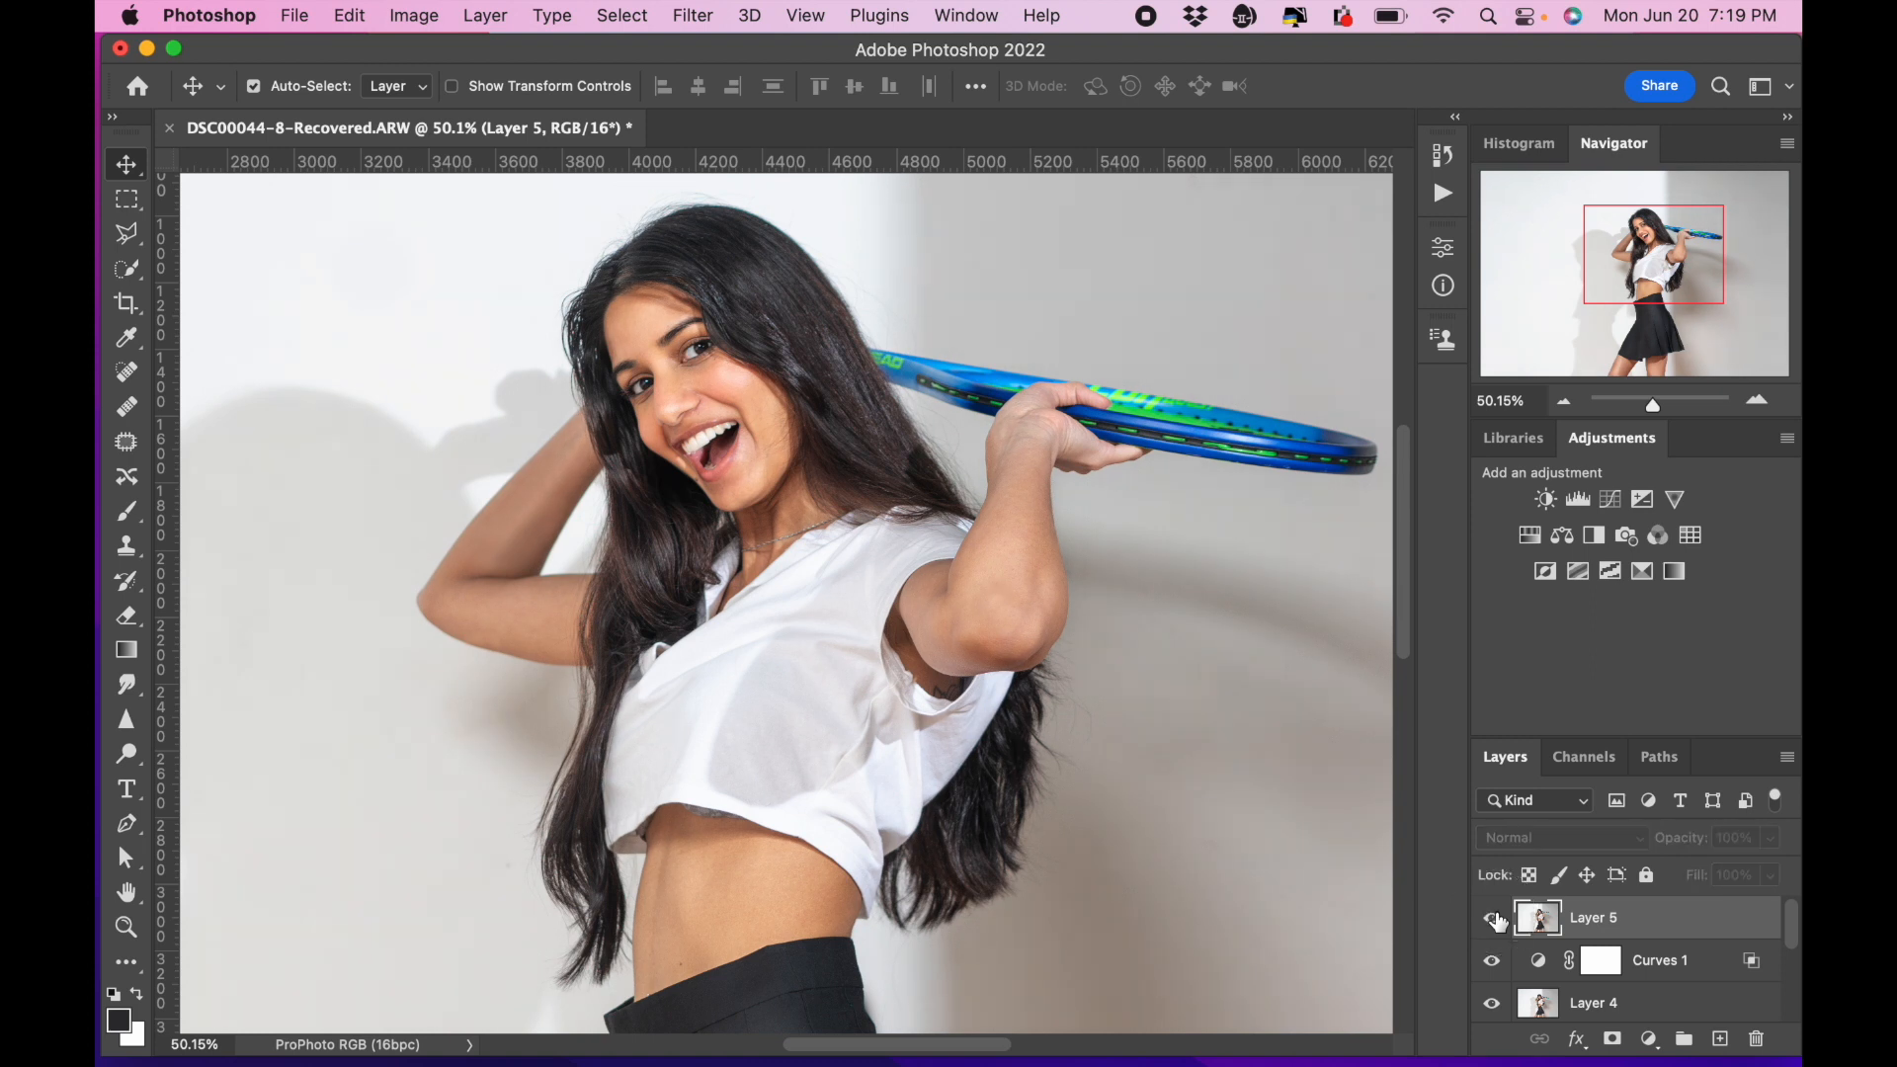
Review the whole figure on Layer 5 and examine the crown, flyaway hairs and face up close.
key(super+minus)
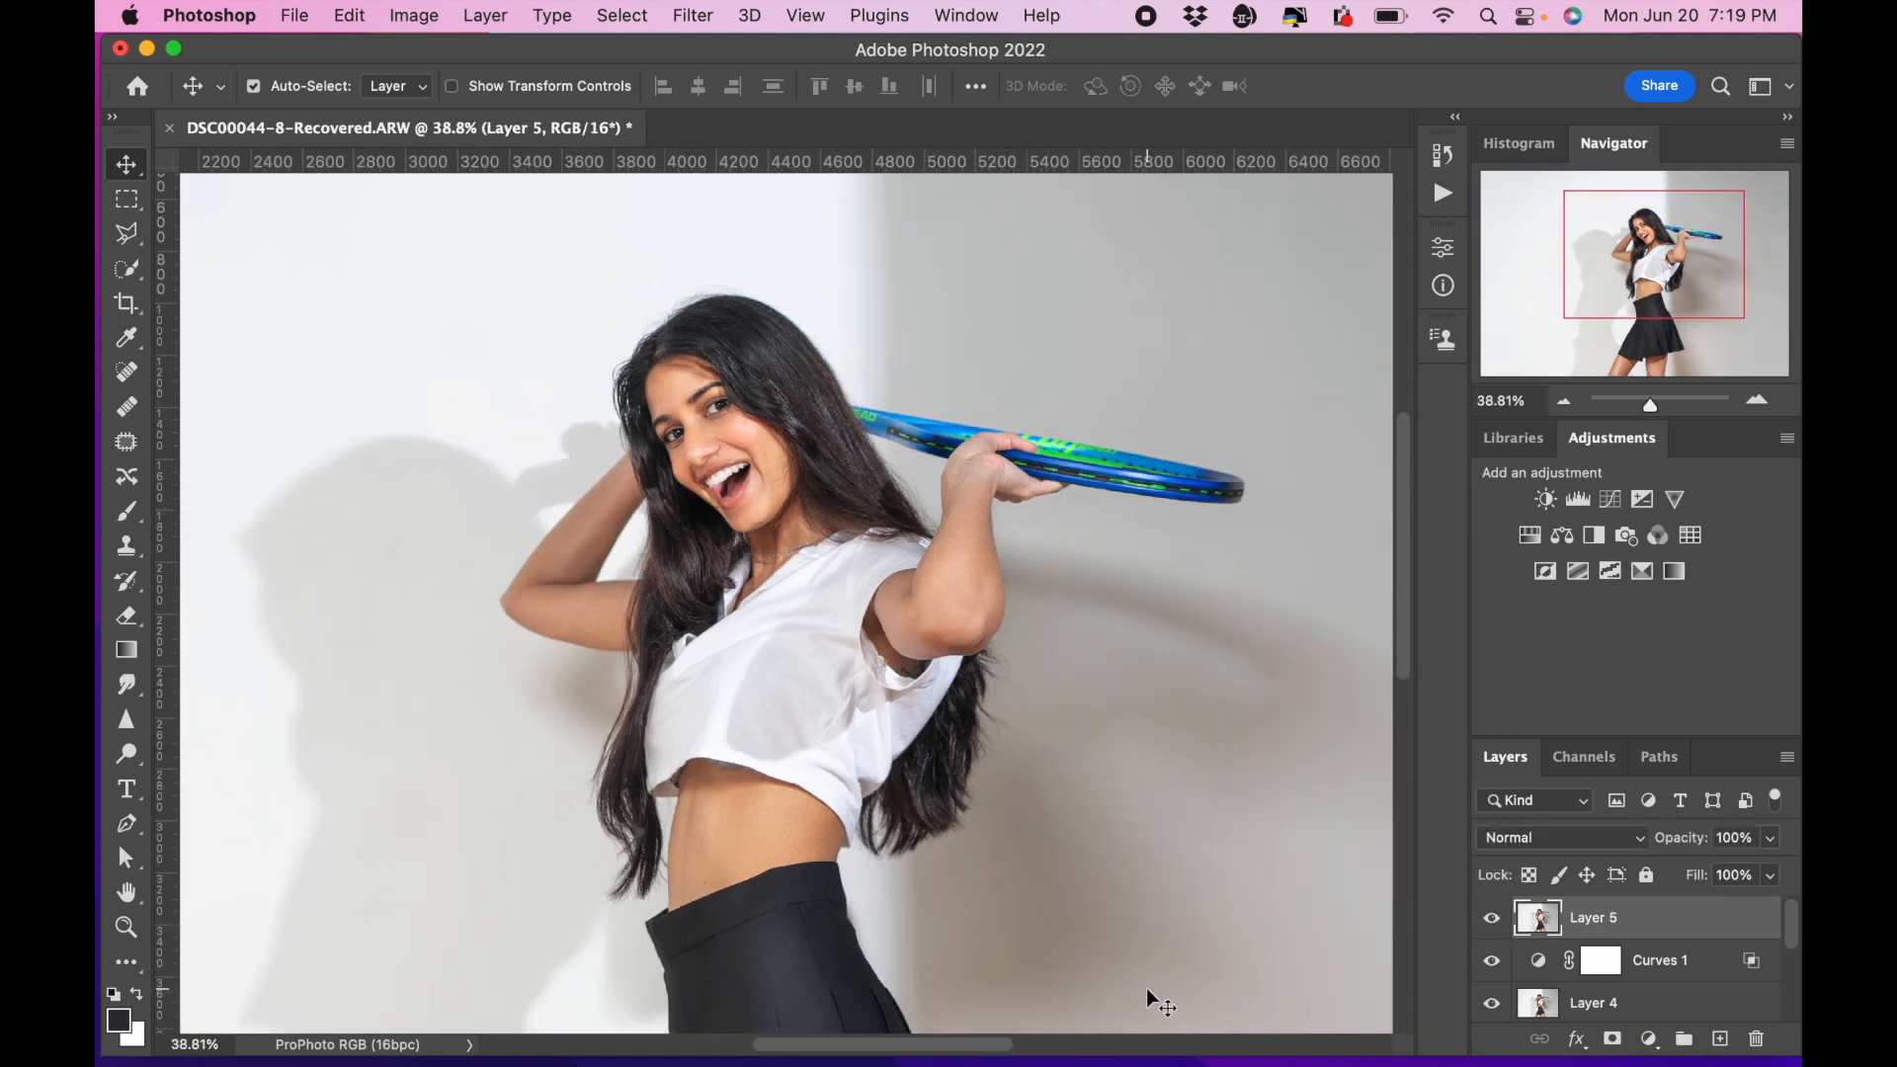
scroll(1147, 1003, down, 5)
scroll(1147, 1003, up, 2)
key(super+minus)
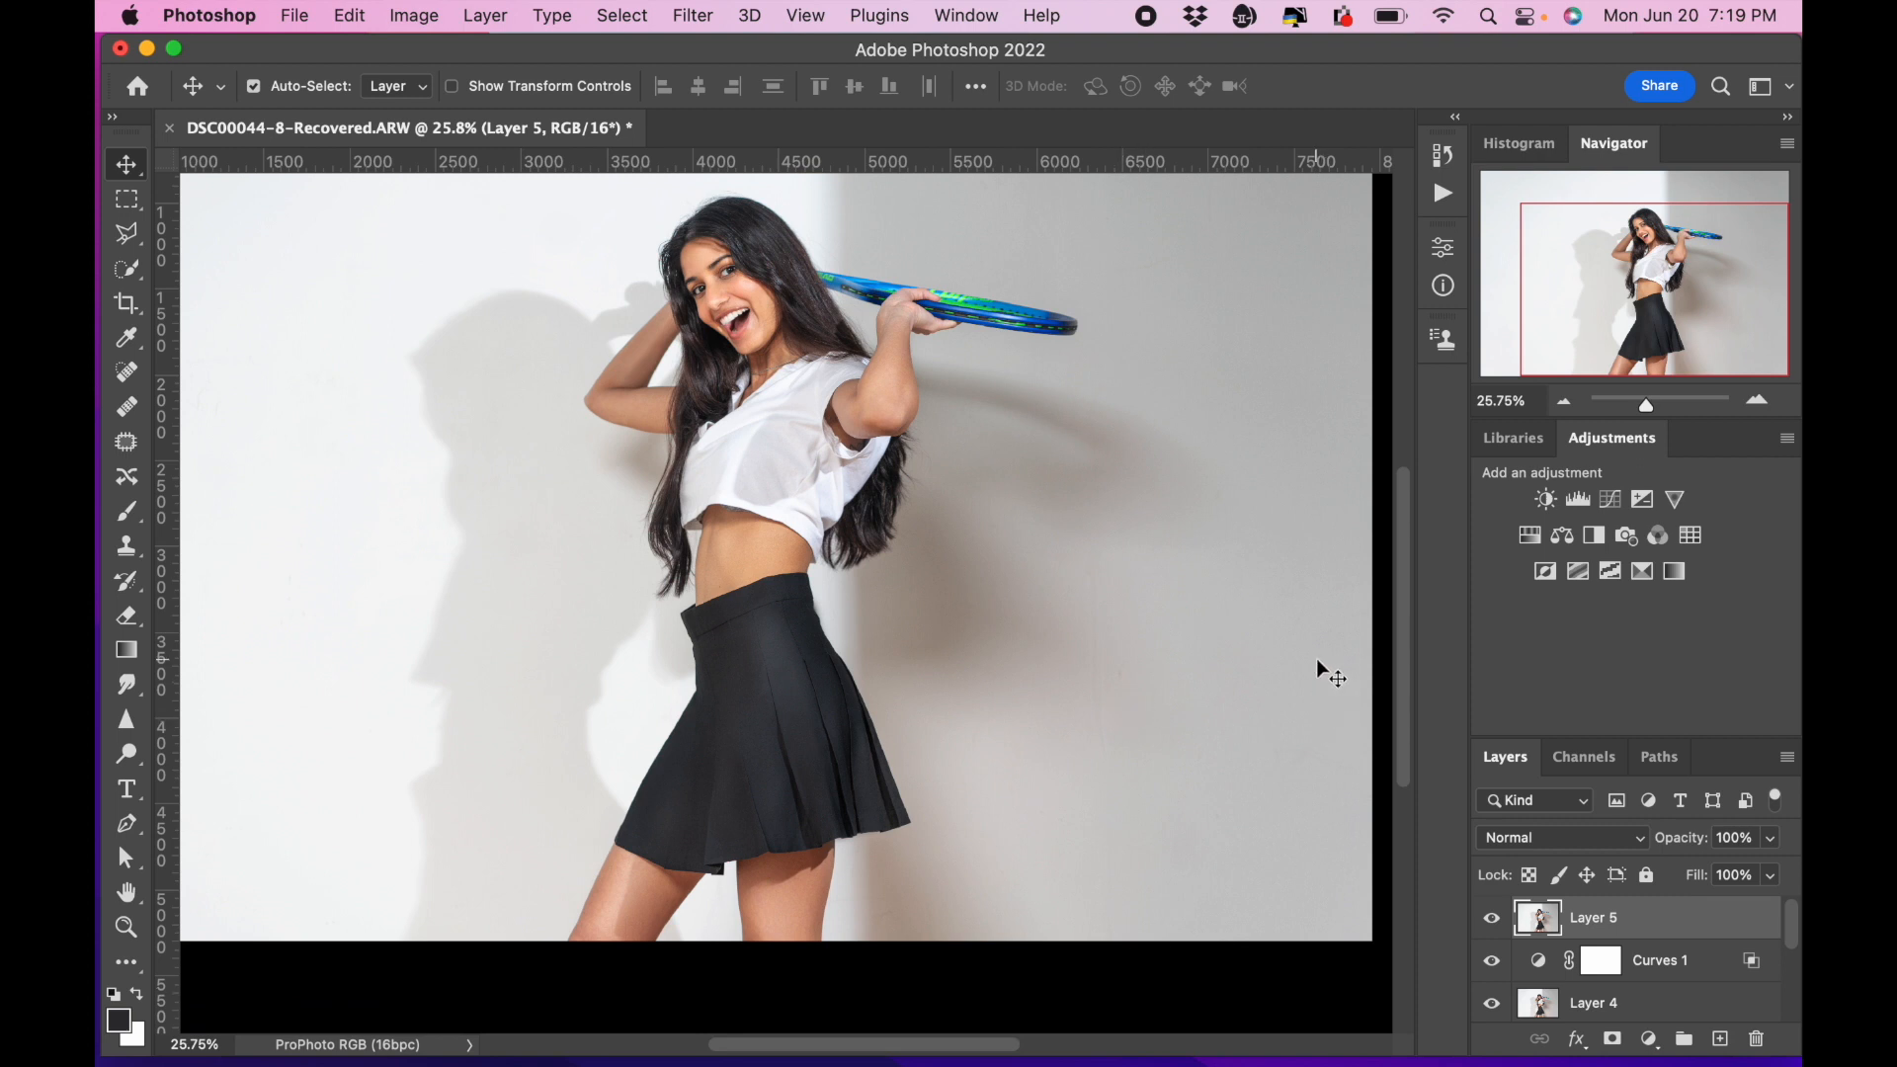
scroll(667, 265, up, 6)
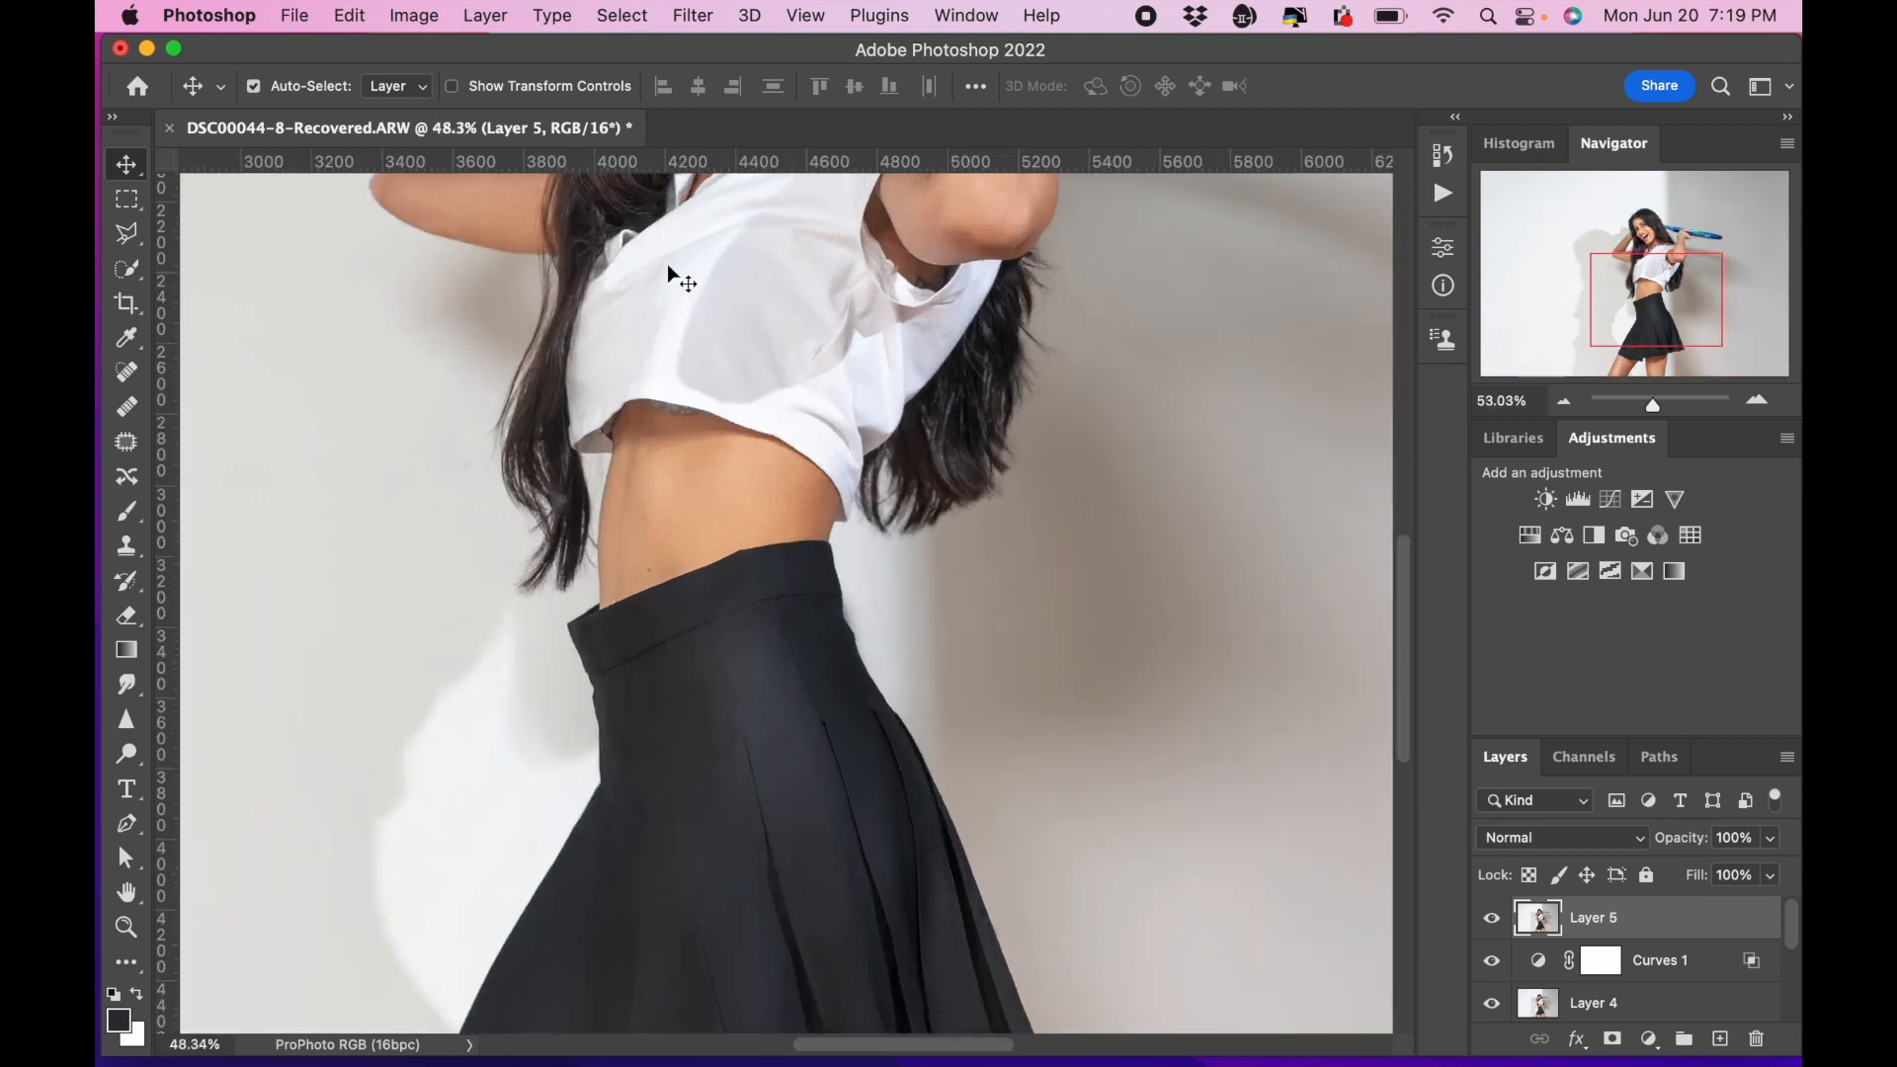
scroll(667, 265, up, 6)
scroll(669, 274, up, 5)
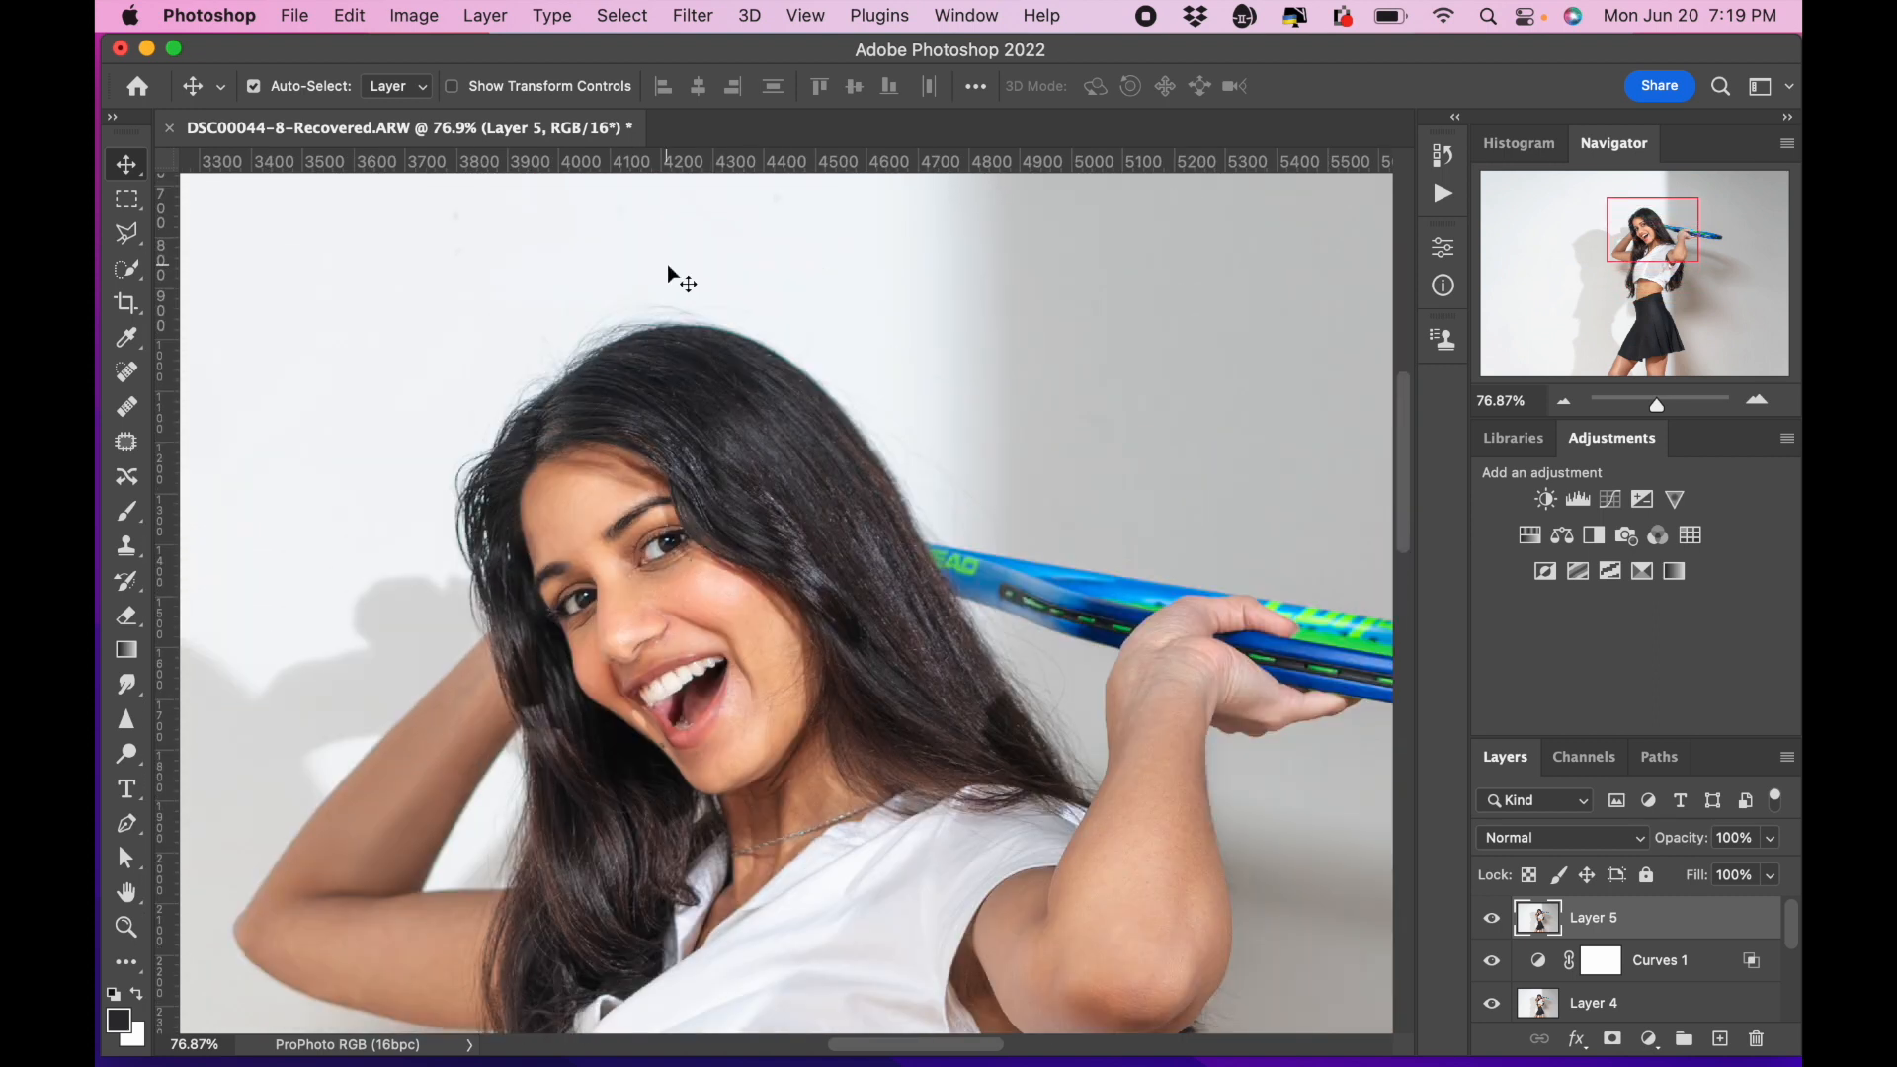
scroll(669, 275, up, 5)
scroll(667, 266, up, 3)
scroll(667, 265, left, 2)
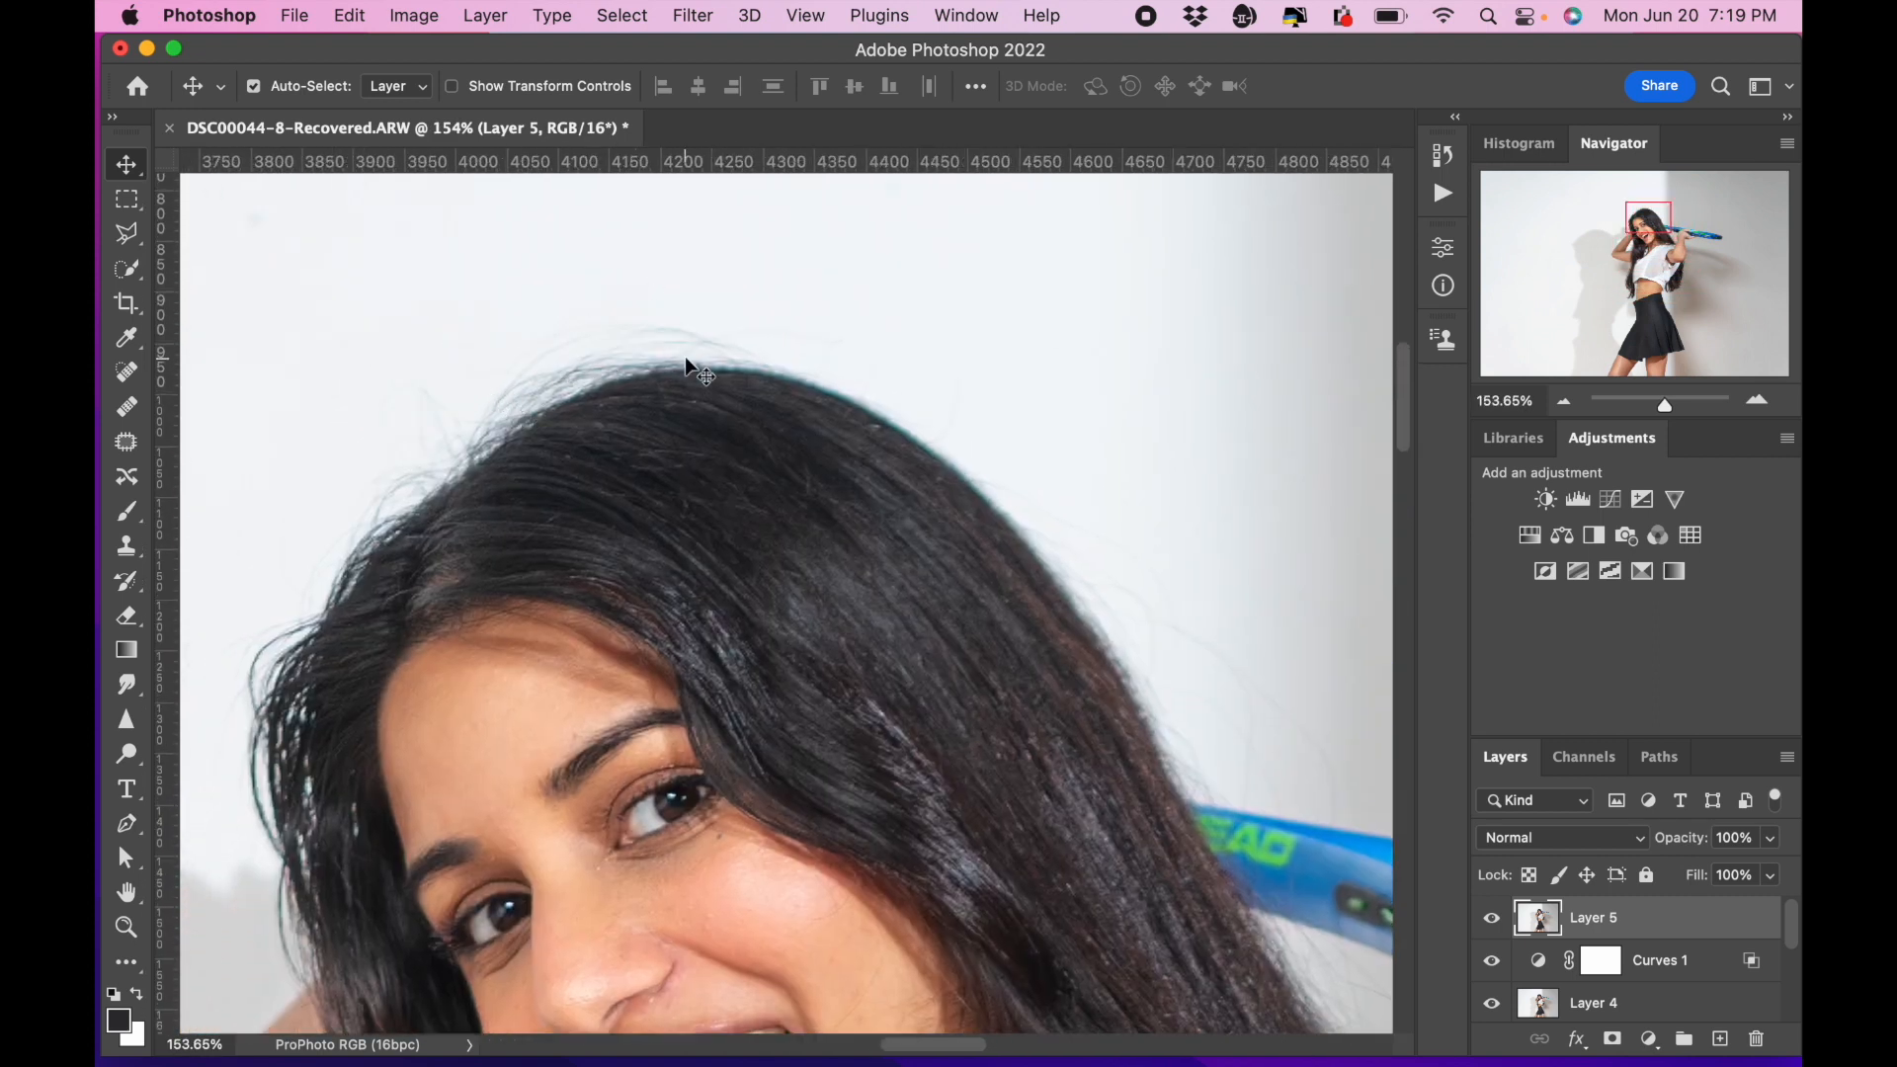
scroll(692, 371, down, 5)
scroll(692, 370, left, 1)
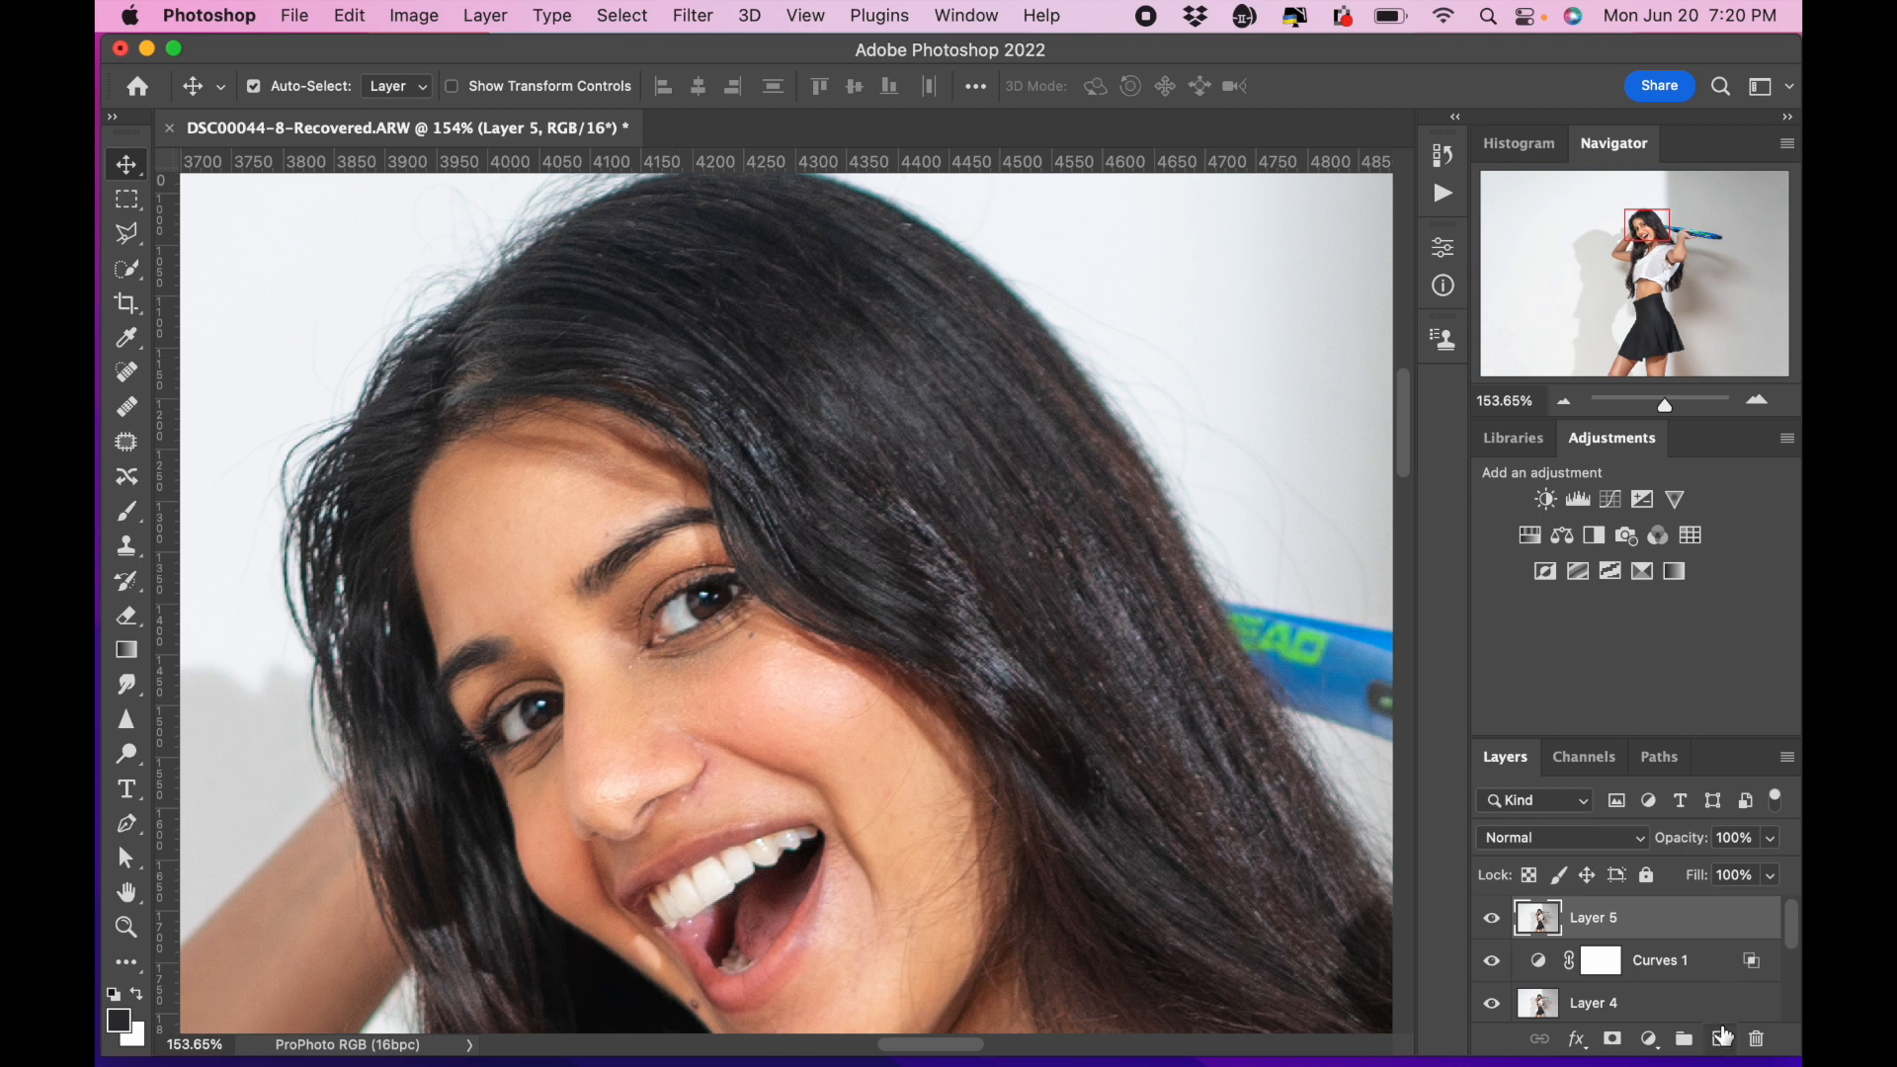
Add a new layer and clone dark hair with the Clone Stamp over the bright gaps beside the forehead.
click(1722, 1037)
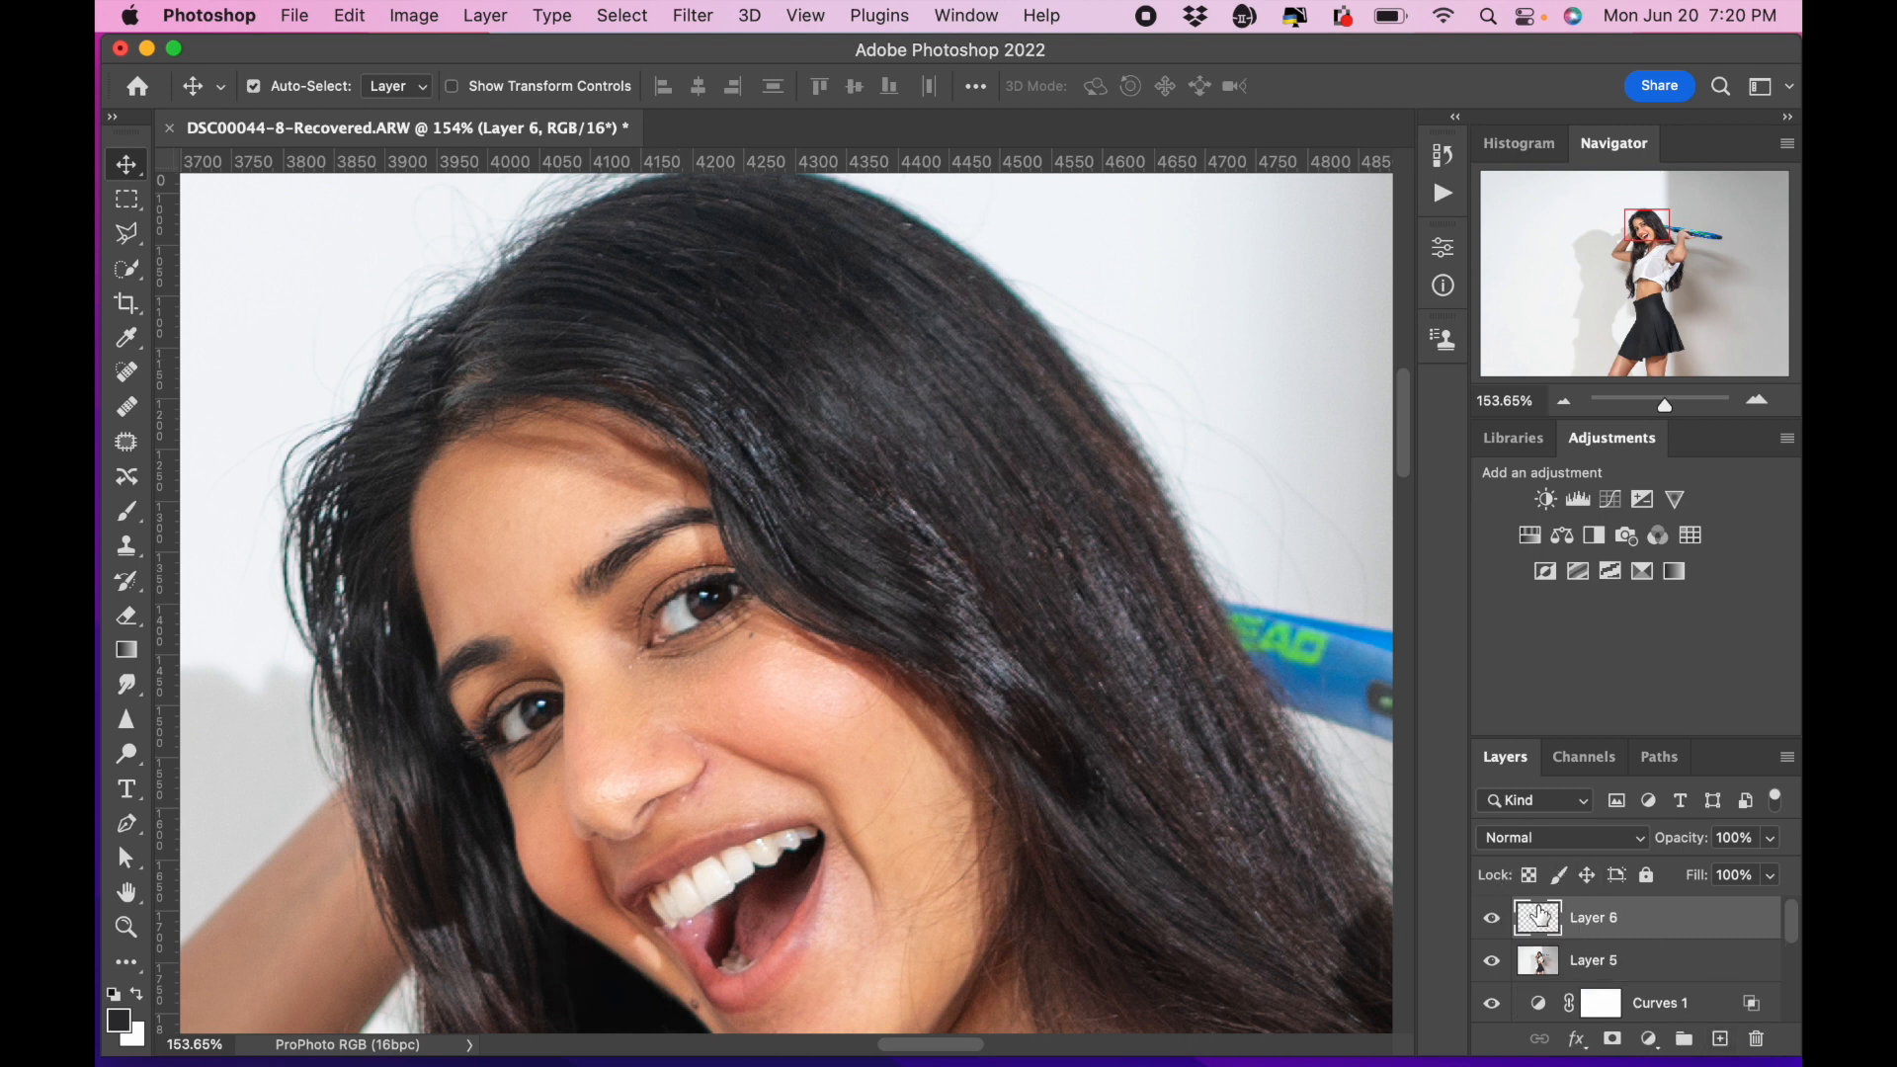
key(s)
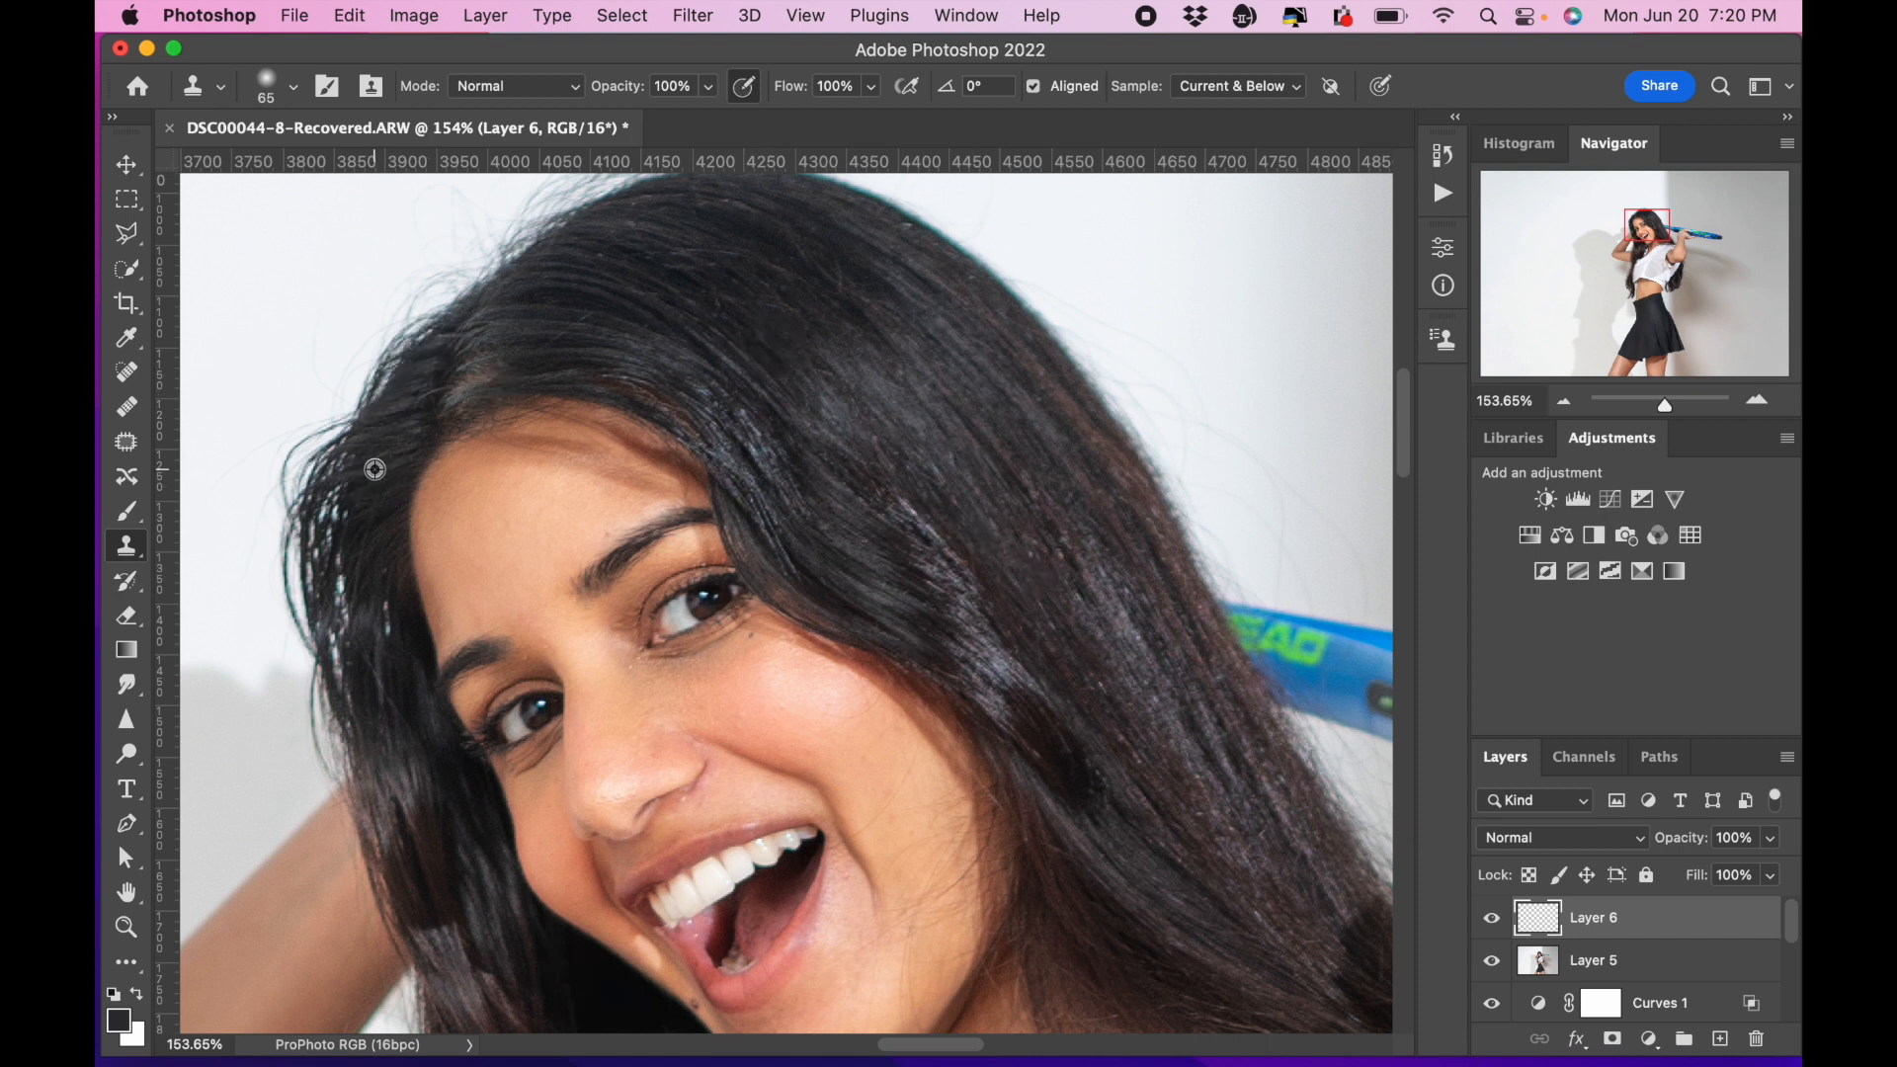
alt+click(367, 463)
drag(345, 469, 349, 631)
alt+click(373, 513)
alt+click(349, 531)
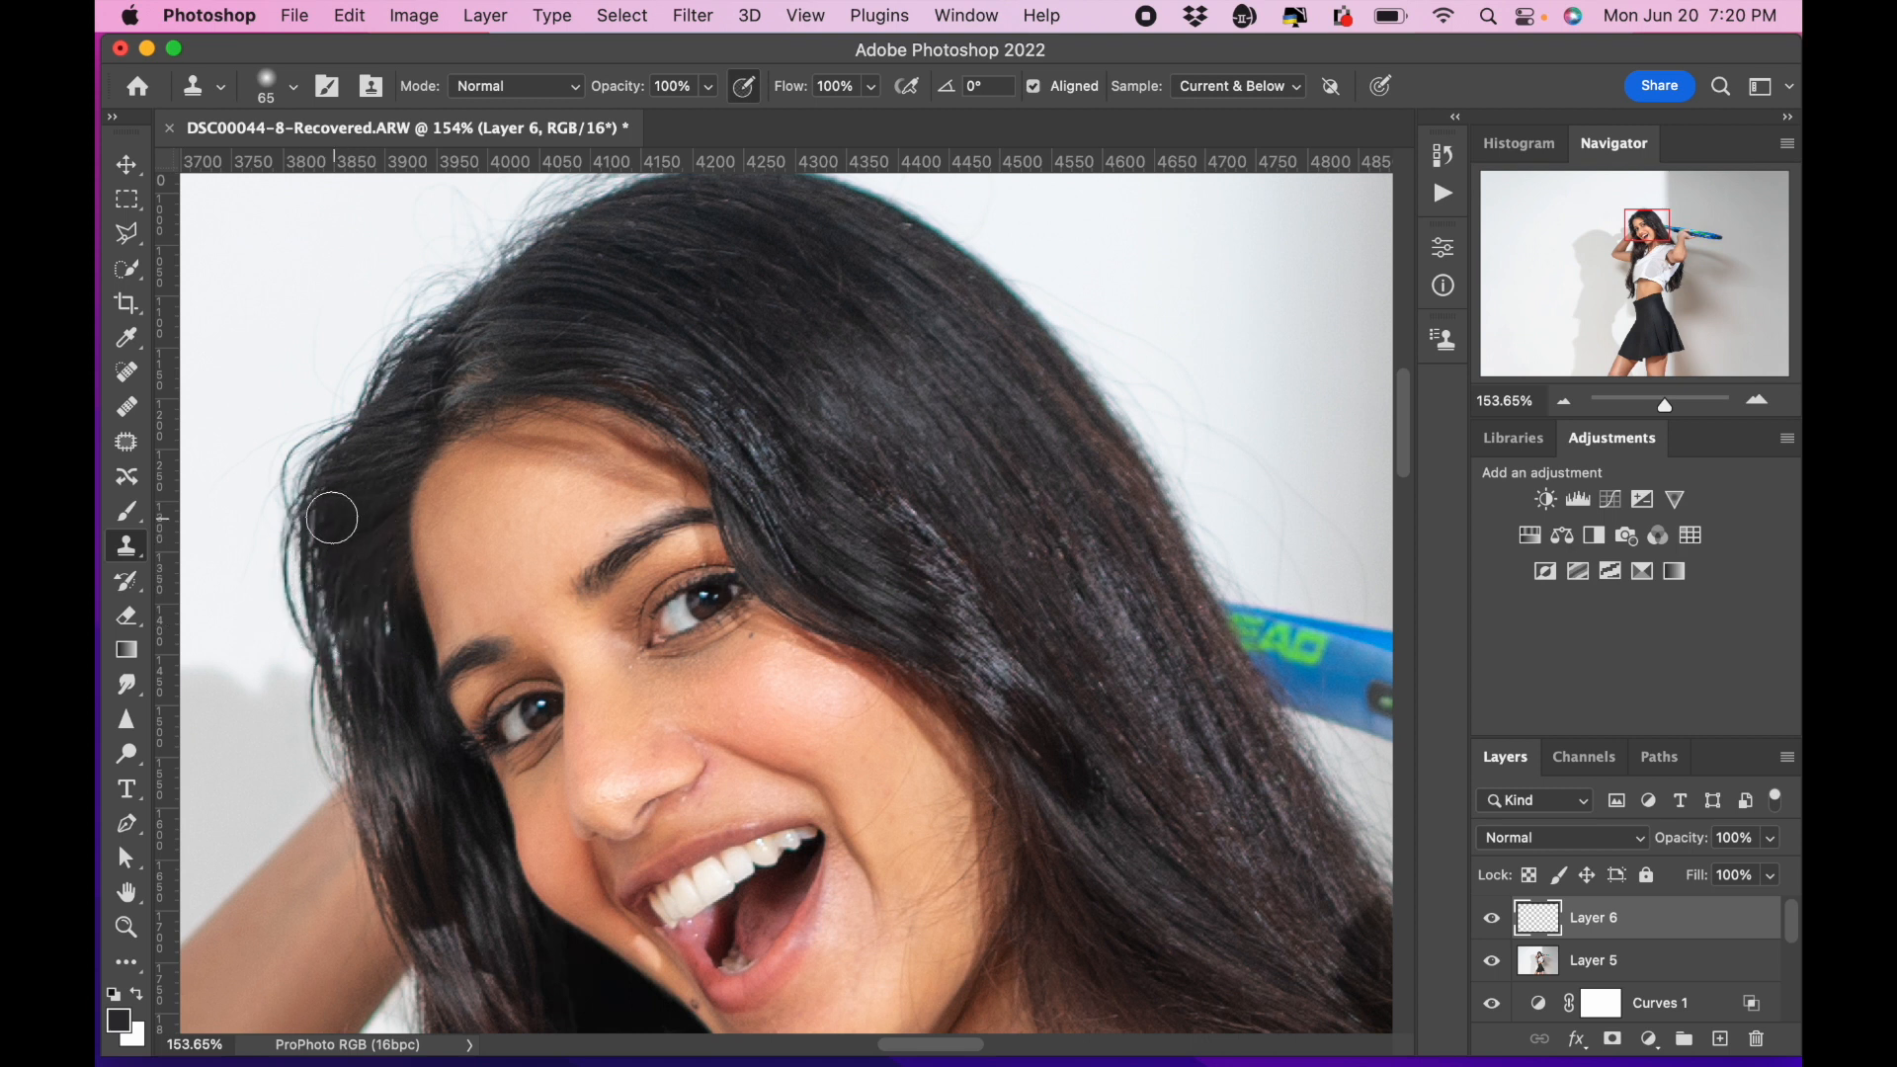
drag(327, 517, 341, 621)
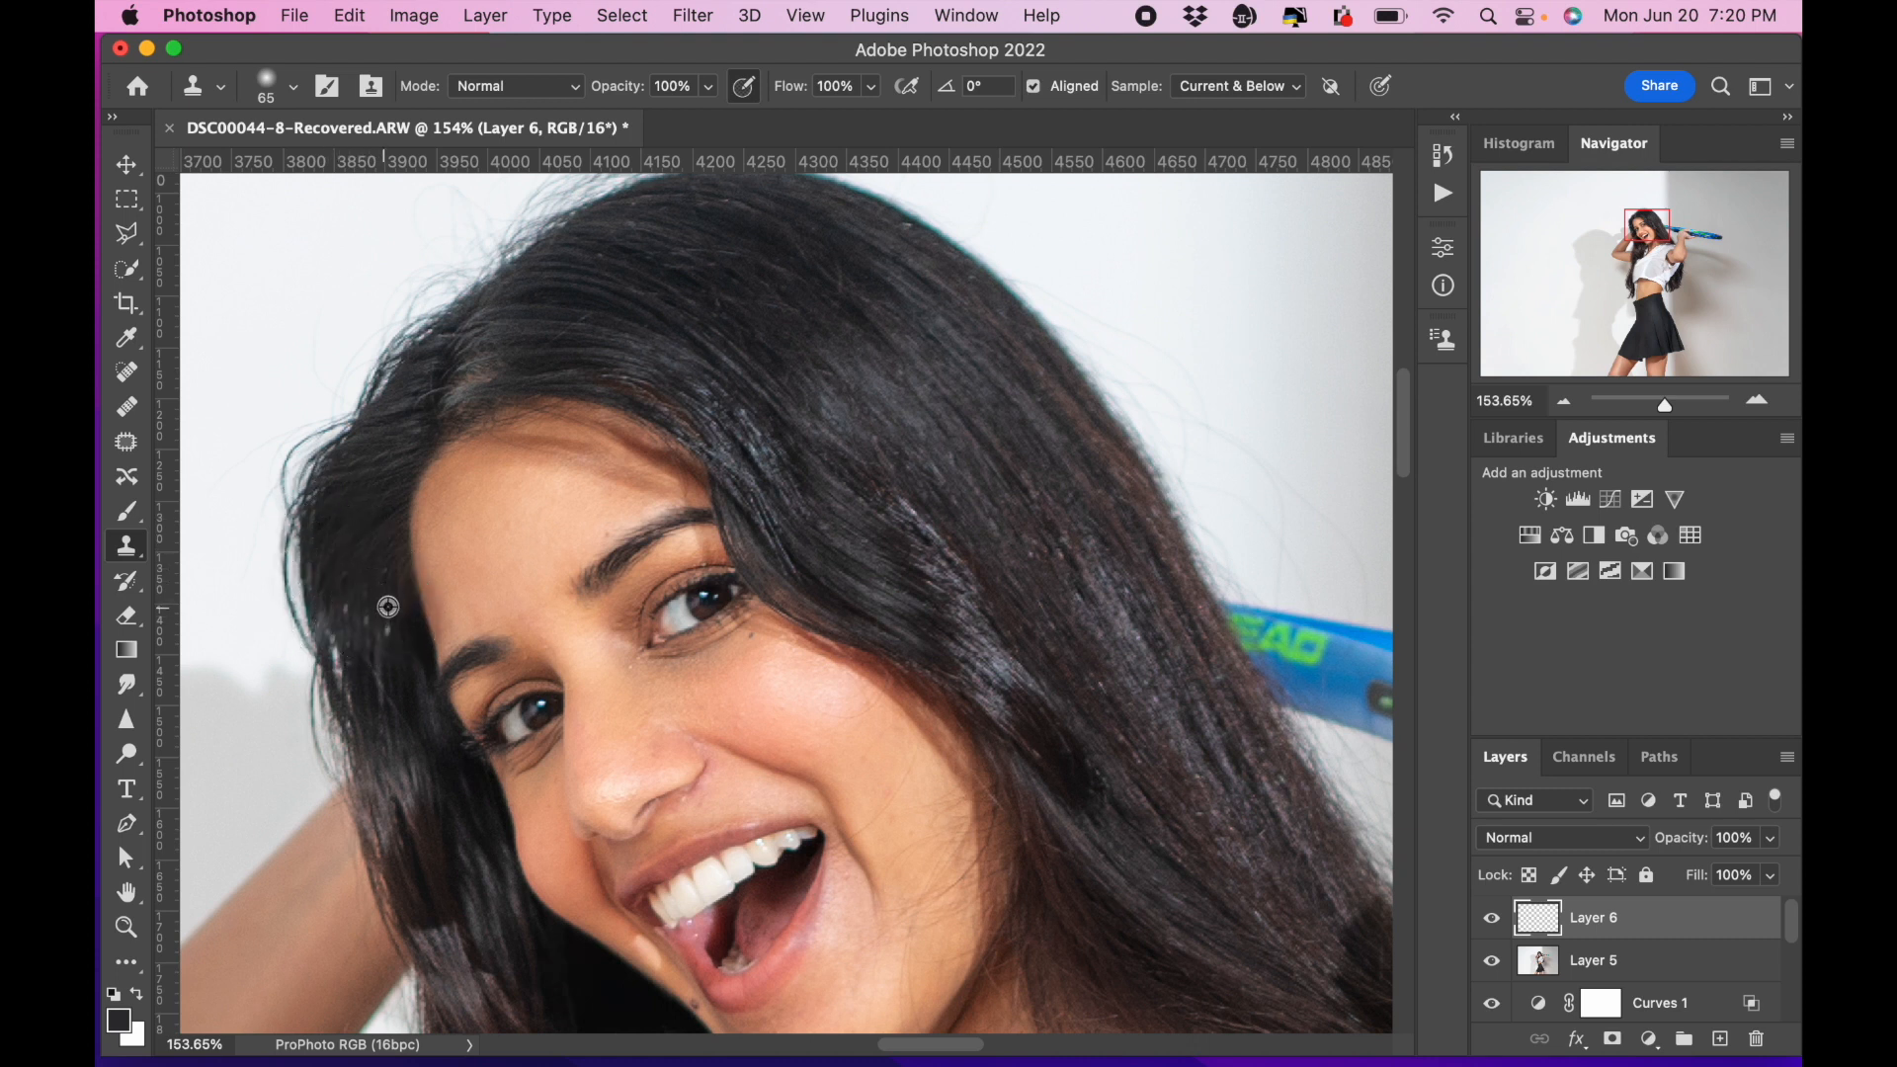
Clone nearby dark strands over the remaining bright gaps in the hair beside the eyebrow and down toward the raised arm.
alt+click(387, 606)
mouse_move(387, 624)
mouse_down()
mouse_move(395, 654)
mouse_move(342, 646)
mouse_up()
alt+click(374, 598)
alt+click(397, 664)
alt+click(370, 619)
click(347, 607)
alt+click(379, 657)
click(377, 652)
alt+click(370, 652)
alt+click(357, 686)
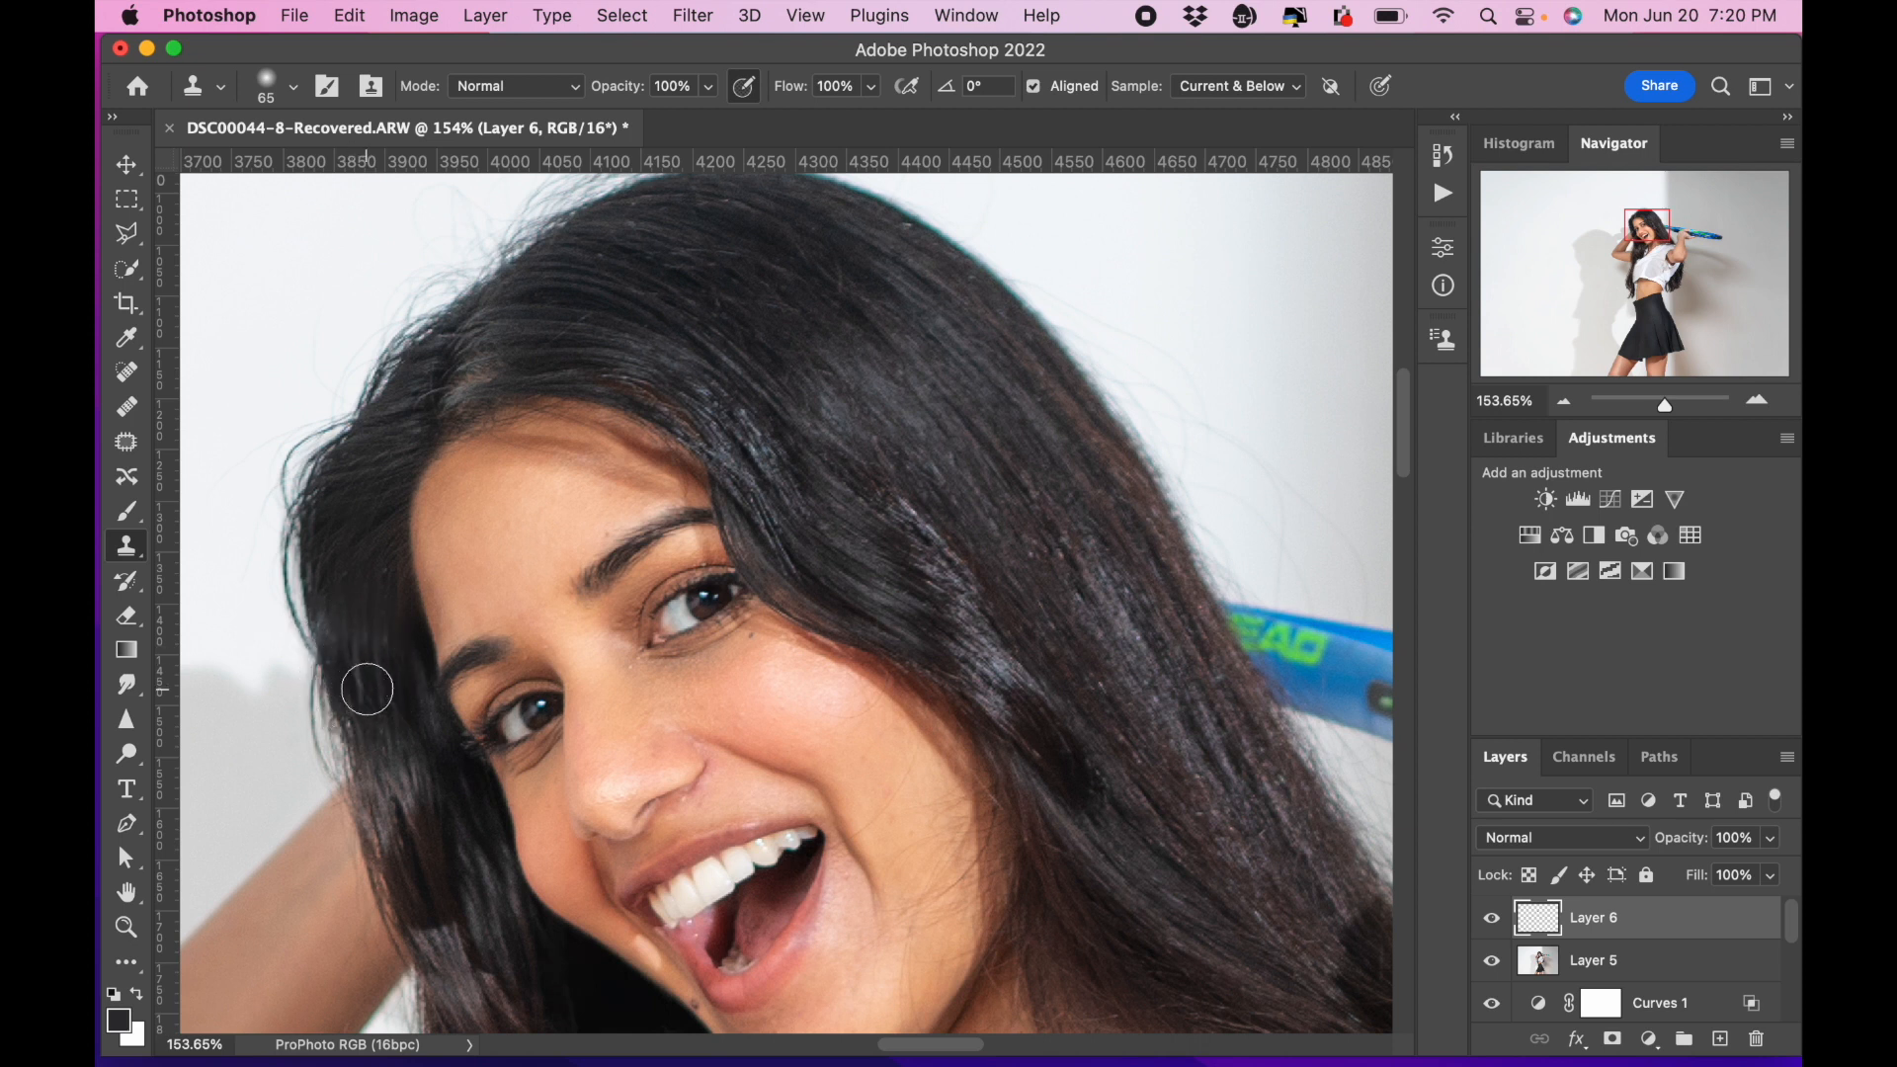
alt+click(380, 731)
drag(360, 724, 378, 668)
Toggle Layer 6's visibility to compare the hair before and after the gap cleanup, close up and zoomed out, leaving it shown.
click(1489, 921)
click(1489, 921)
click(1489, 920)
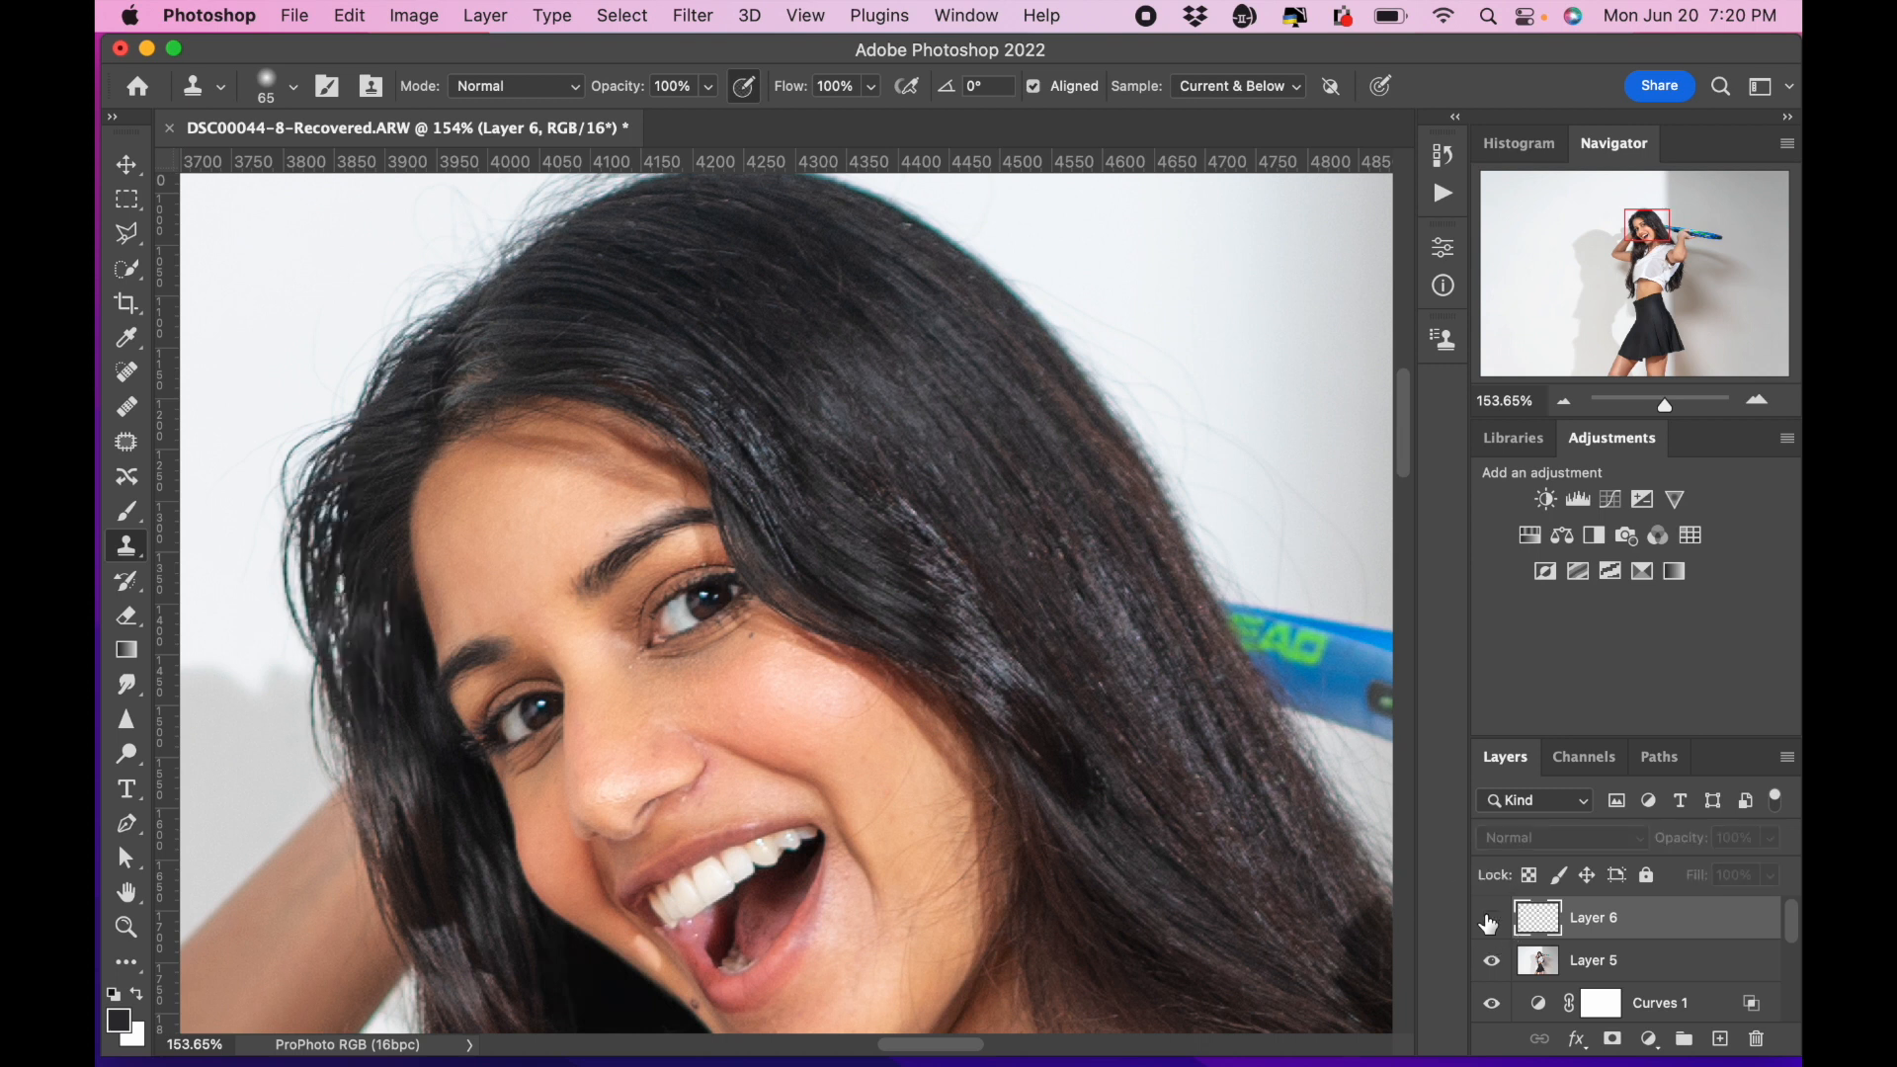
click(1489, 921)
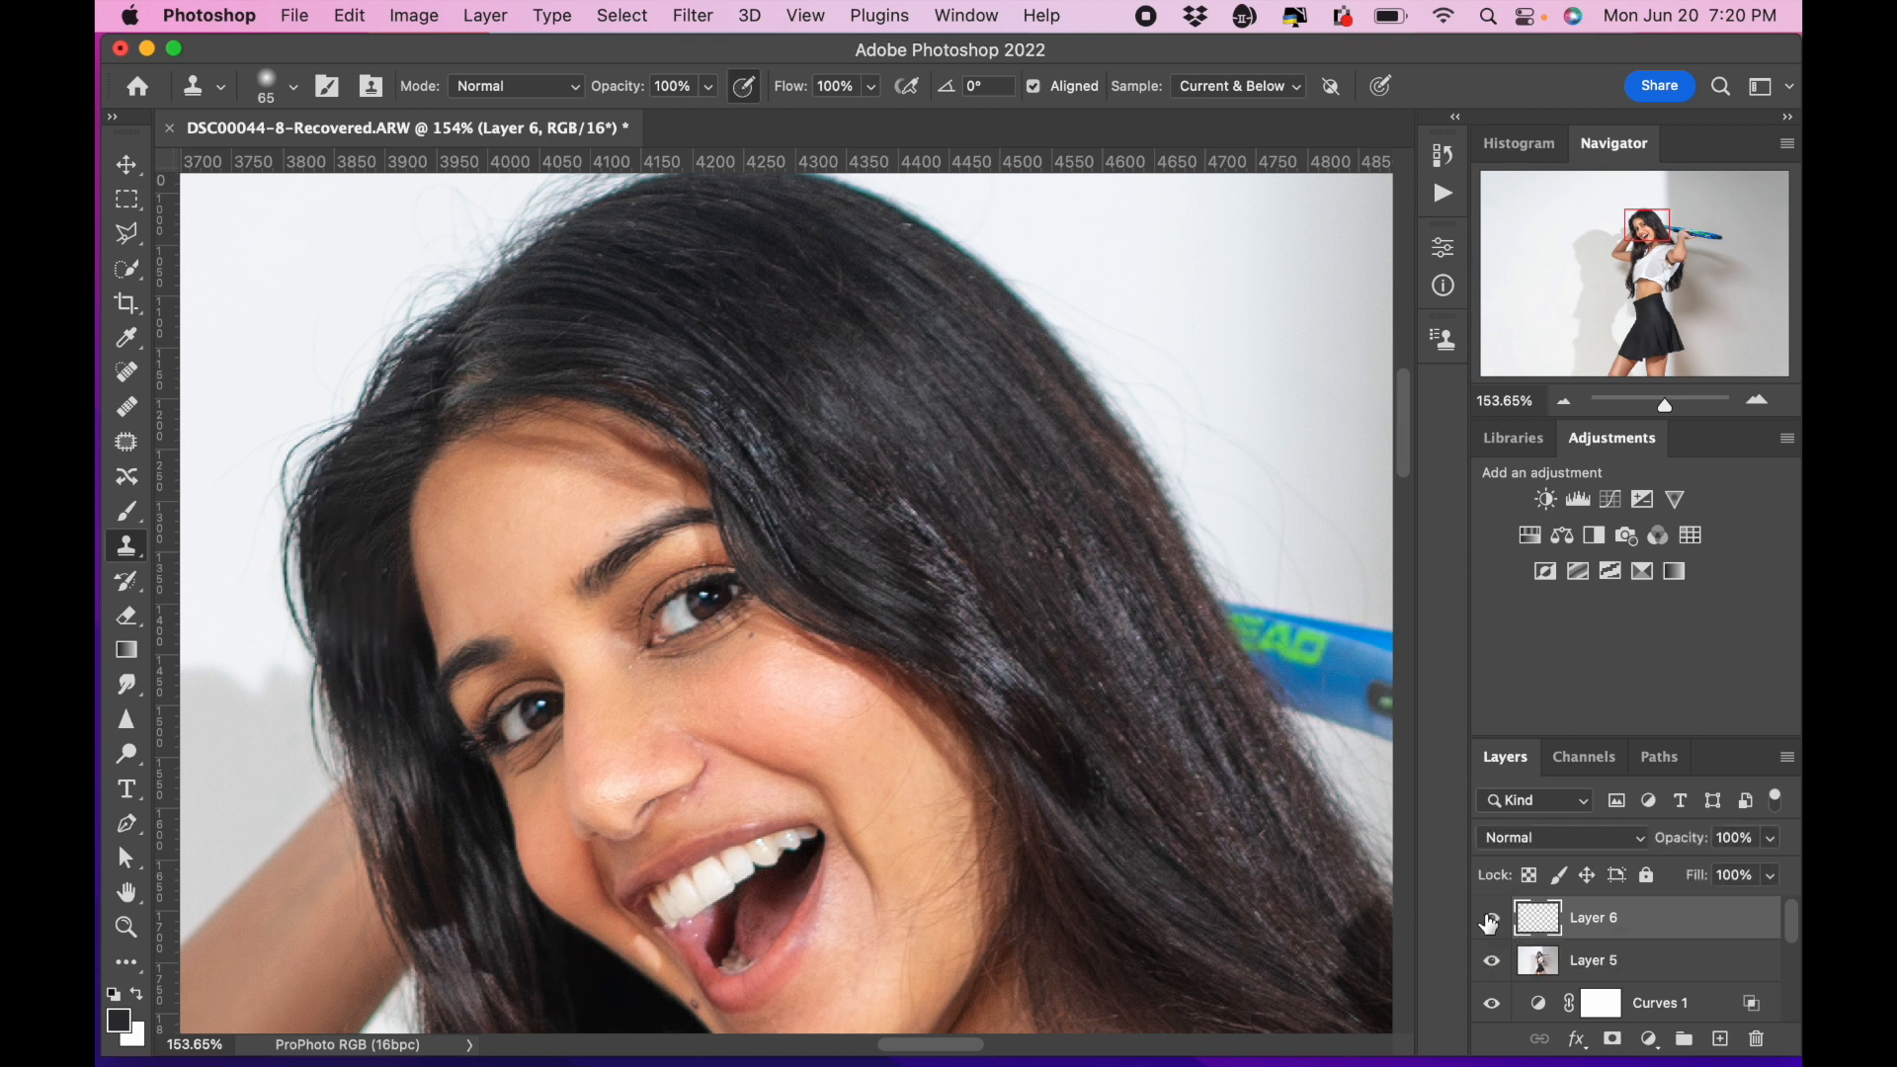
scroll(1092, 544, down, 5)
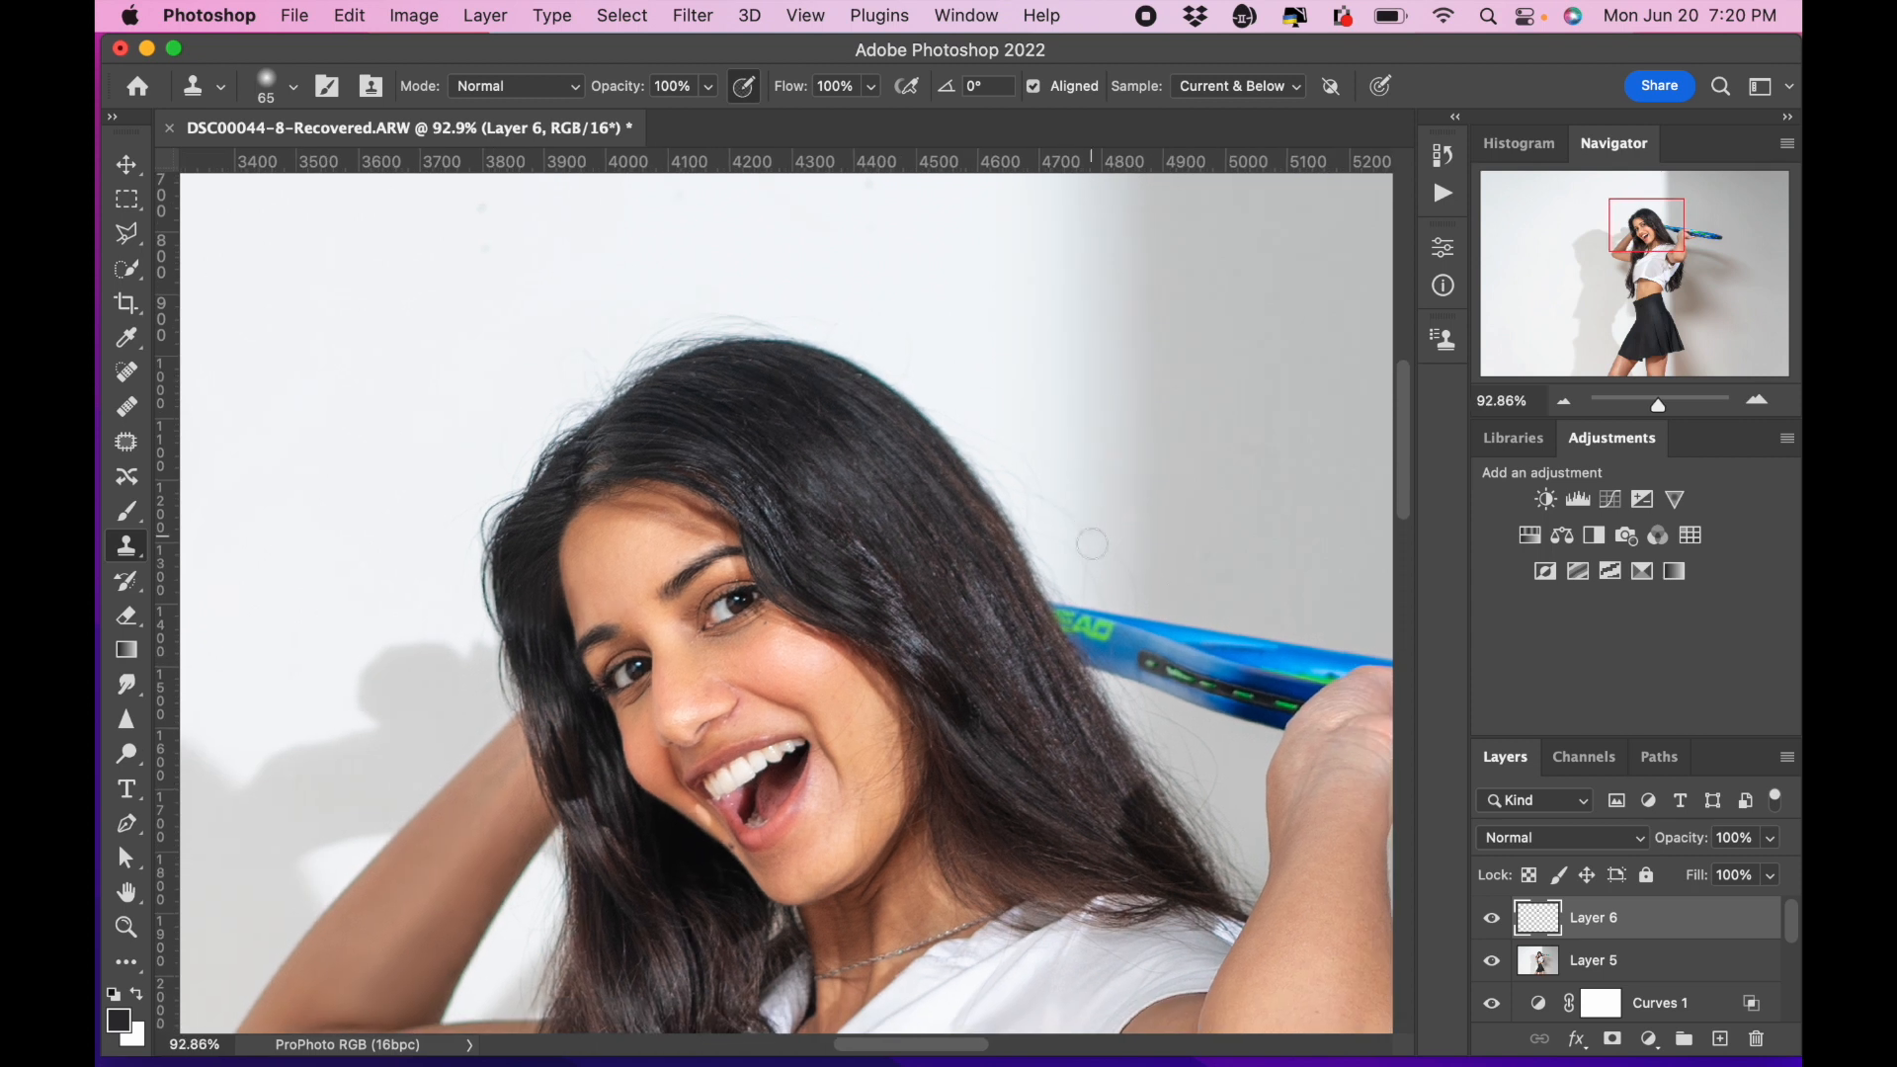
click(1490, 920)
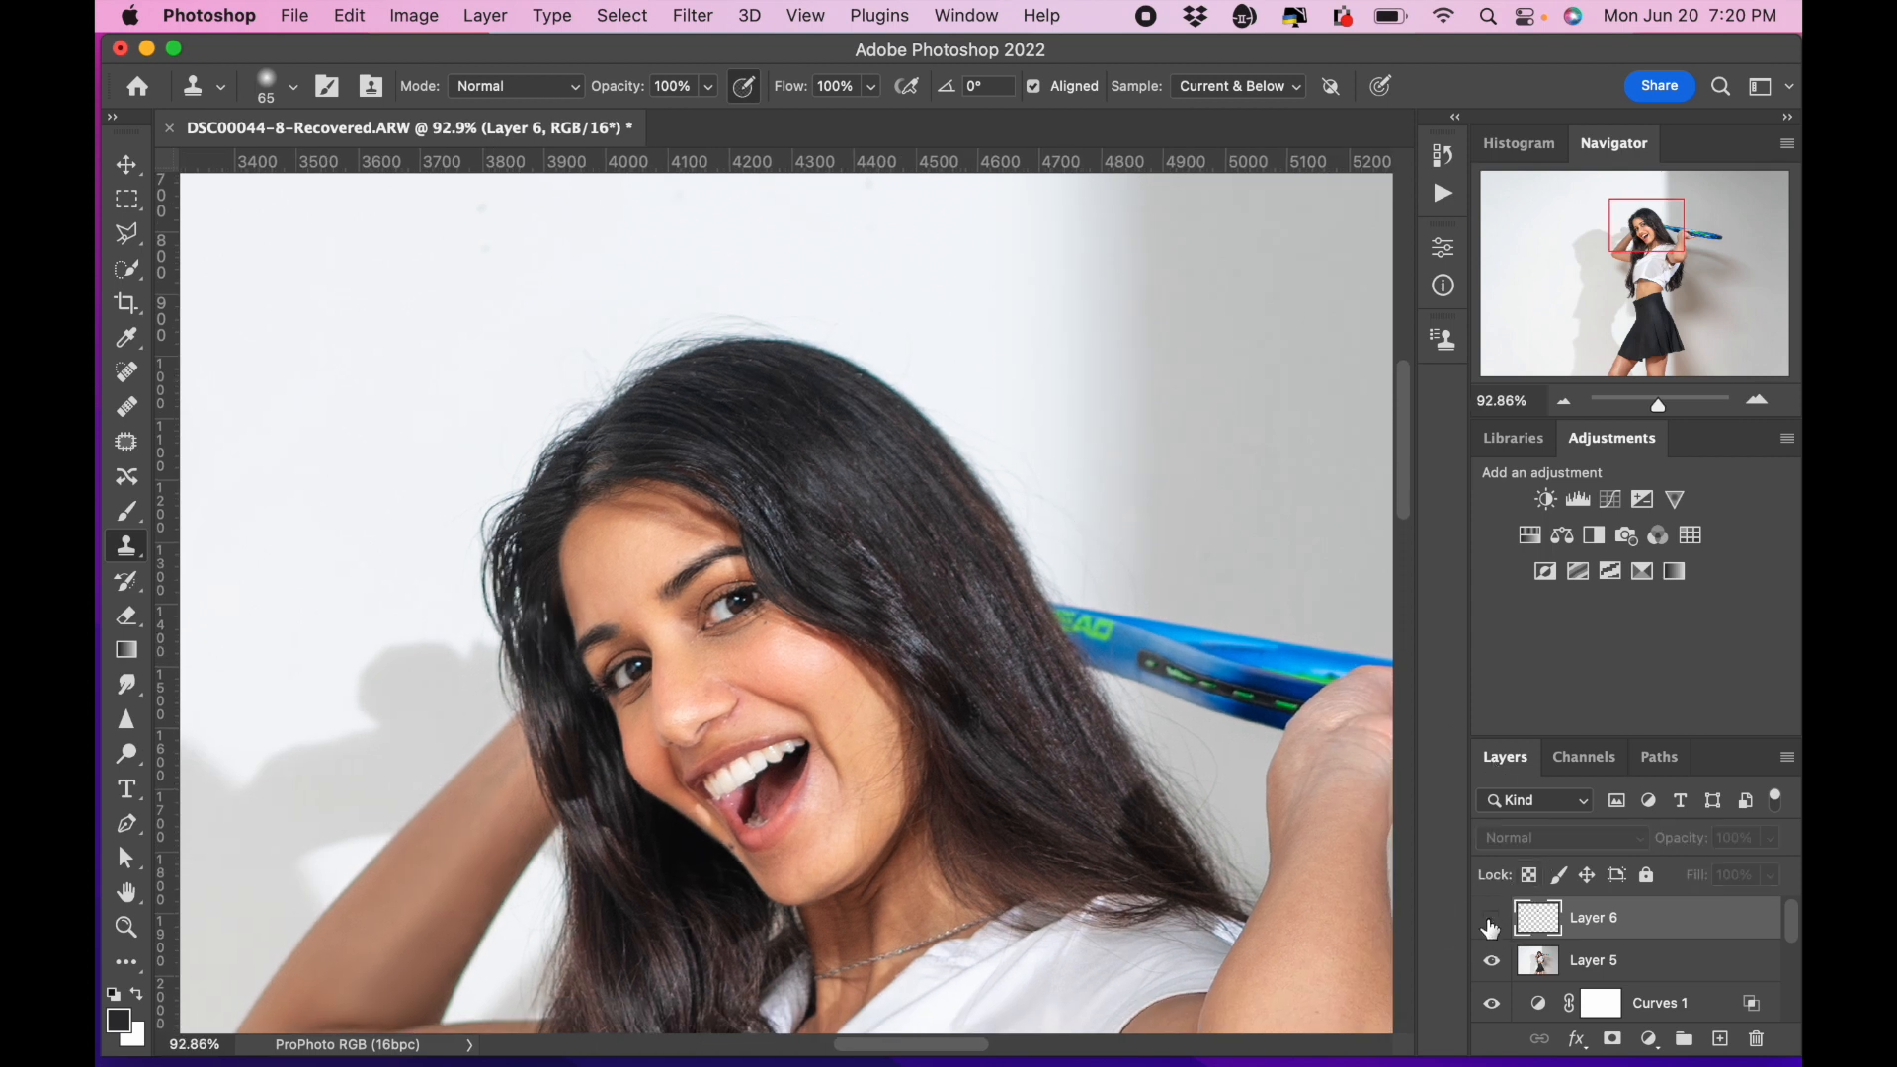
click(1490, 920)
click(1490, 921)
click(1490, 921)
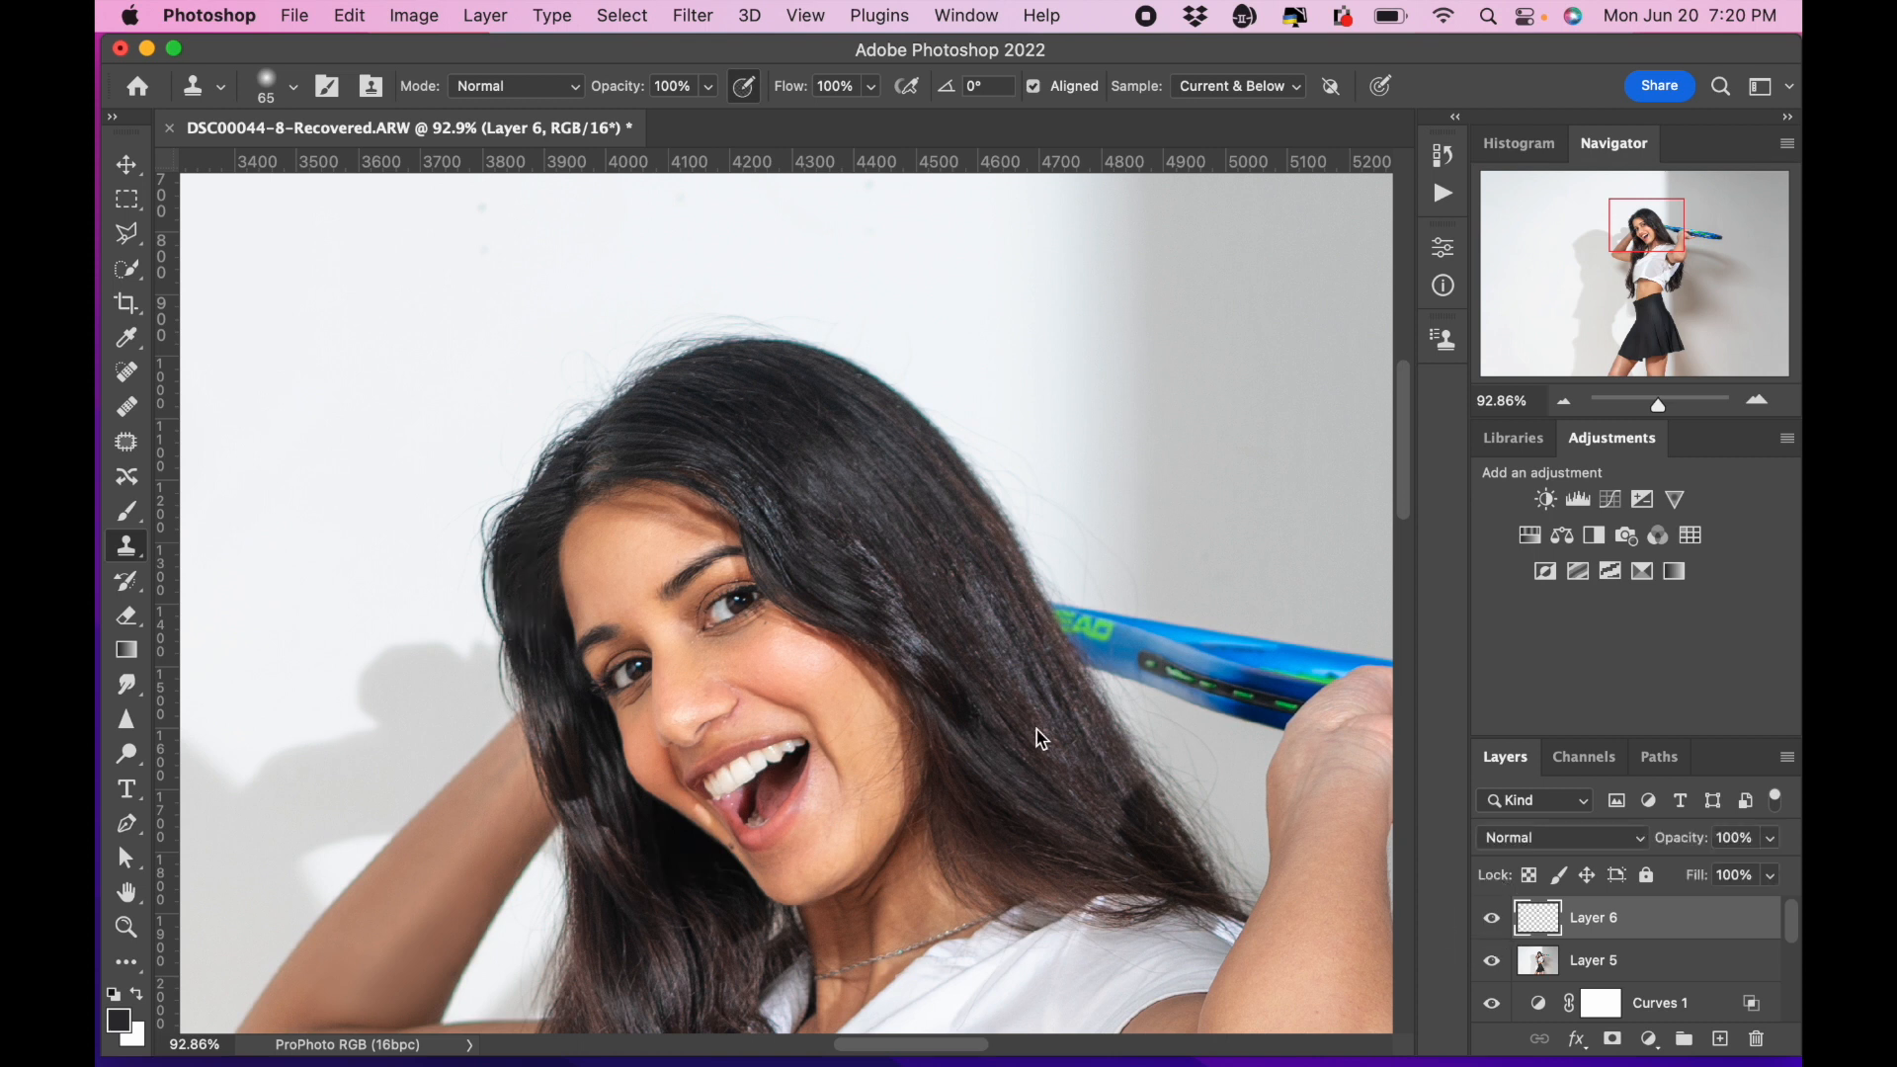
Merge the hair cleanup and the other retouch layers above Layer 0 into a single layer.
scroll(922, 463, down, 2)
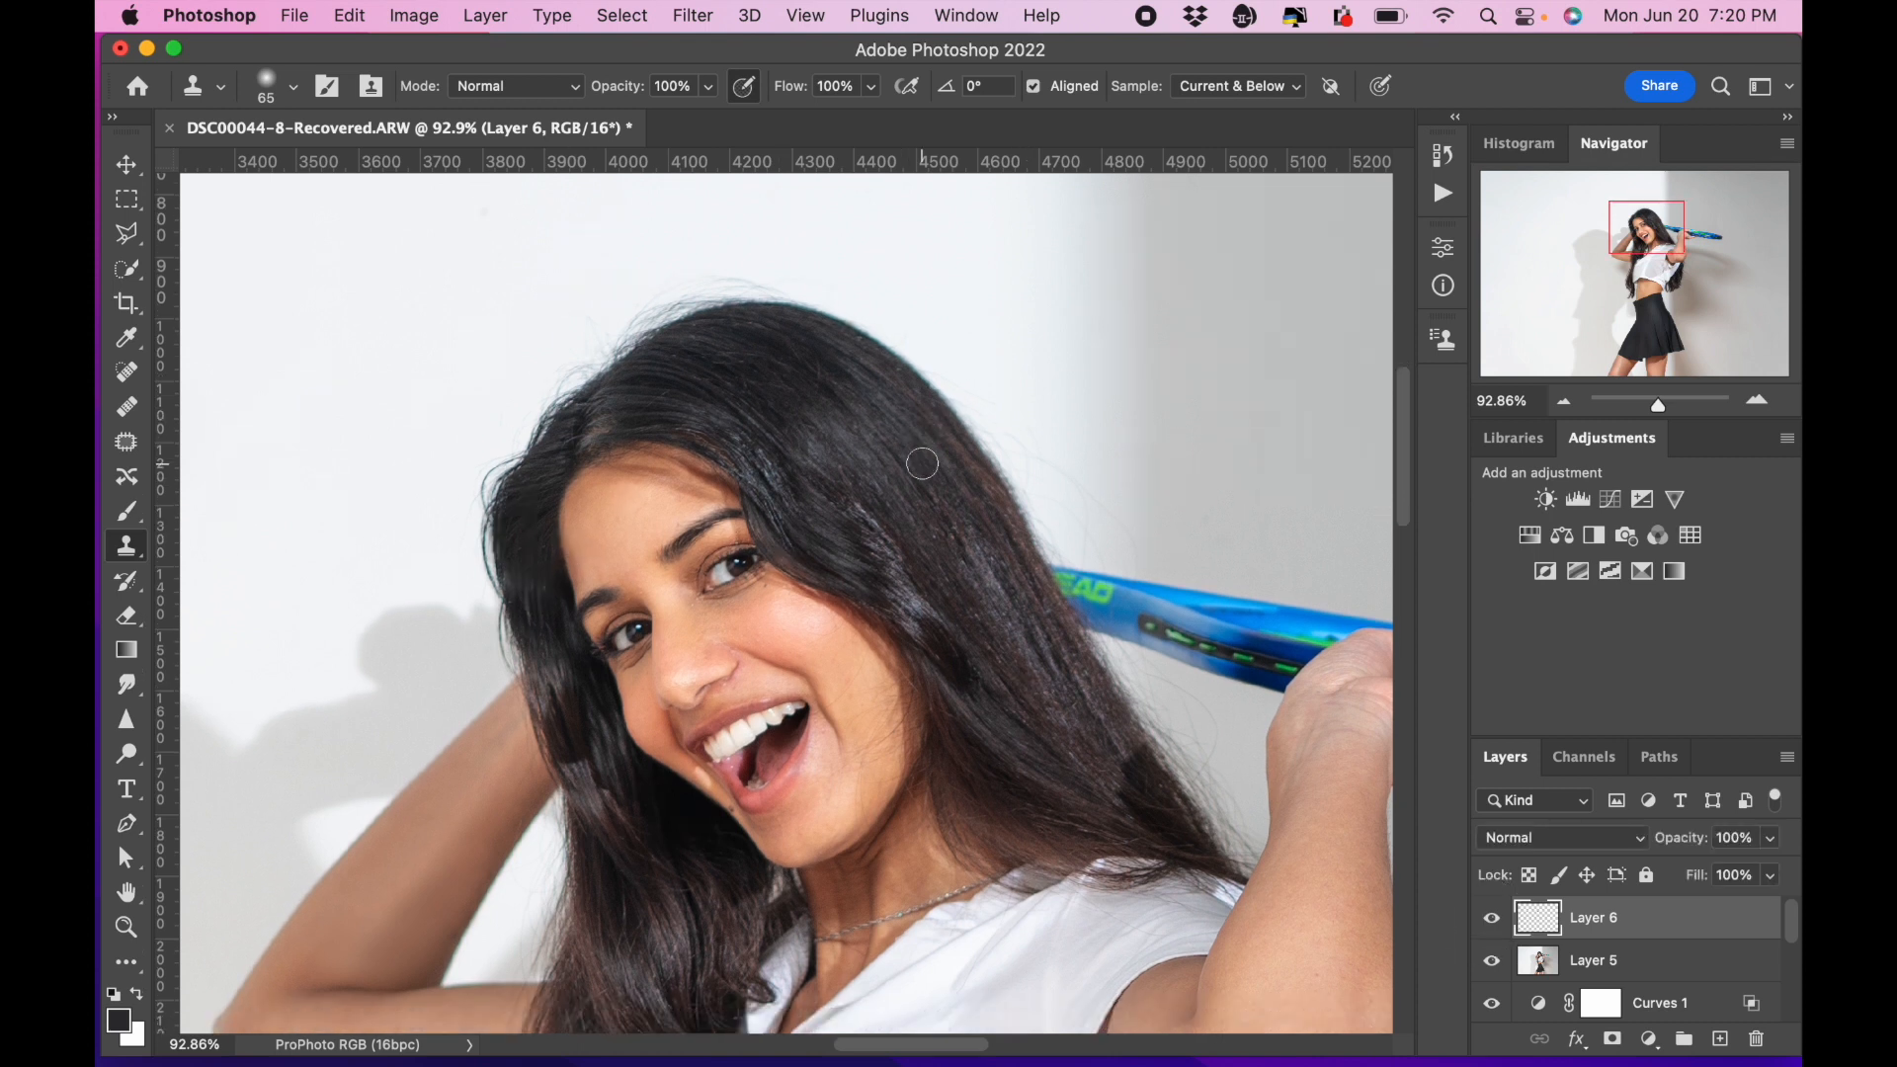
scroll(1011, 498, down, 5)
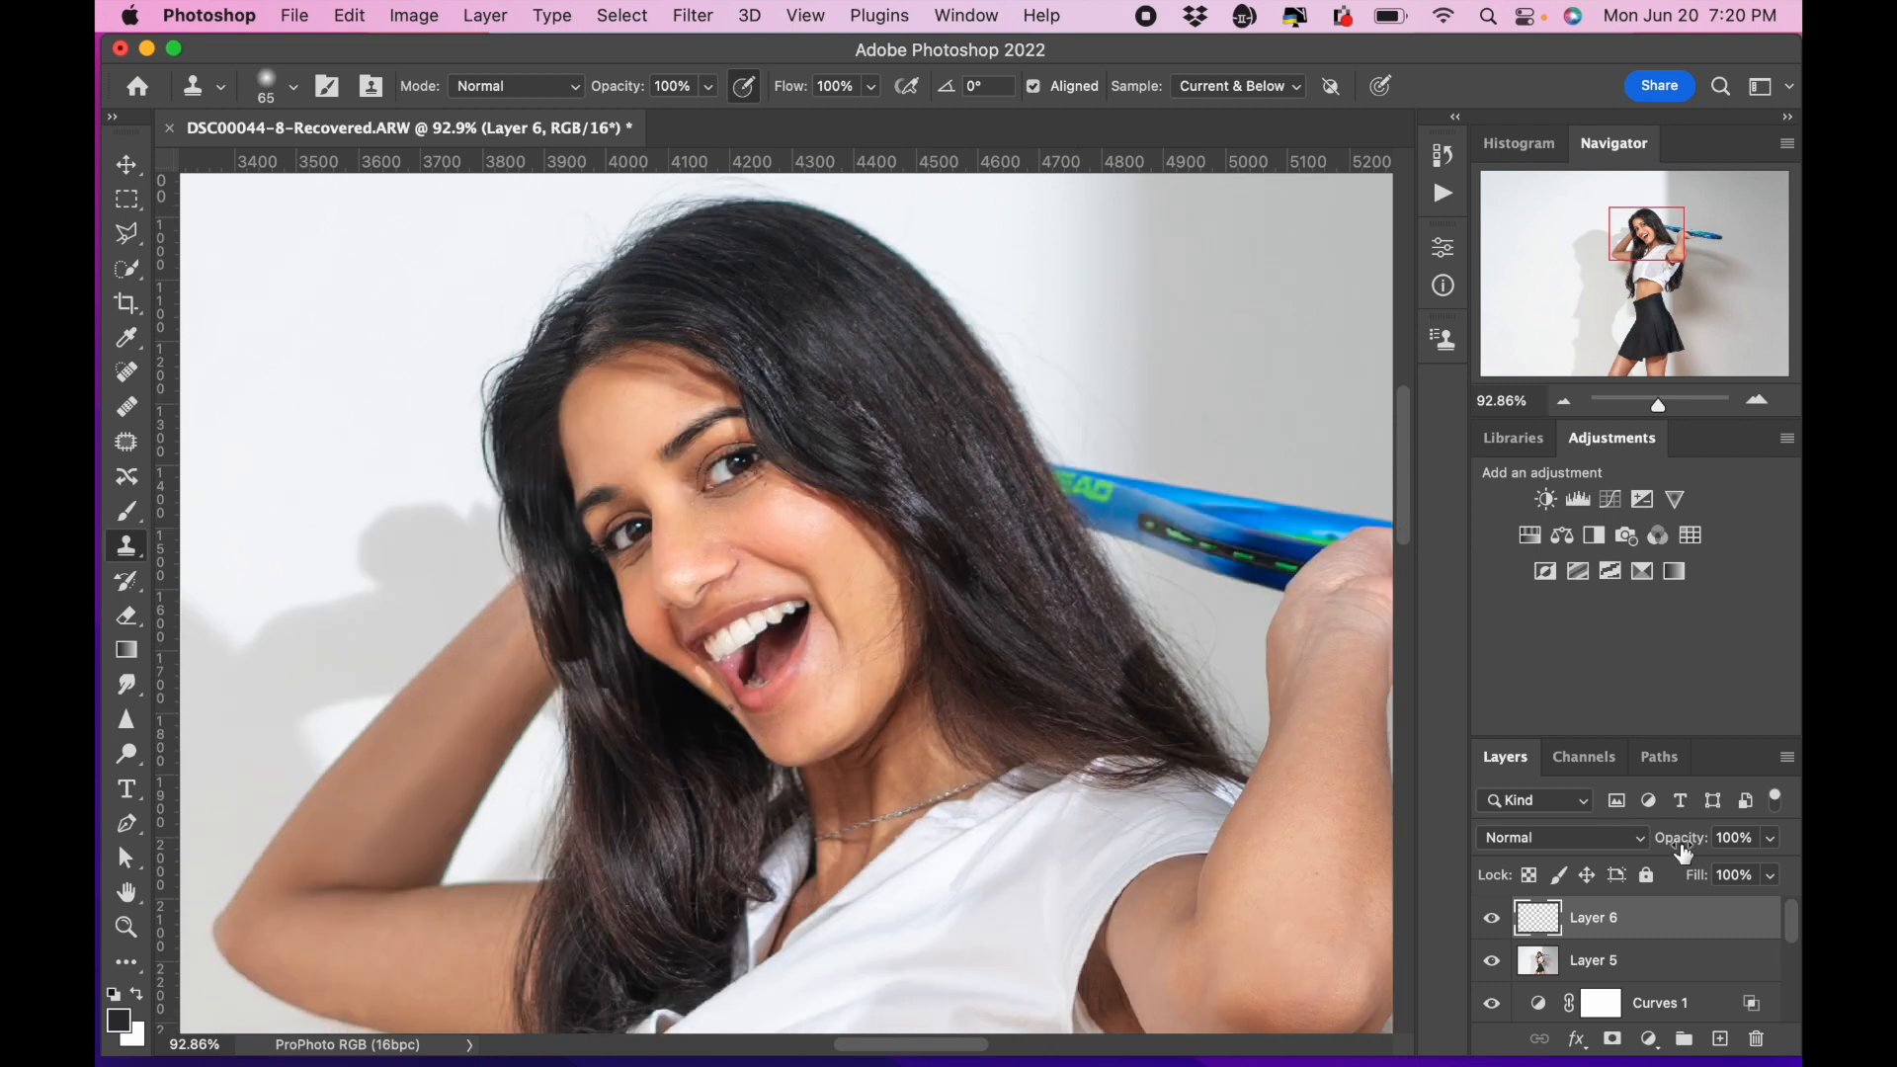
key(super+e)
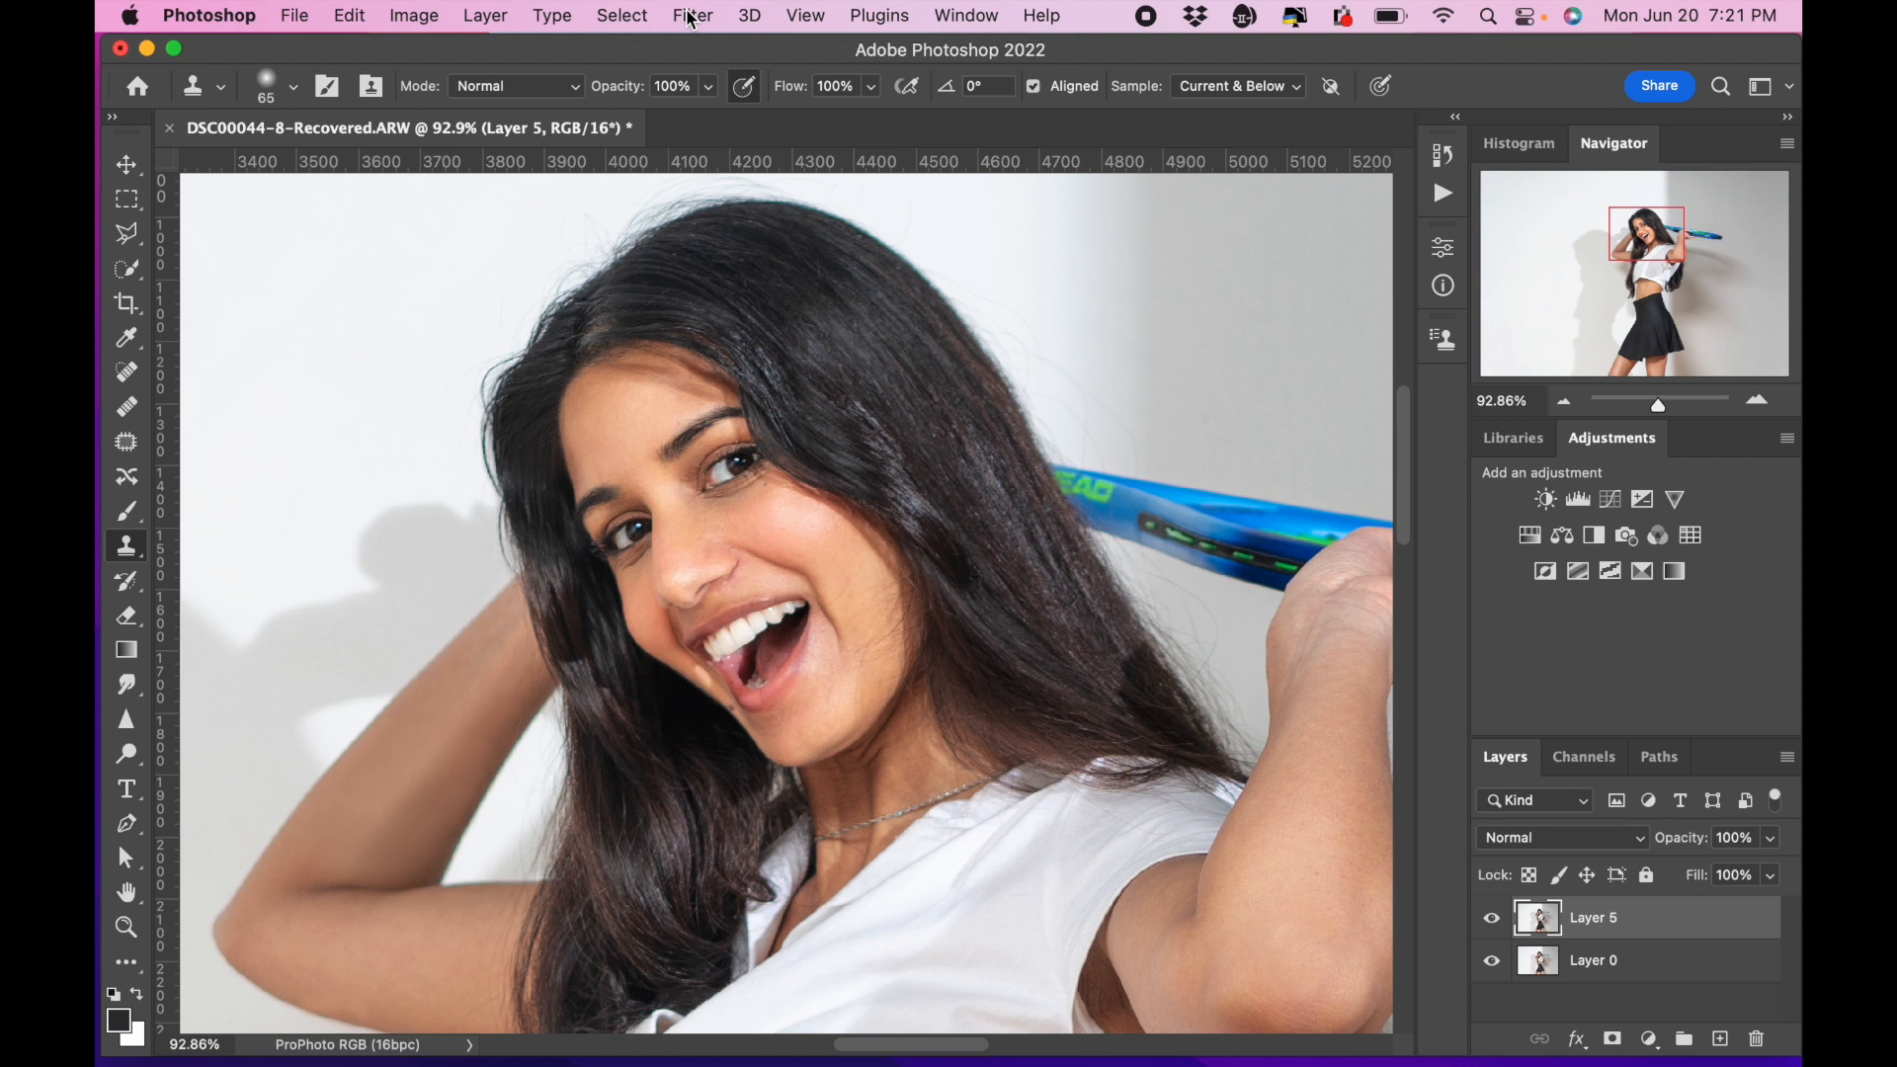
Open Liquify on Layer 5 and set the Forward Warp tool's brush size to 175.
click(692, 16)
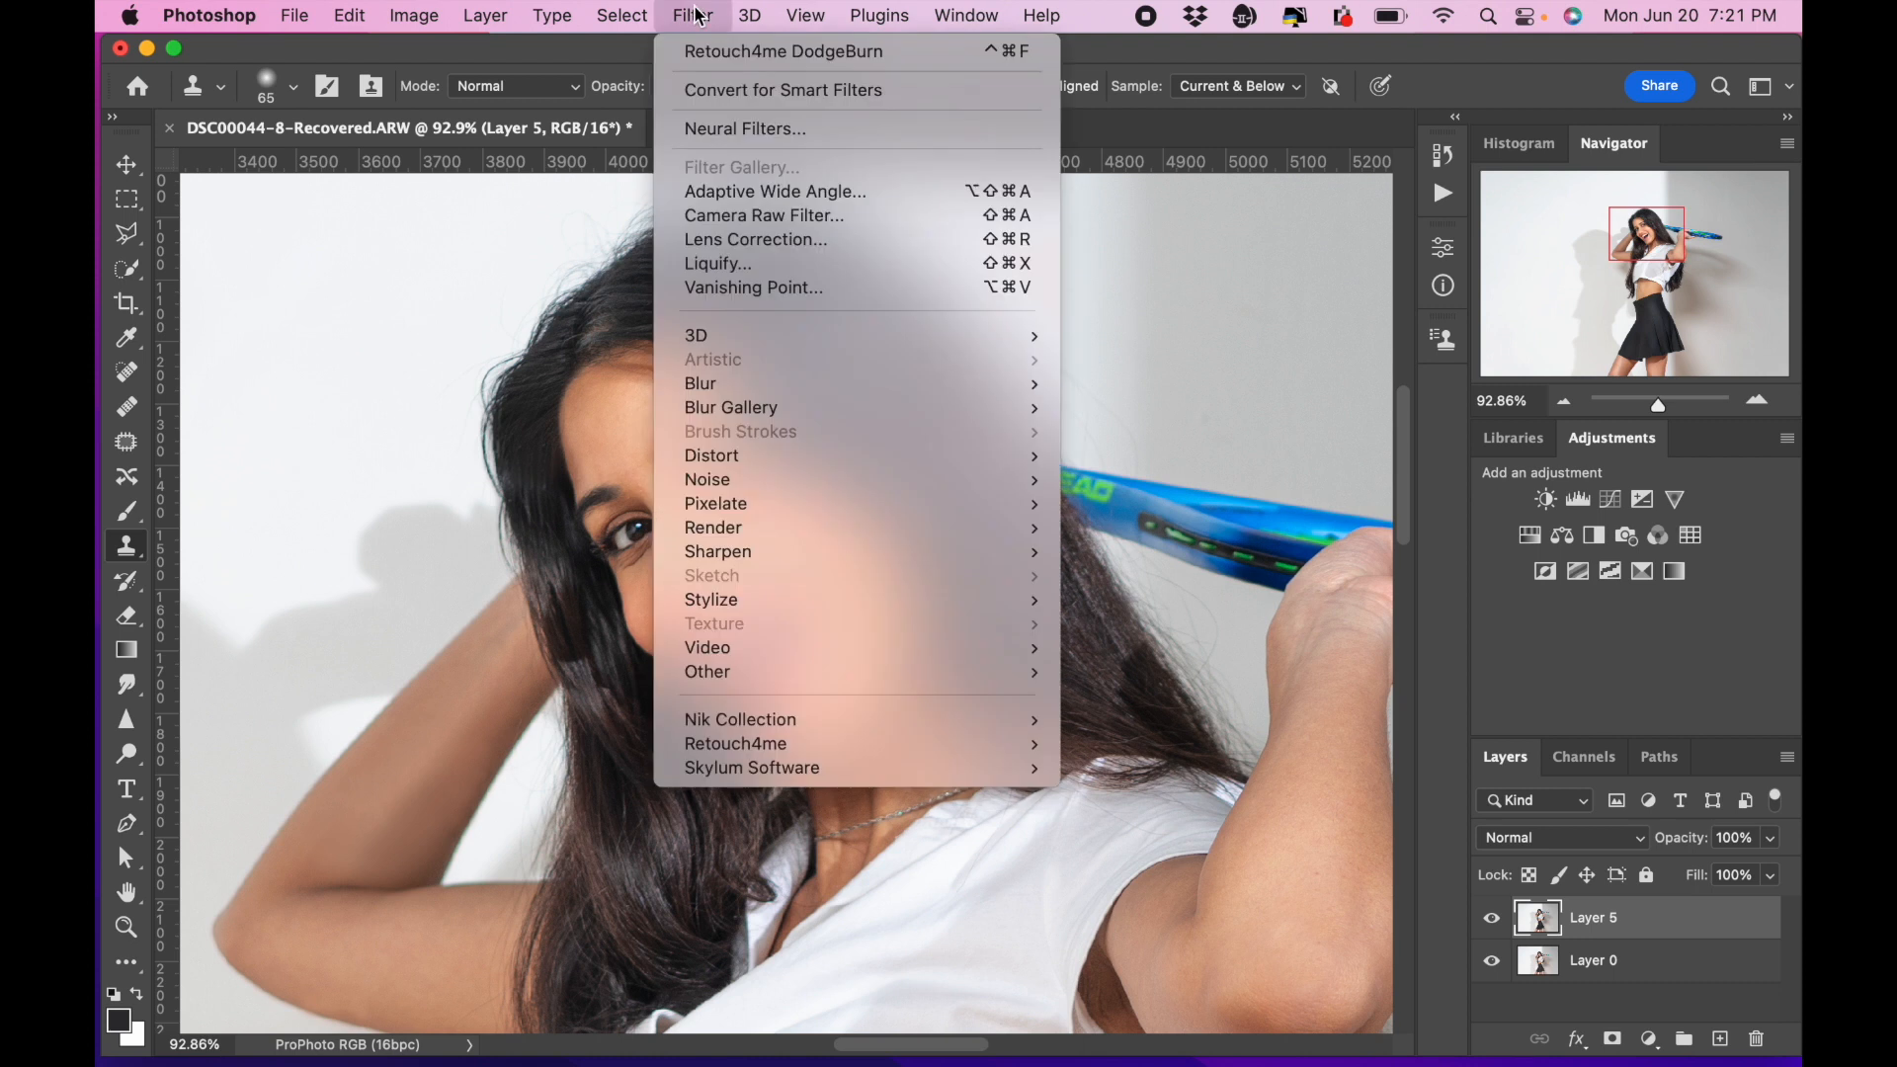
click(703, 263)
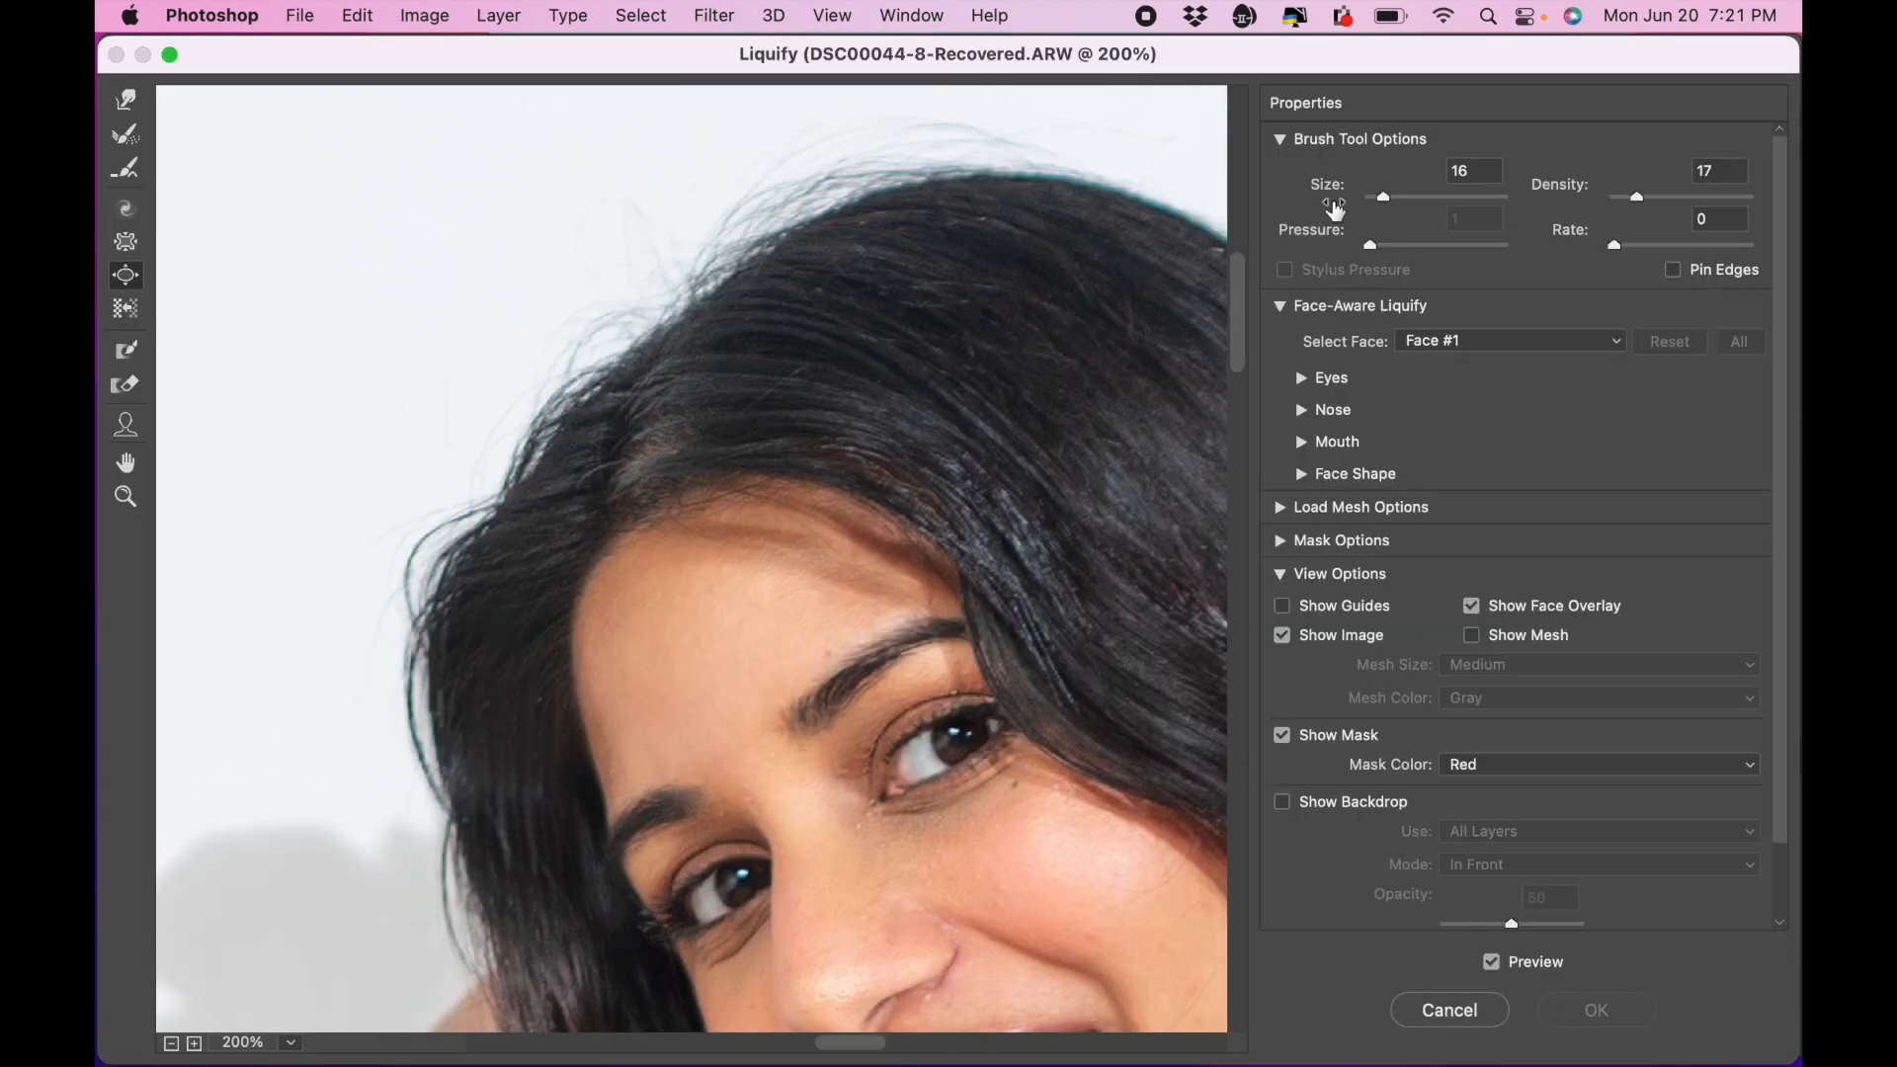
drag(1383, 195, 1415, 196)
click(126, 99)
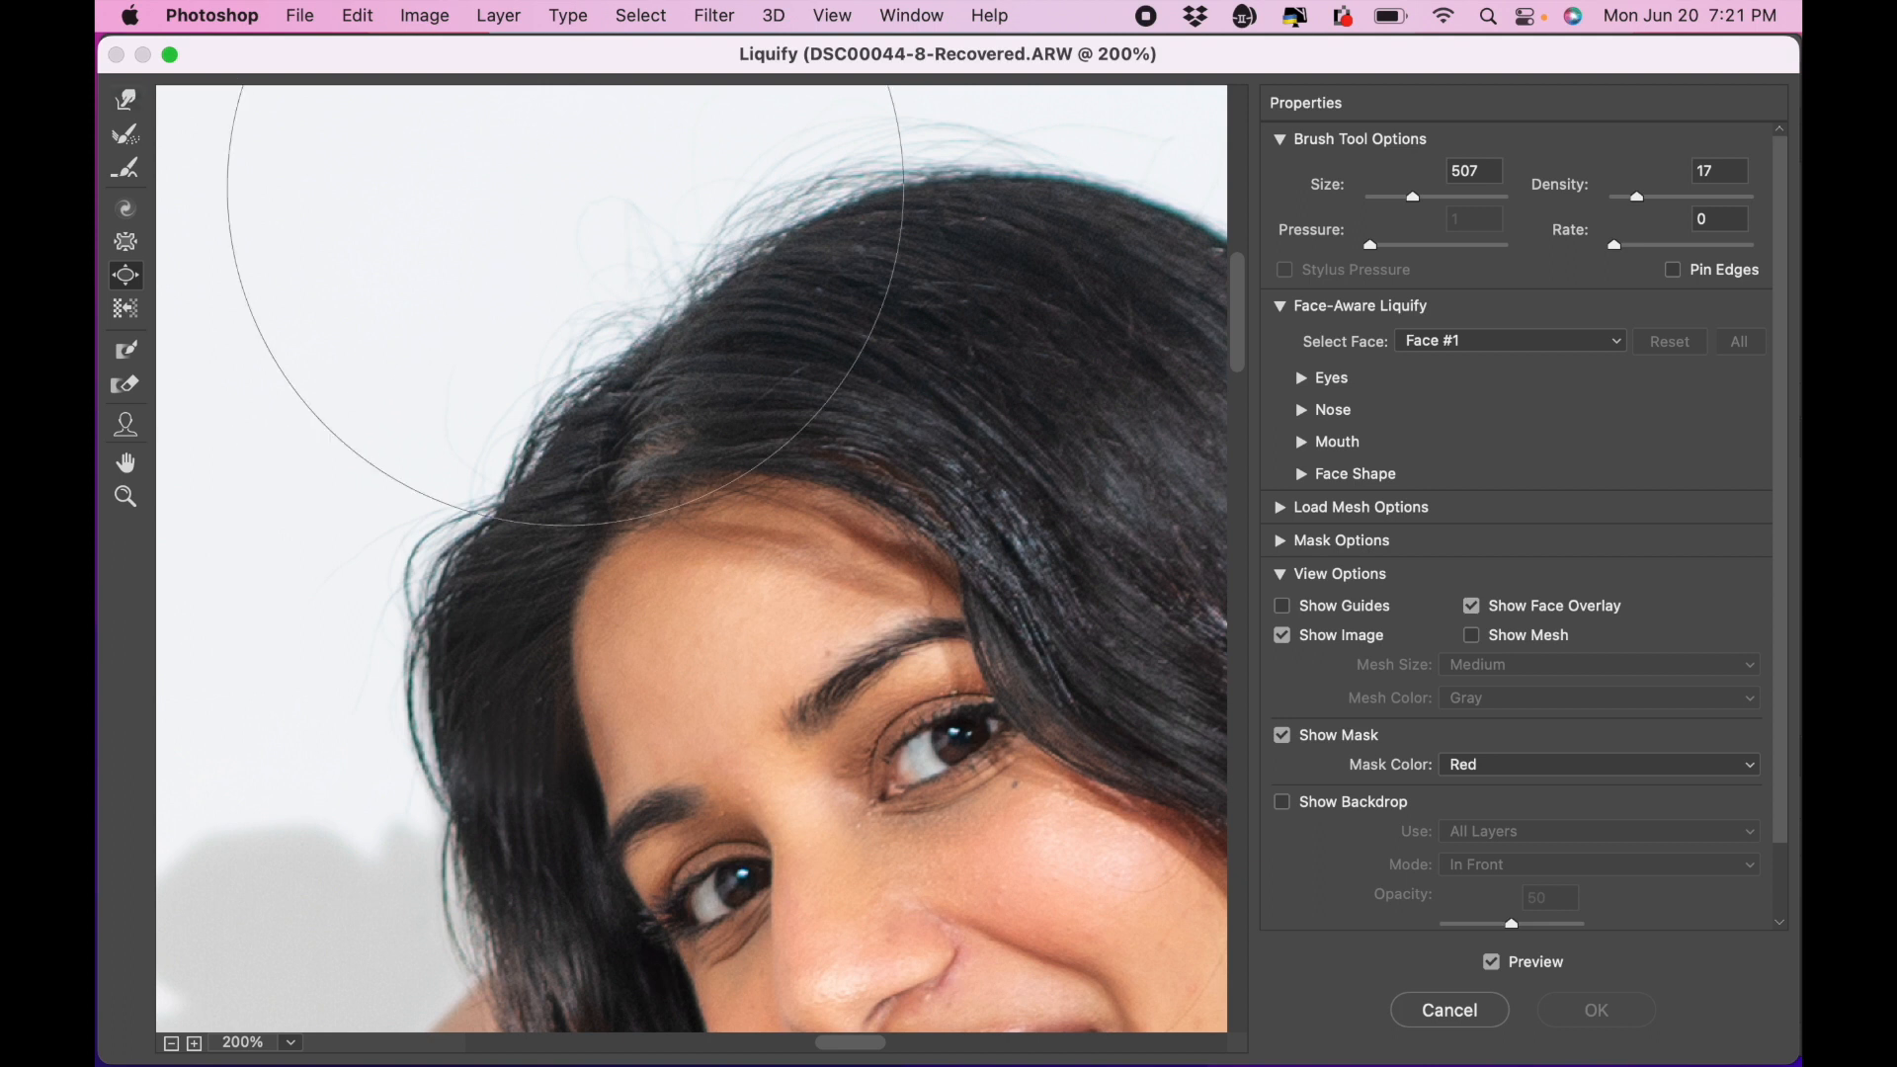
key(bracketleft)
key(bracketleft)
key(bracketleft)
key(bracketleft)
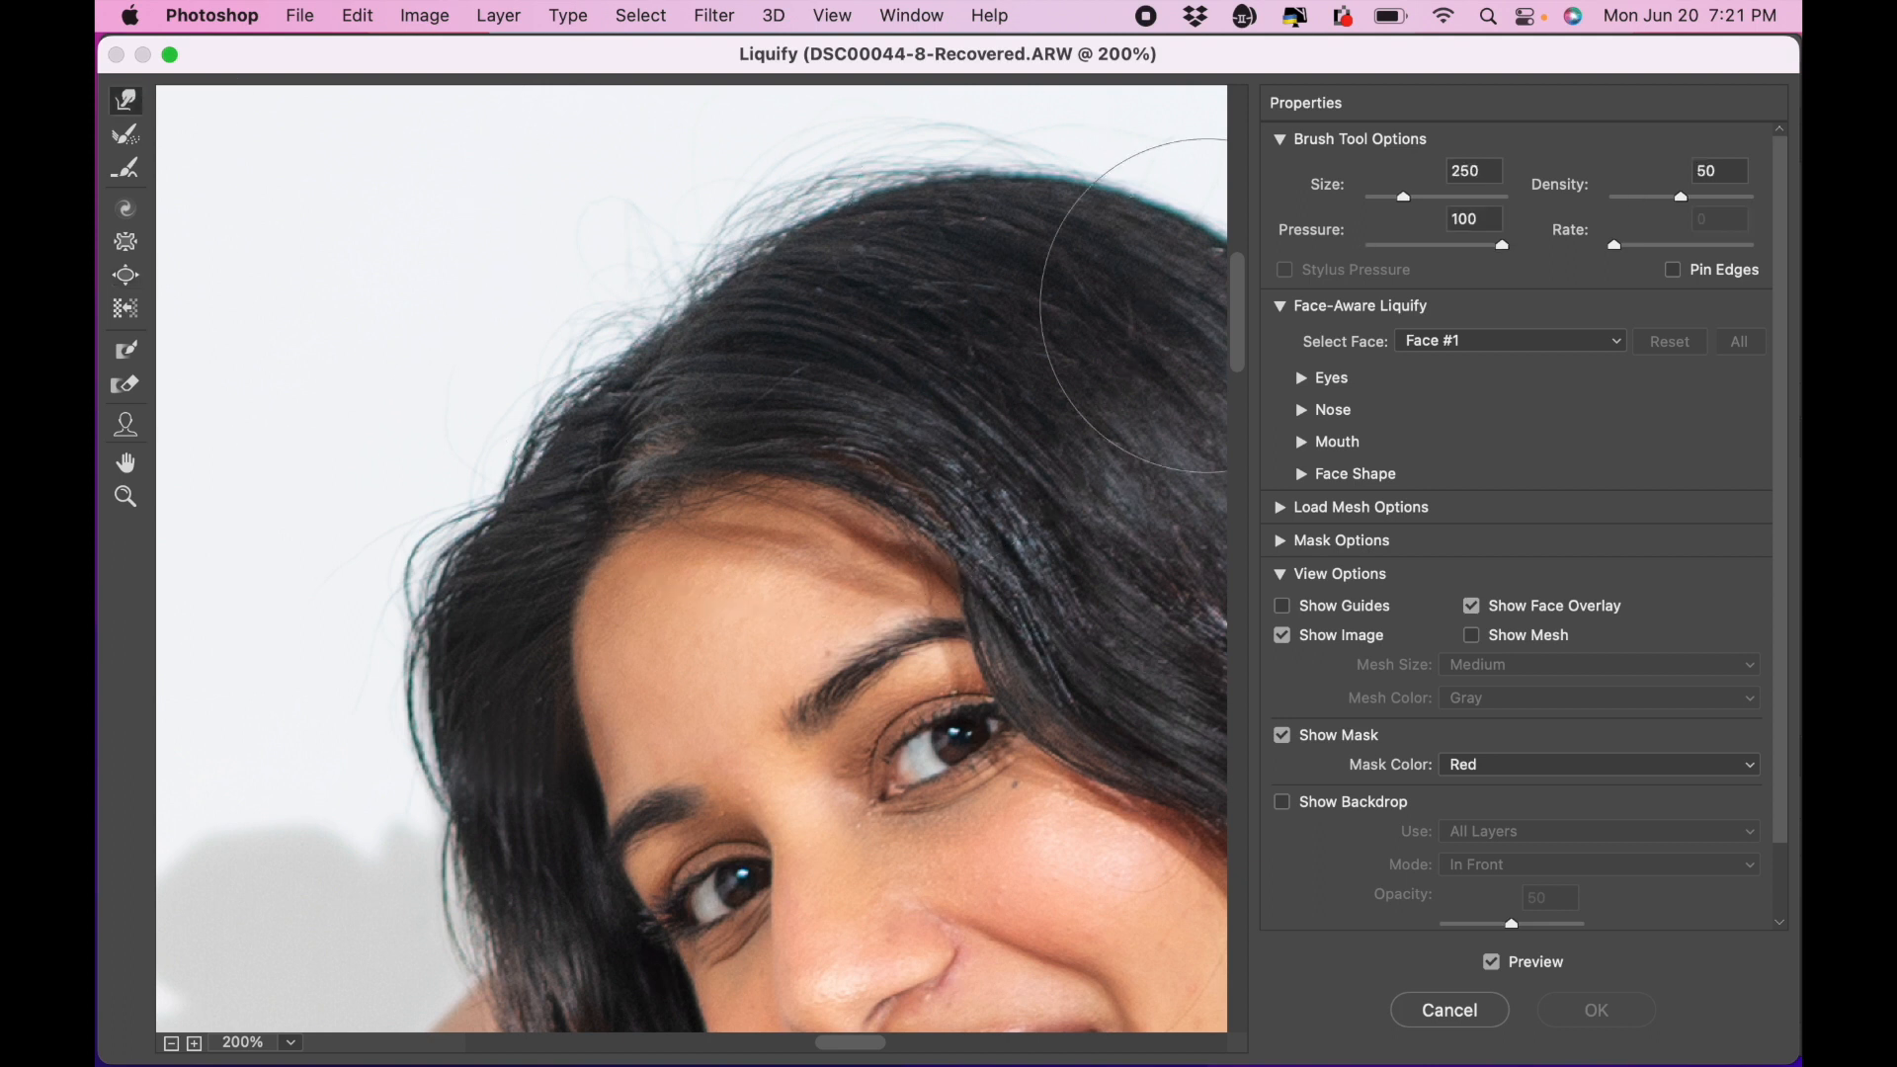
key(bracketleft)
key(bracketleft)
key(bracketleft)
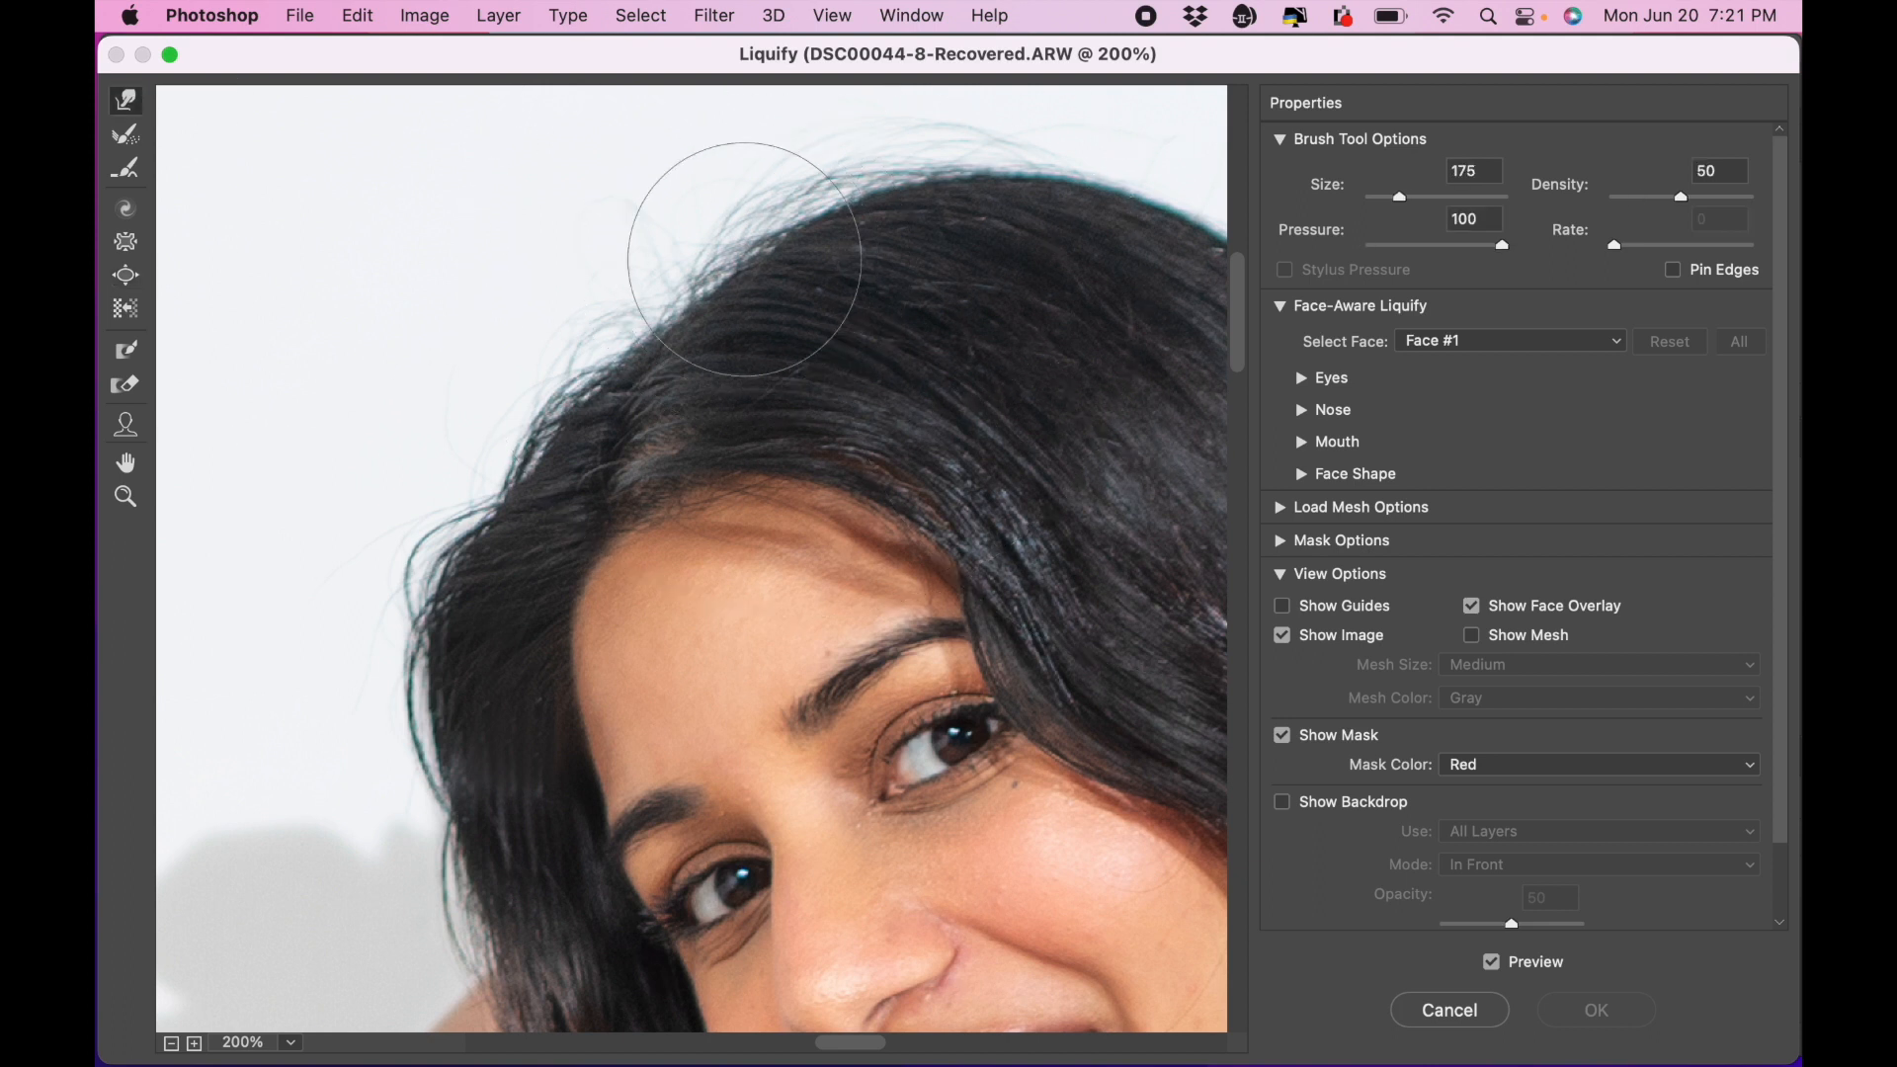
Reshape the hair outline from the crown to the temple with Forward Warp strokes and apply the Liquify filter.
drag(694, 302, 646, 332)
drag(503, 478, 471, 462)
drag(557, 410, 601, 349)
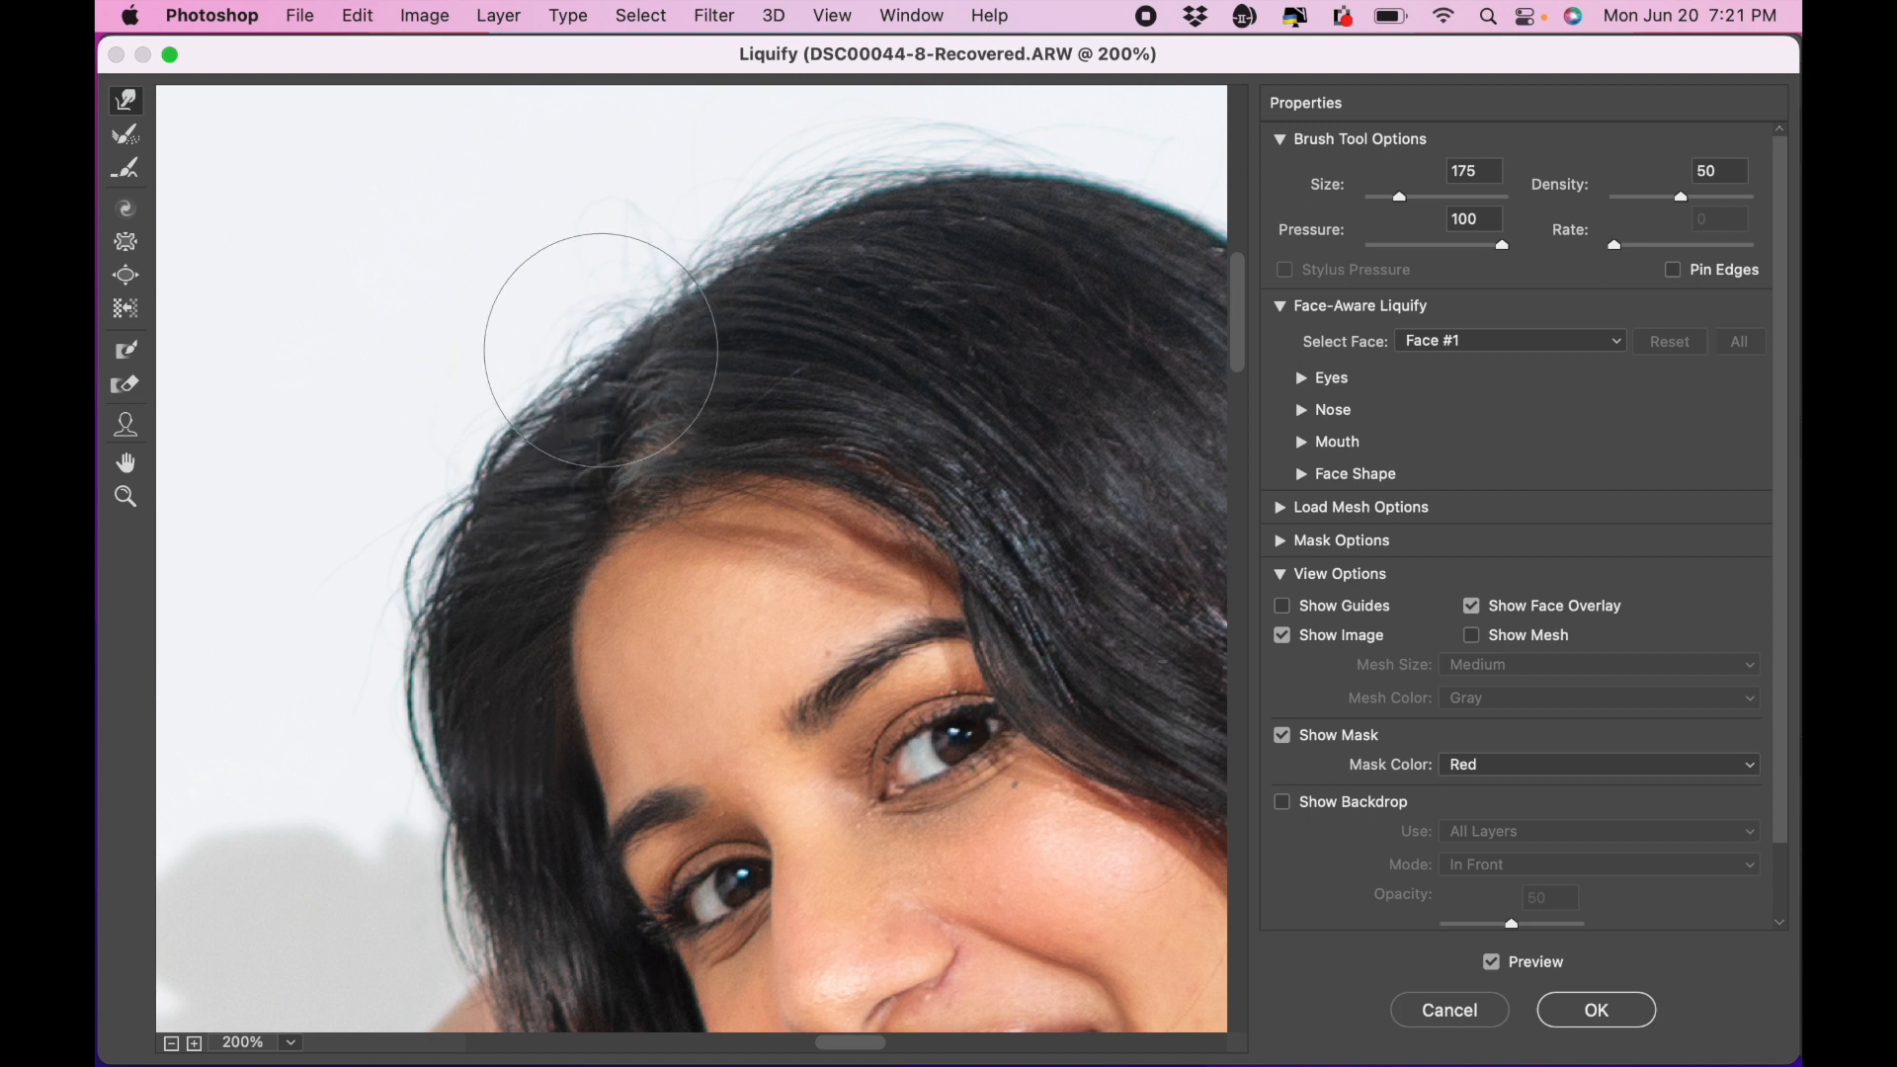
key(super+minus)
drag(662, 448, 695, 436)
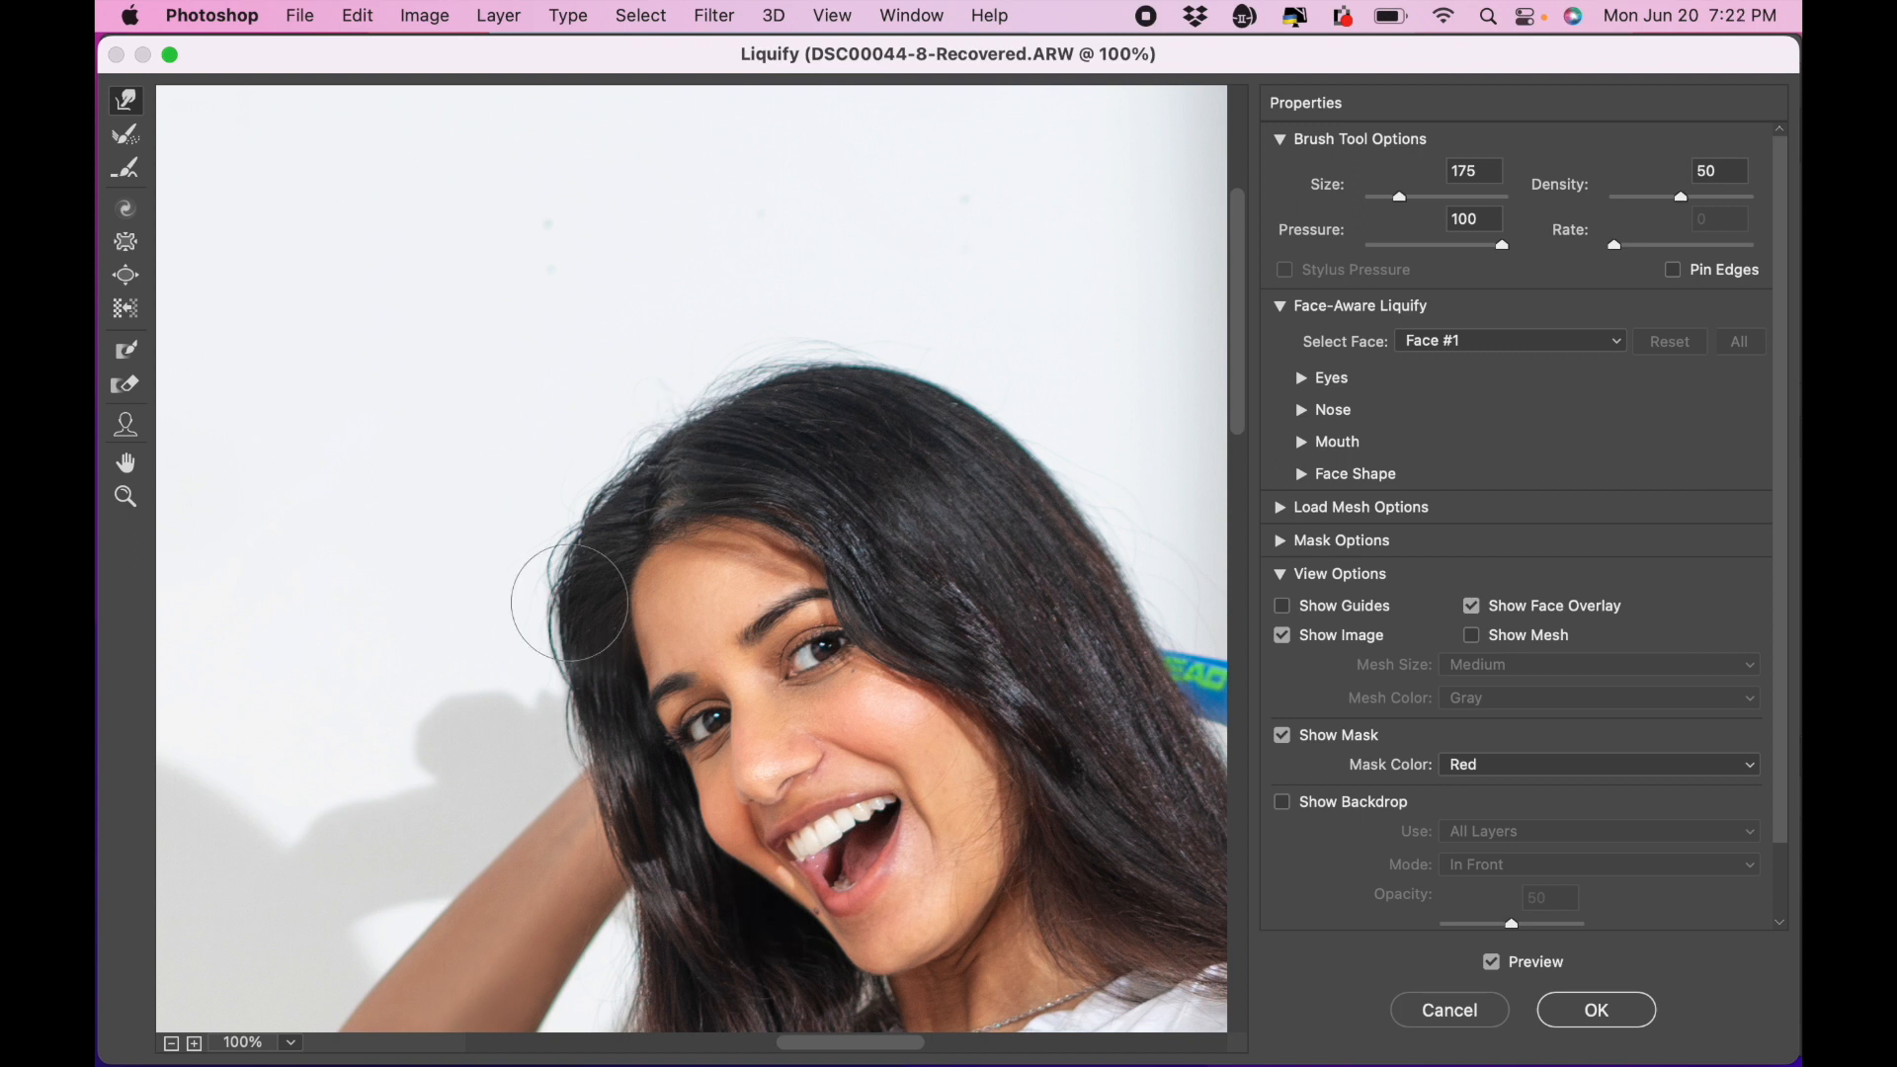
mouse_move(610, 501)
mouse_down()
mouse_move(635, 445)
mouse_move(715, 411)
mouse_up()
drag(748, 406, 656, 423)
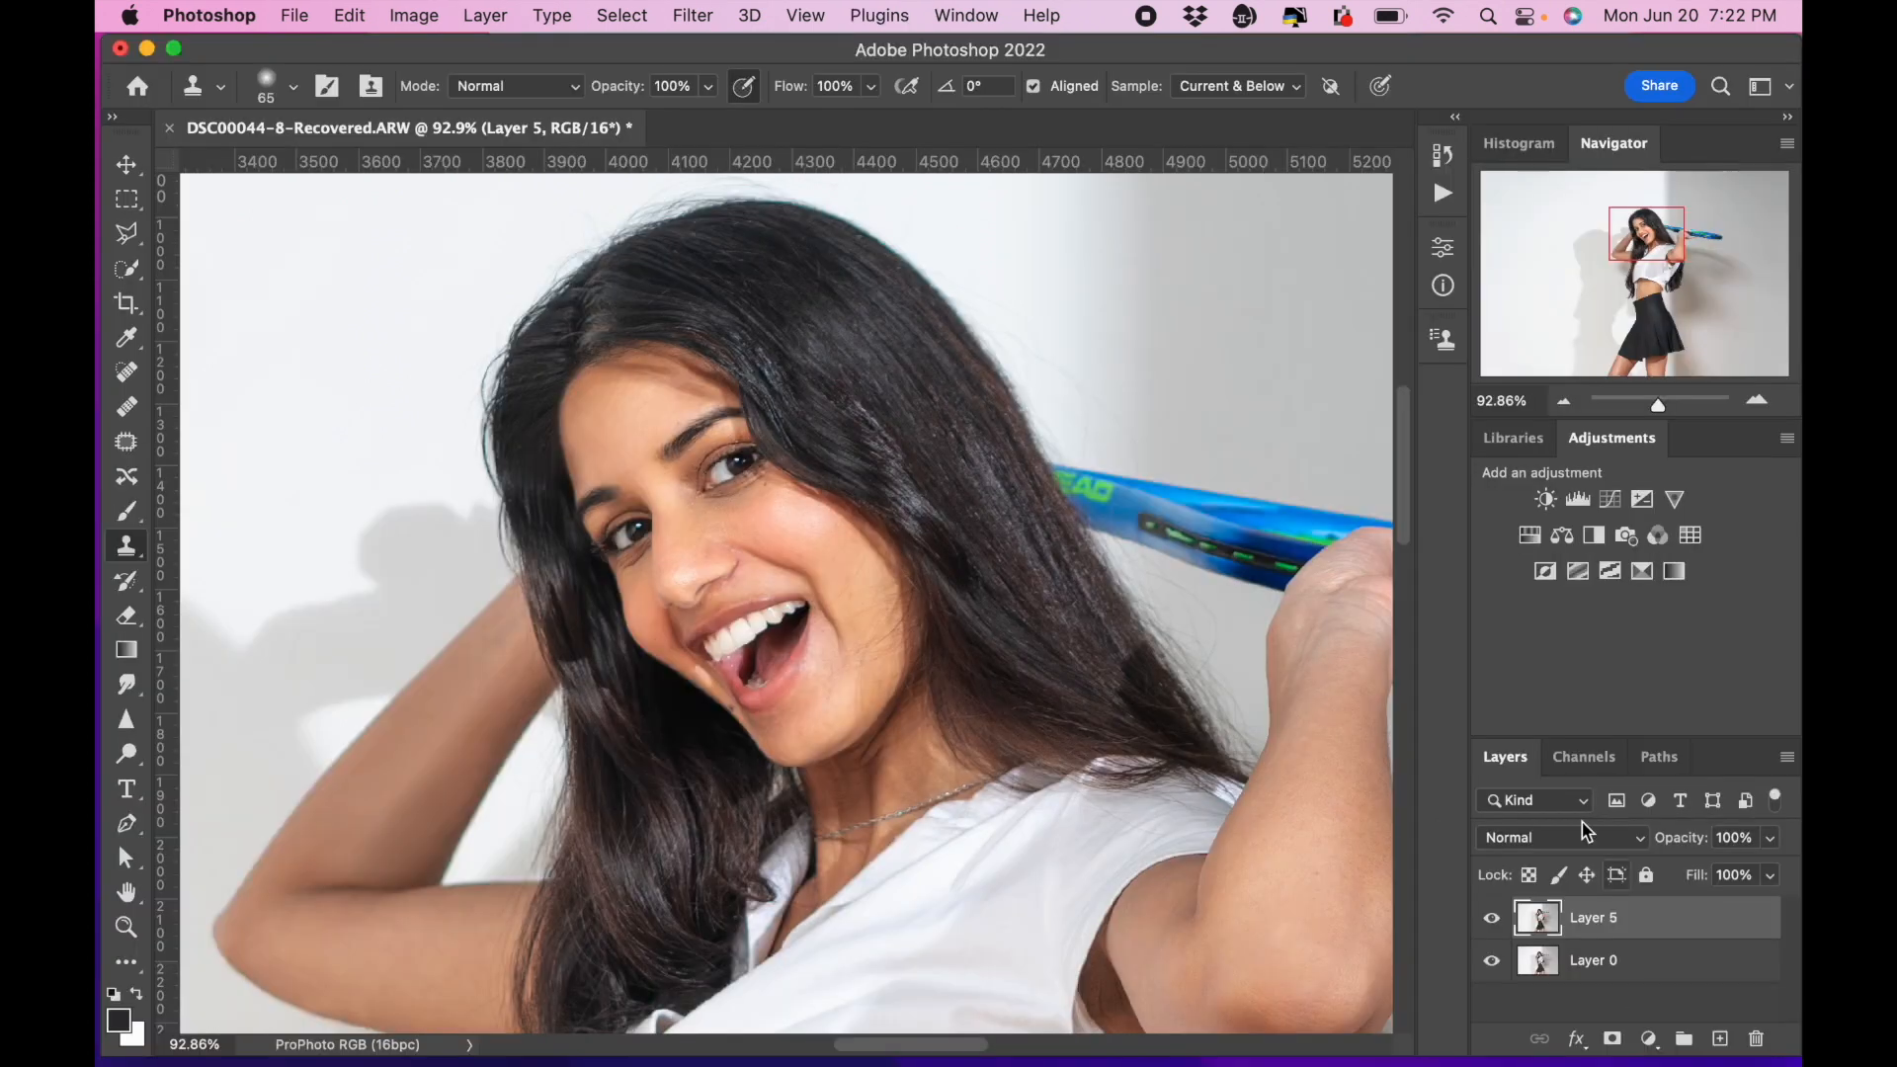
Toggle Layer 5's visibility to compare the retouch with the original, and merge Layer 5 into Layer 0.
click(1493, 920)
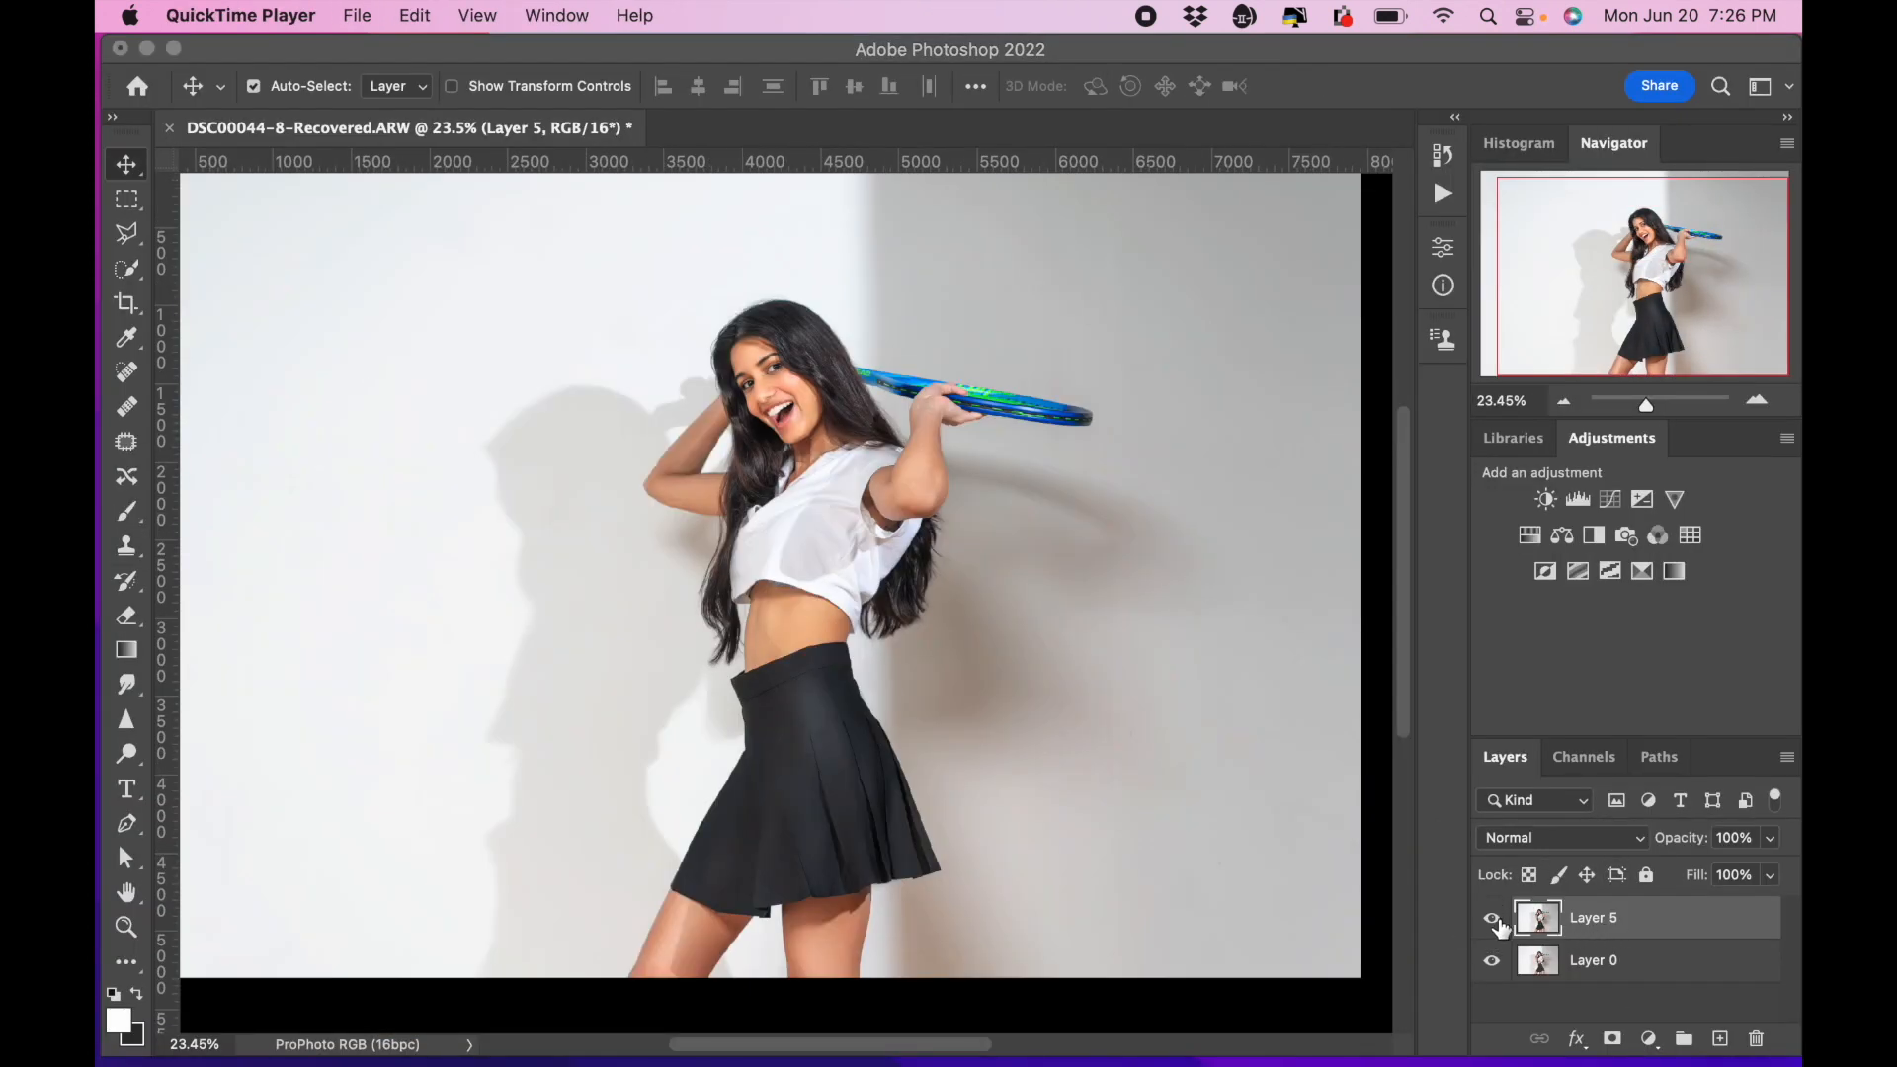
click(1493, 919)
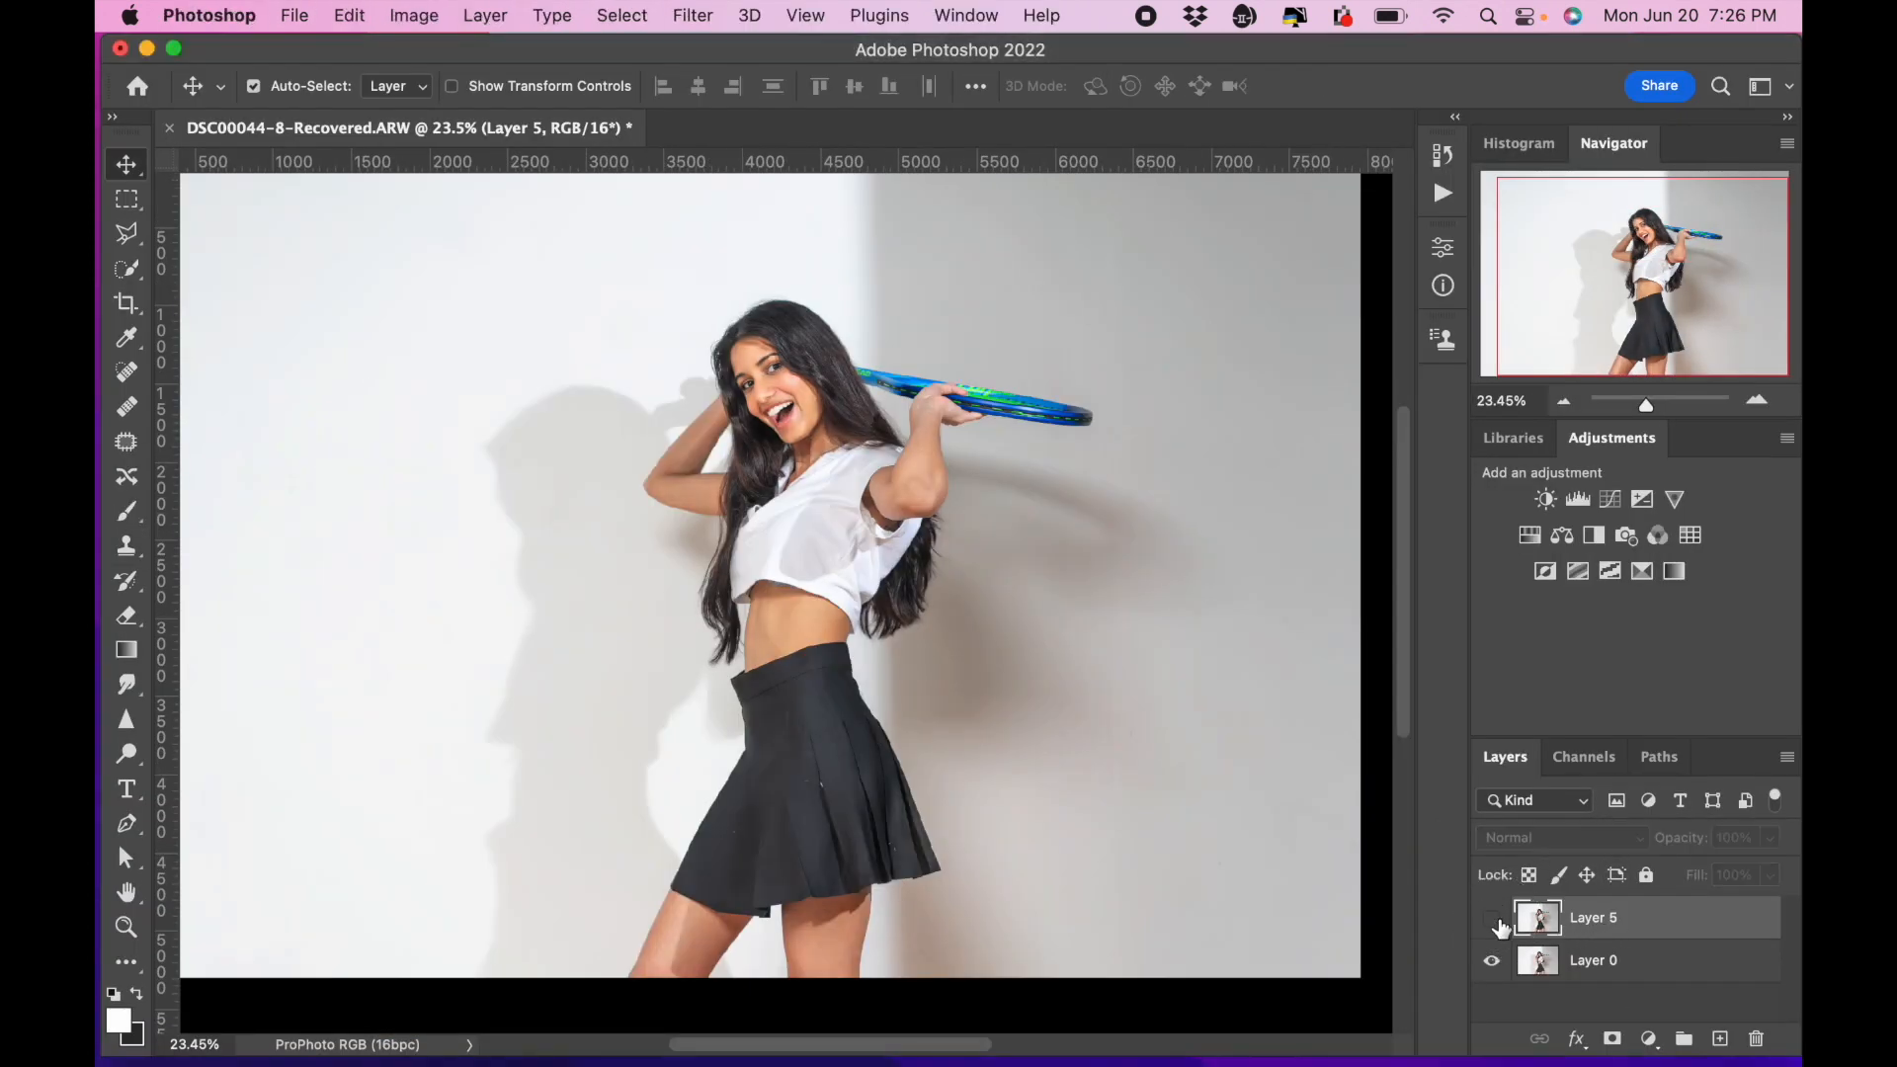
click(1493, 920)
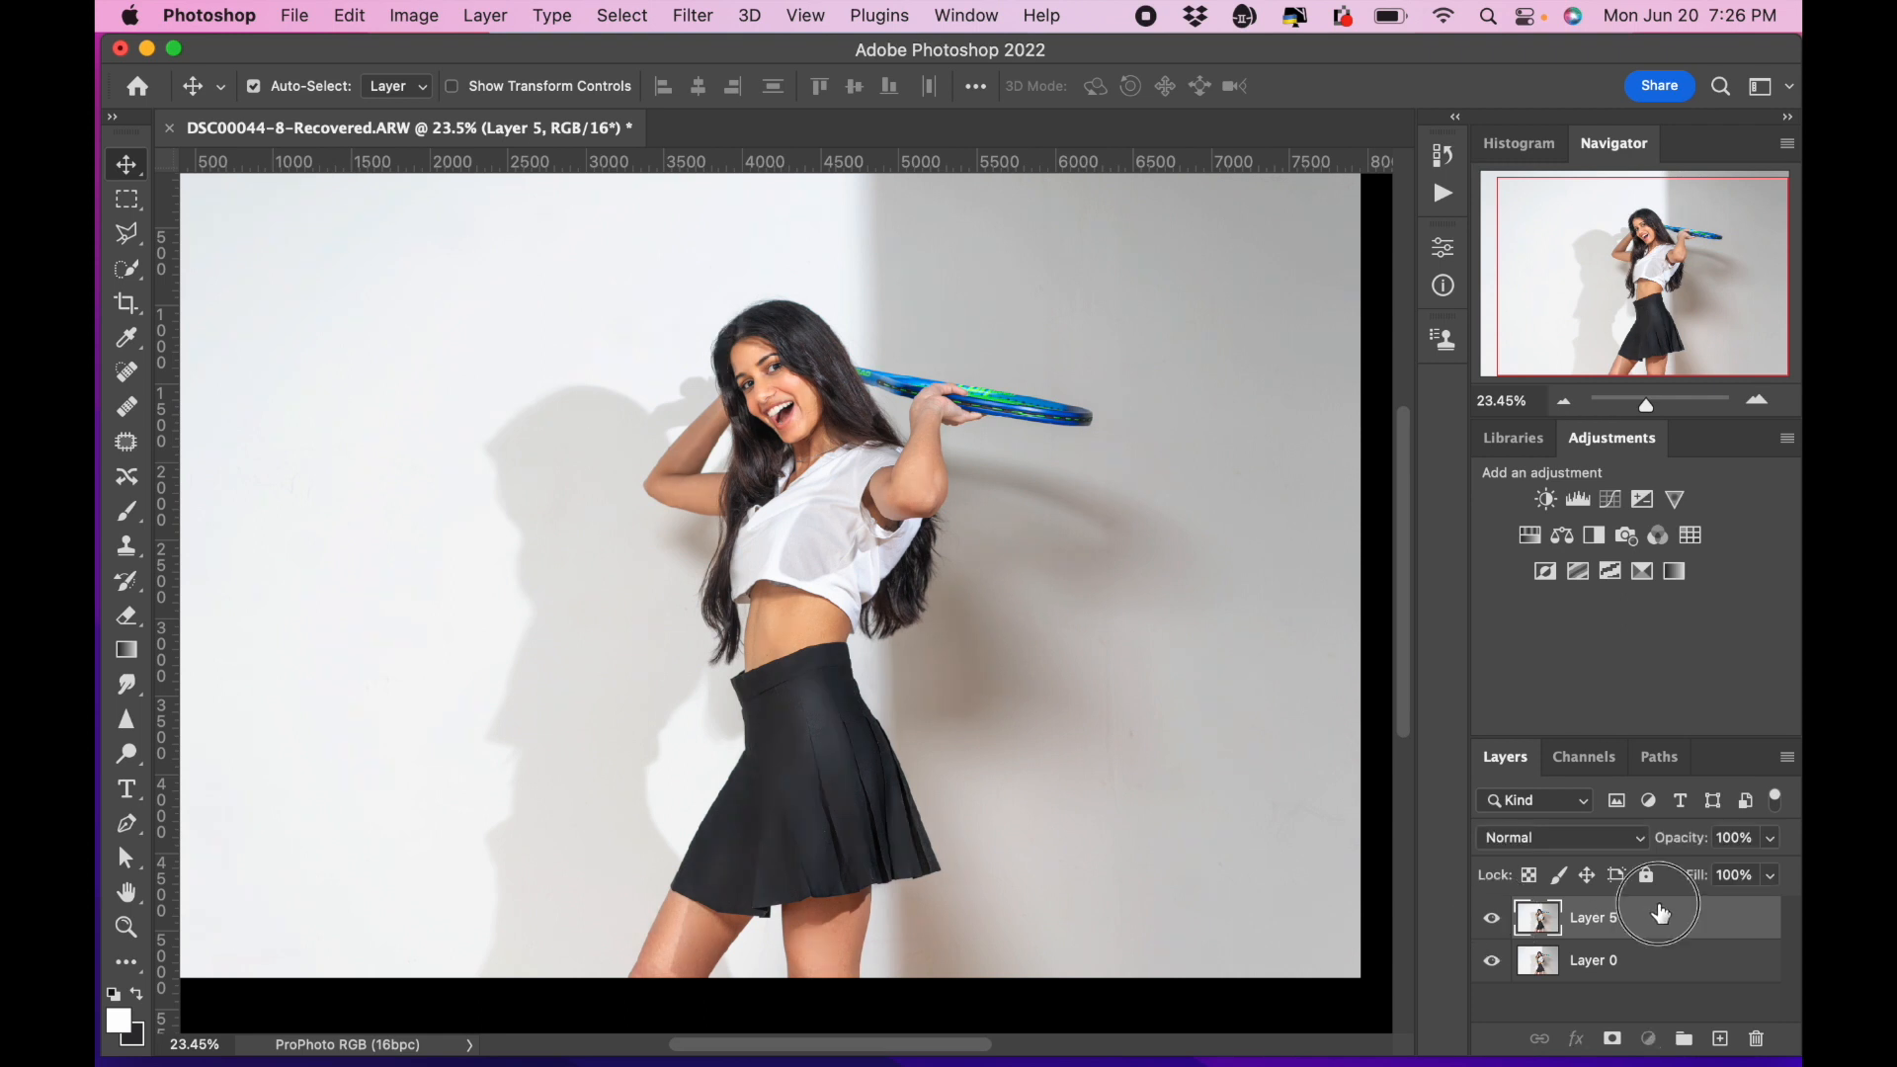
key(super+e)
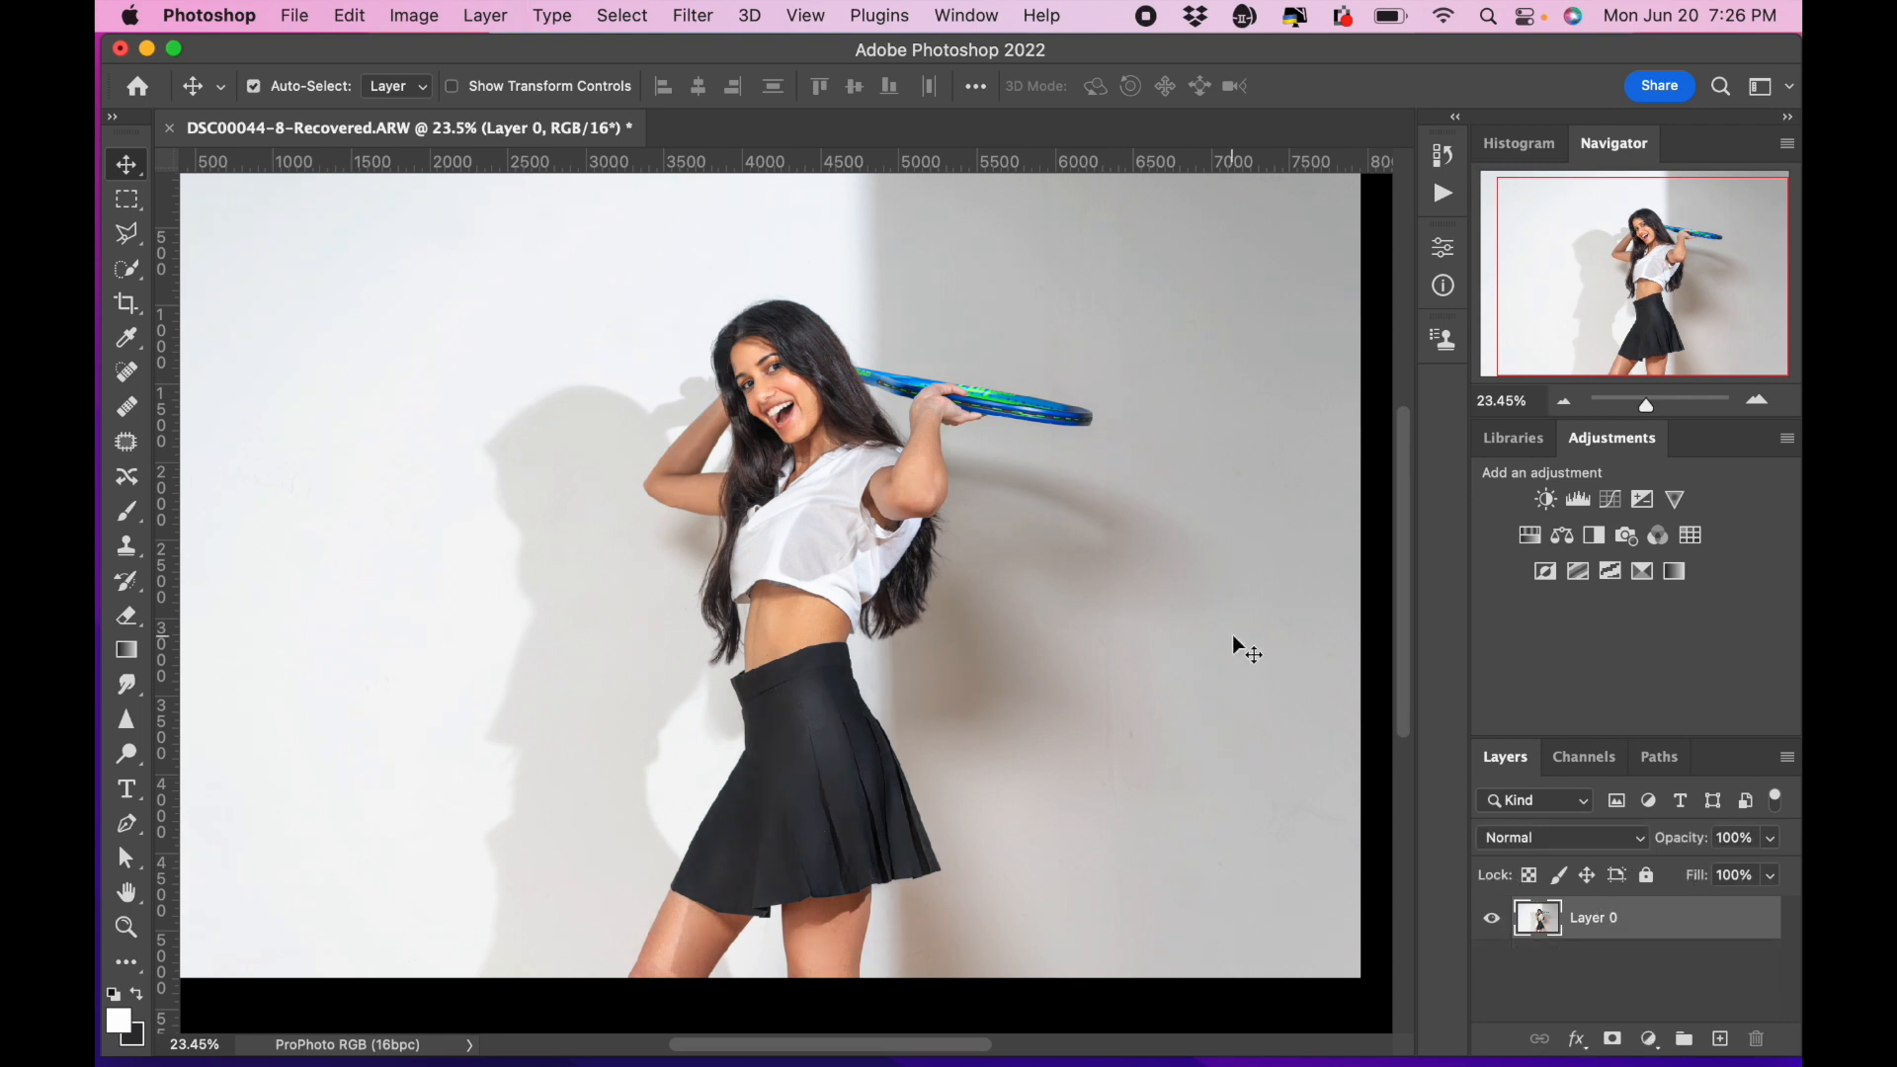
Switch to full-screen view and examine the finished retouch, first fitted to the screen and then closer on the figure.
key(f)
key(super+0)
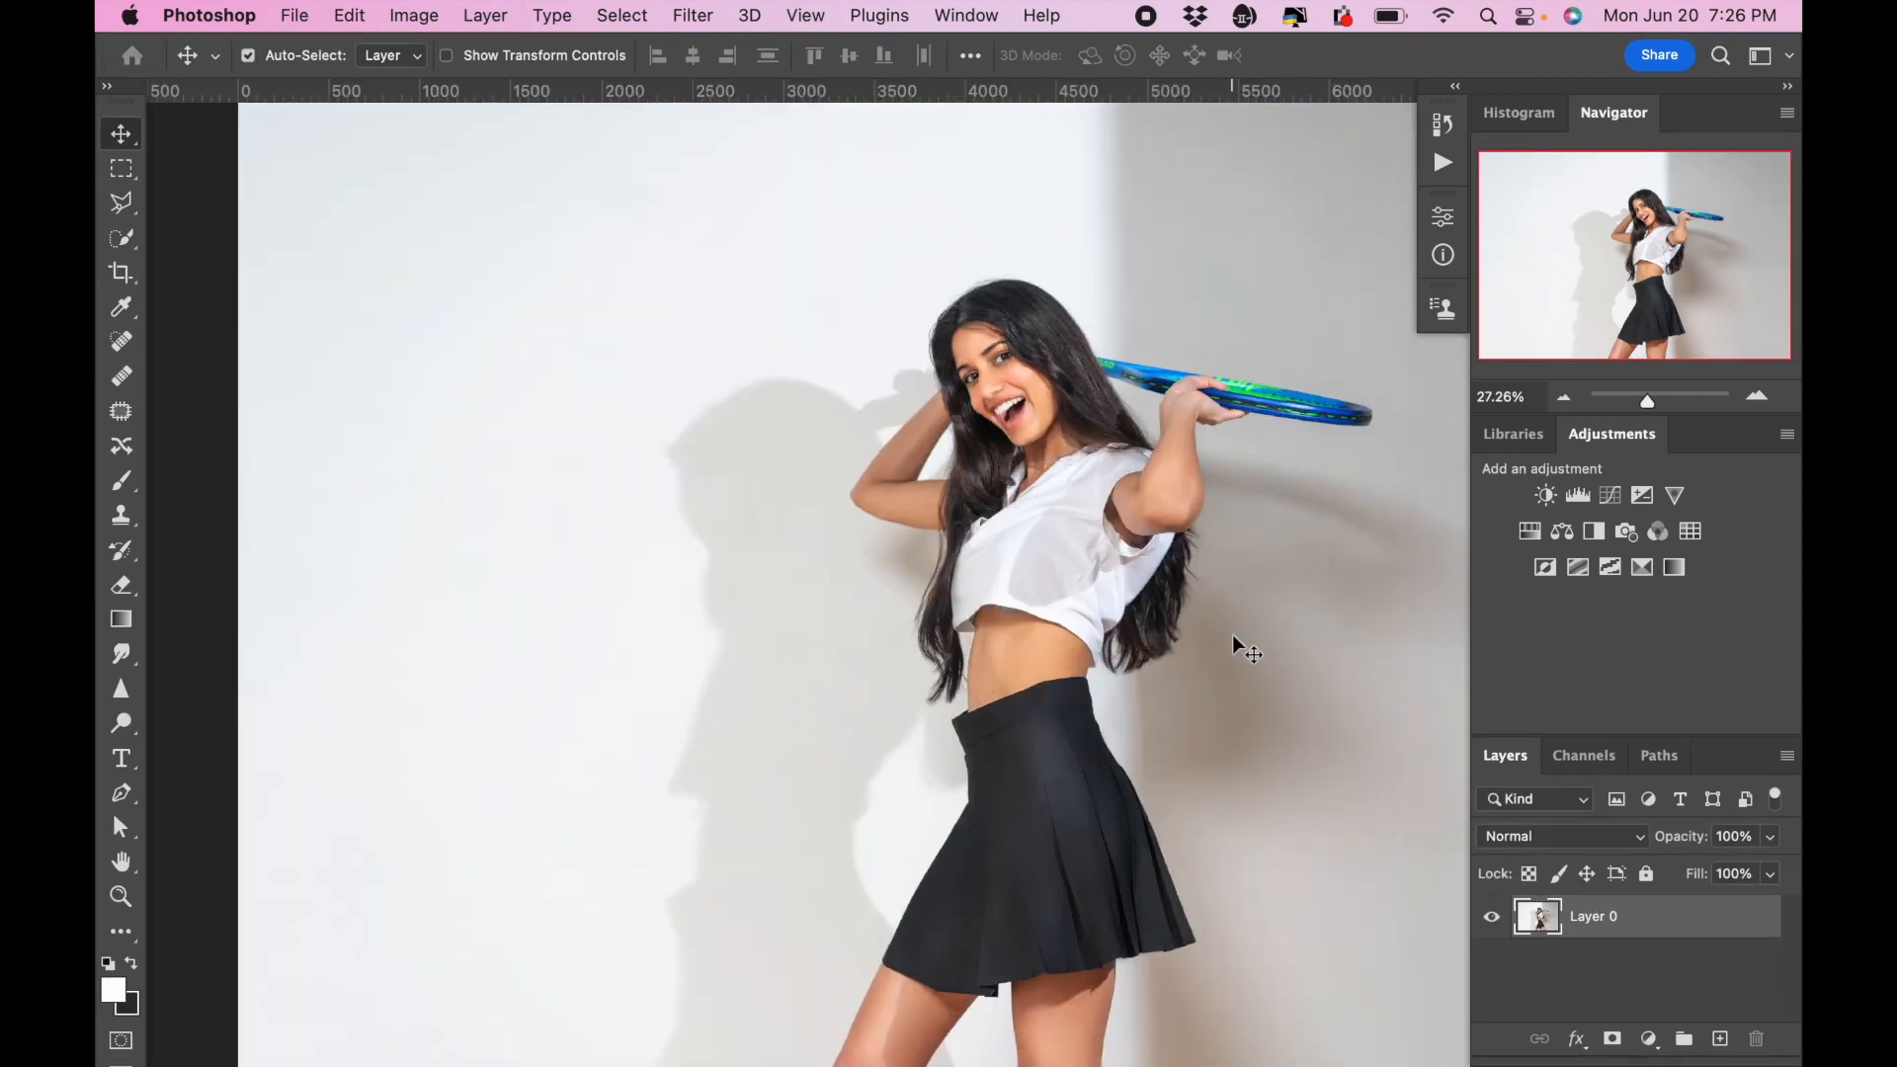
key(f)
key(super+0)
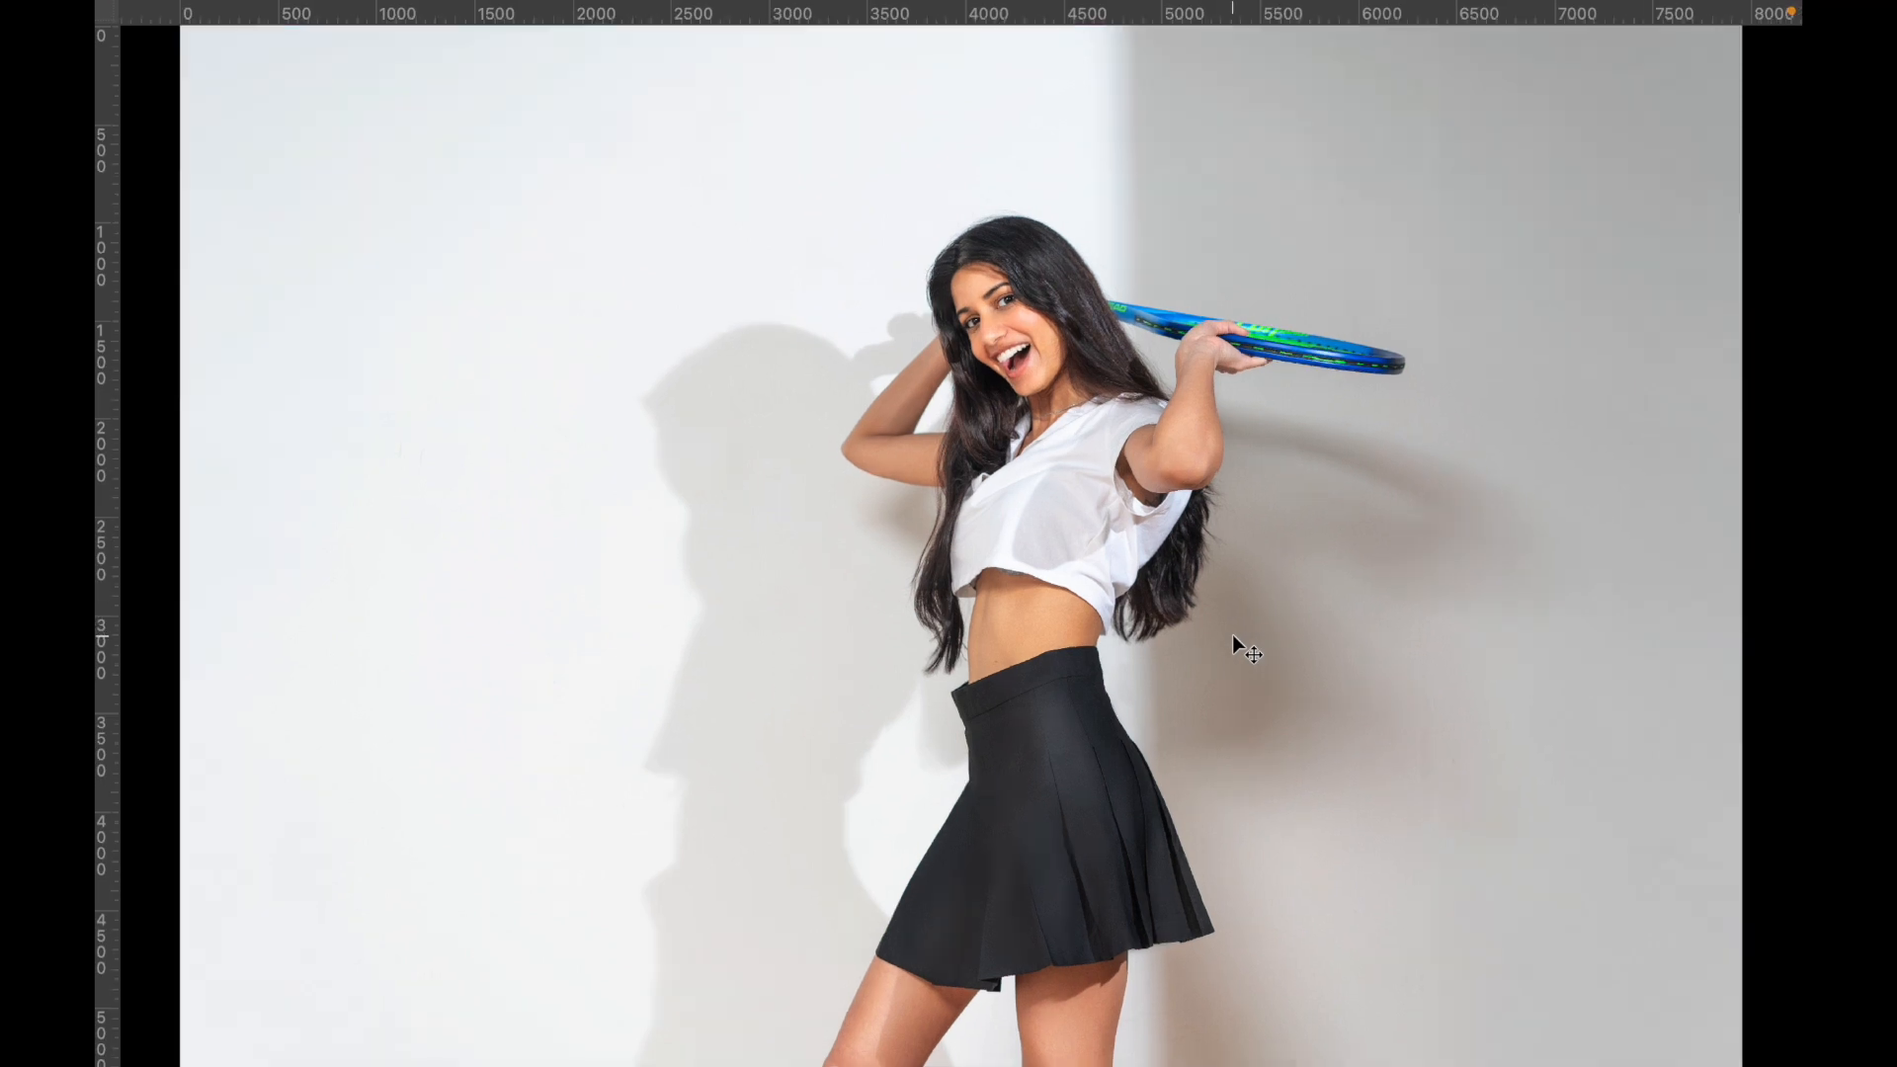
key(super+equal)
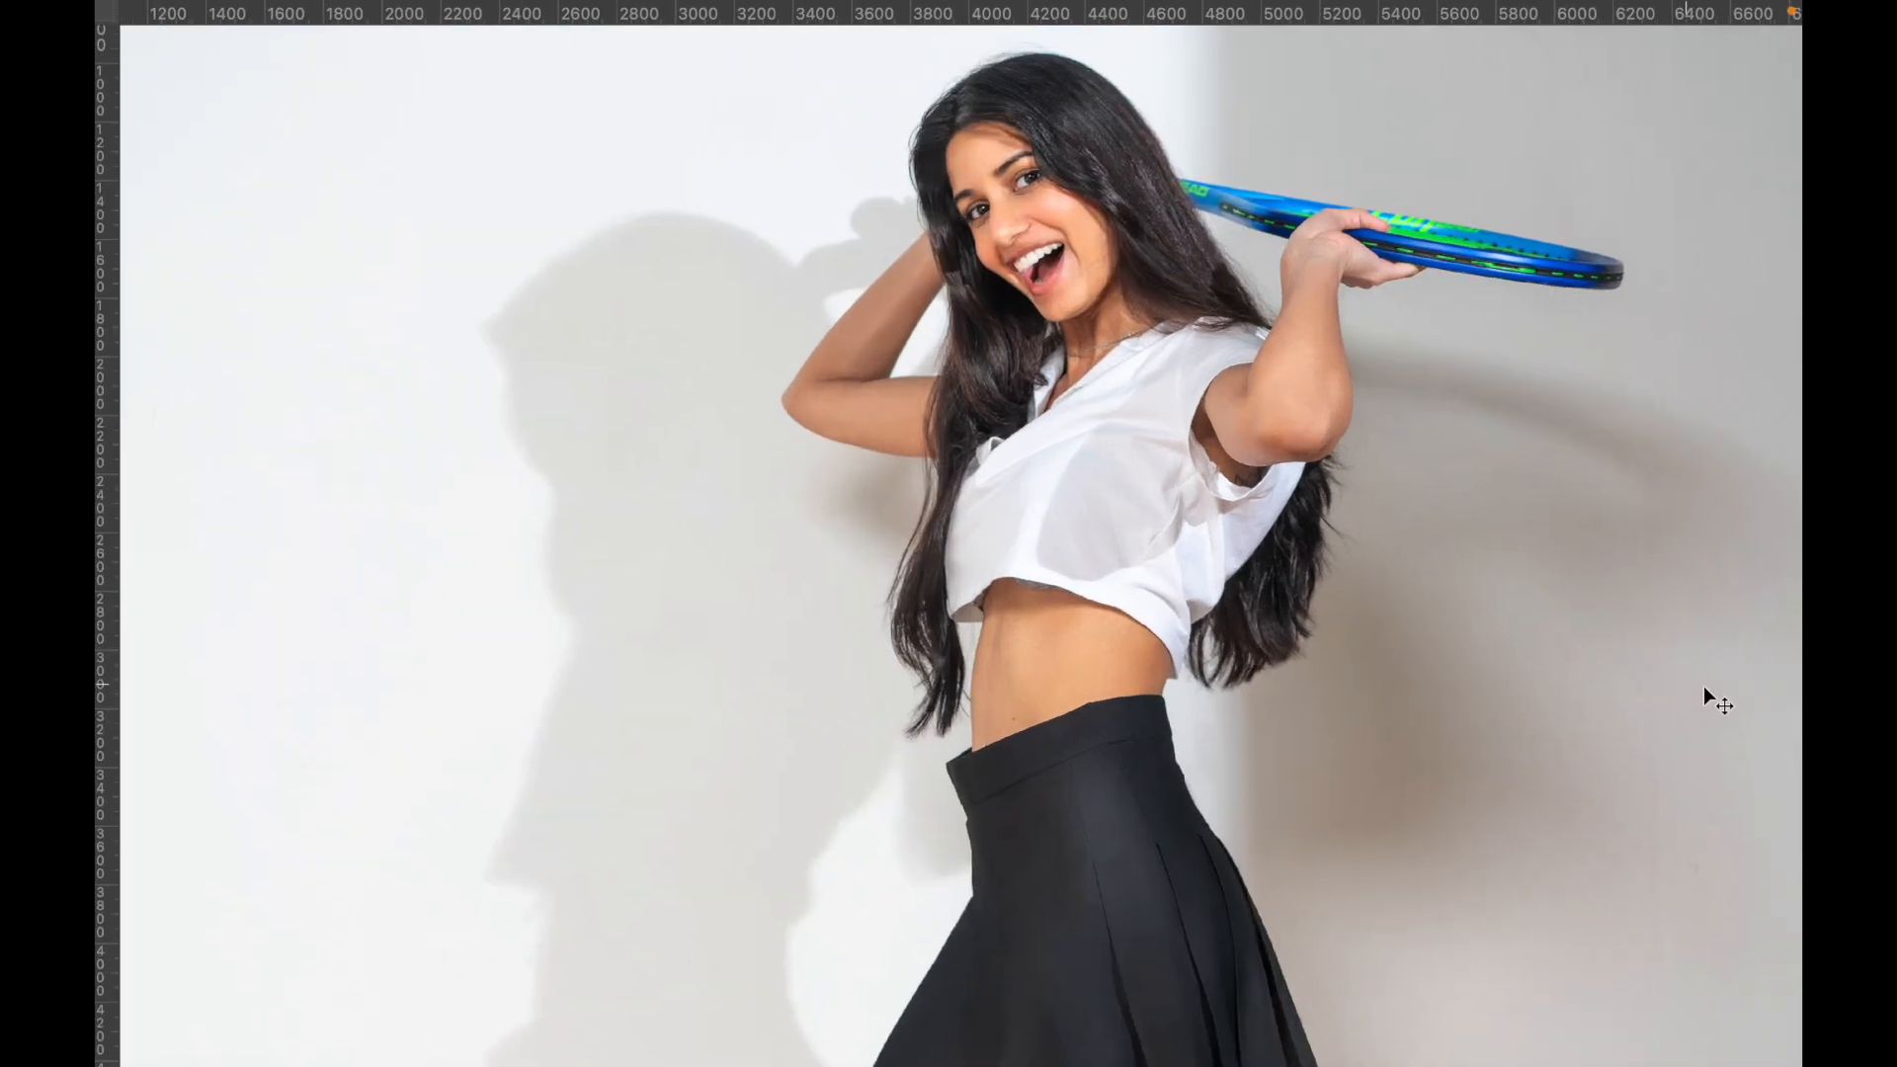
scroll(1716, 689, down, 5)
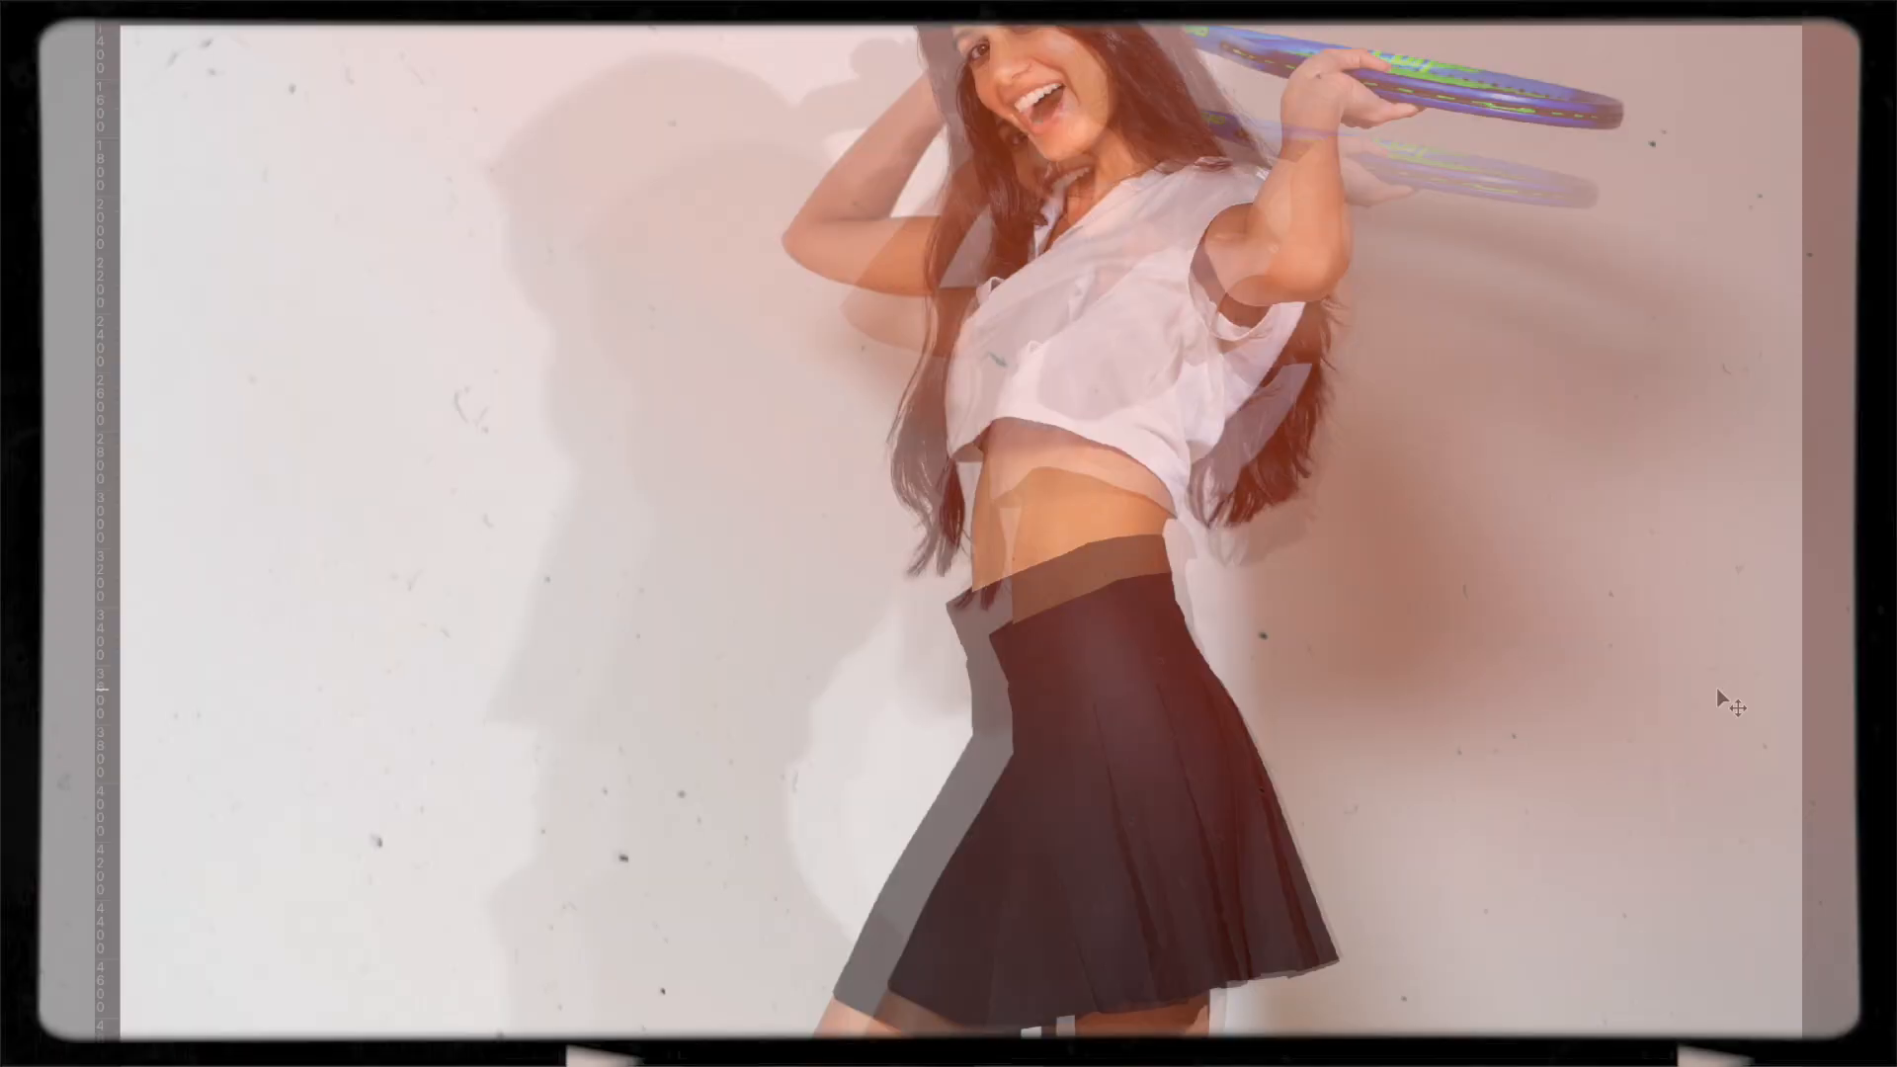